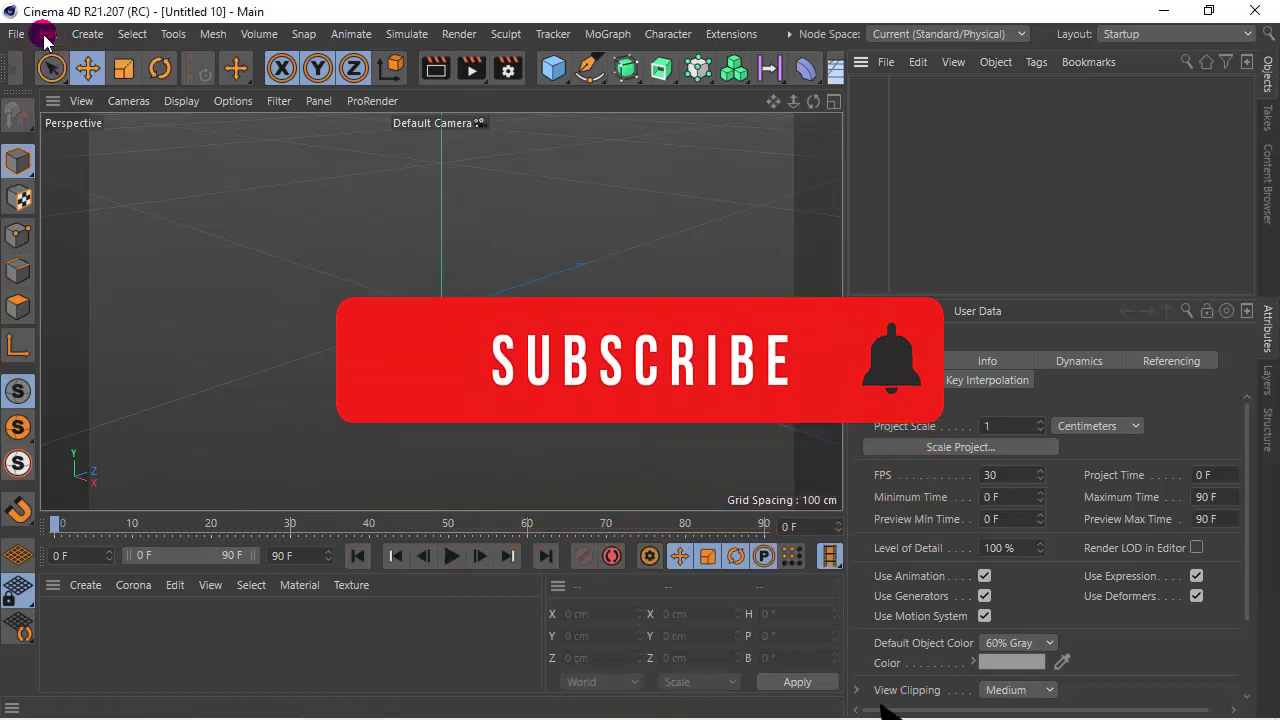
# - Open the TABLE.c4d project to load the round four-legged table
pyautogui.click(16, 34)
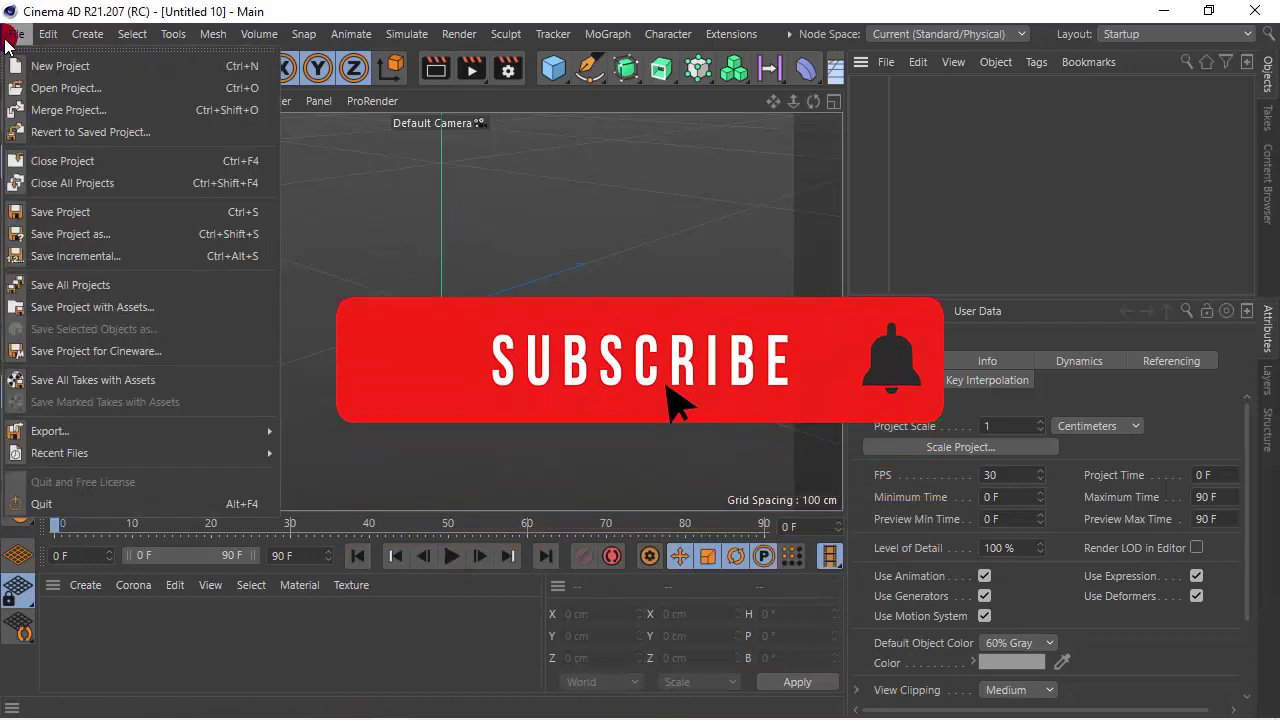
pyautogui.click(108, 100)
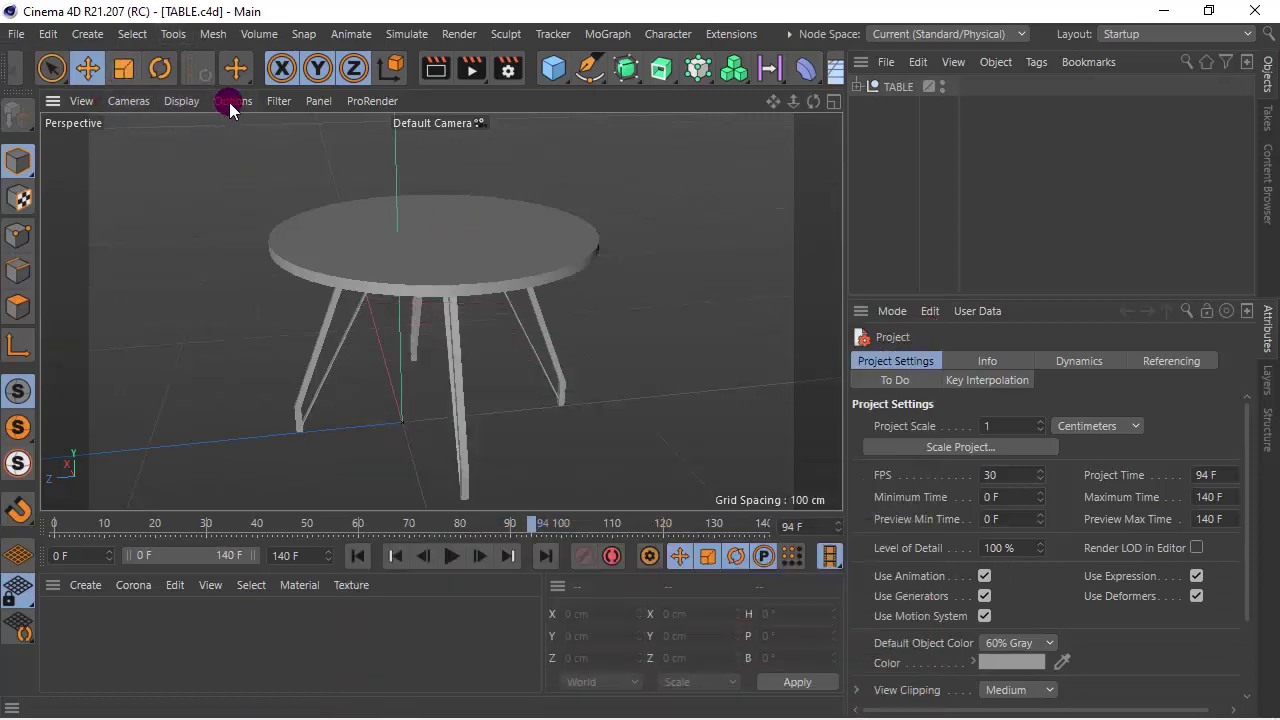
pyautogui.click(193, 104)
# - Show the table in Gouraud Shading (Lines) and add a Plane object
pyautogui.click(215, 154)
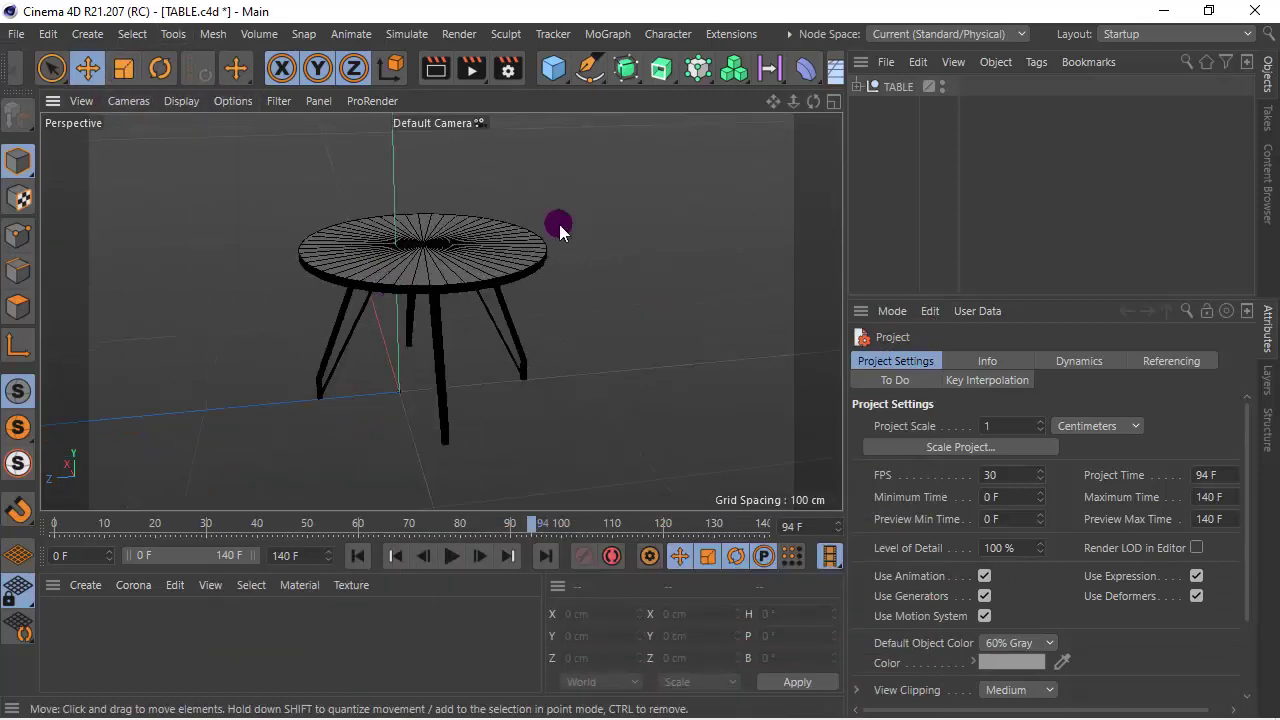
pyautogui.moveTo(808, 101); pyautogui.dragTo(808, 101)
pyautogui.moveTo(553, 68); pyautogui.dragTo(712, 145)
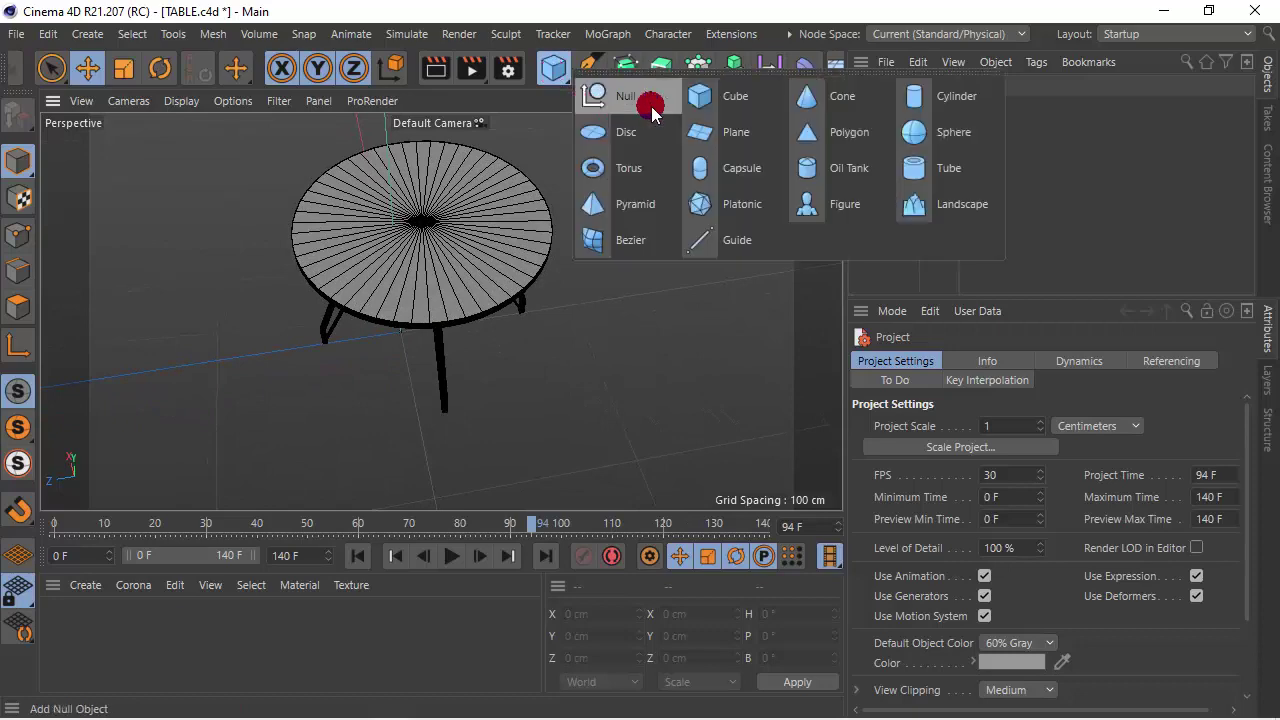
pyautogui.click(712, 145)
# - Set the plane's width and height to 150 cm
pyautogui.scroll(-3, 563, 228)
pyautogui.scroll(-3, 563, 228)
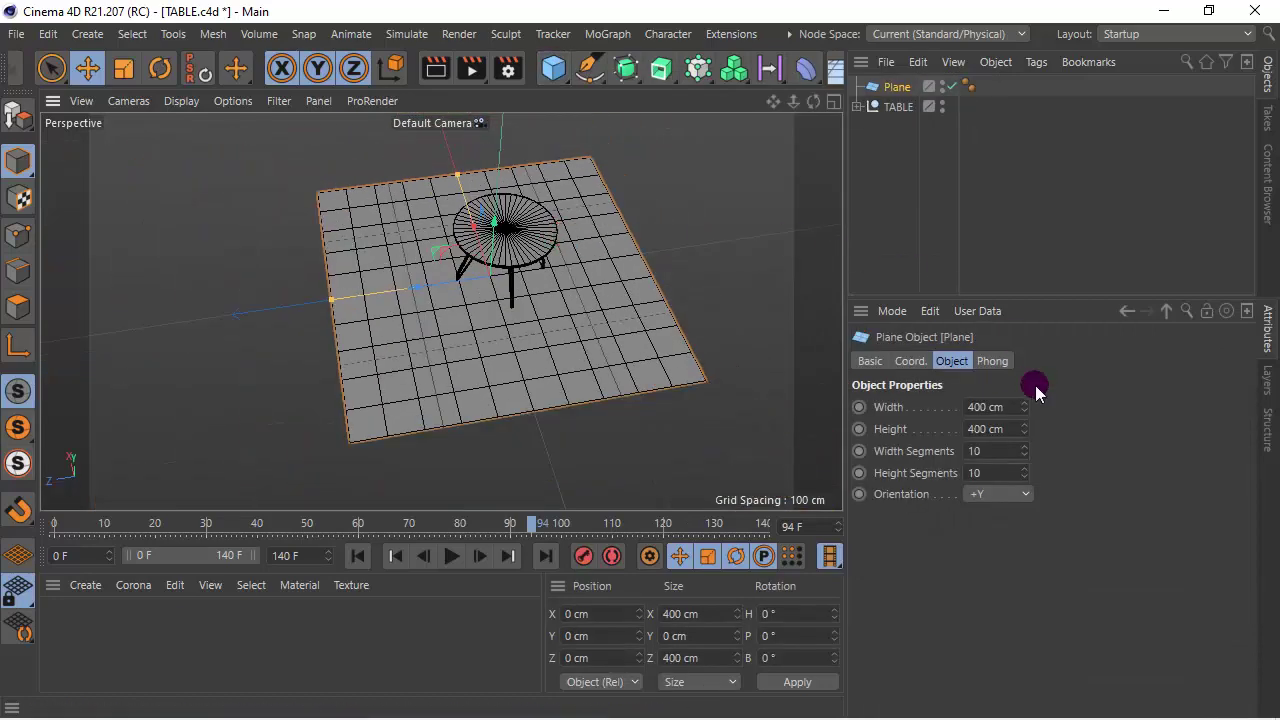
pyautogui.click(1018, 408)
pyautogui.moveTo(1018, 408); pyautogui.dragTo(920, 420)
pyautogui.write('150')
pyautogui.press('Return')
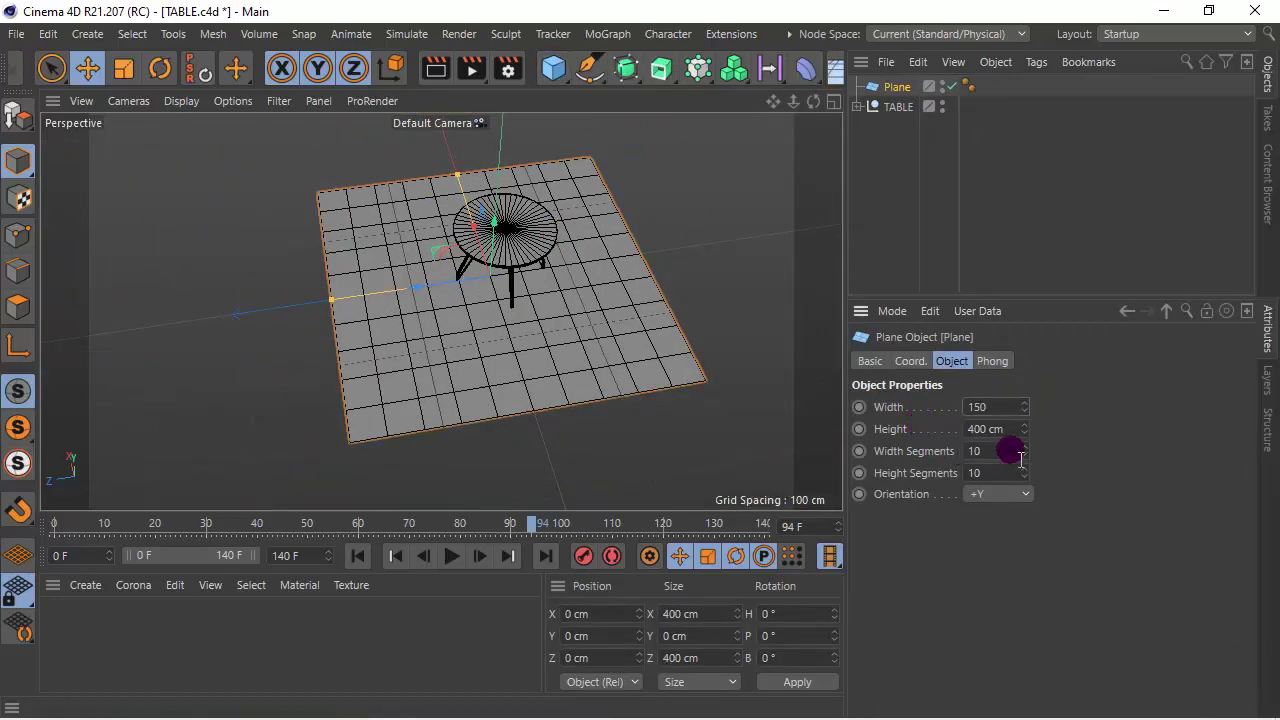
pyautogui.click(1022, 434)
pyautogui.moveTo(1022, 443); pyautogui.dragTo(927, 441)
pyautogui.write('15')
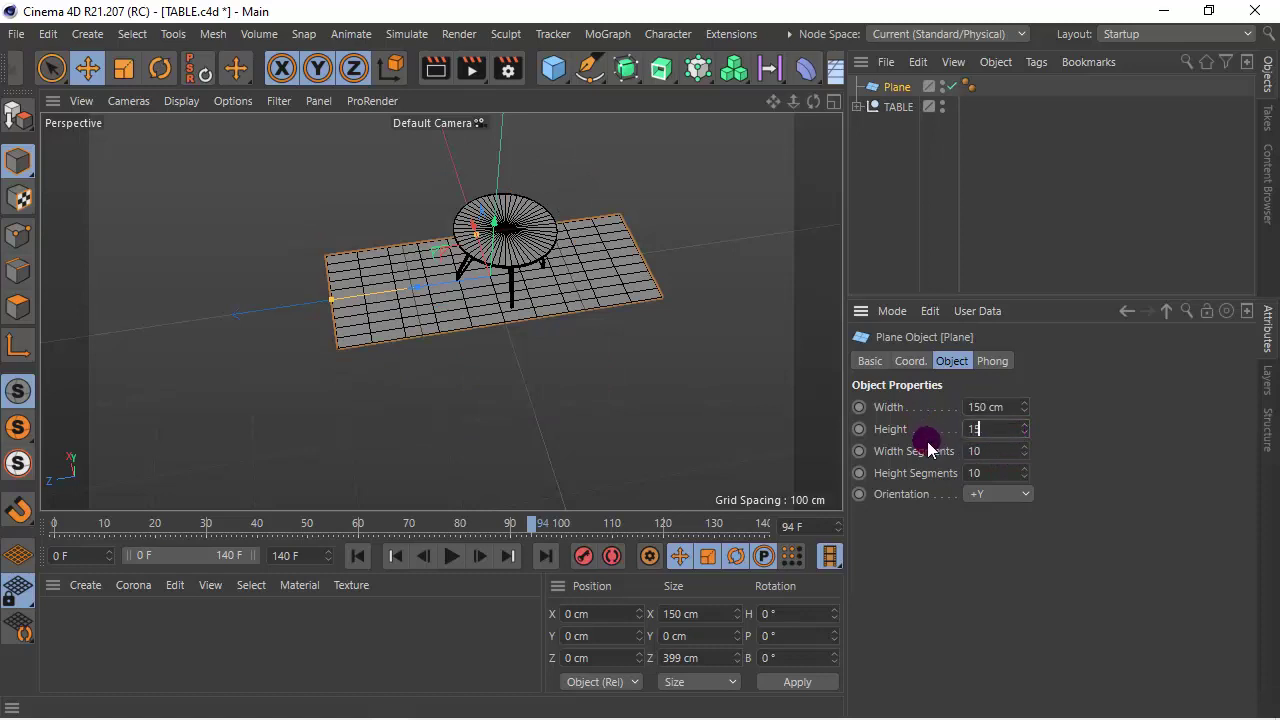
pyautogui.write('0')
pyautogui.press('Return')
# - Give the plane 30 width segments and 30 height segments
pyautogui.moveTo(1000, 472); pyautogui.dragTo(921, 480)
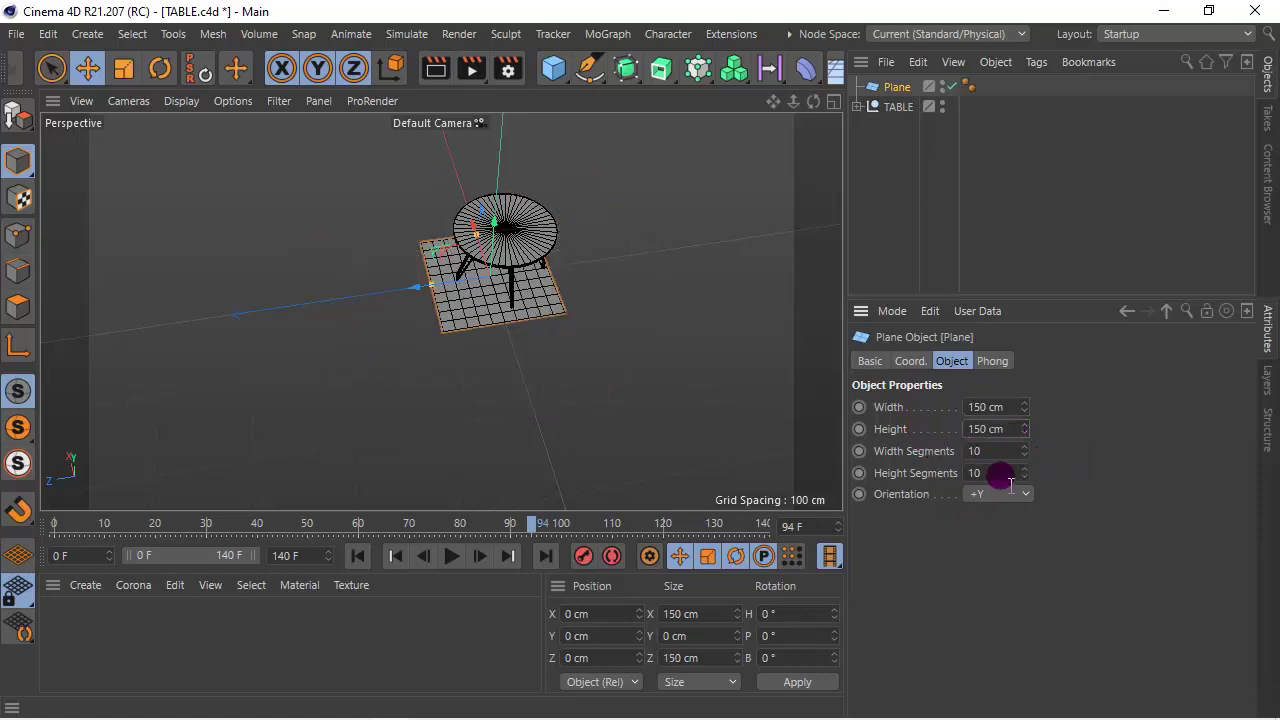
pyautogui.write('0')
pyautogui.press('Return')
pyautogui.moveTo(1000, 451); pyautogui.dragTo(913, 456)
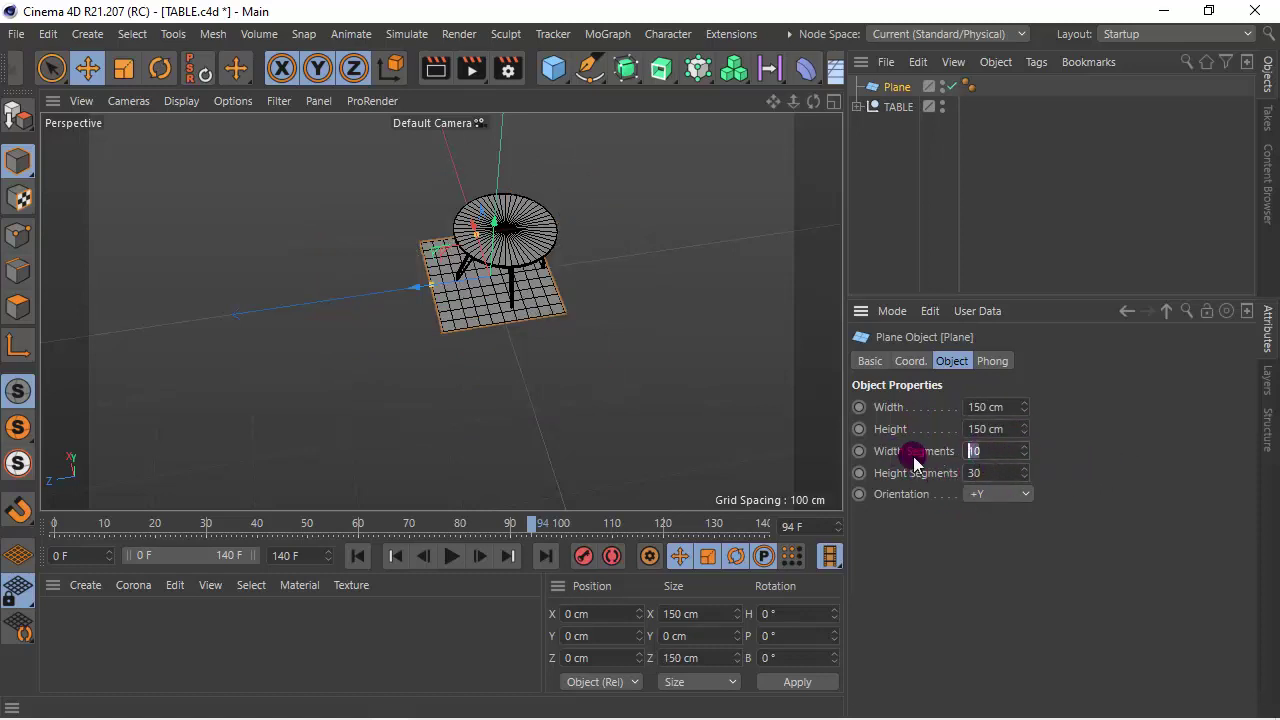
pyautogui.write('30')
pyautogui.press('Return')
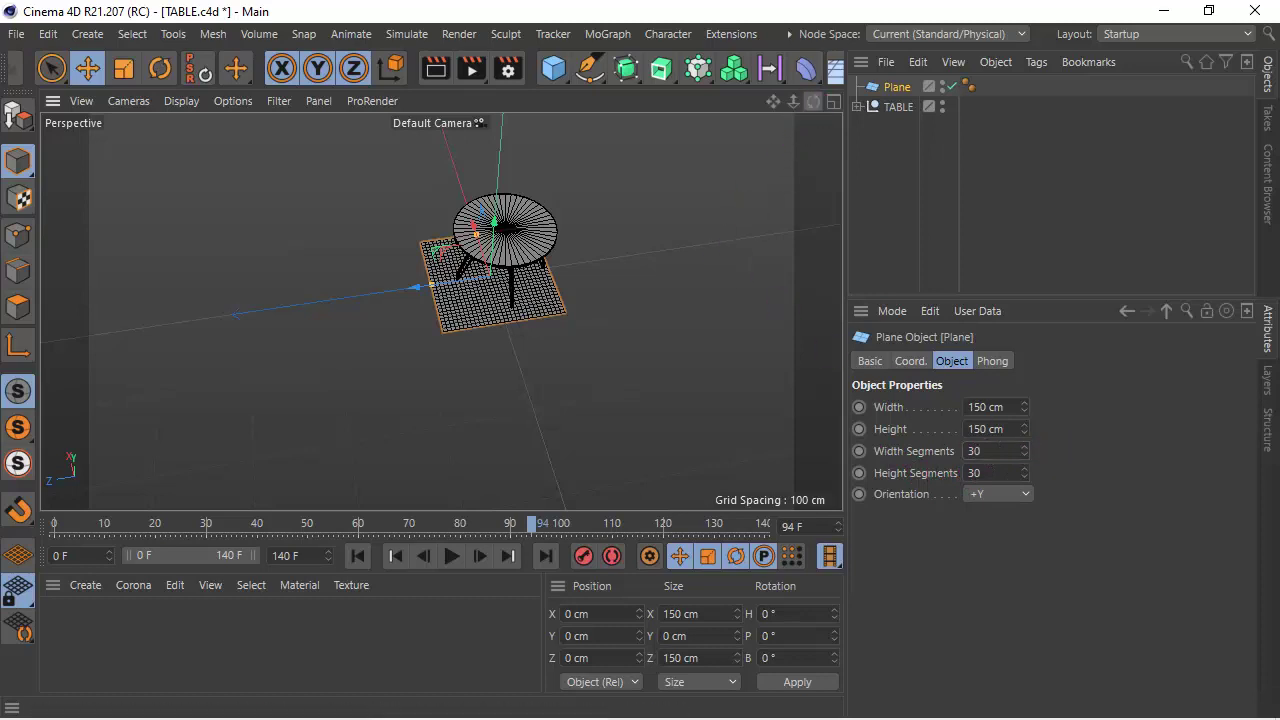
pyautogui.moveTo(813, 101); pyautogui.dragTo(443, 306)
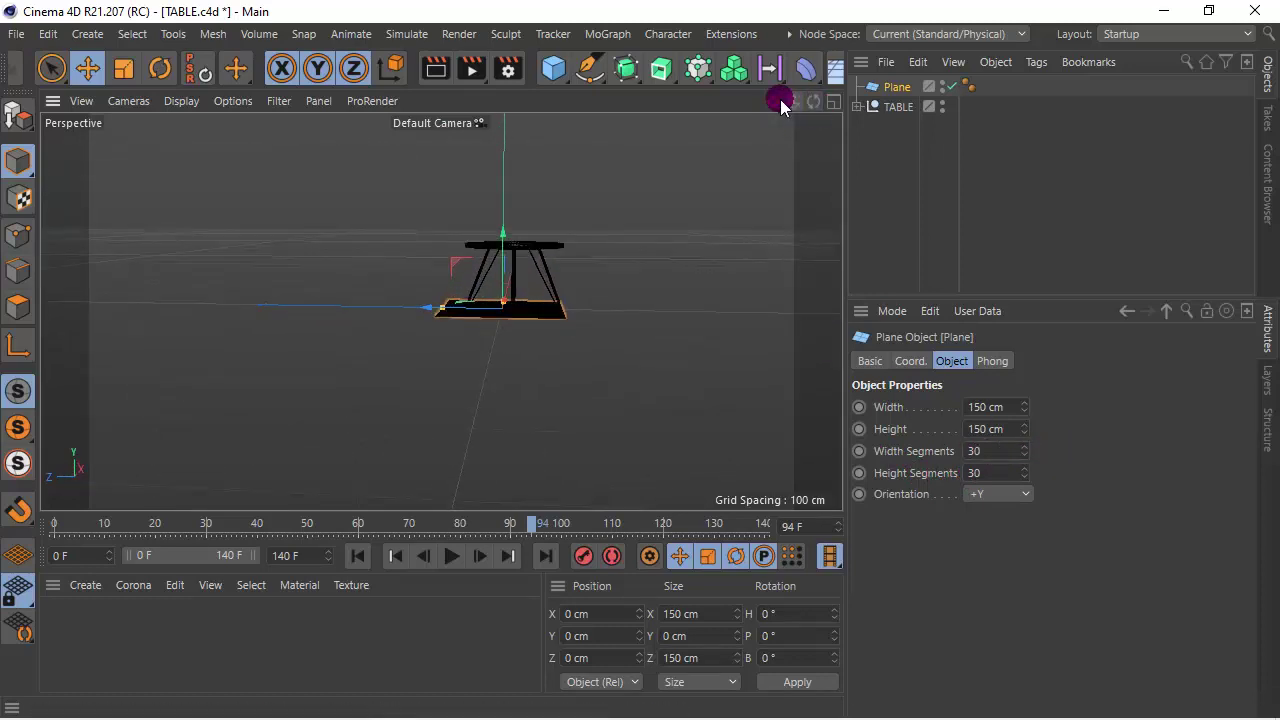
# - Raise the plane above the tabletop using its Y and Z axis handles
pyautogui.moveTo(773, 101); pyautogui.dragTo(420, 324)
pyautogui.scroll(2, 435, 307)
pyautogui.moveTo(444, 270); pyautogui.dragTo(448, 128)
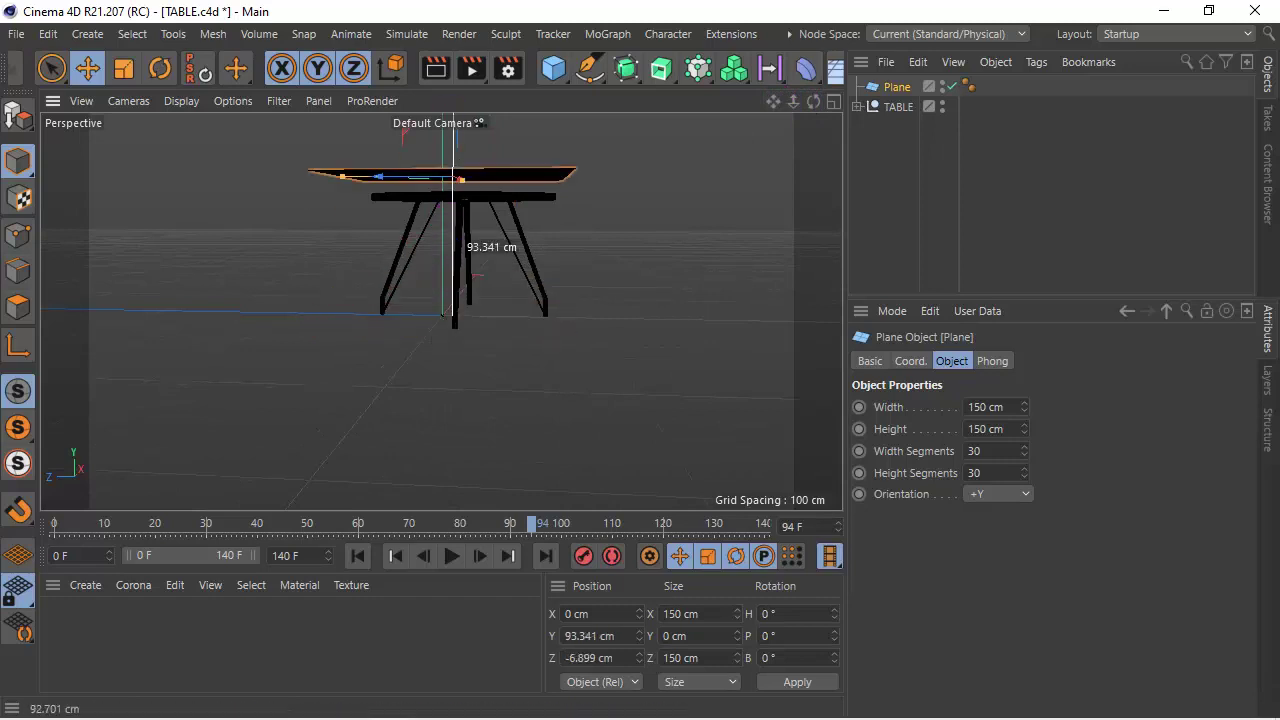
pyautogui.moveTo(783, 101)
pyautogui.mouseDown()
pyautogui.moveTo(806, 103)
pyautogui.moveTo(440, 311)
pyautogui.mouseUp()
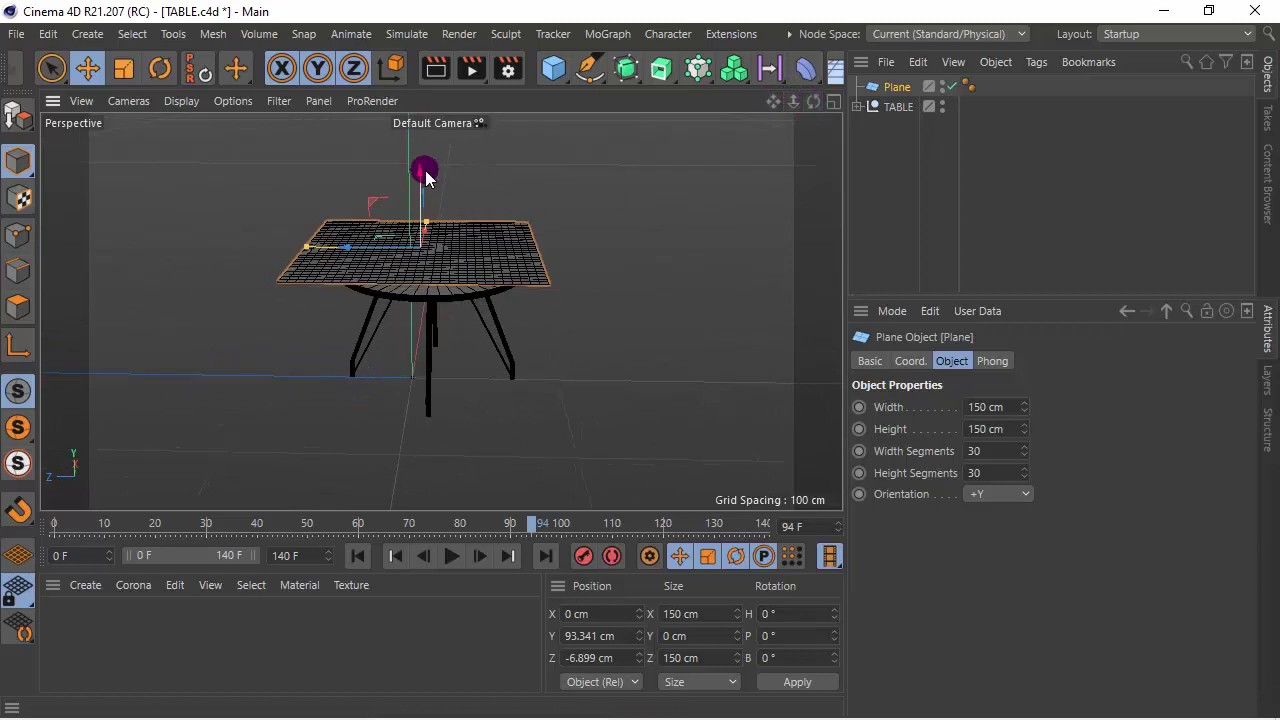
pyautogui.moveTo(421, 170); pyautogui.dragTo(420, 140)
pyautogui.moveTo(357, 214); pyautogui.dragTo(371, 214)
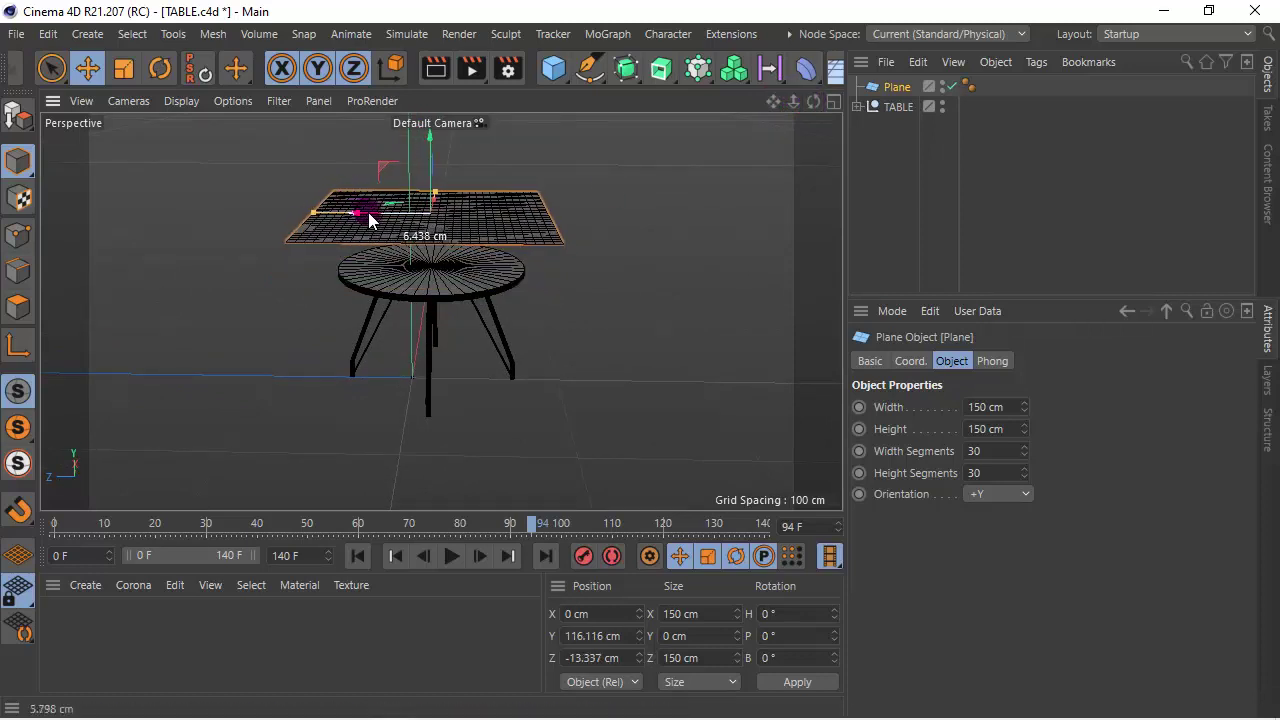
# - Enlarge the plane to 175 × 175 cm and switch to the four-view layout
pyautogui.moveTo(1027, 410); pyautogui.dragTo(930, 422)
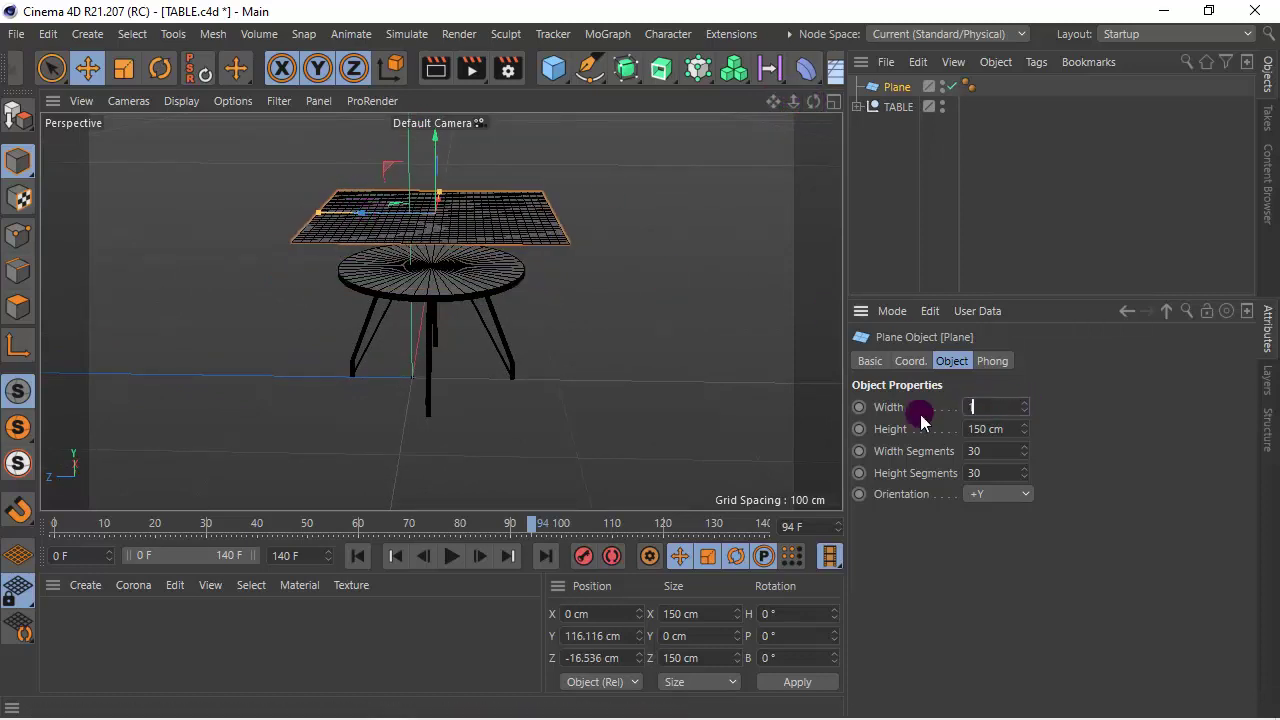
pyautogui.write('75')
pyautogui.press('Tab')
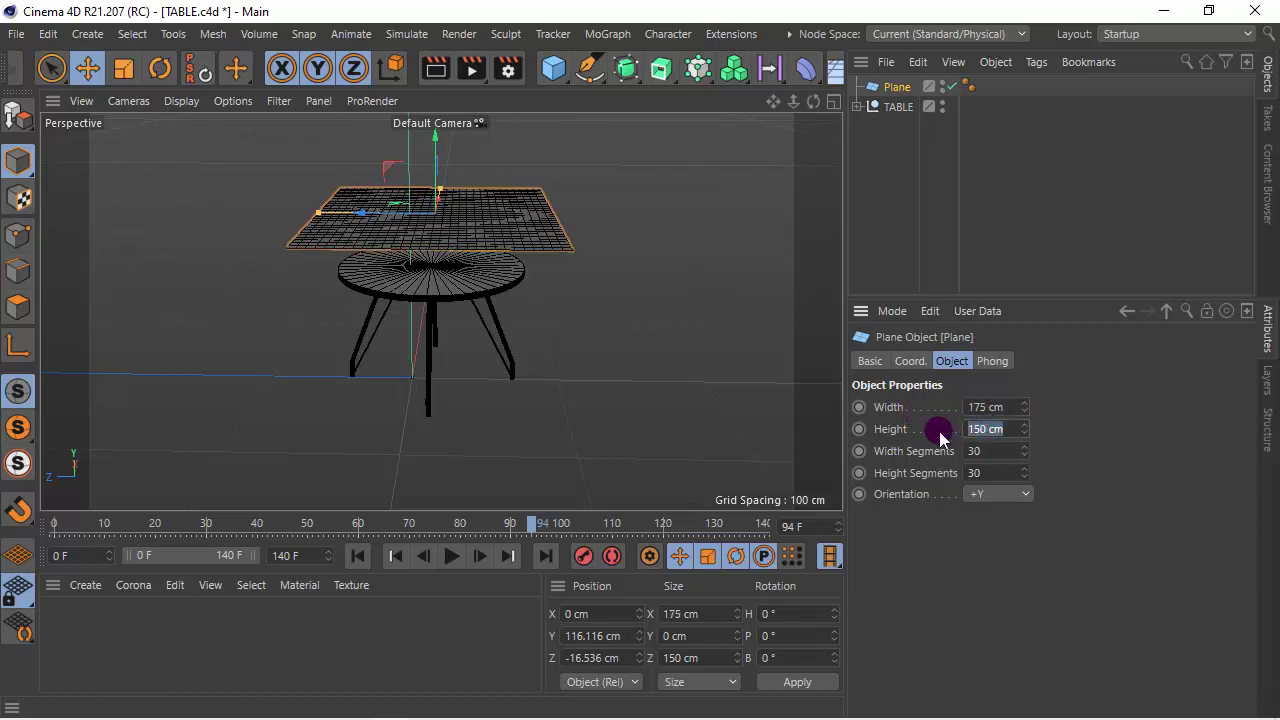
pyautogui.write('175')
pyautogui.press('Return')
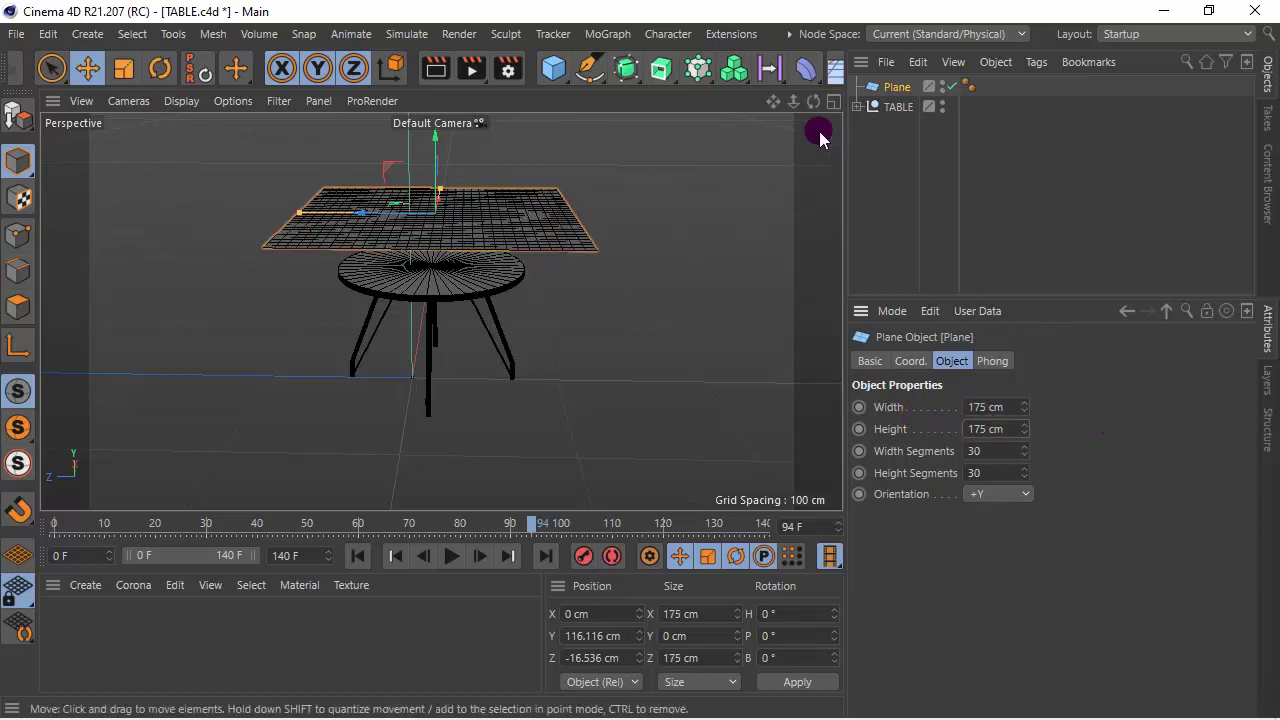
pyautogui.moveTo(812, 102)
pyautogui.mouseDown()
pyautogui.moveTo(440, 311)
pyautogui.moveTo(807, 108)
pyautogui.mouseUp()
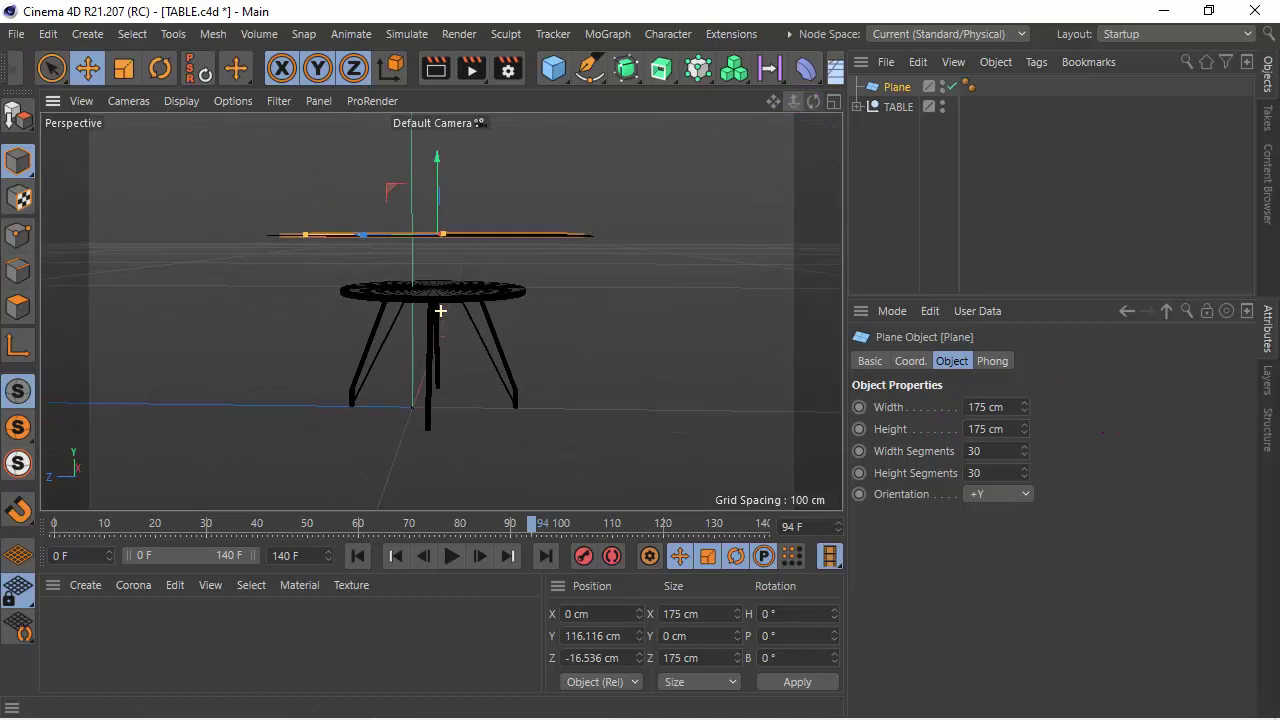
pyautogui.click(832, 102)
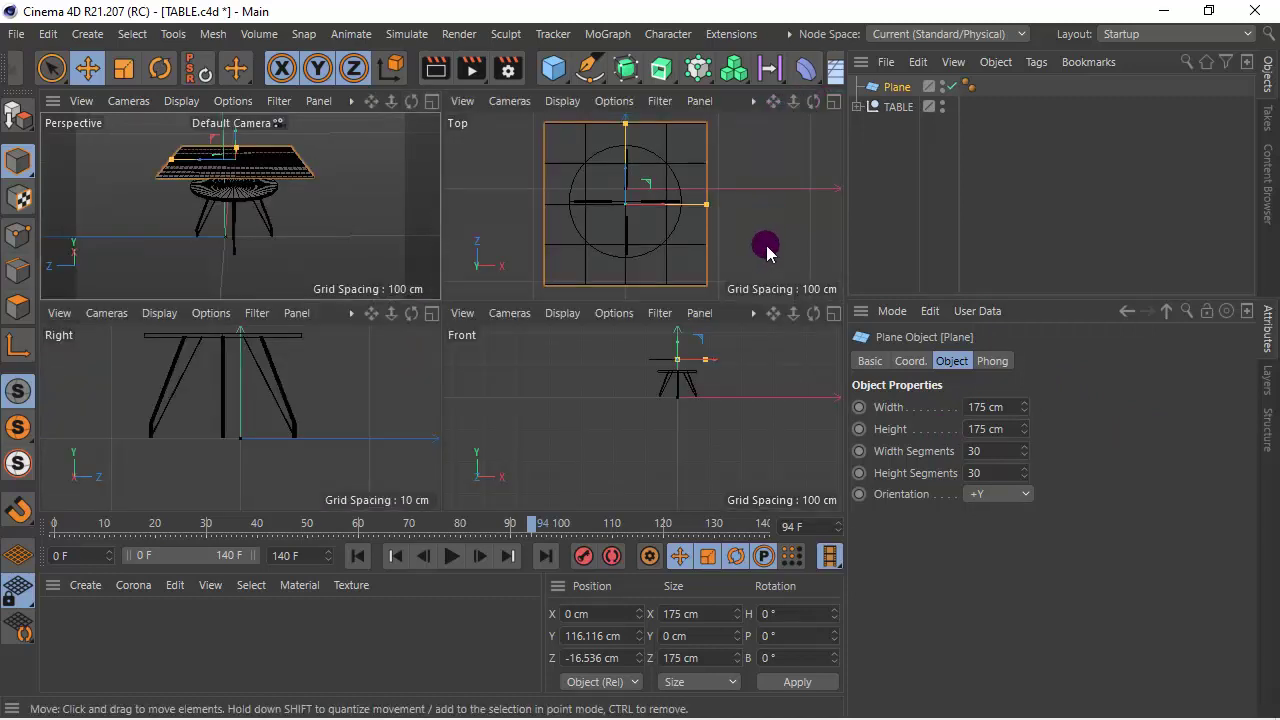
# - Maximise the Top view and nudge the plane to centre it over the table
pyautogui.click(832, 104)
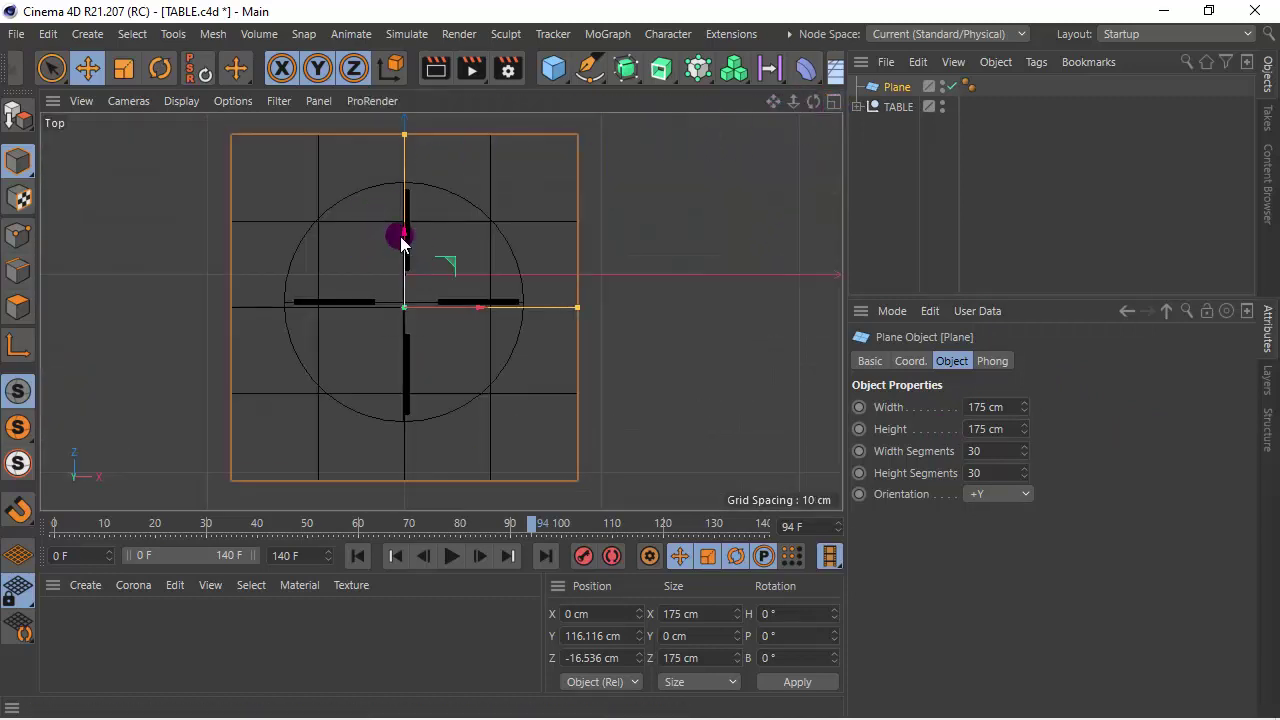
pyautogui.moveTo(402, 236); pyautogui.dragTo(400, 238)
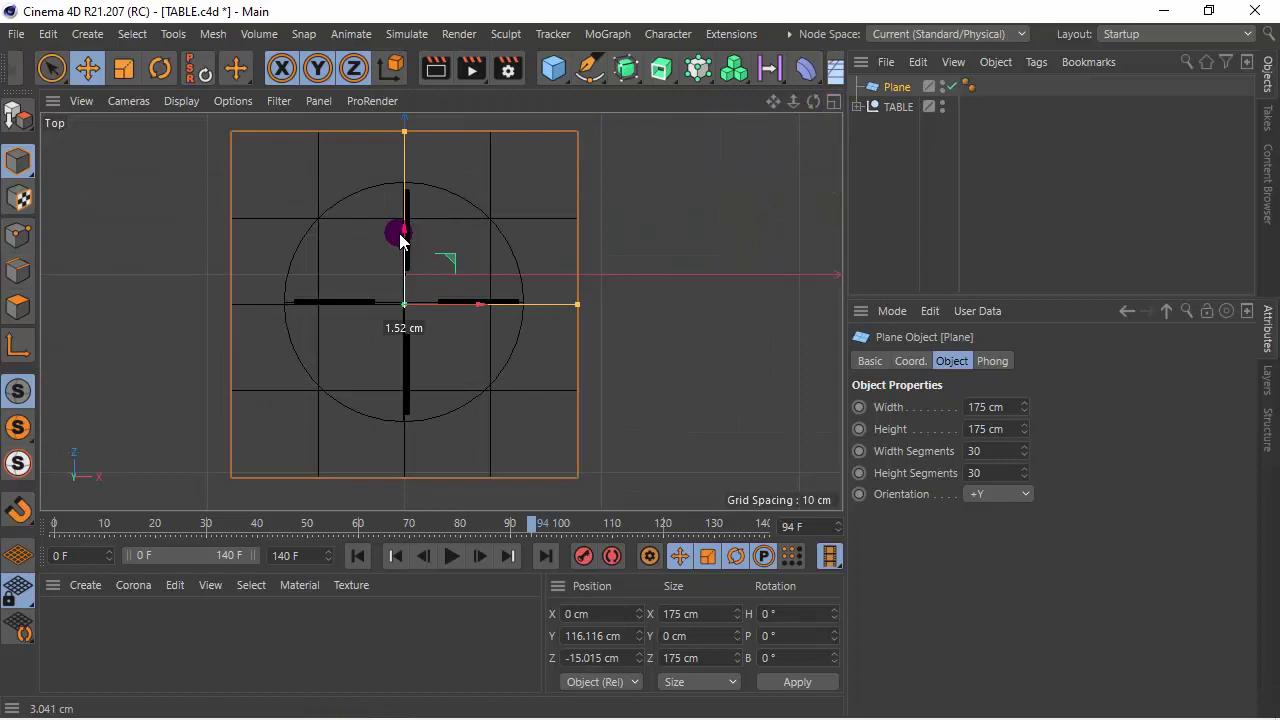
pyautogui.moveTo(400, 238); pyautogui.dragTo(401, 236)
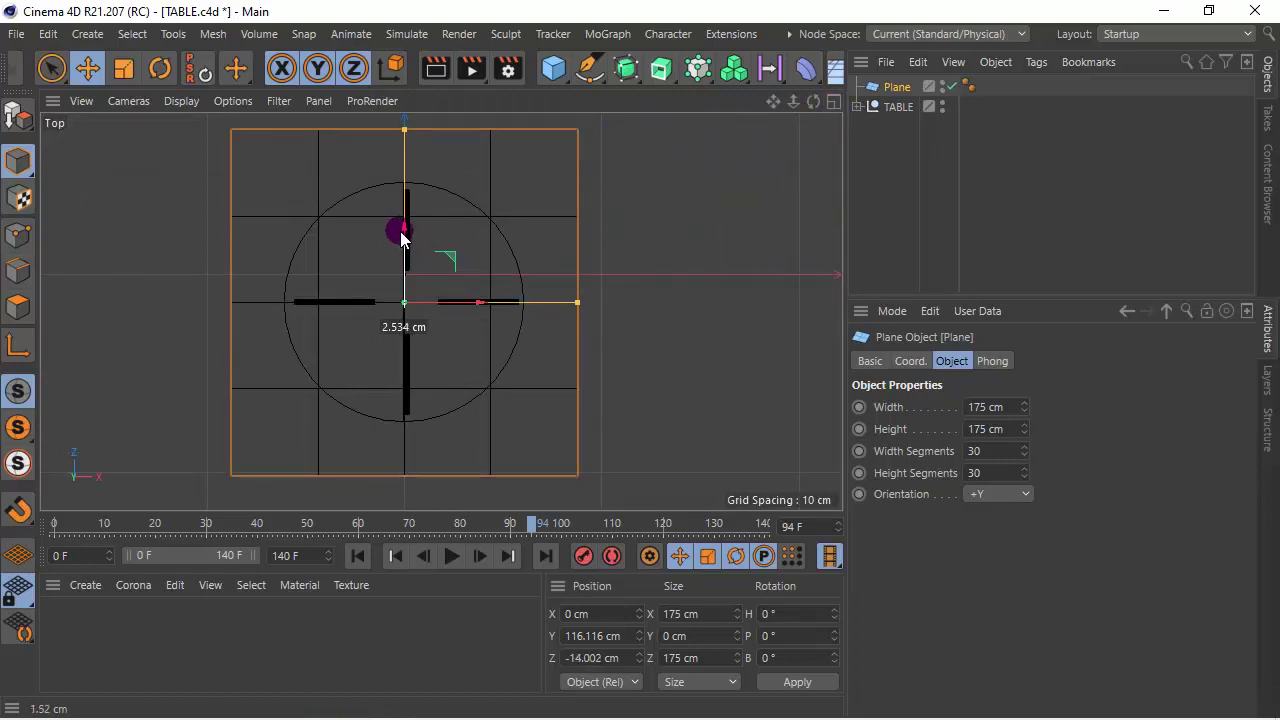
# - Resize the plane to 180 × 180 cm, shift it slightly along X, and return to four views
pyautogui.doubleClick(1010, 410)
pyautogui.write('180')
pyautogui.click(1010, 431)
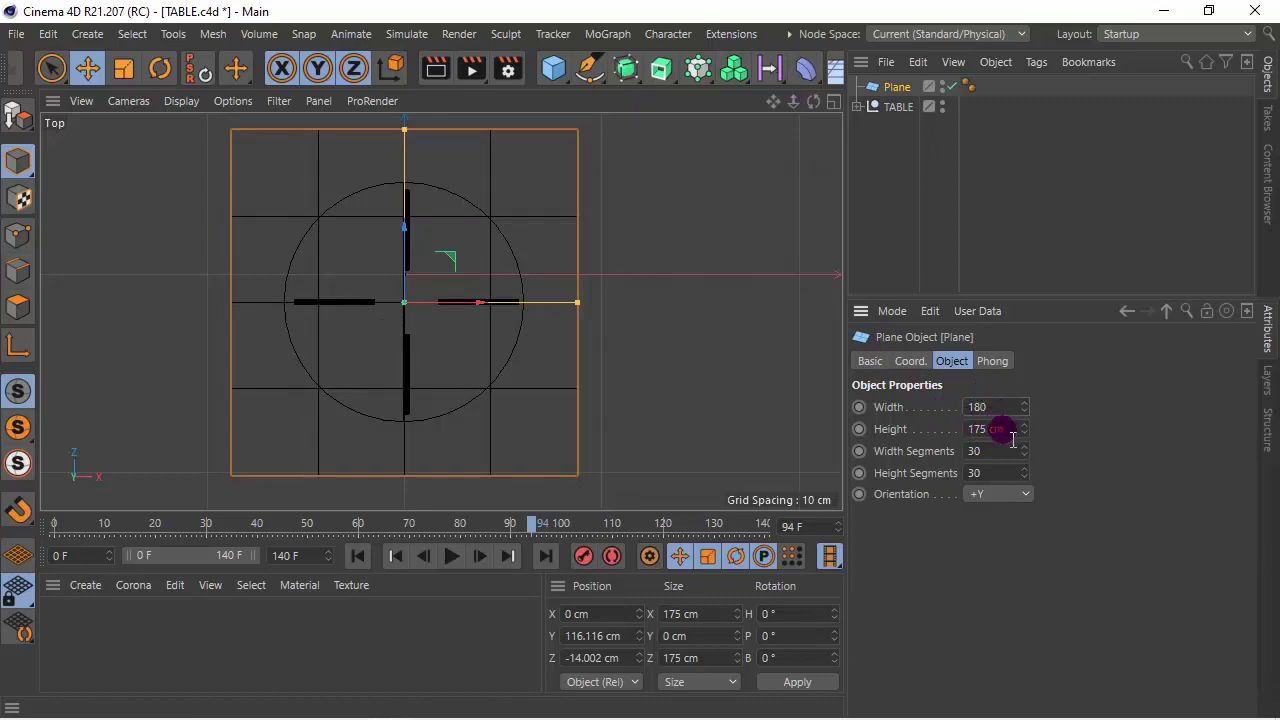
pyautogui.doubleClick(1012, 430)
pyautogui.write('15')
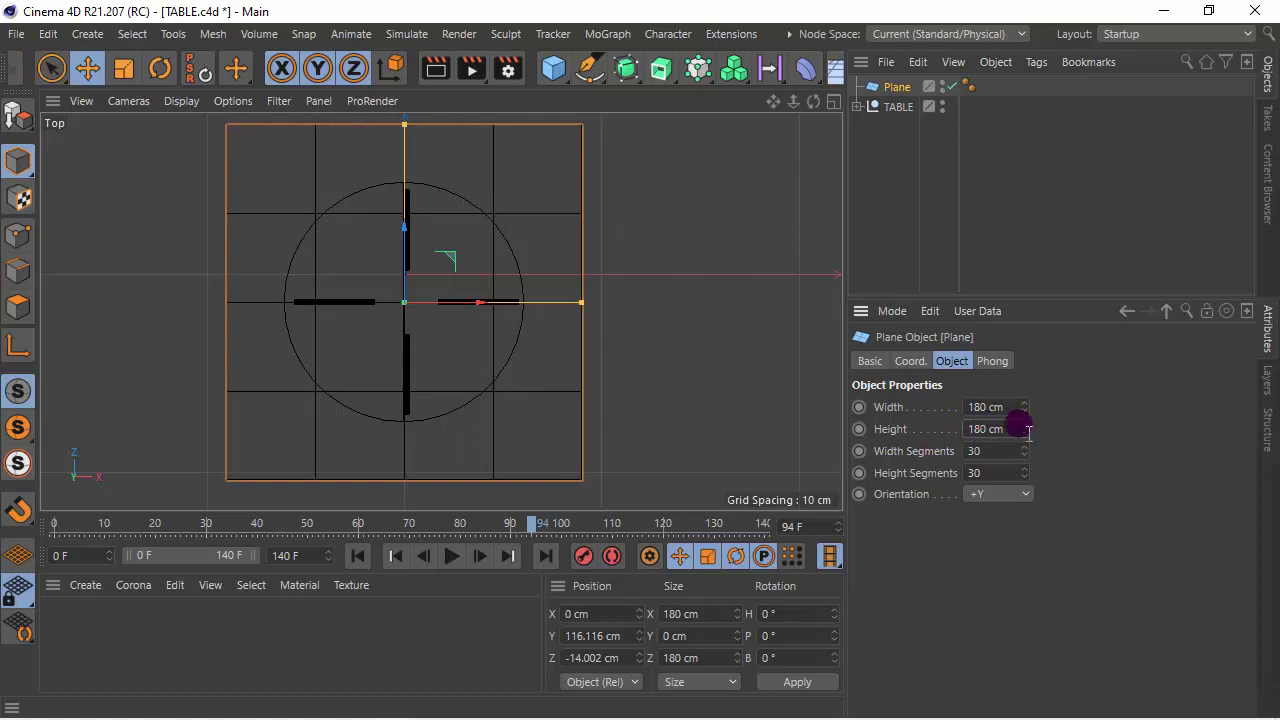
pyautogui.click(554, 304)
pyautogui.moveTo(528, 302); pyautogui.dragTo(448, 310)
pyautogui.scroll(-2, 501, 284)
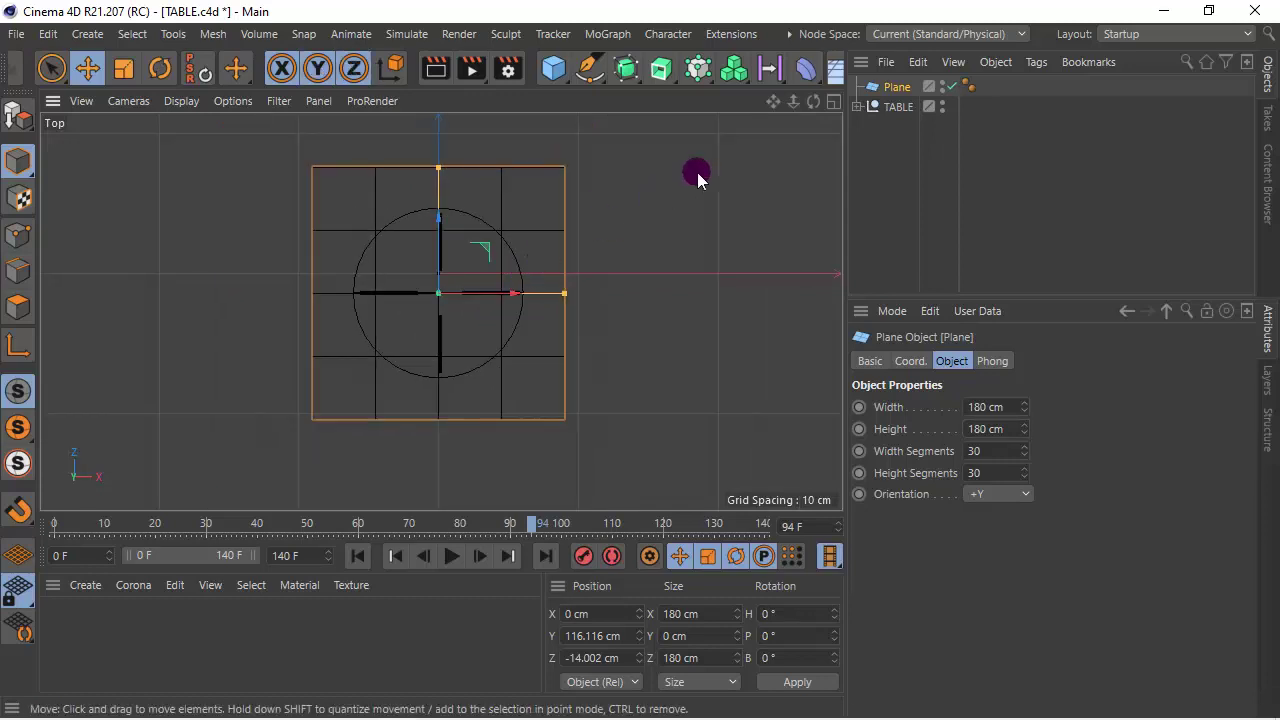
pyautogui.click(834, 103)
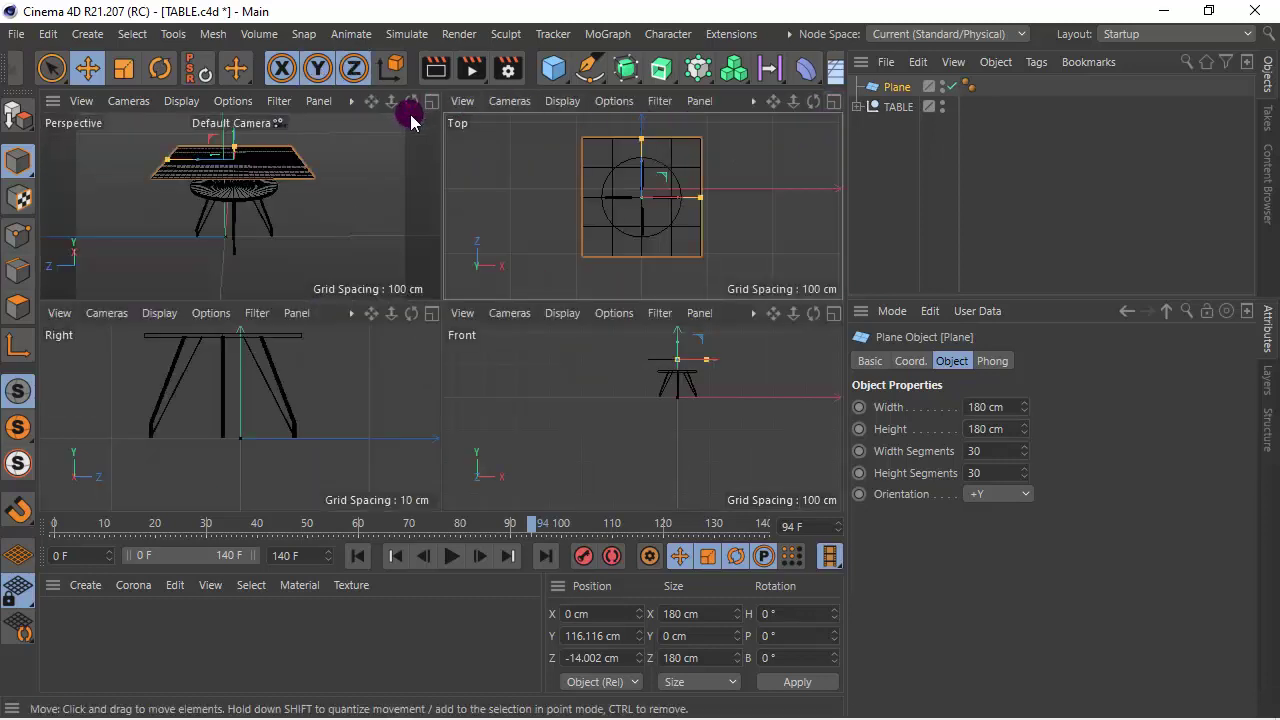
# - Maximise the perspective view and lift the plane slightly to Y 117.999 cm
pyautogui.middleClick(403, 290)
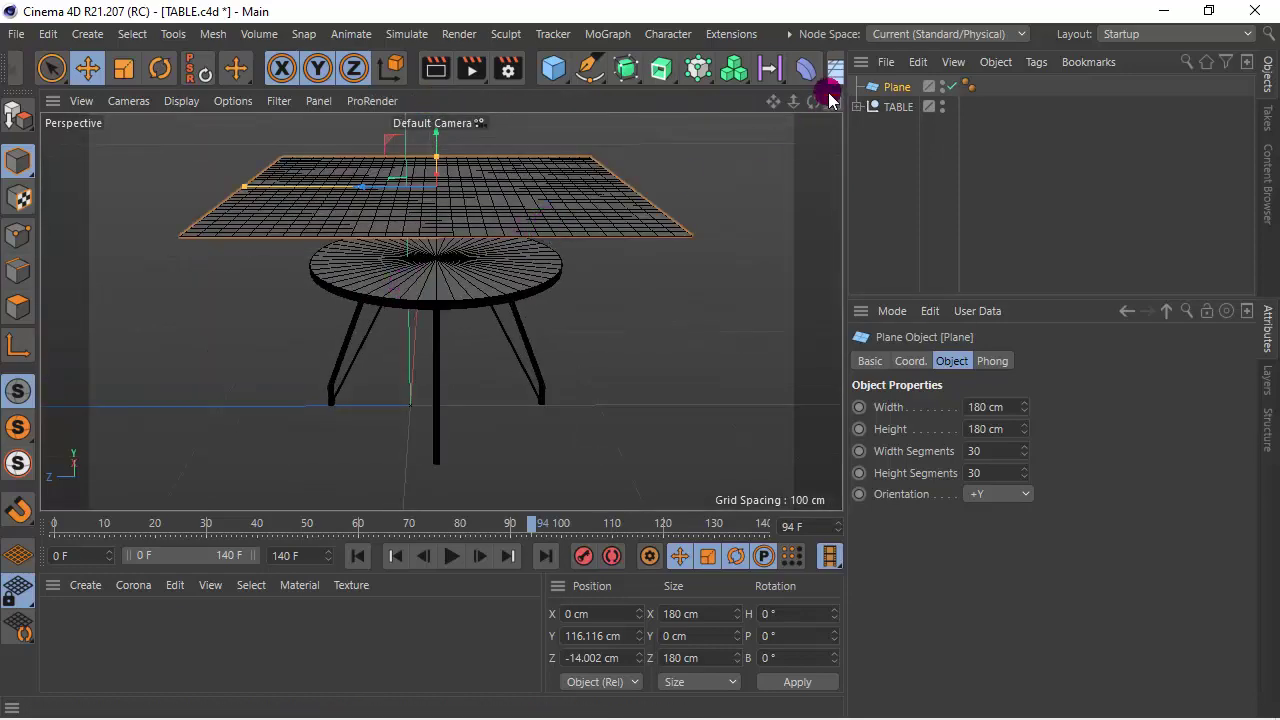
pyautogui.moveTo(813, 101); pyautogui.dragTo(813, 90)
pyautogui.moveTo(480, 163); pyautogui.dragTo(445, 220)
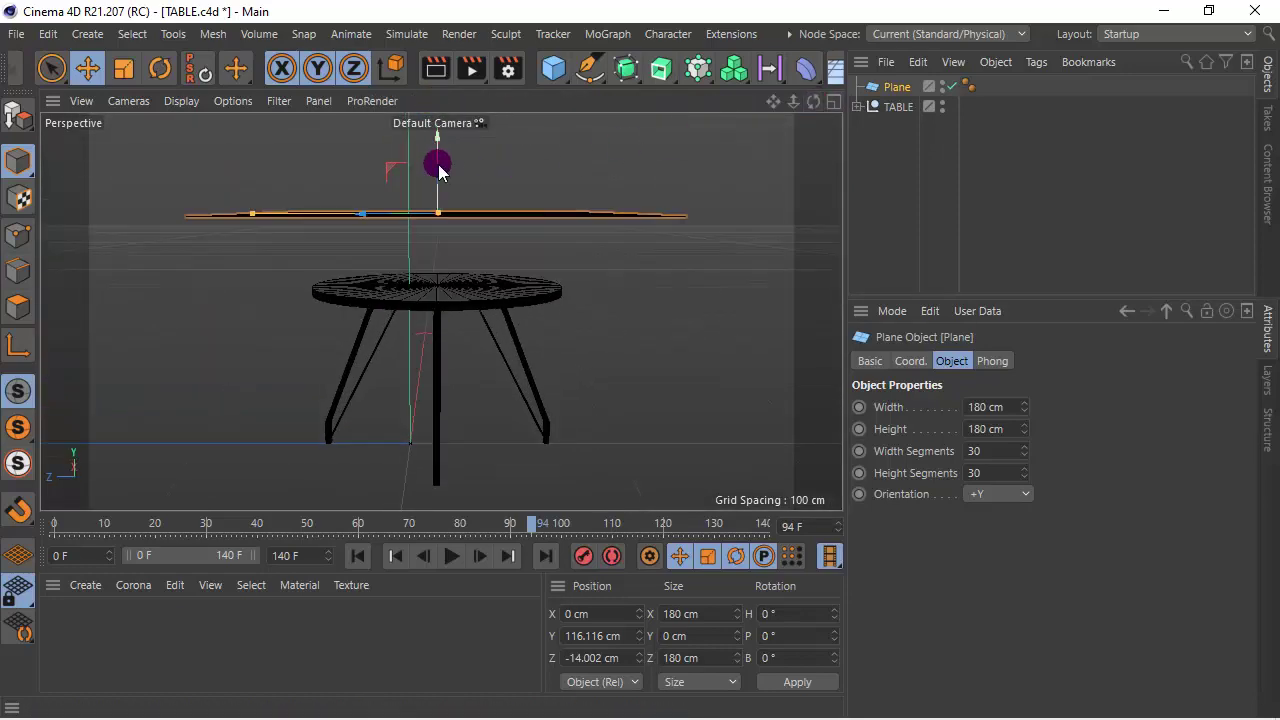
pyautogui.moveTo(808, 105); pyautogui.dragTo(808, 130)
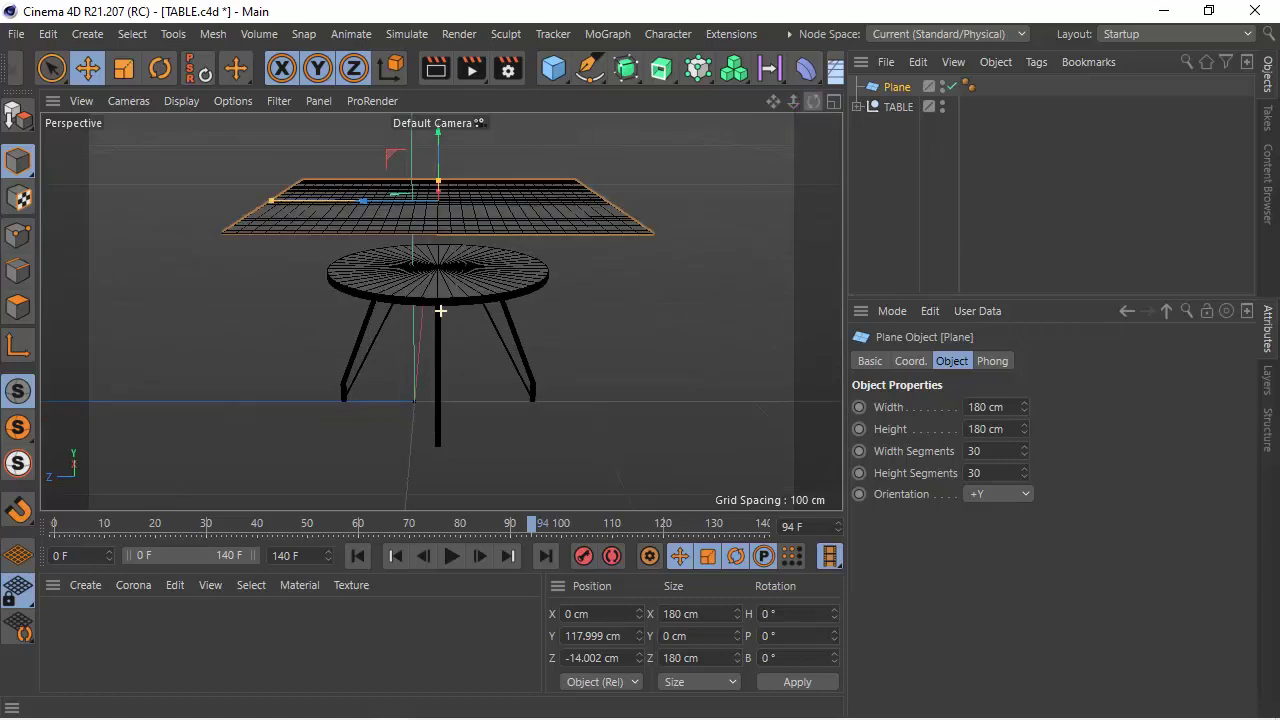
# - Set the end frame to 150 and extend the timeline range to 150 F
pyautogui.moveTo(320, 565); pyautogui.dragTo(203, 565)
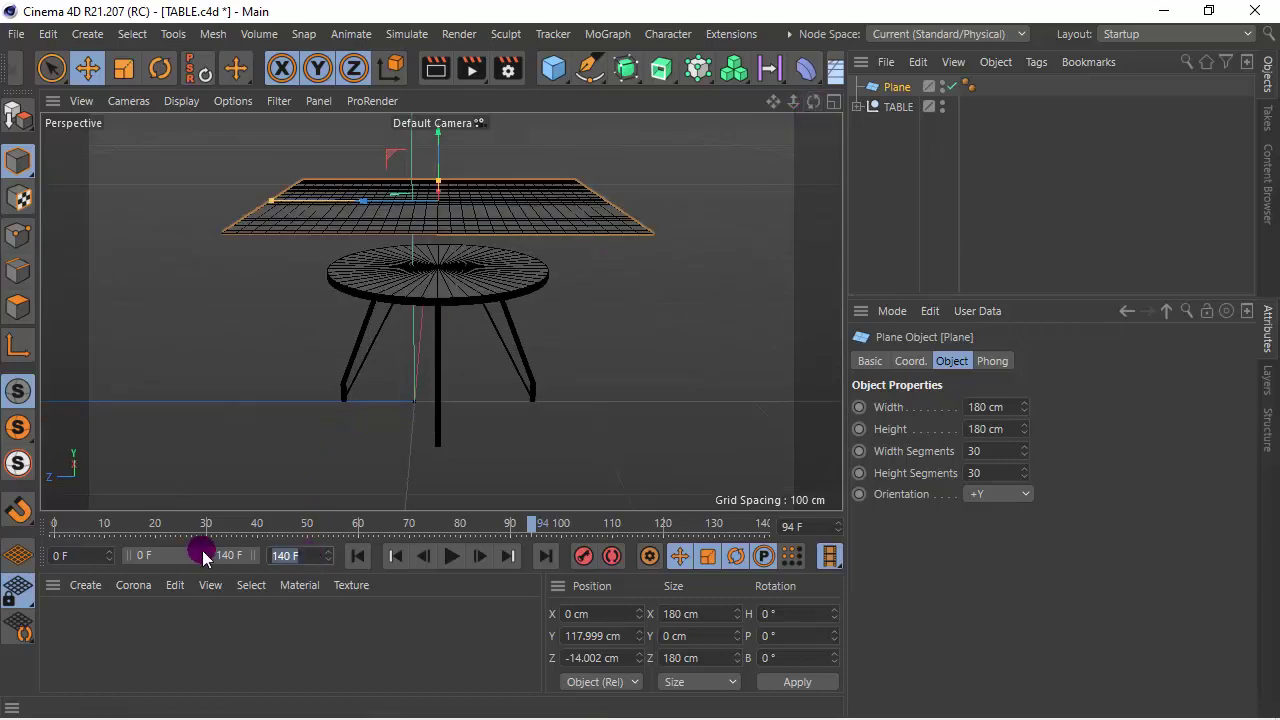
pyautogui.write('150')
pyautogui.press('Tab')
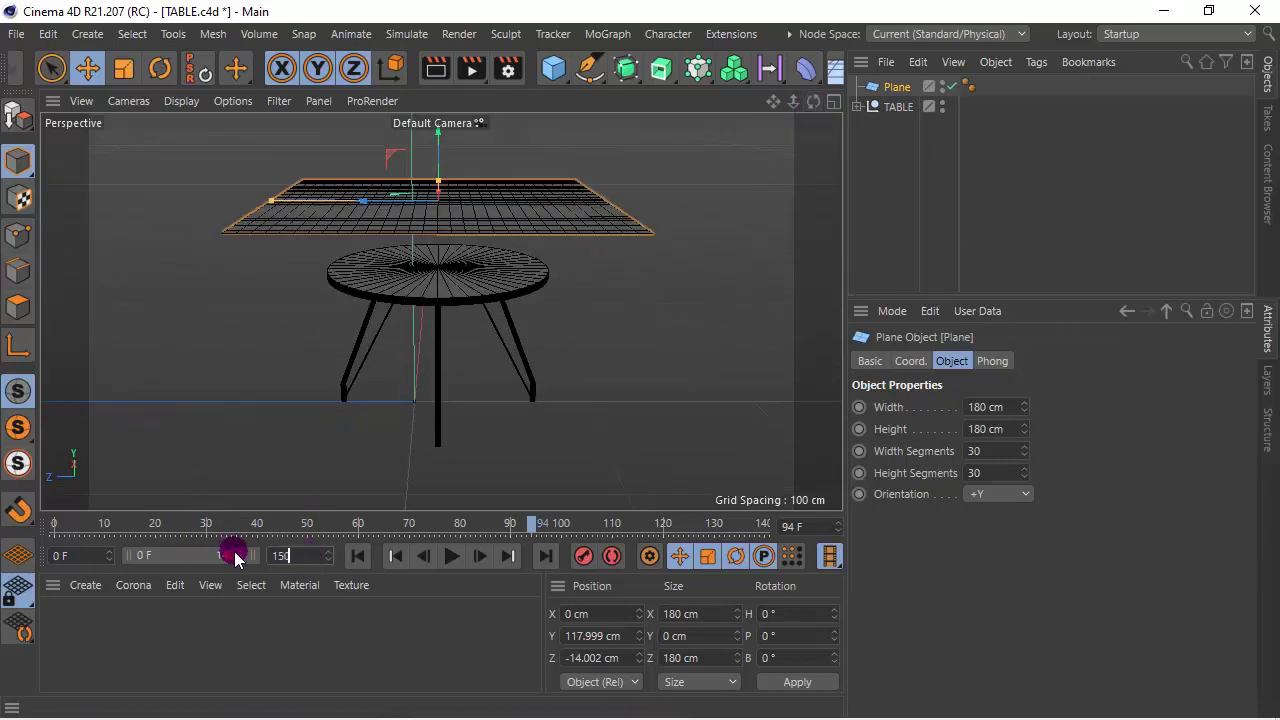
pyautogui.moveTo(243, 554); pyautogui.dragTo(291, 561)
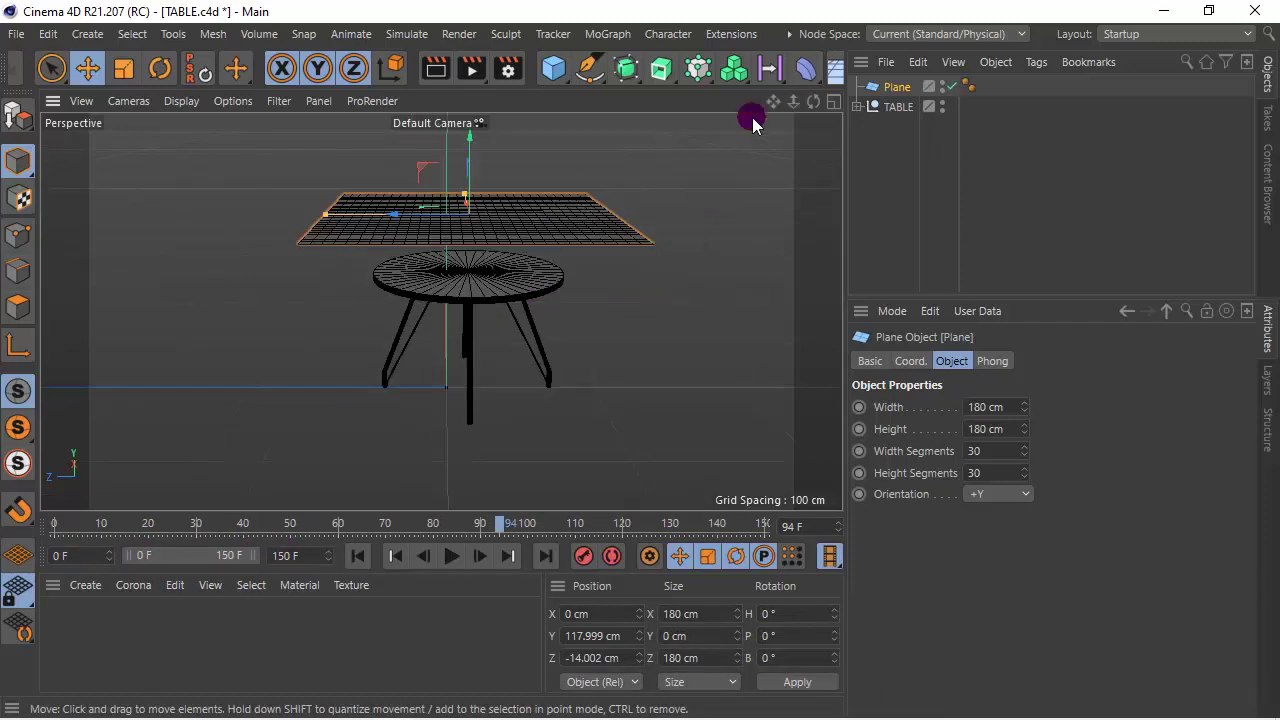
# - Raise the plane to about Y 121.215 cm above the tabletop
pyautogui.moveTo(813, 101); pyautogui.dragTo(760, 60)
pyautogui.moveTo(440, 310)
pyautogui.mouseDown()
pyautogui.moveTo(779, 104)
pyautogui.moveTo(440, 310)
pyautogui.mouseUp()
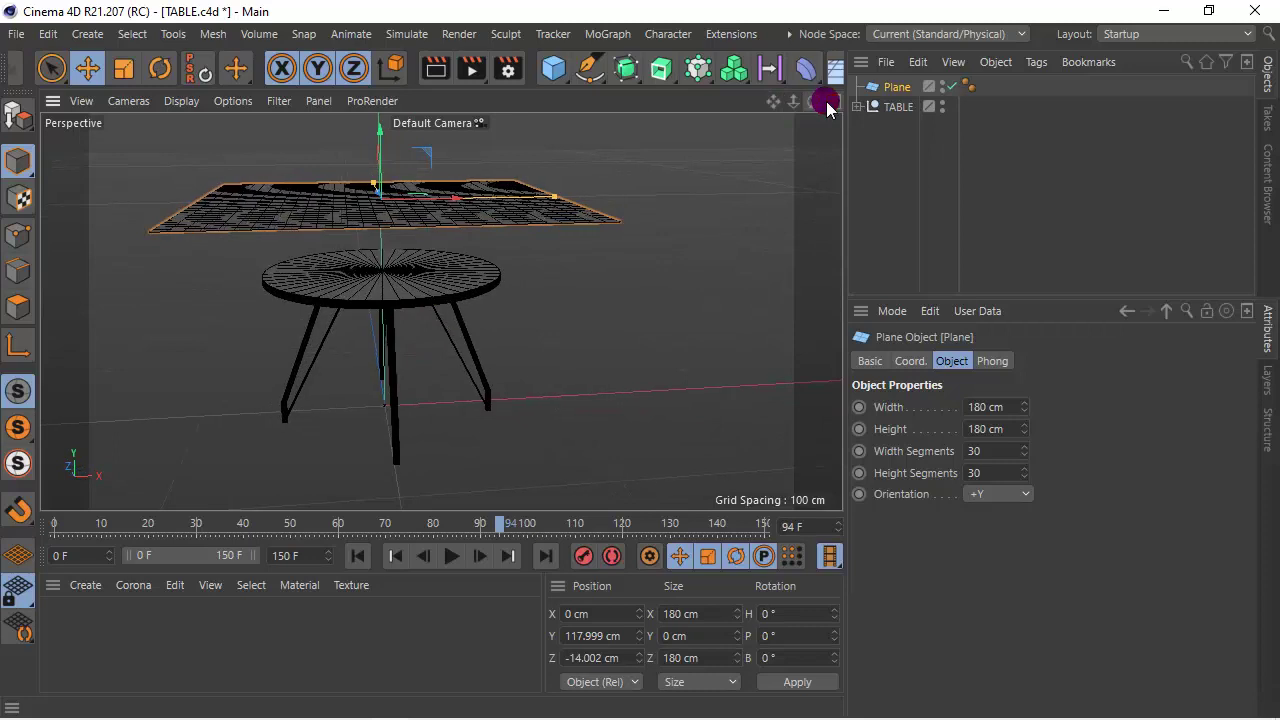
pyautogui.moveTo(380, 143); pyautogui.dragTo(378, 146)
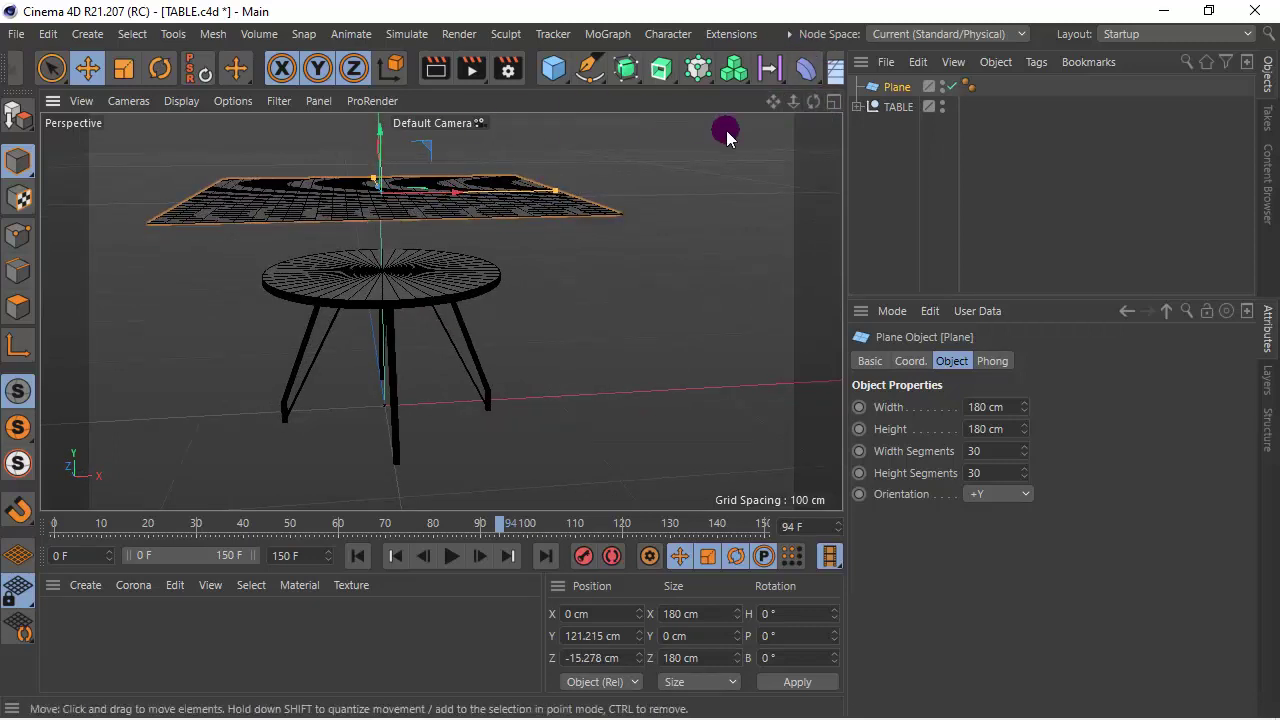
pyautogui.moveTo(814, 101)
pyautogui.mouseDown()
pyautogui.moveTo(440, 310)
pyautogui.moveTo(440, 322)
pyautogui.mouseUp()
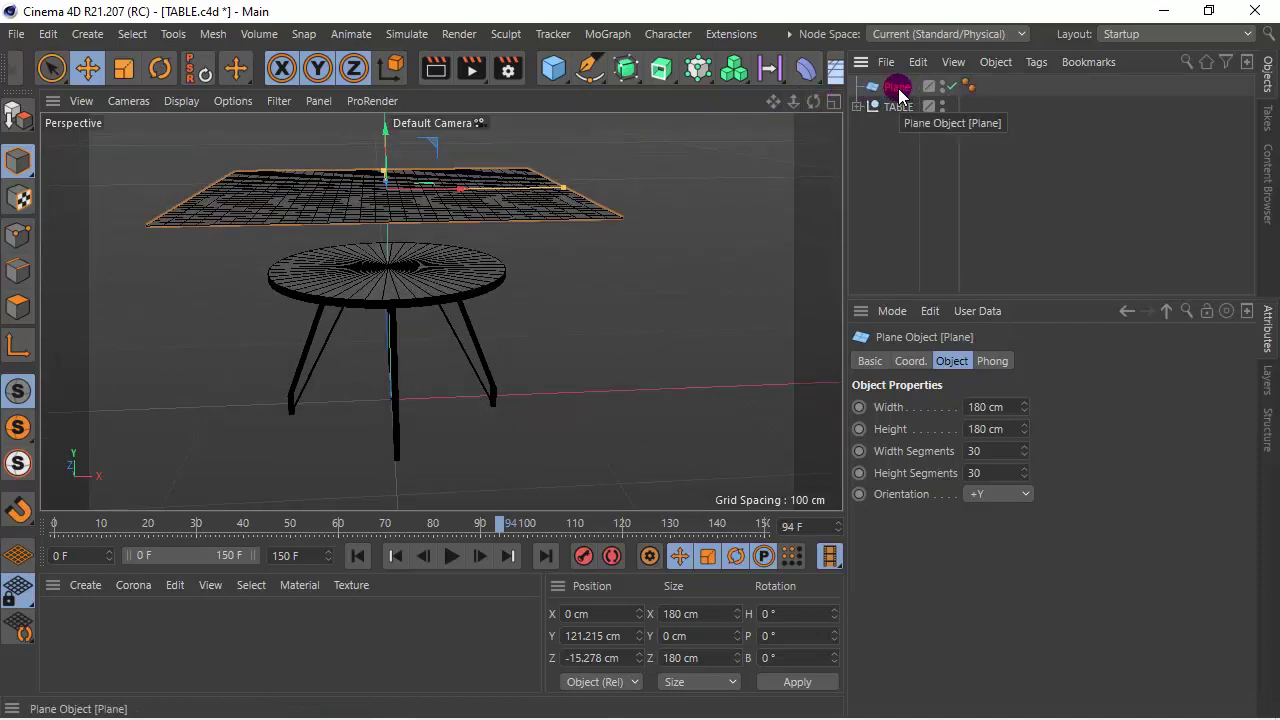
# - Ctrl-drag a copy Plane.1 in the Object Manager, then reselect the original Plane
pyautogui.keyDown('ctrl'); pyautogui.moveTo(903, 100); pyautogui.dragTo(901, 93); pyautogui.keyUp('ctrl')
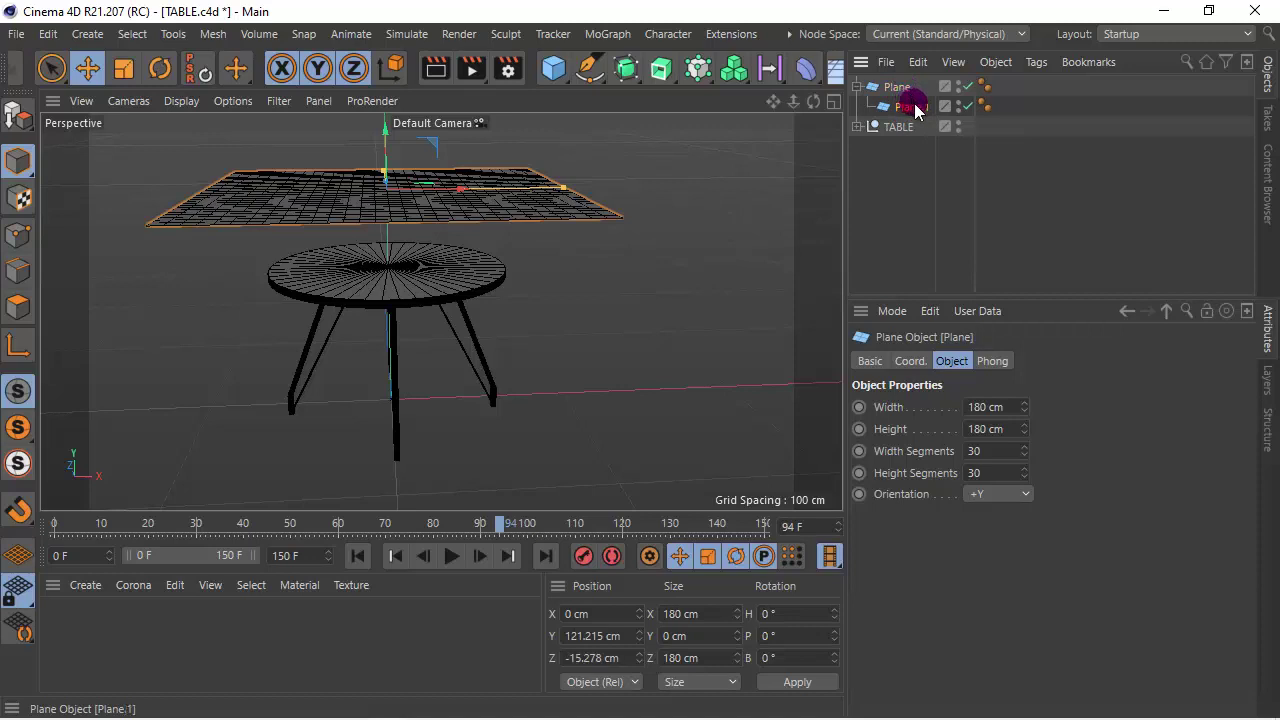
pyautogui.click(956, 107)
pyautogui.click(973, 108)
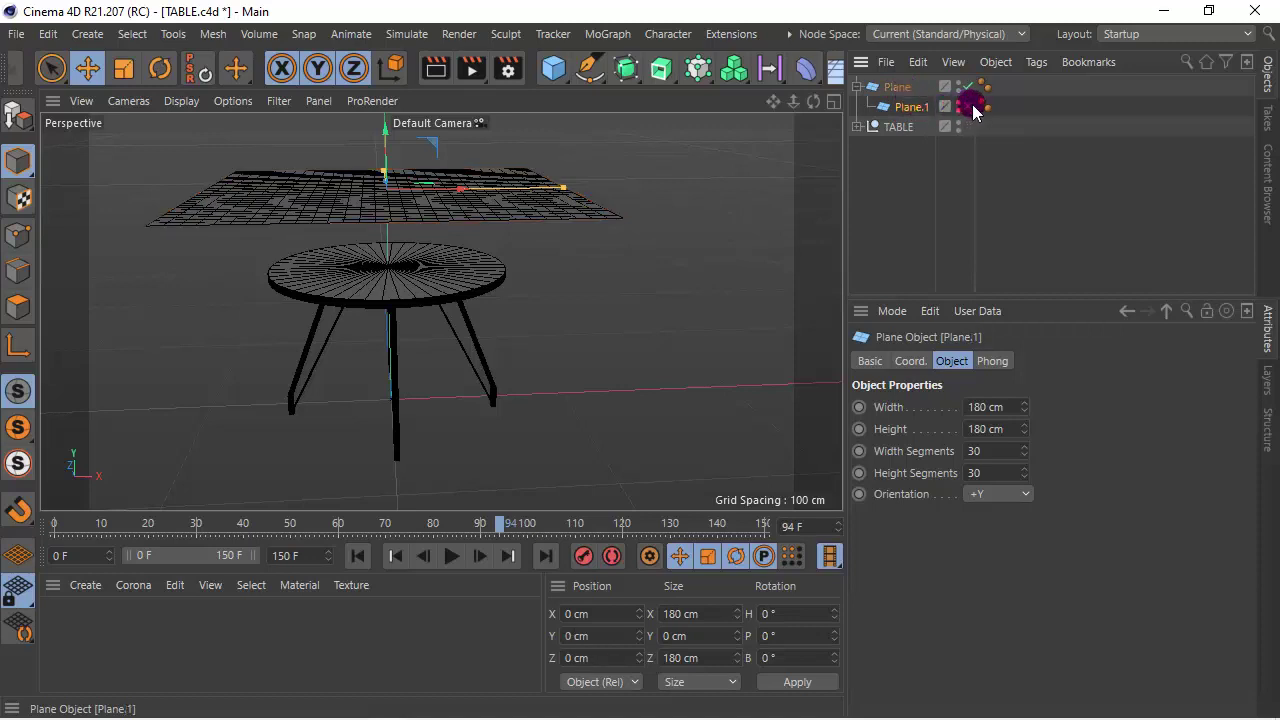
pyautogui.click(895, 88)
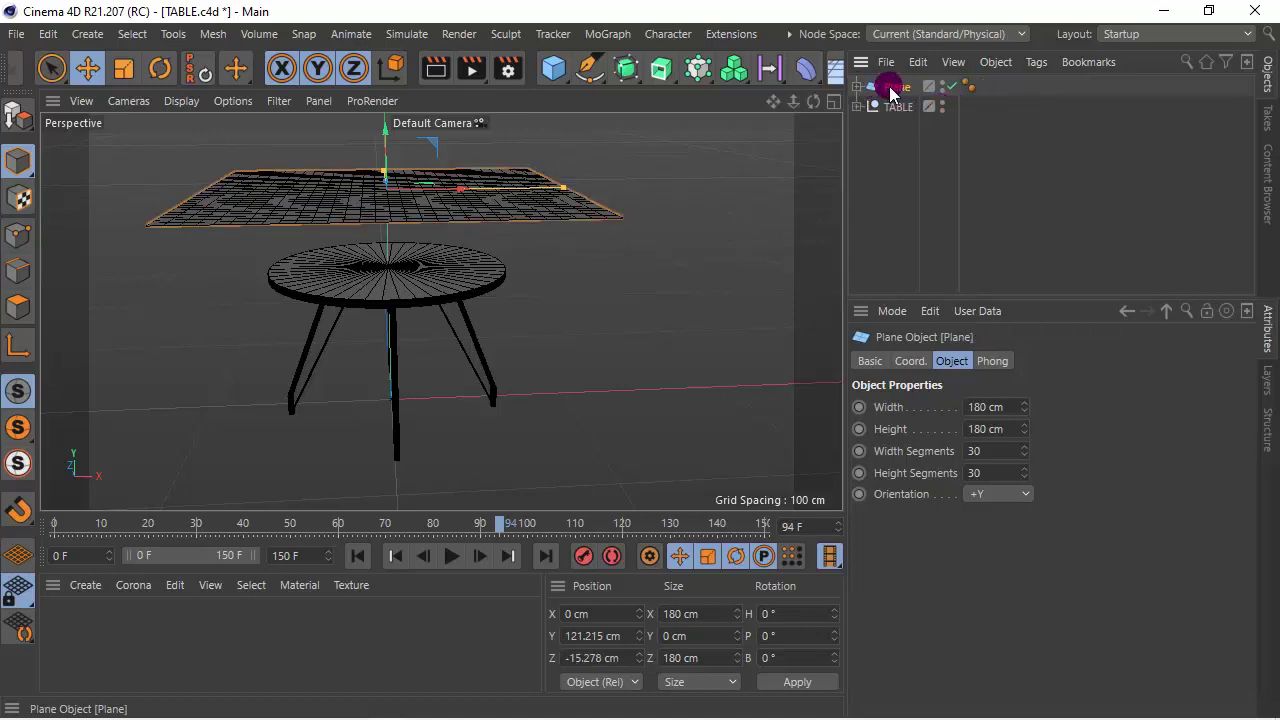
# - Bring up the Plane's context menu in the Object Manager and scroll through its commands
pyautogui.rightClick(891, 92)
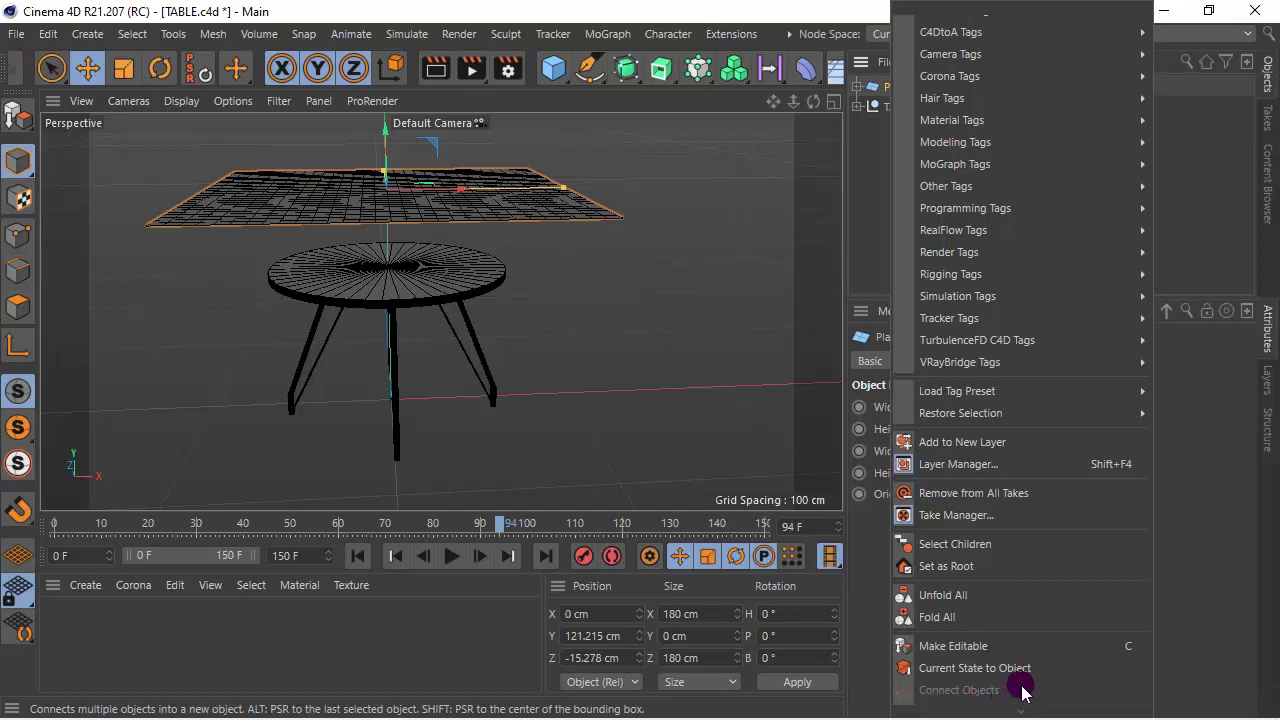
pyautogui.click(986, 568)
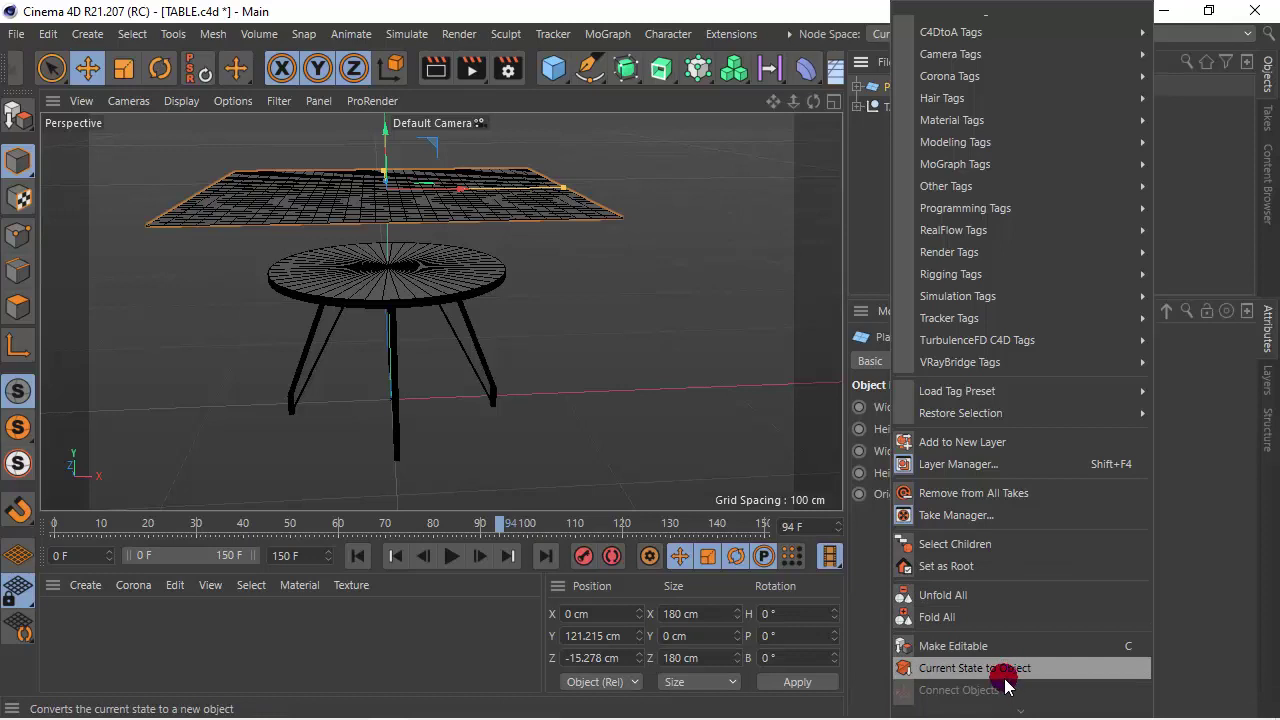
pyautogui.scroll(-1, 995, 695)
pyautogui.scroll(-4, 990, 703)
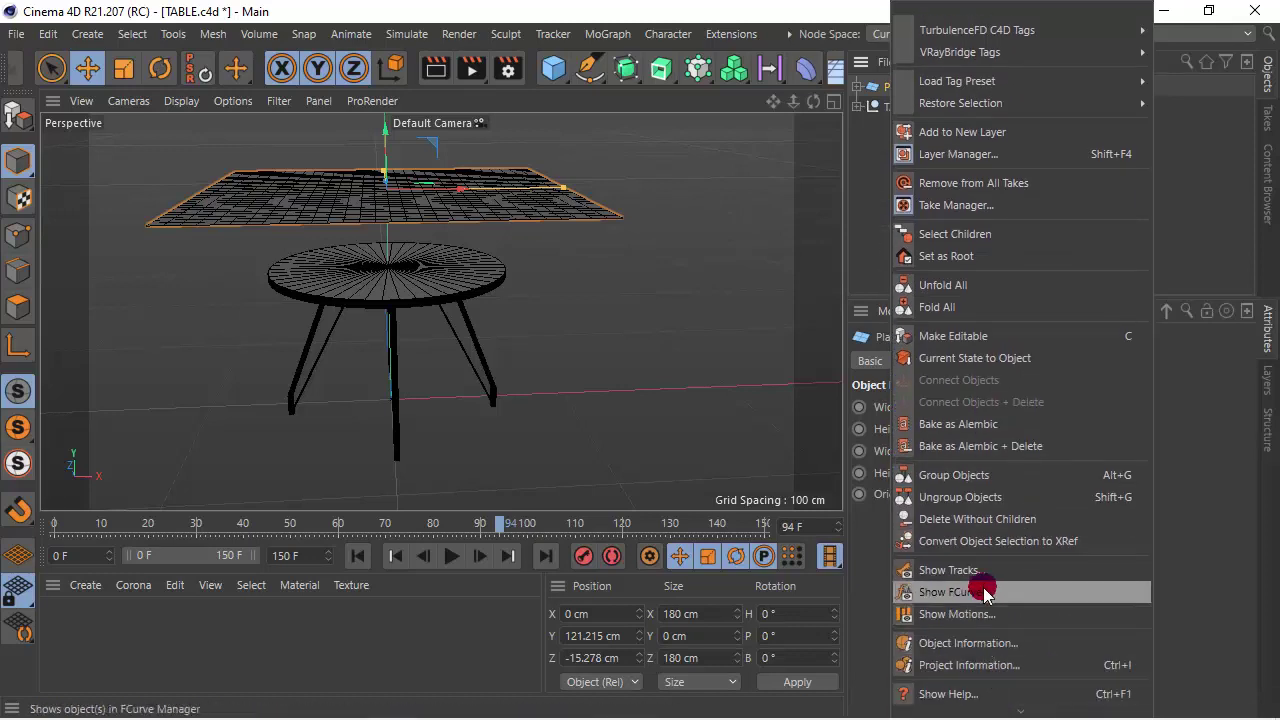
# - Make the plane editable, expand the TABLE group and check the tabletop Cylinder
pyautogui.click(1008, 339)
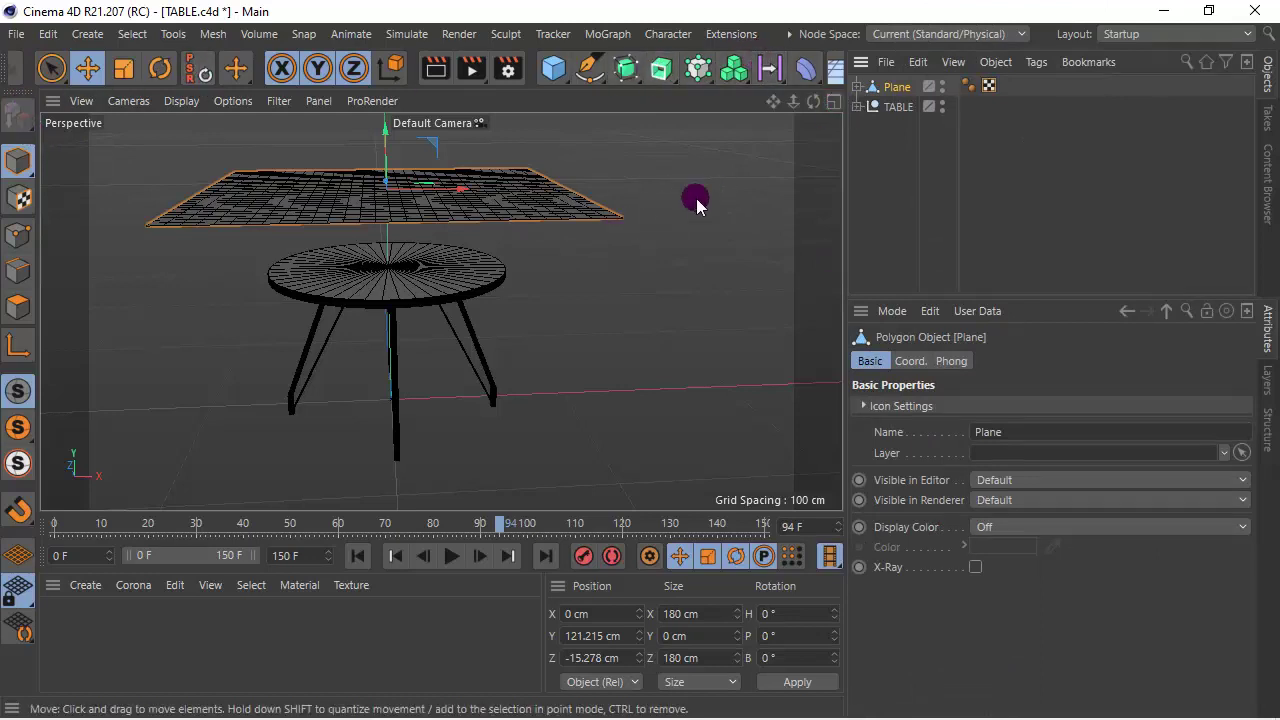
pyautogui.click(857, 106)
pyautogui.click(926, 130)
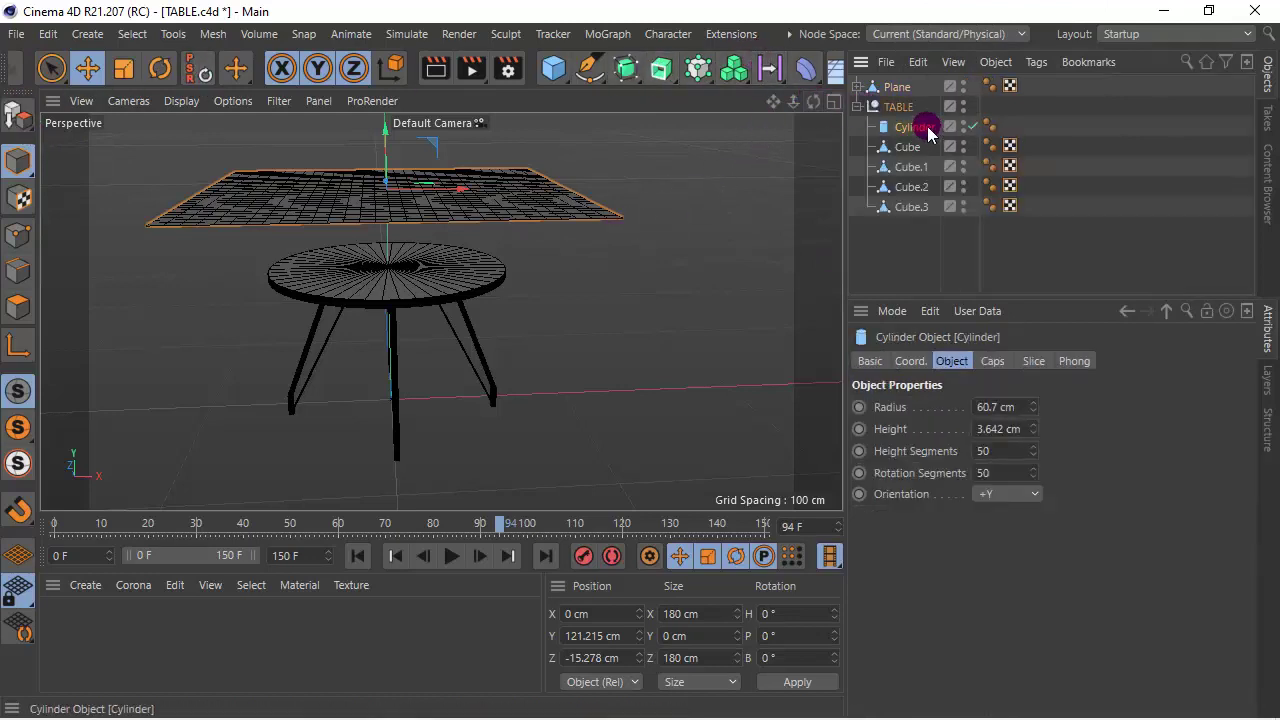
pyautogui.click(961, 126)
pyautogui.click(961, 126)
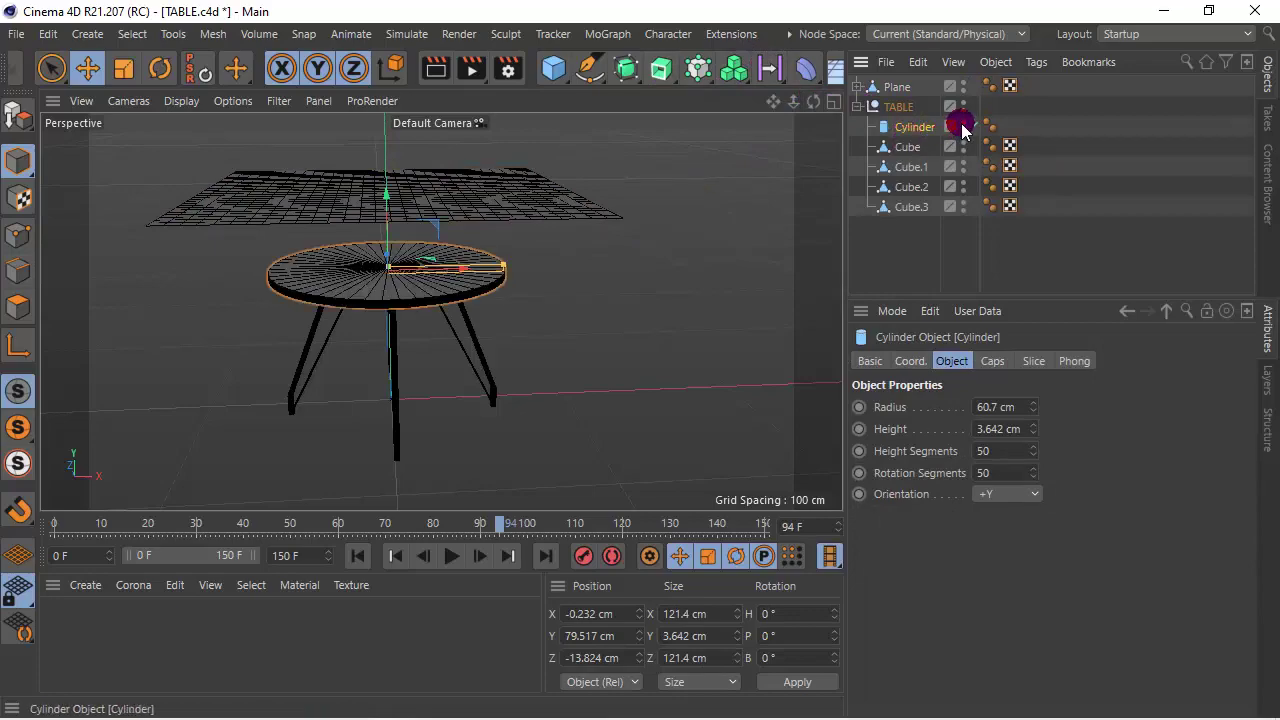
# - Switch the viewport to Gouraud Shading (Lines) and reselect the Plane
pyautogui.moveTo(813, 101); pyautogui.dragTo(440, 311)
pyautogui.click(181, 101)
pyautogui.click(220, 140)
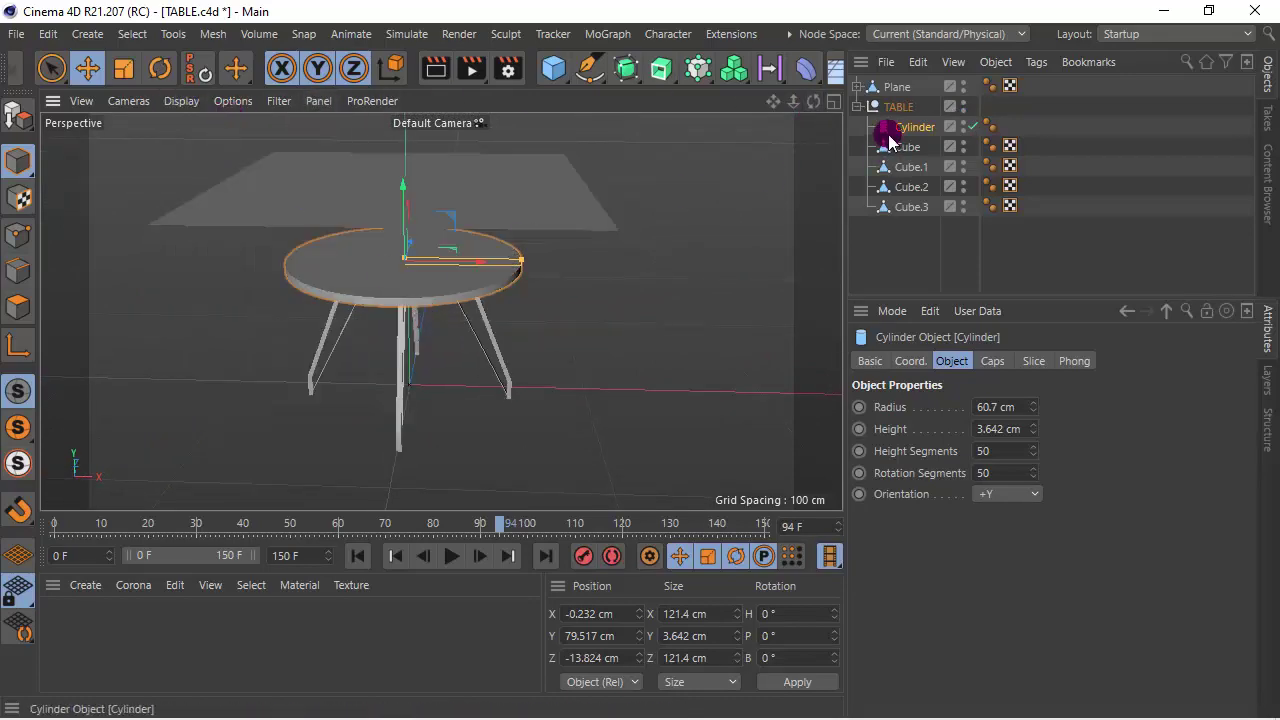
pyautogui.click(899, 92)
# - Add a Cloth tag to the plane and widen the attribute panels
pyautogui.rightClick(899, 92)
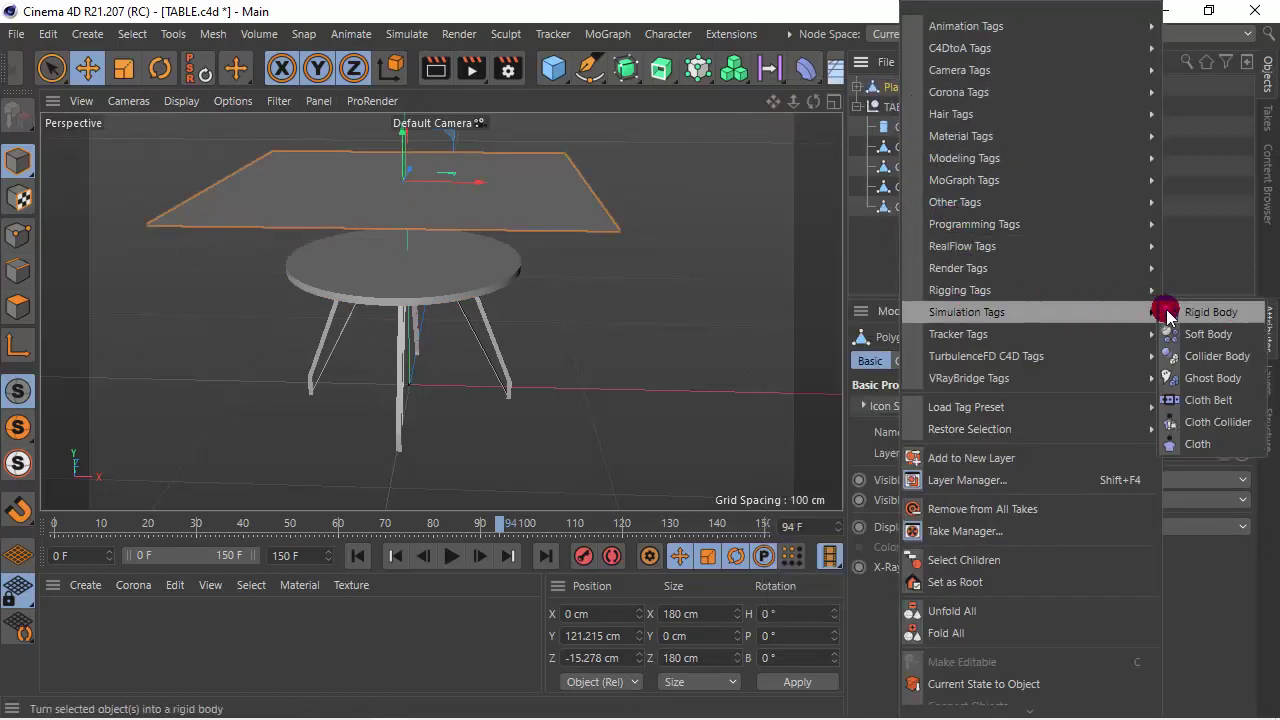
pyautogui.moveTo(966, 312)
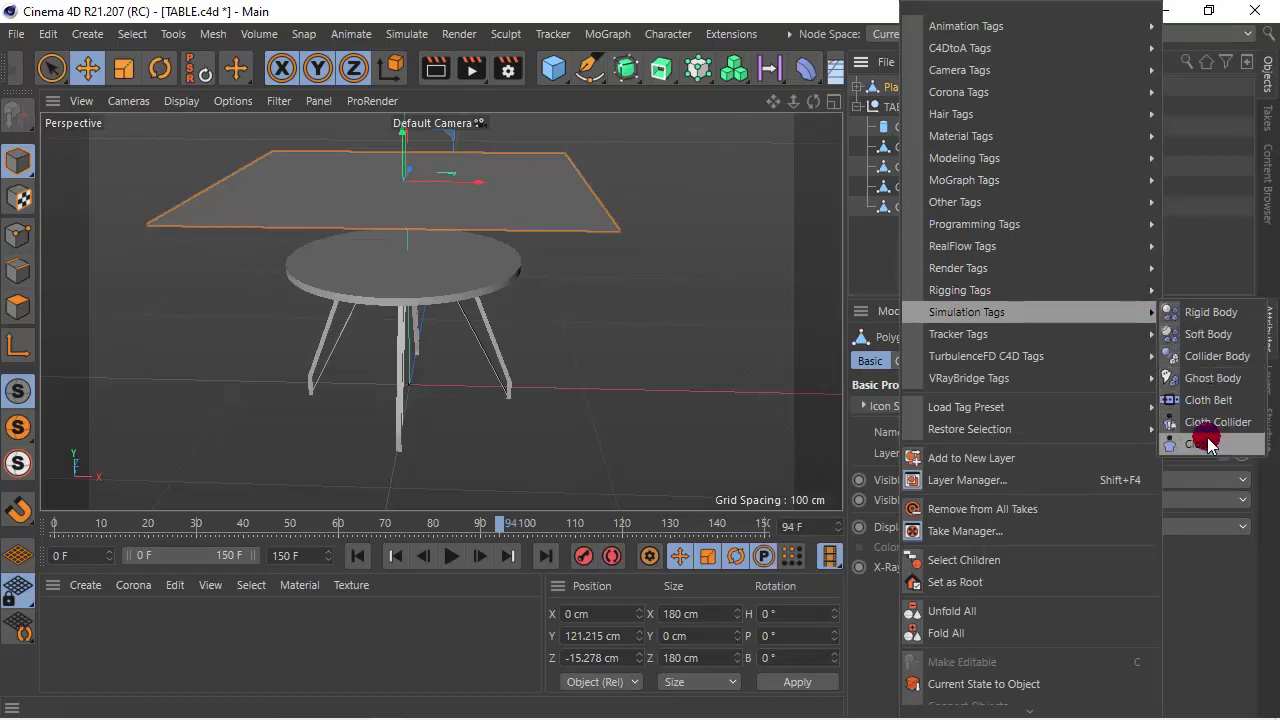
pyautogui.click(1219, 447)
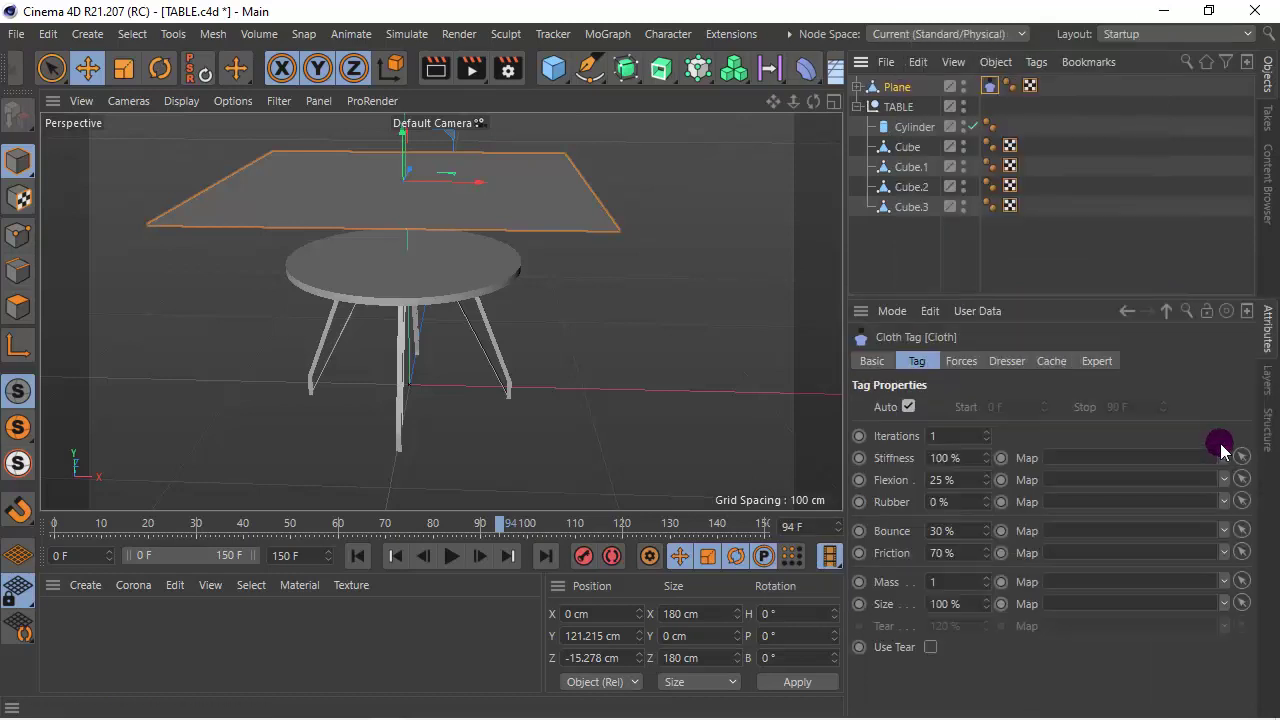
pyautogui.moveTo(848, 241); pyautogui.dragTo(762, 241)
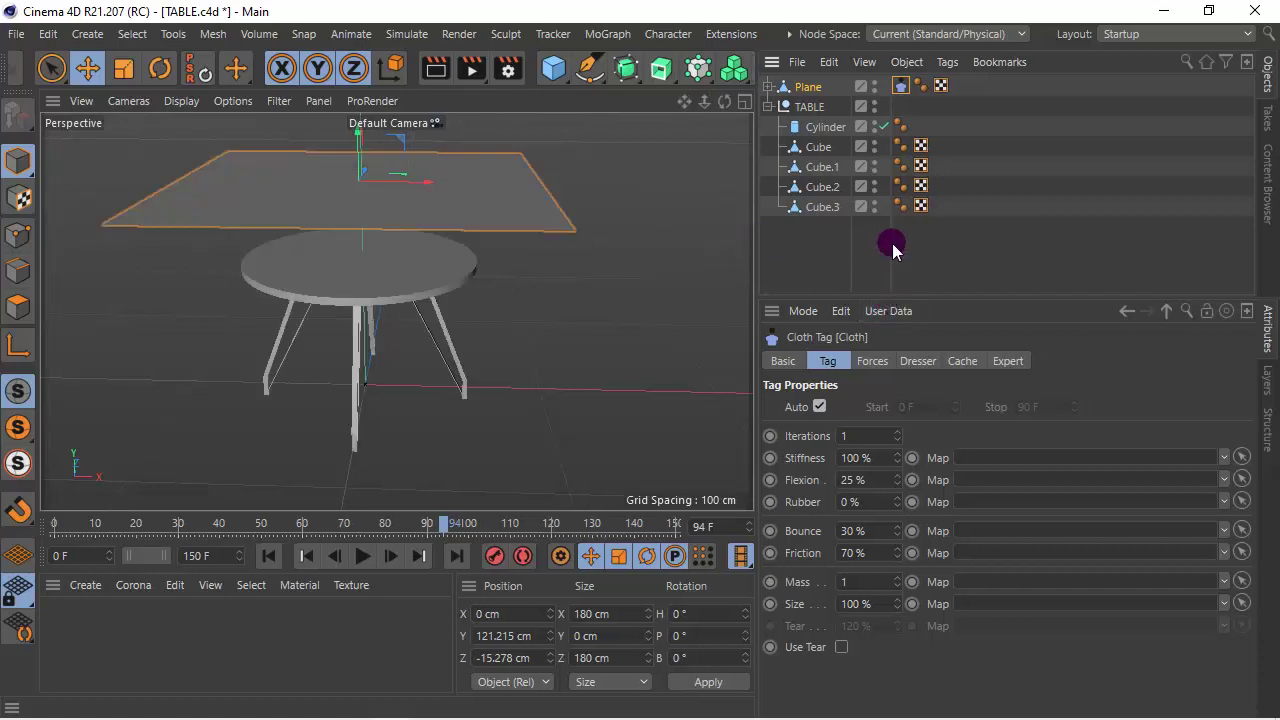
# - Set cloth Iterations 5, Flexion 0 %, Bounce 0 %, Friction 95 % and Mass 0.1
pyautogui.click(866, 438)
pyautogui.write('5')
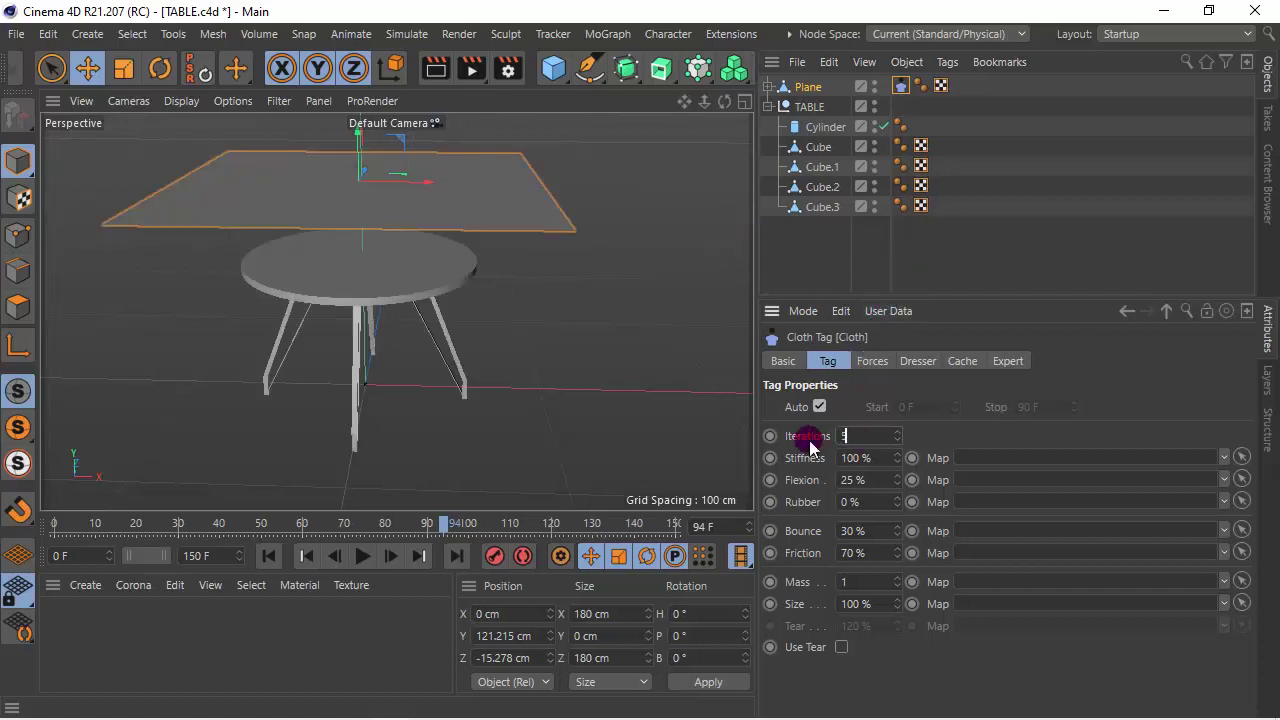
pyautogui.doubleClick(845, 480)
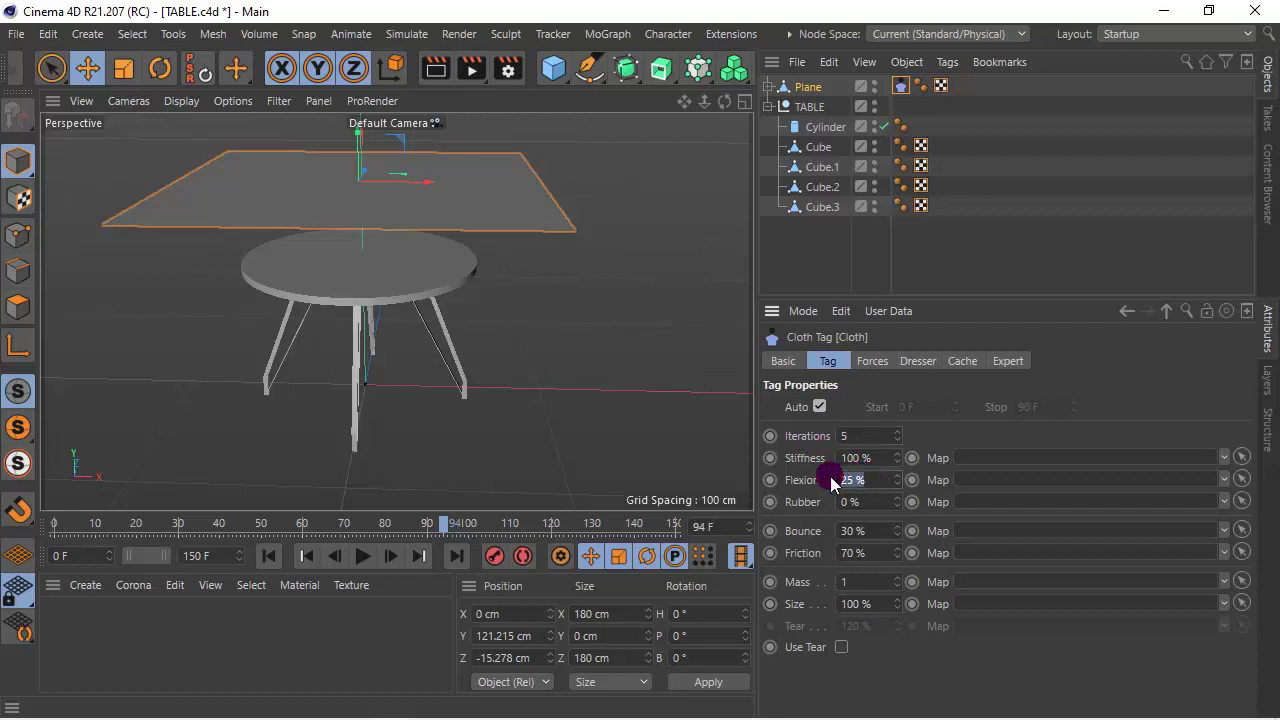
pyautogui.write('0')
pyautogui.doubleClick(838, 532)
pyautogui.write('0')
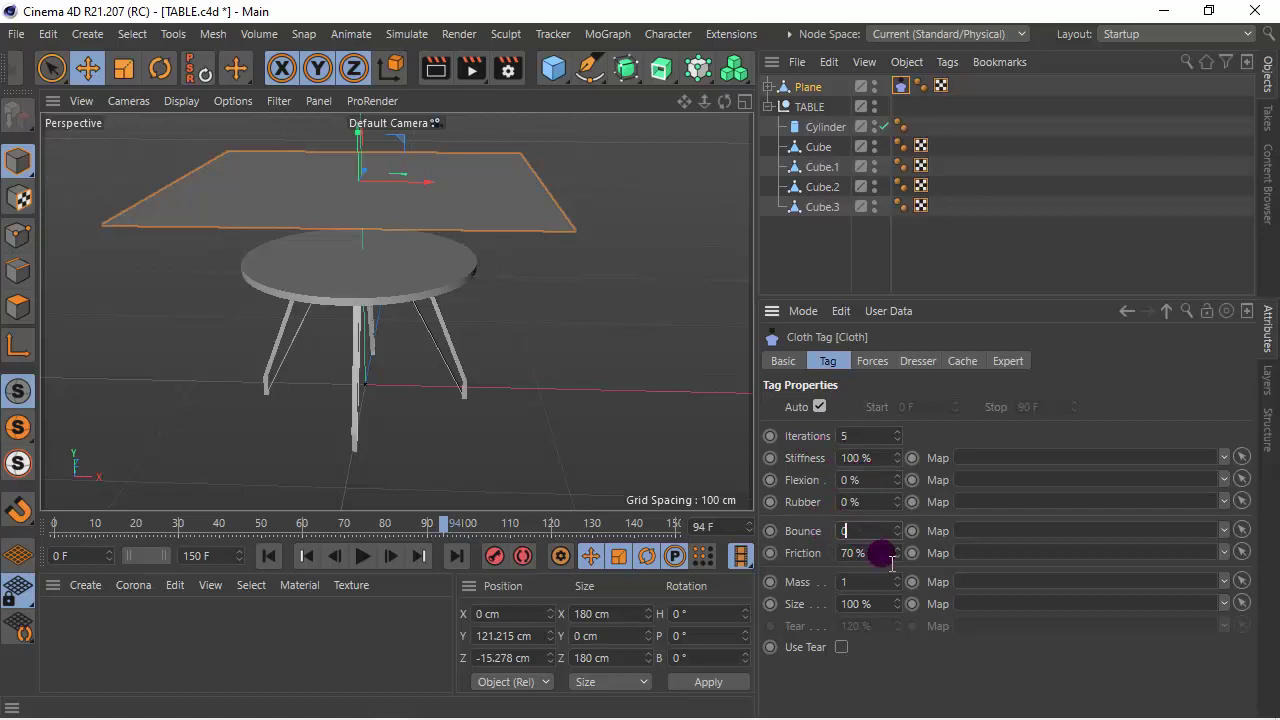
pyautogui.doubleClick(880, 553)
pyautogui.write('95')
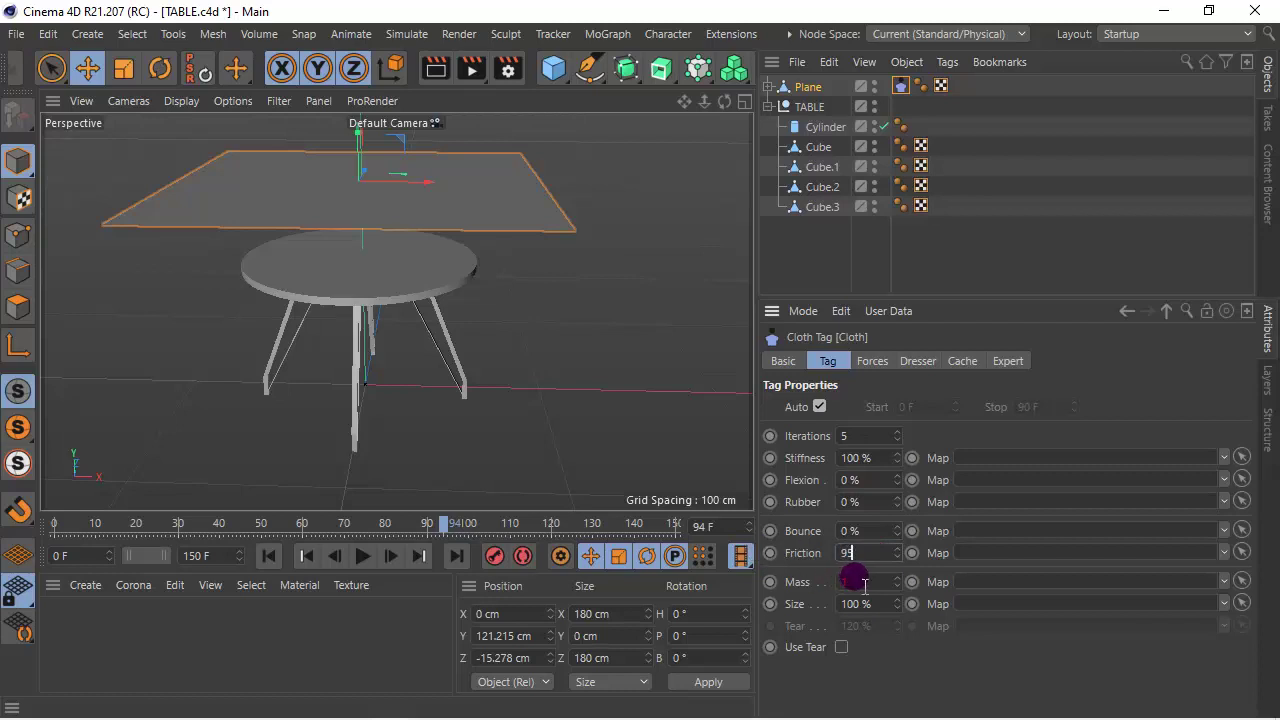
pyautogui.doubleClick(845, 581)
pyautogui.write('0.1')
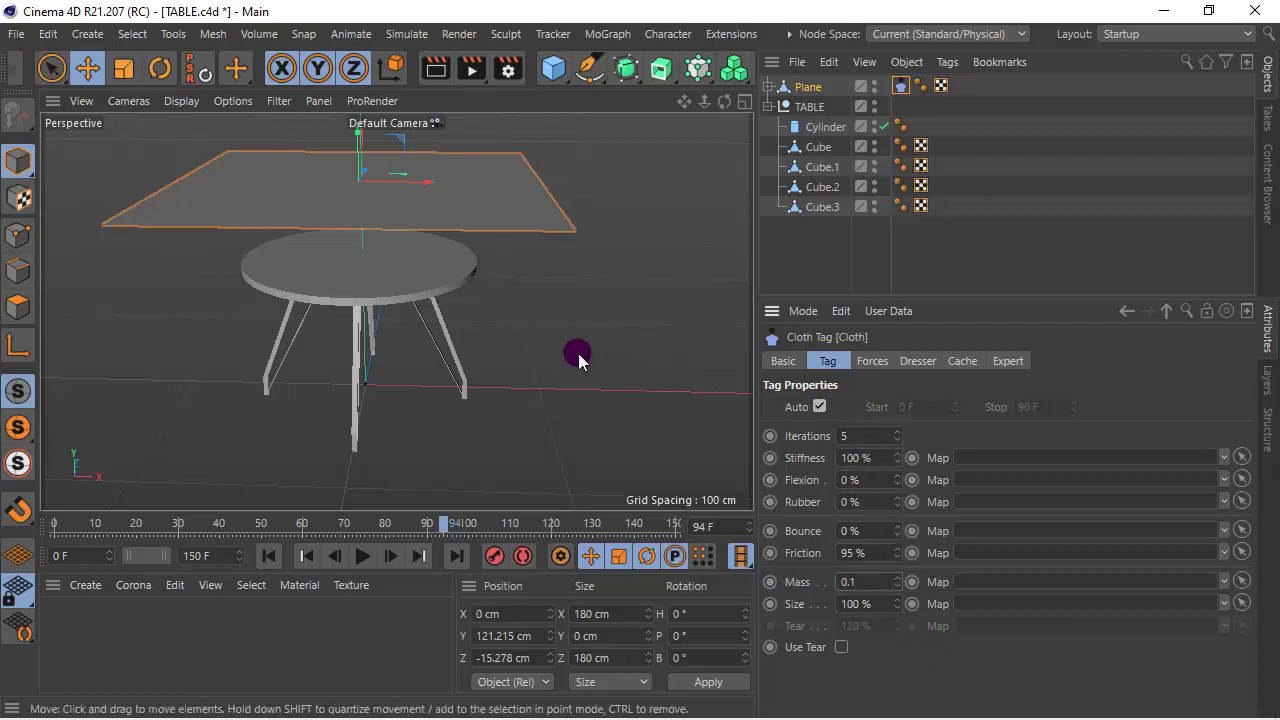
# - Play the cloth simulation to test it, then rewind to the first frame
pyautogui.click(273, 556)
pyautogui.click(360, 556)
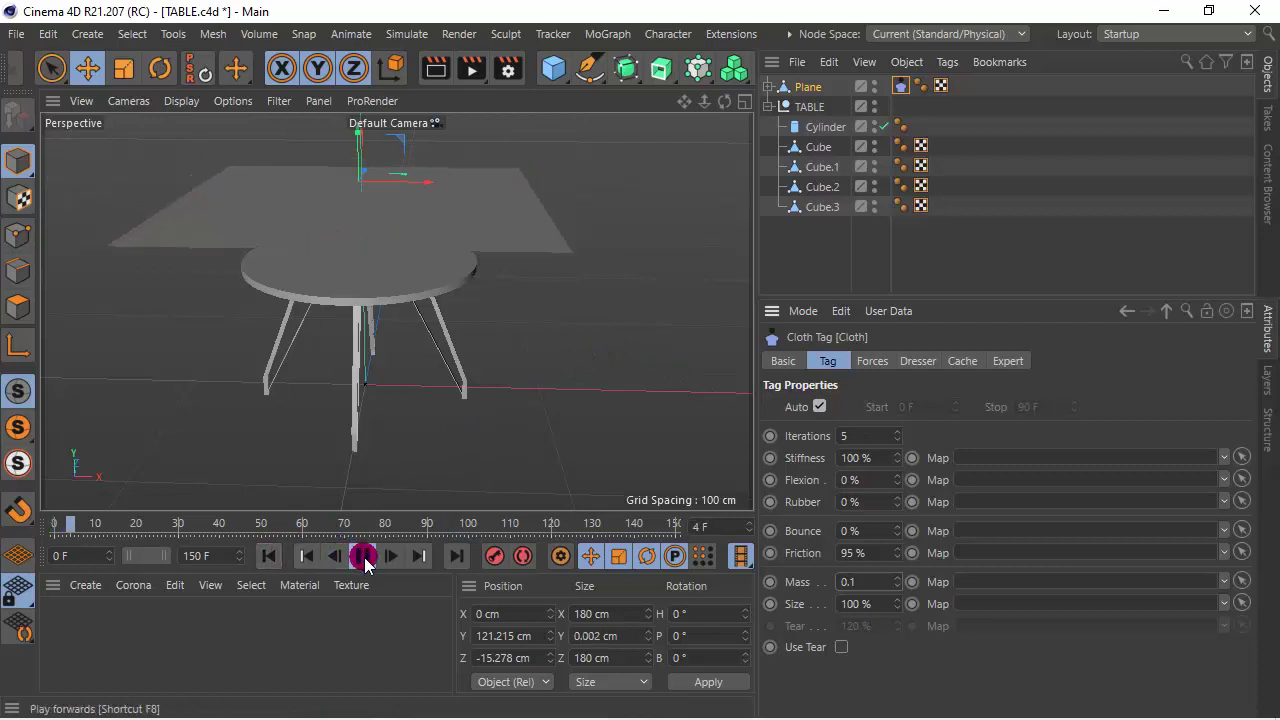
pyautogui.click(363, 556)
pyautogui.click(270, 556)
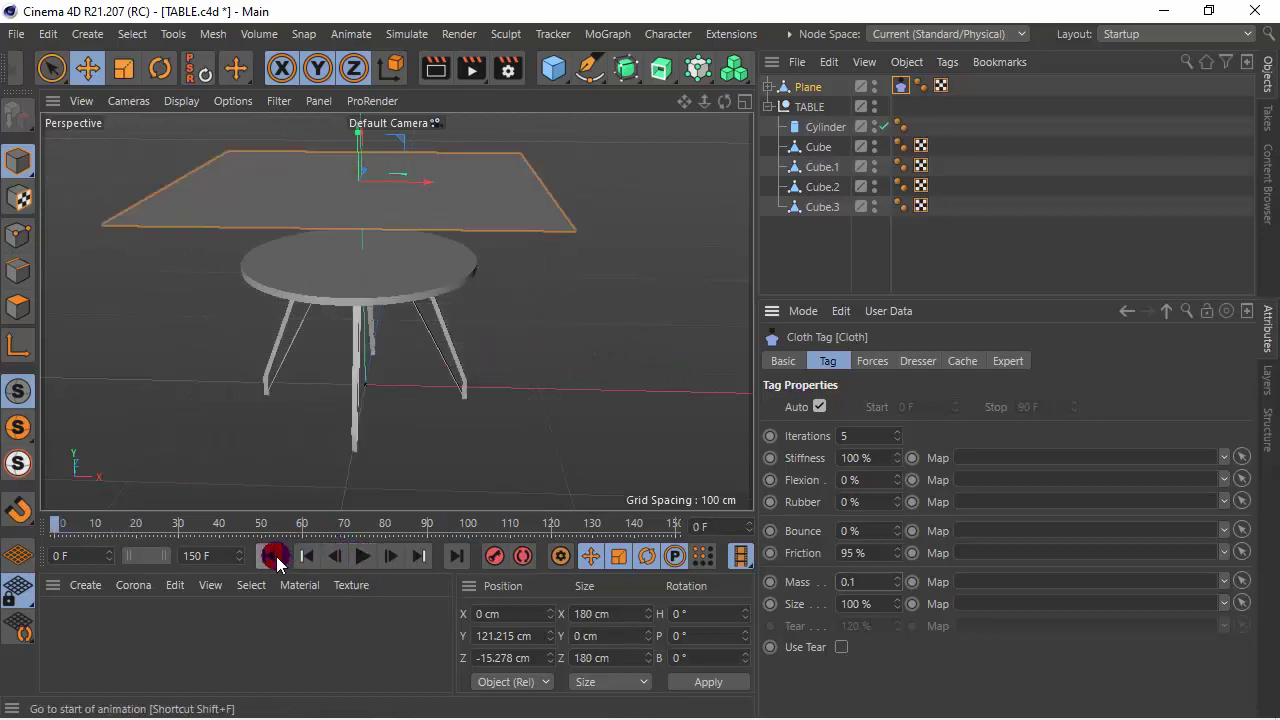
# - Add a Cloth Collider tag to the tabletop Cylinder with 95 % friction
pyautogui.click(824, 128)
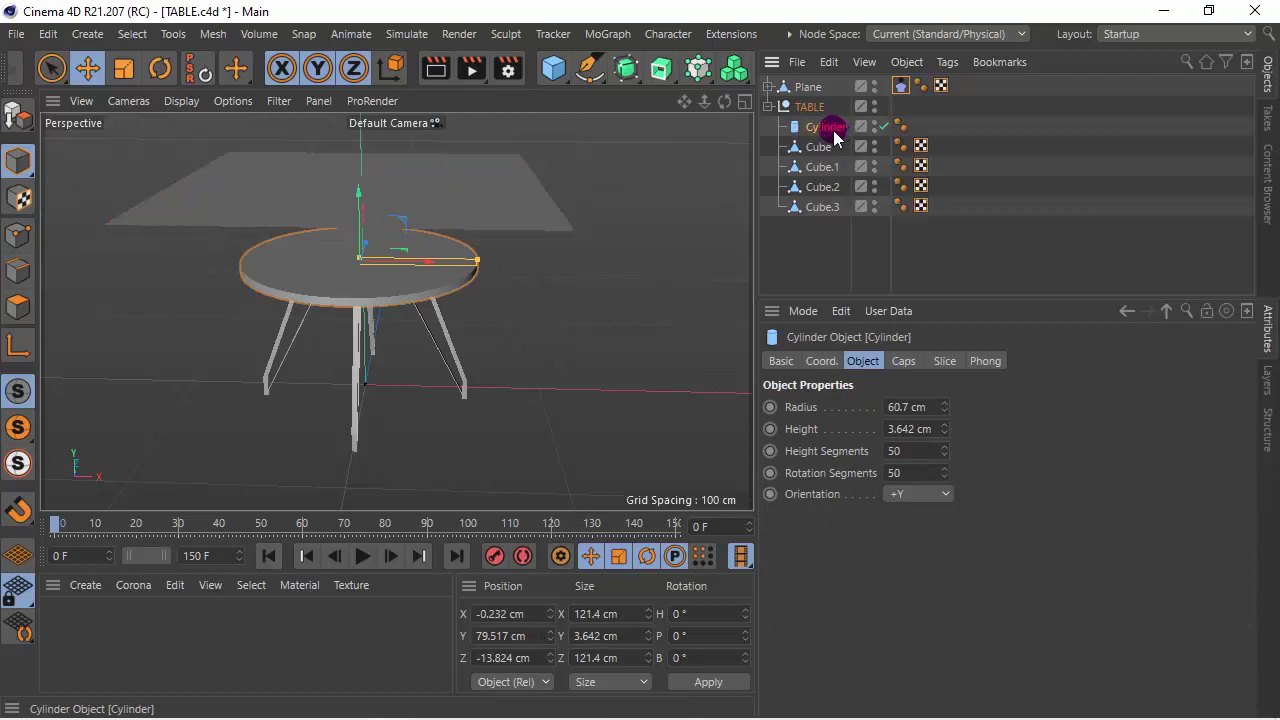
pyautogui.rightClick(834, 137)
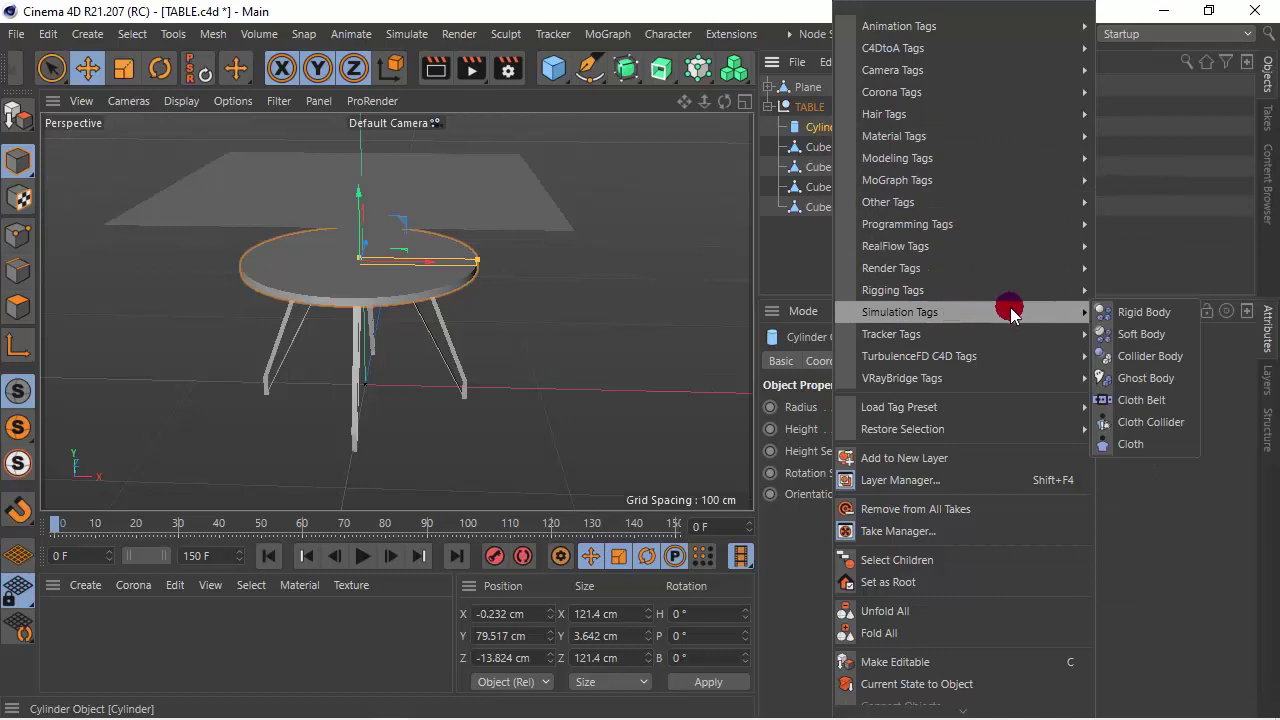
pyautogui.moveTo(900, 312)
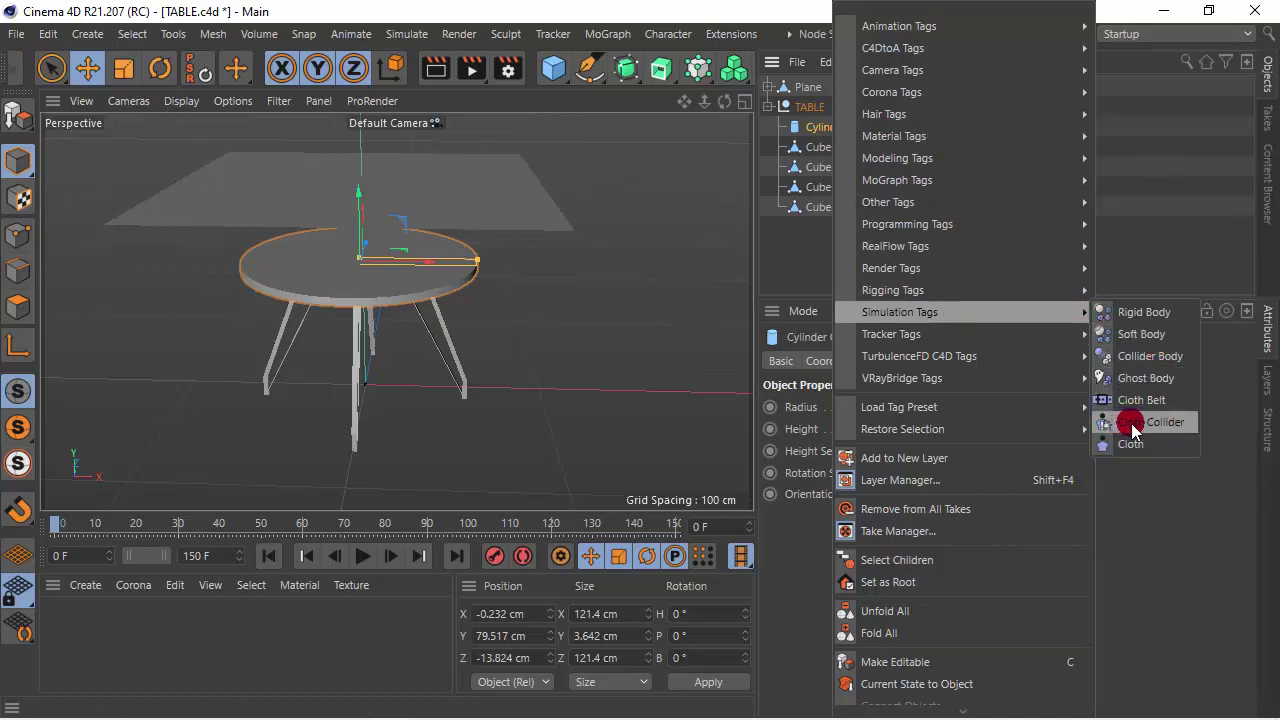
pyautogui.click(1133, 425)
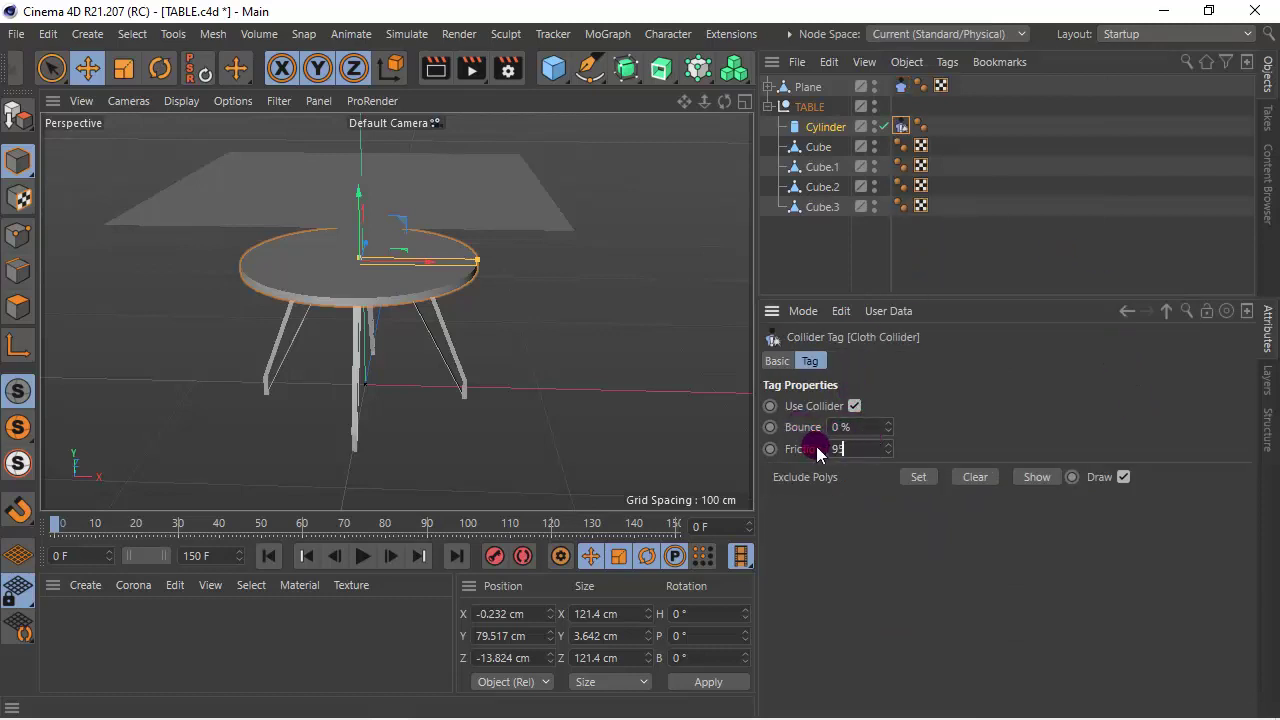
pyautogui.write('95')
pyautogui.press('Return')
# - Play the cloth simulation, pause near frame 45, and frame the draped table from above
pyautogui.click(362, 556)
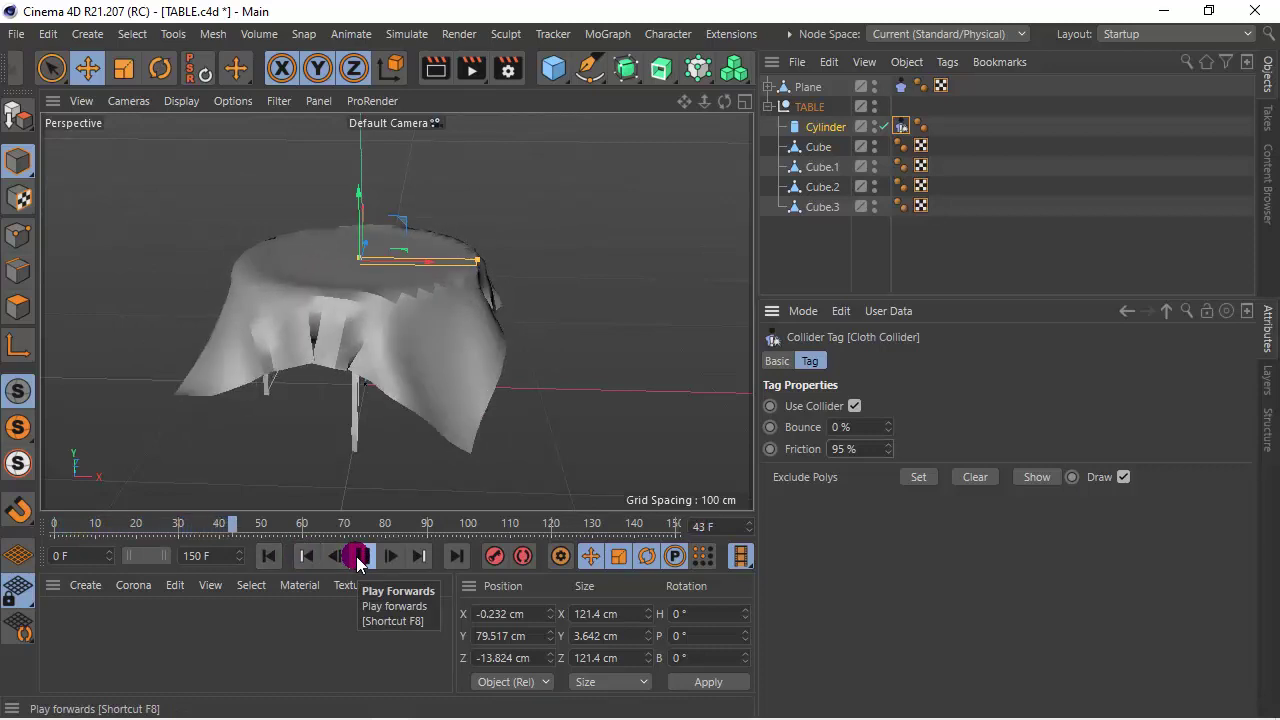
pyautogui.click(359, 561)
pyautogui.keyDown('alt'); pyautogui.moveTo(395, 311); pyautogui.dragTo(395, 311); pyautogui.keyUp('alt')
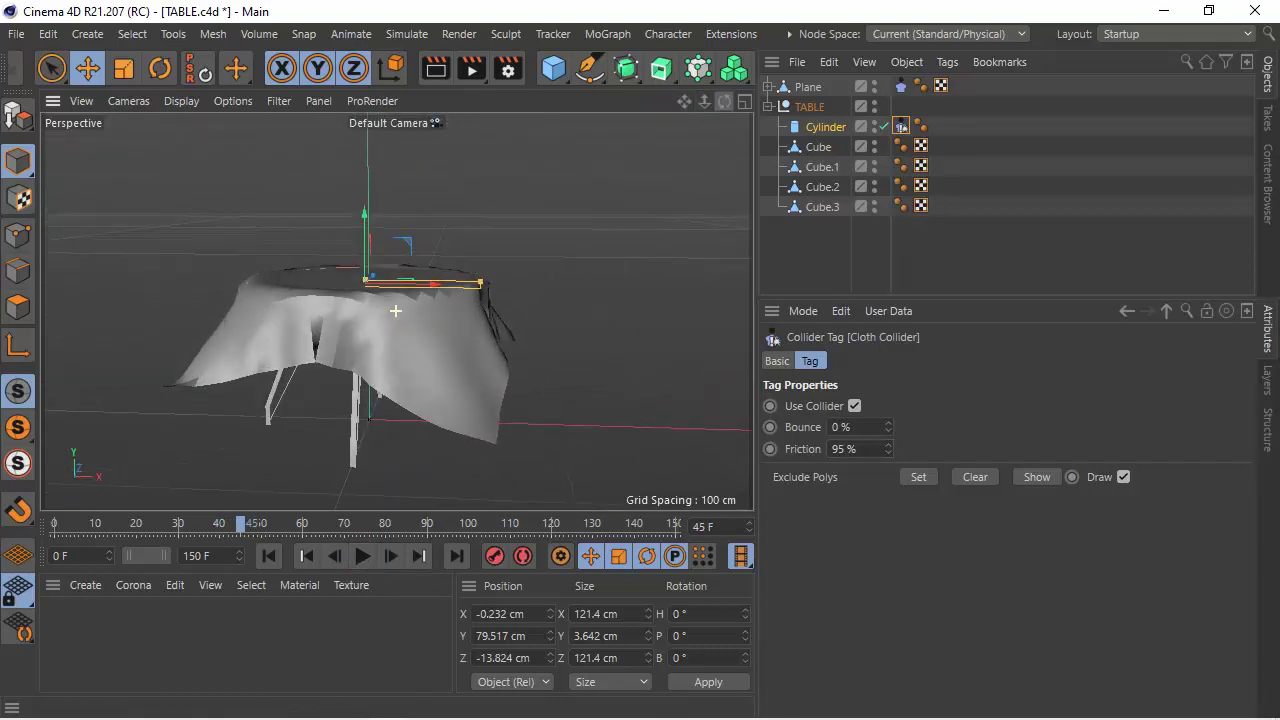
pyautogui.moveTo(701, 108); pyautogui.dragTo(586, 214)
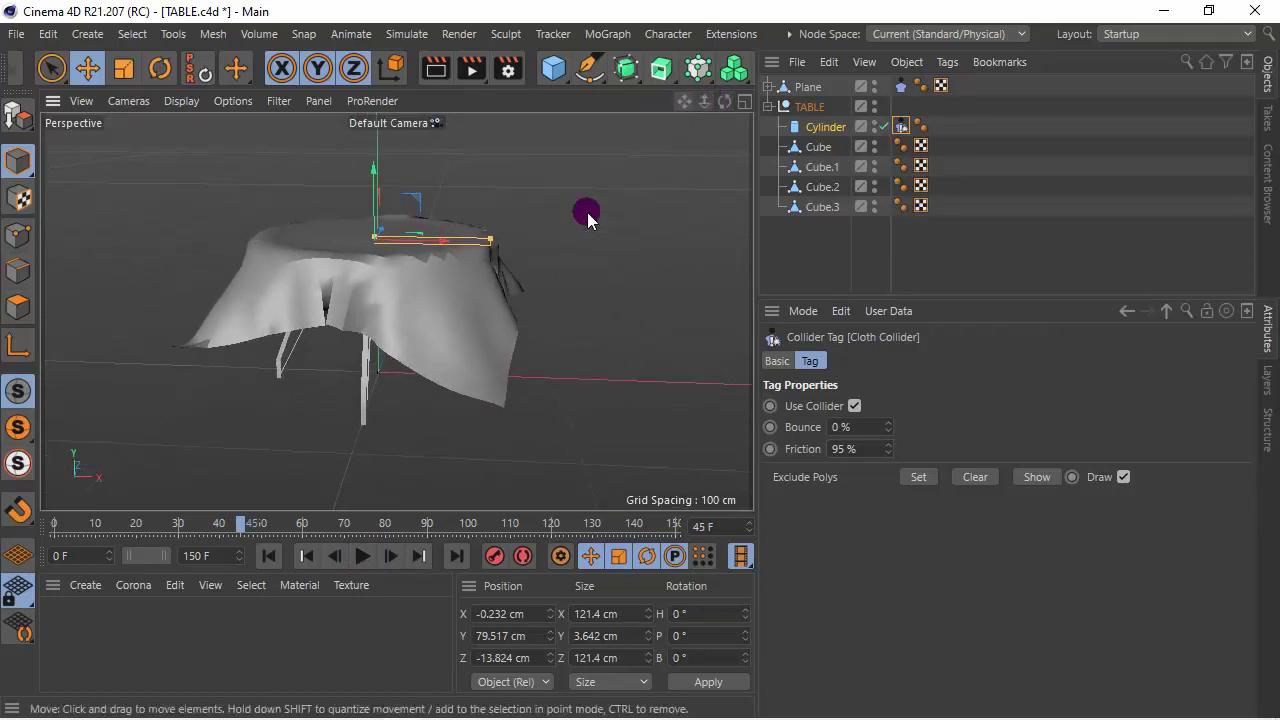
# - Replay the simulation from frame 0 to frame 58, then orbit and zoom to inspect the drape
pyautogui.click(272, 556)
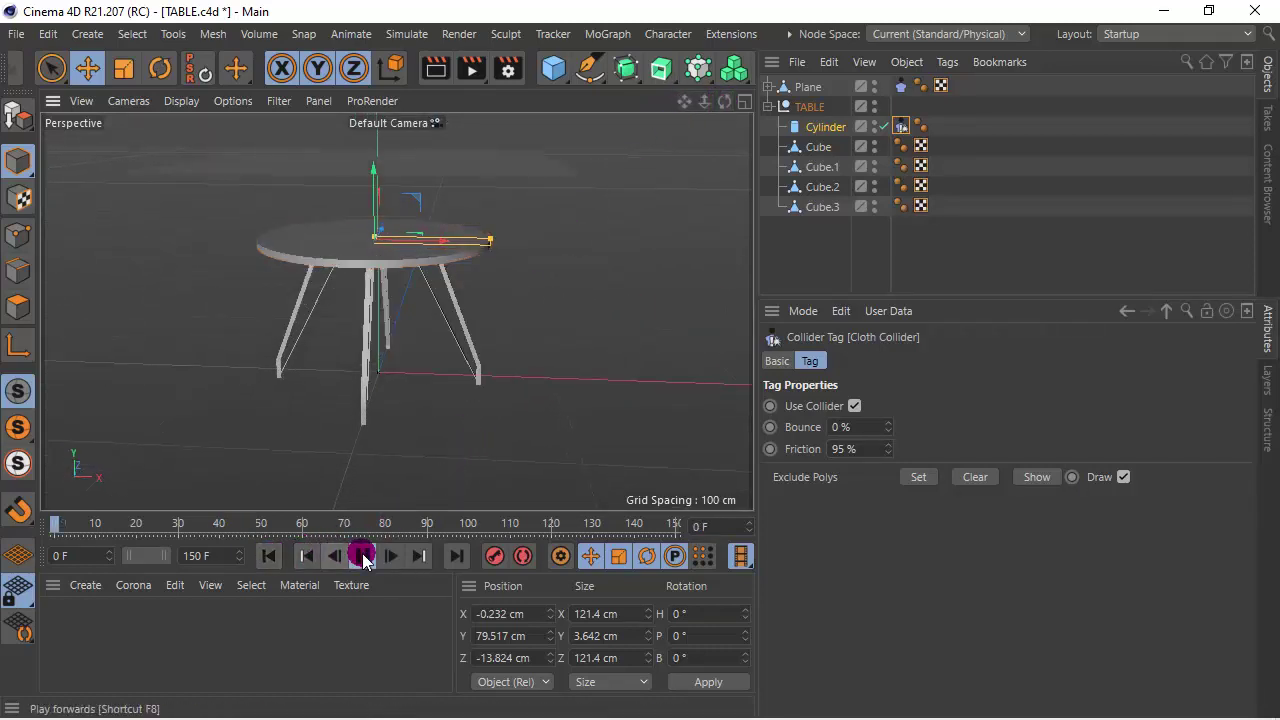
pyautogui.click(362, 556)
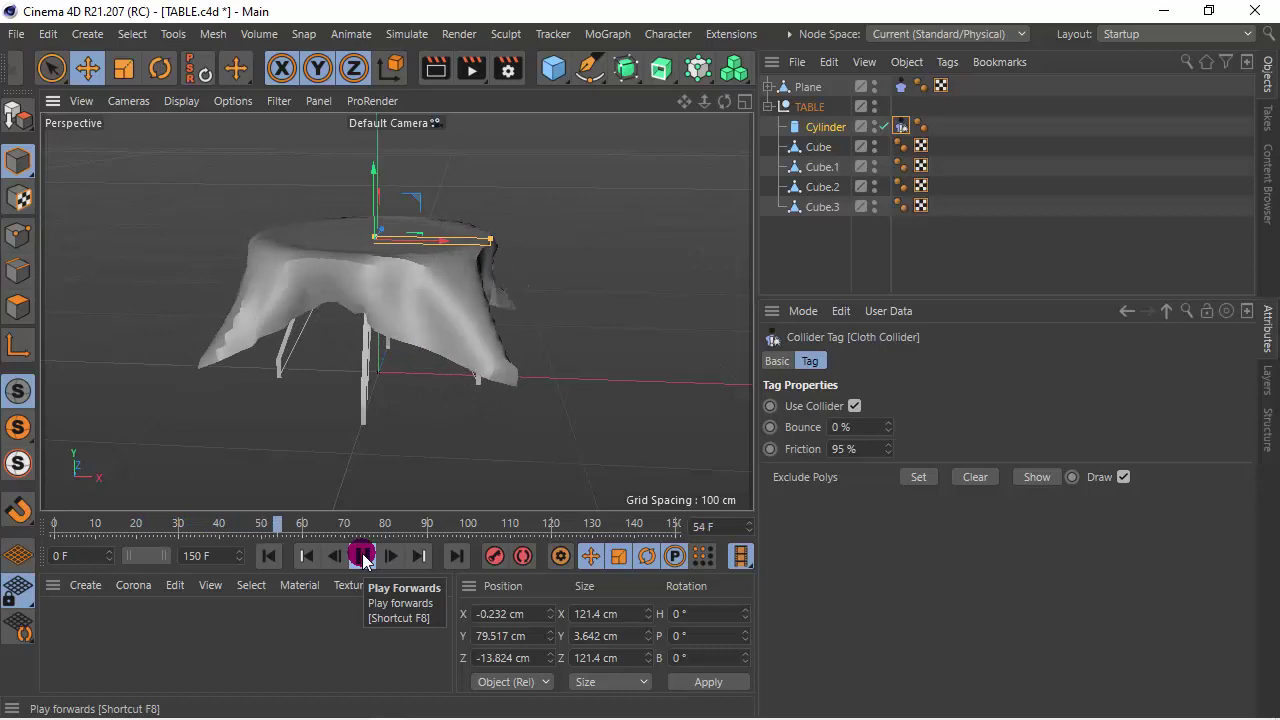
pyautogui.click(362, 556)
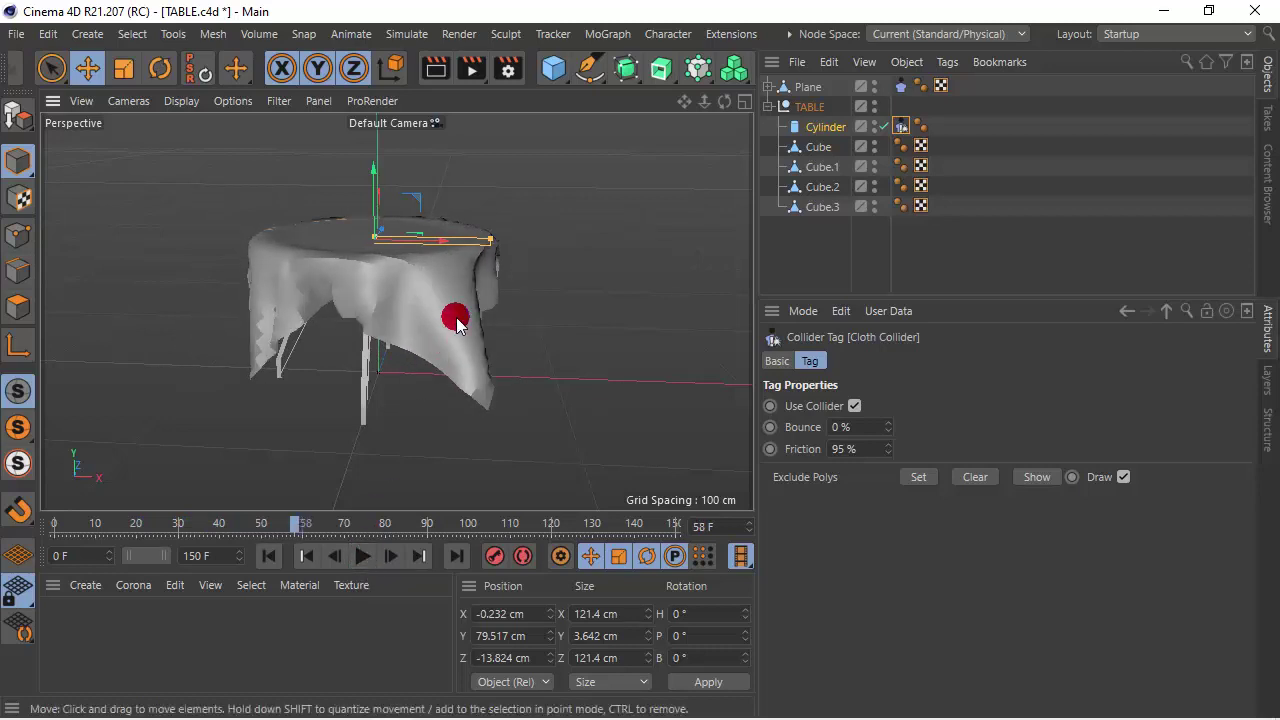
pyautogui.keyDown('alt'); pyautogui.moveTo(456, 320); pyautogui.dragTo(458, 318); pyautogui.keyUp('alt')
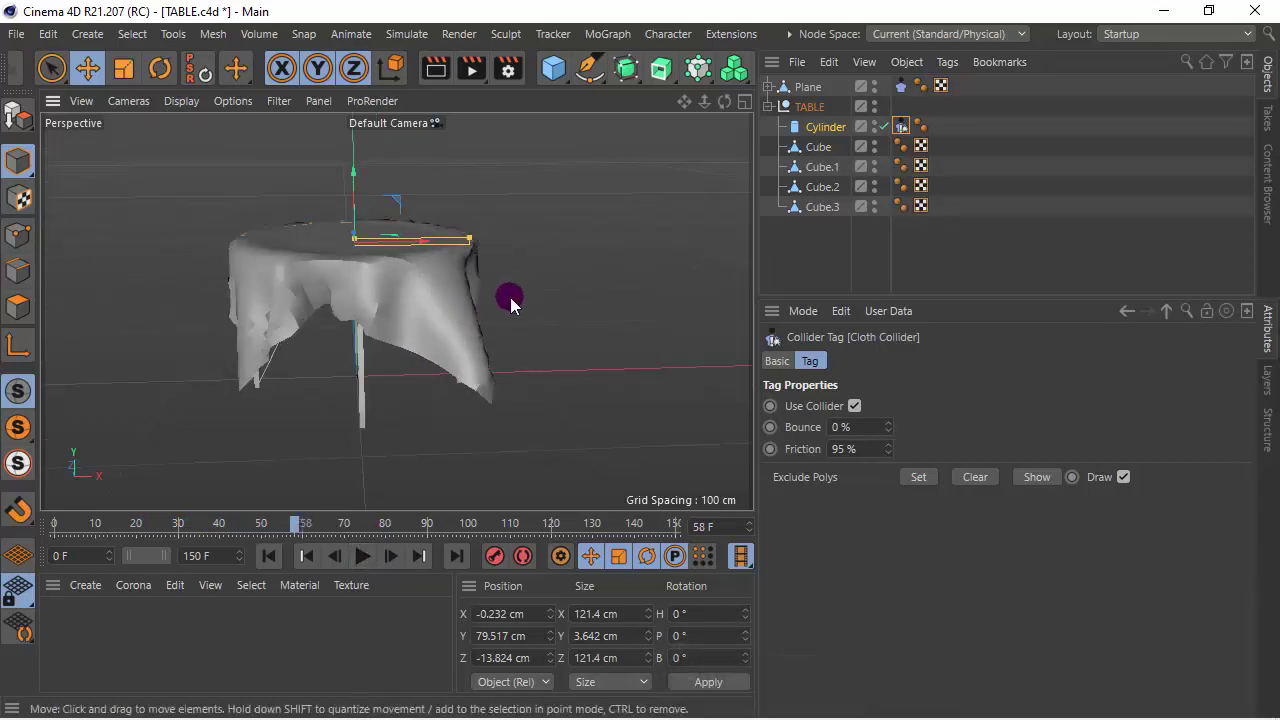
pyautogui.keyDown('alt'); pyautogui.moveTo(510, 297); pyautogui.dragTo(709, 110, button='right'); pyautogui.keyUp('alt')
pyautogui.keyDown('alt'); pyautogui.moveTo(709, 110); pyautogui.dragTo(395, 311); pyautogui.keyUp('alt')
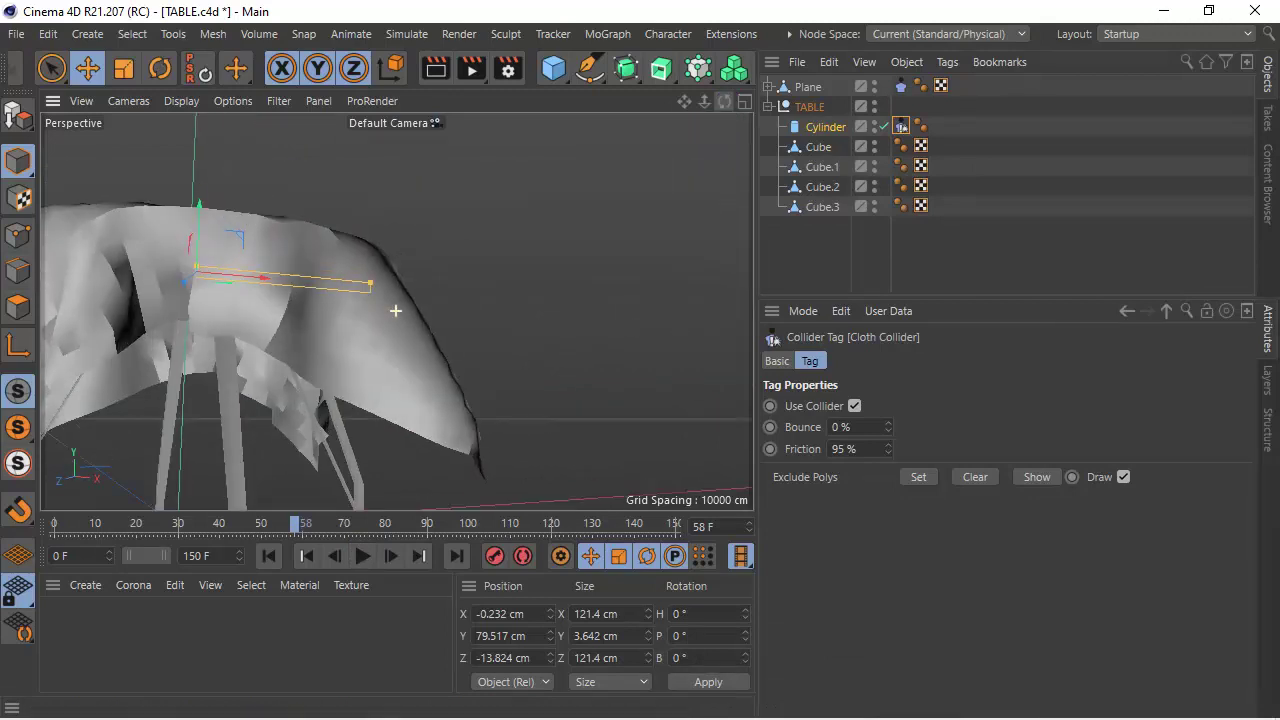
pyautogui.scroll(-5, 395, 311)
pyautogui.moveTo(724, 101); pyautogui.dragTo(843, 141)
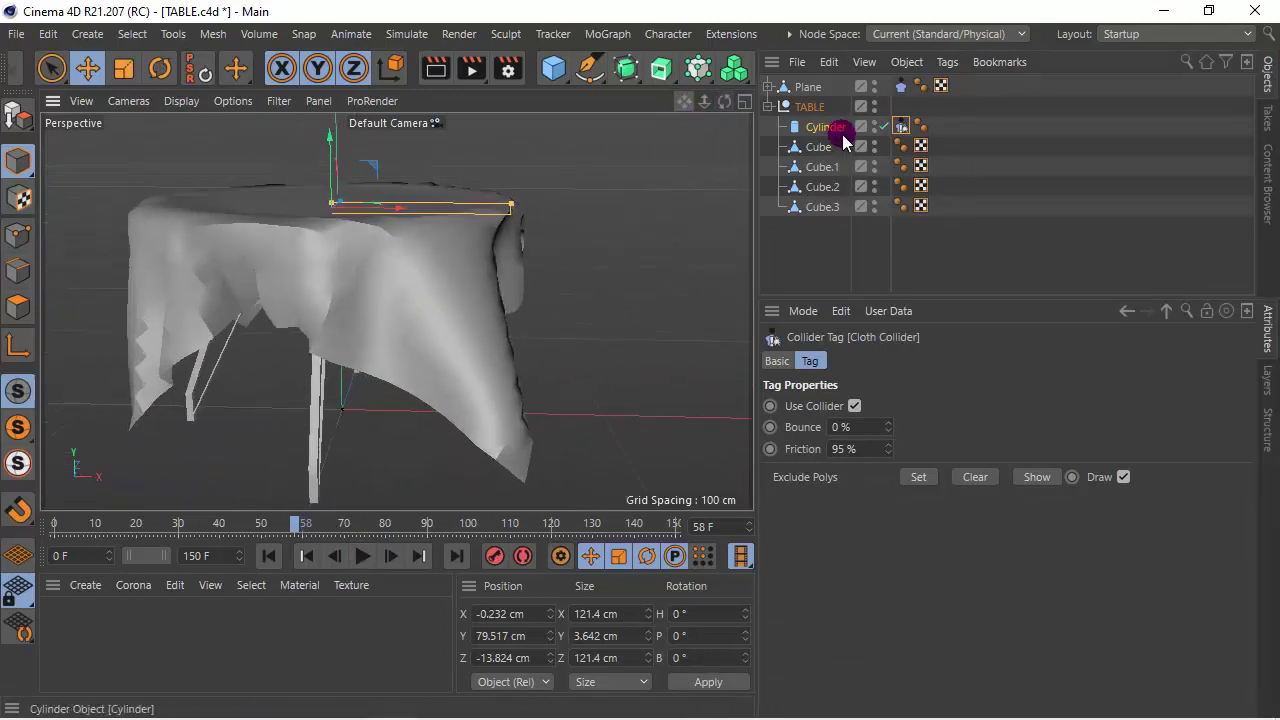
# - Delete the Plane's Cloth tag and rewind the animation to frame 0
pyautogui.click(901, 88)
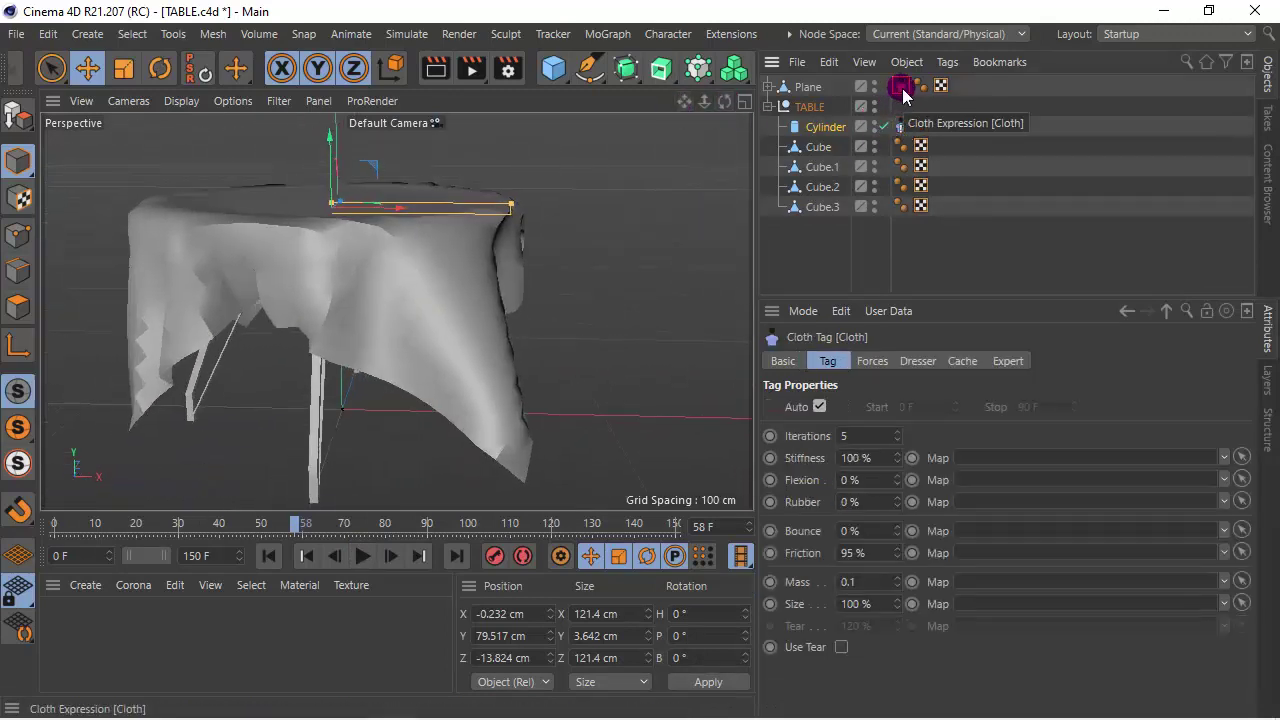
pyautogui.press('Delete')
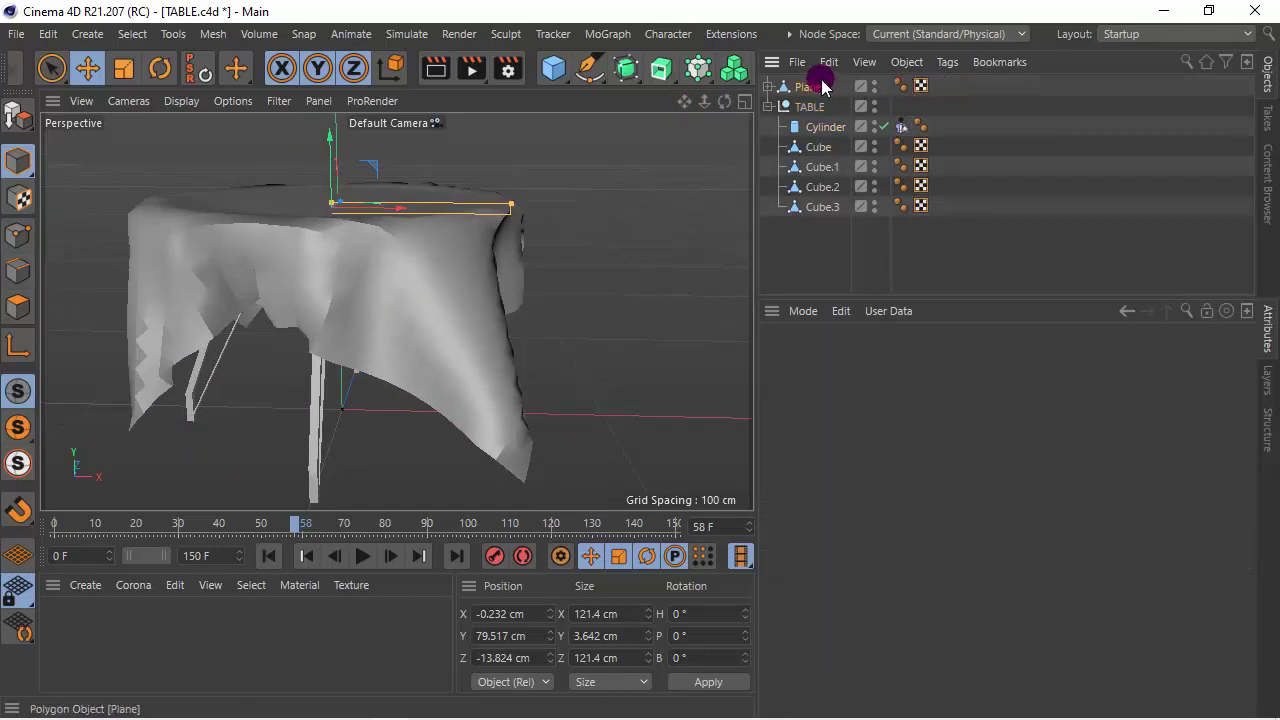
pyautogui.click(806, 88)
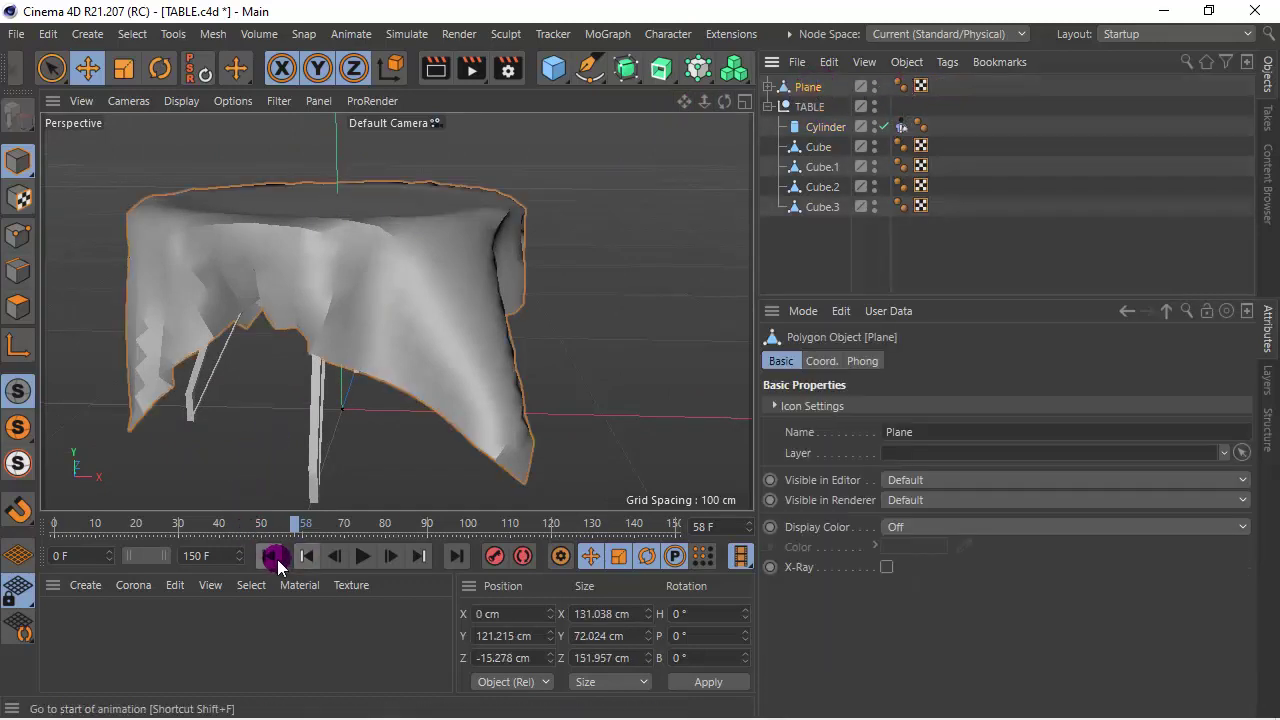
pyautogui.click(787, 106)
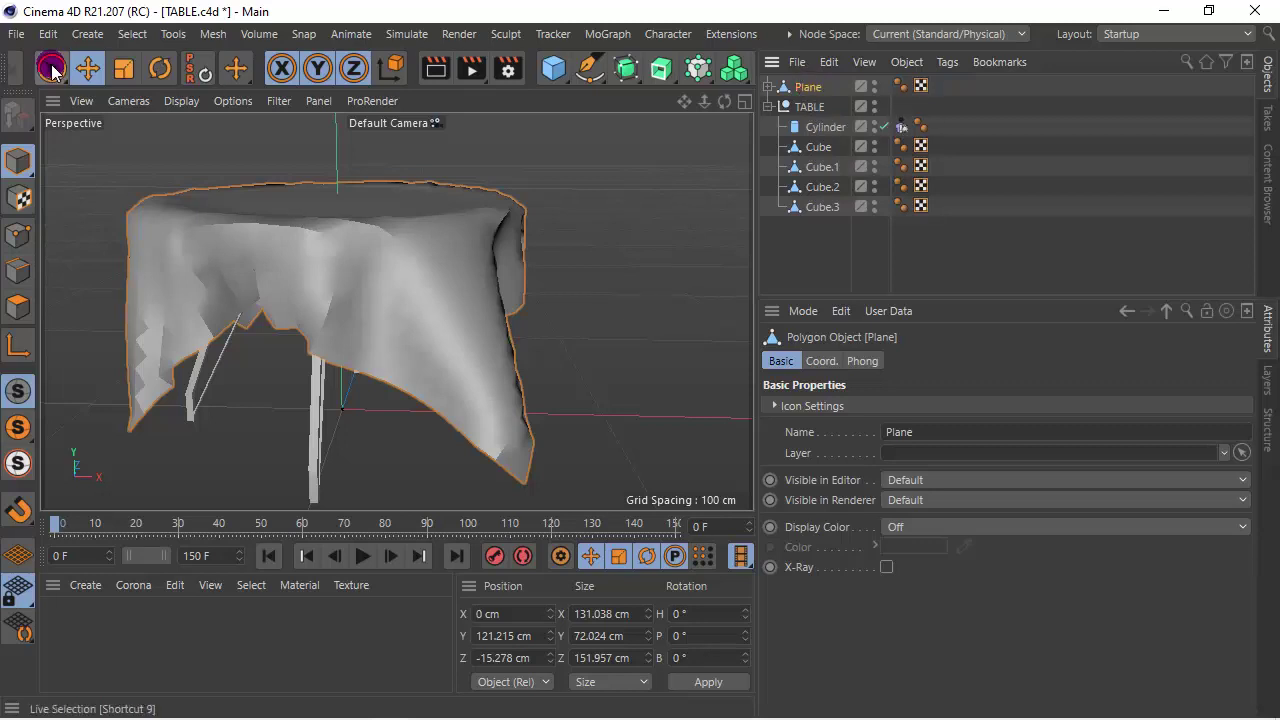
# - Undo the recent changes through the Edit menu to restore the undraped table
pyautogui.click(87, 34)
pyautogui.click(77, 67)
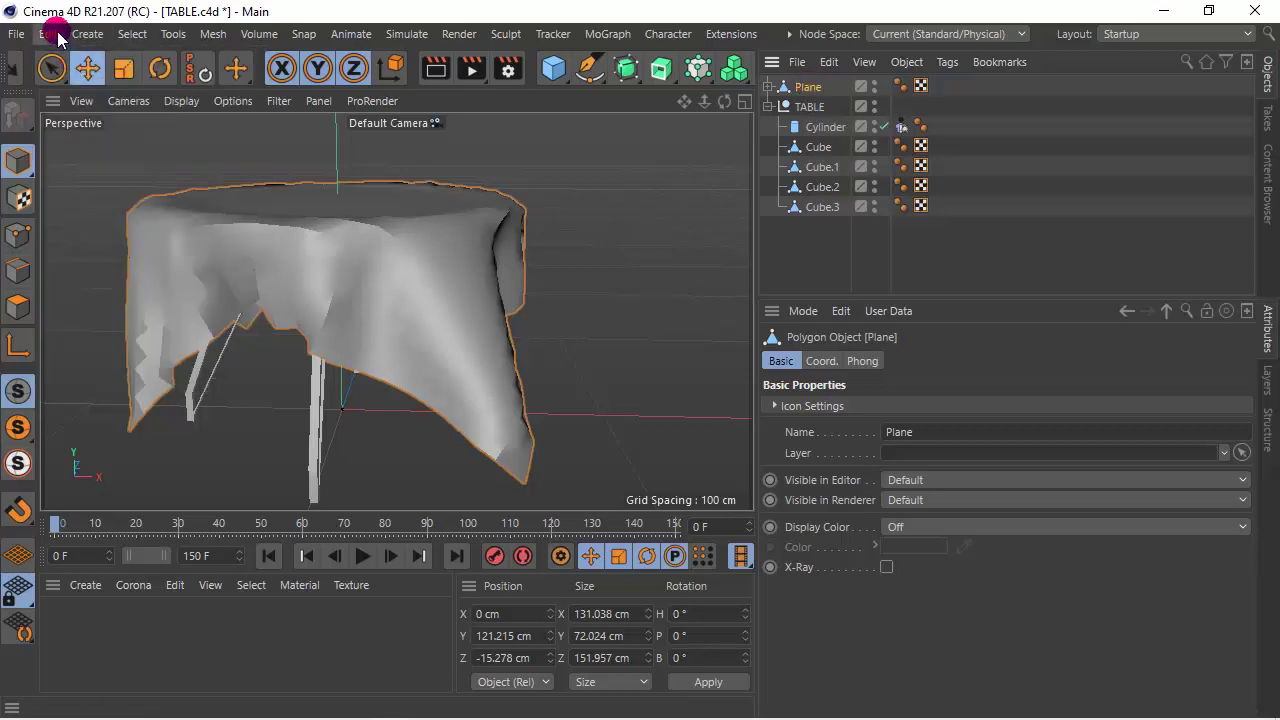
pyautogui.click(47, 34)
pyautogui.click(66, 66)
pyautogui.click(47, 34)
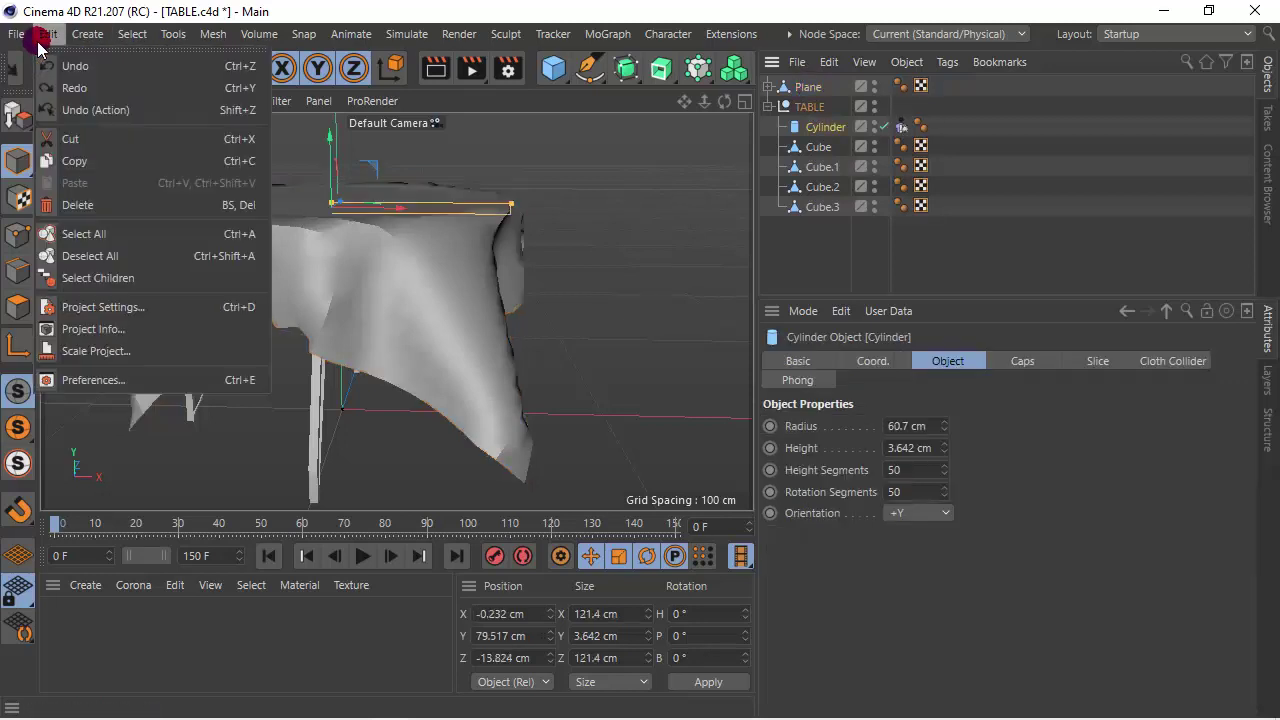
pyautogui.click(62, 63)
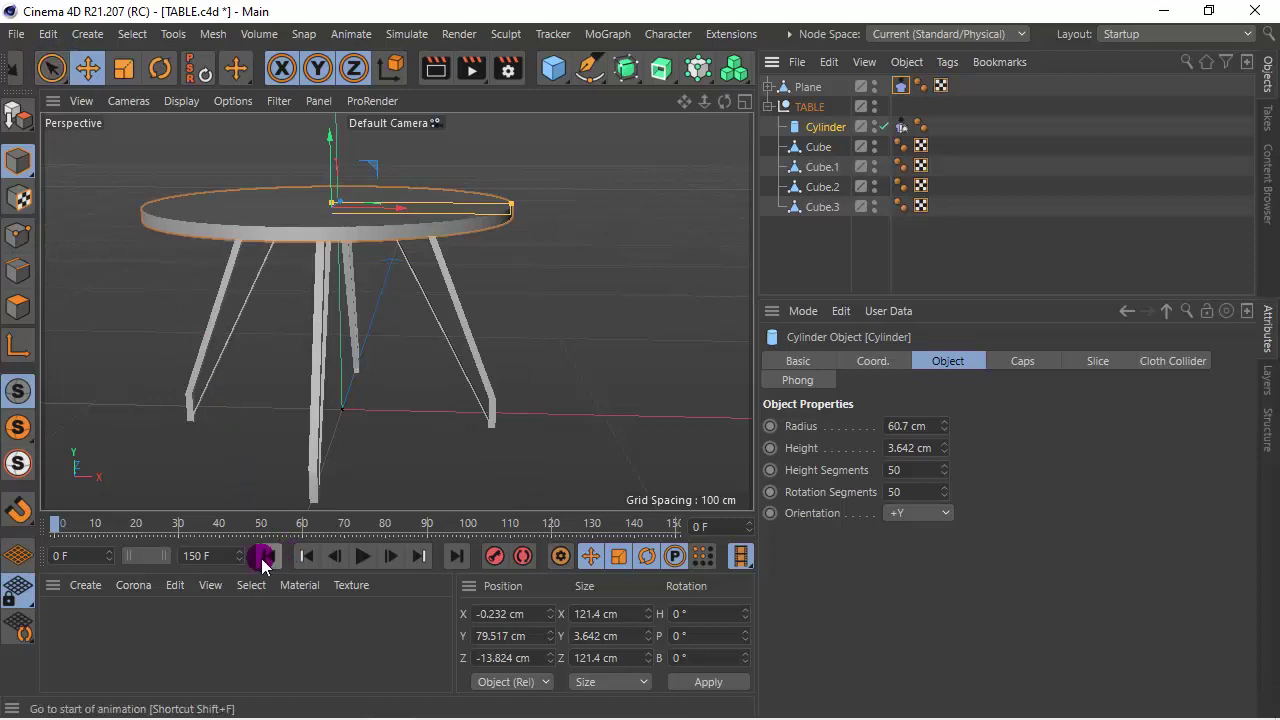
# - Remove the Plane's Cloth tag once more and leave the Plane selected
pyautogui.scroll(-3, 404, 362)
pyautogui.click(901, 86)
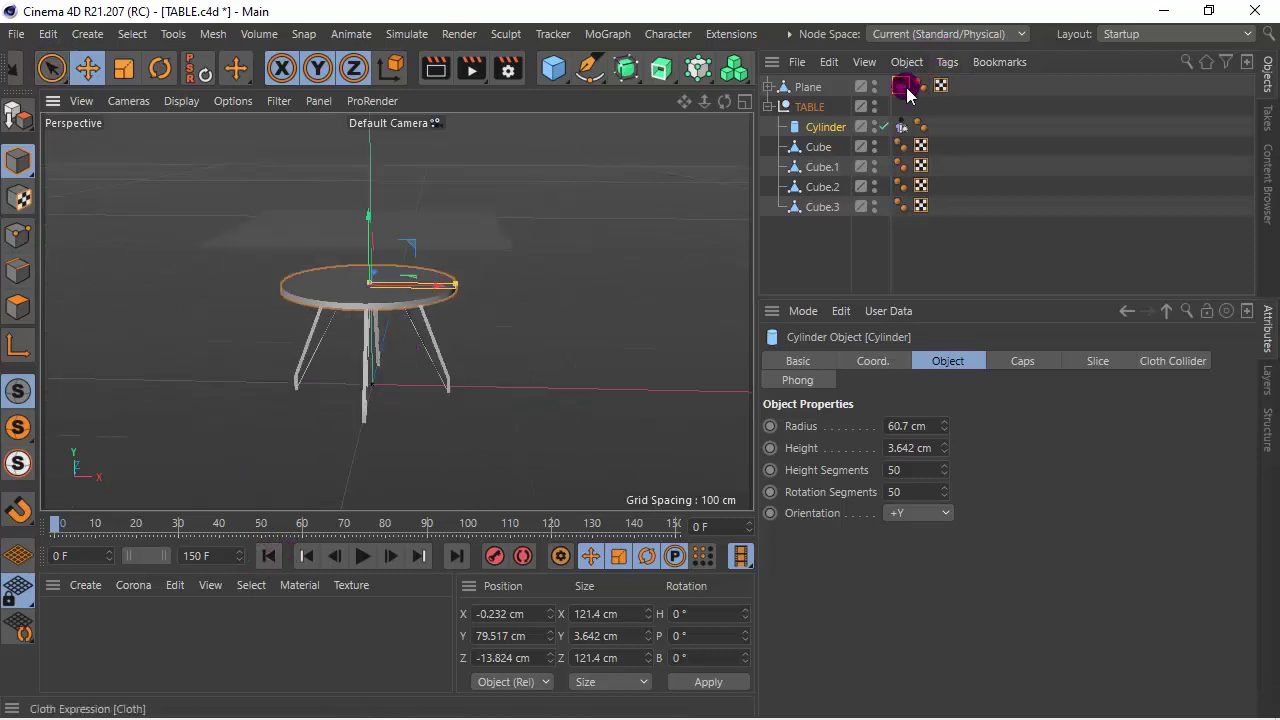
pyautogui.press('Delete')
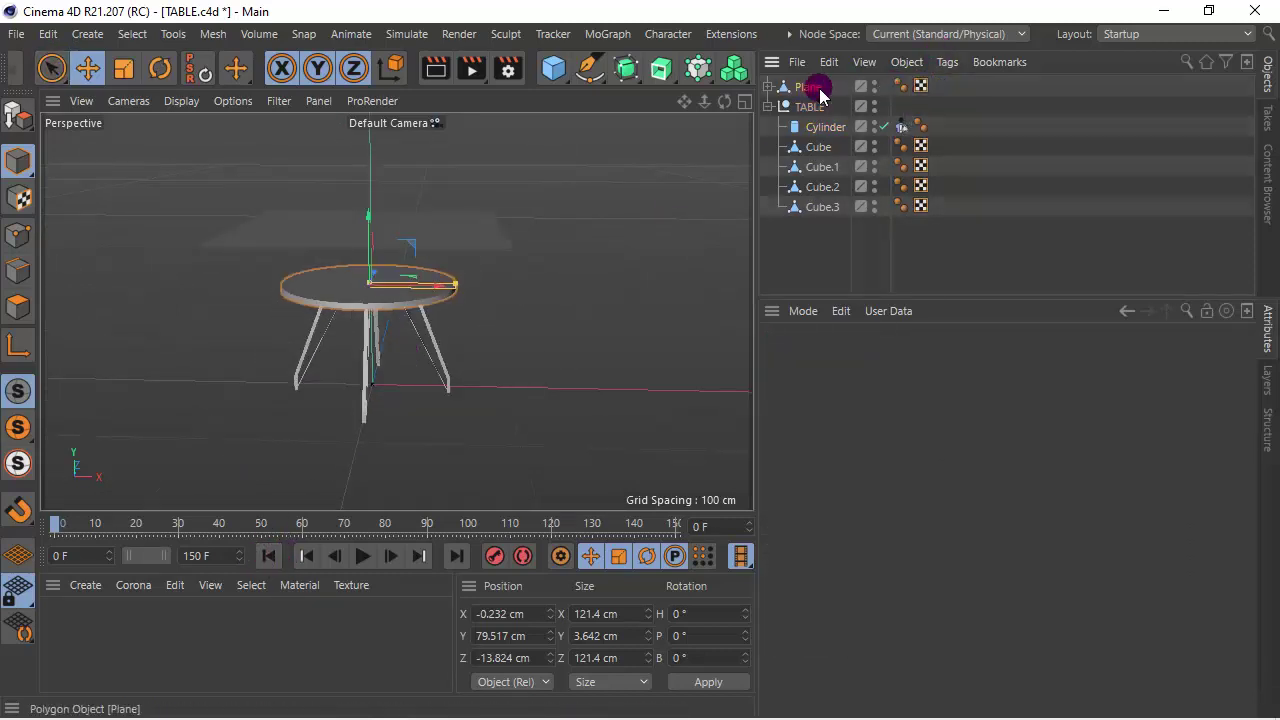
pyautogui.click(812, 87)
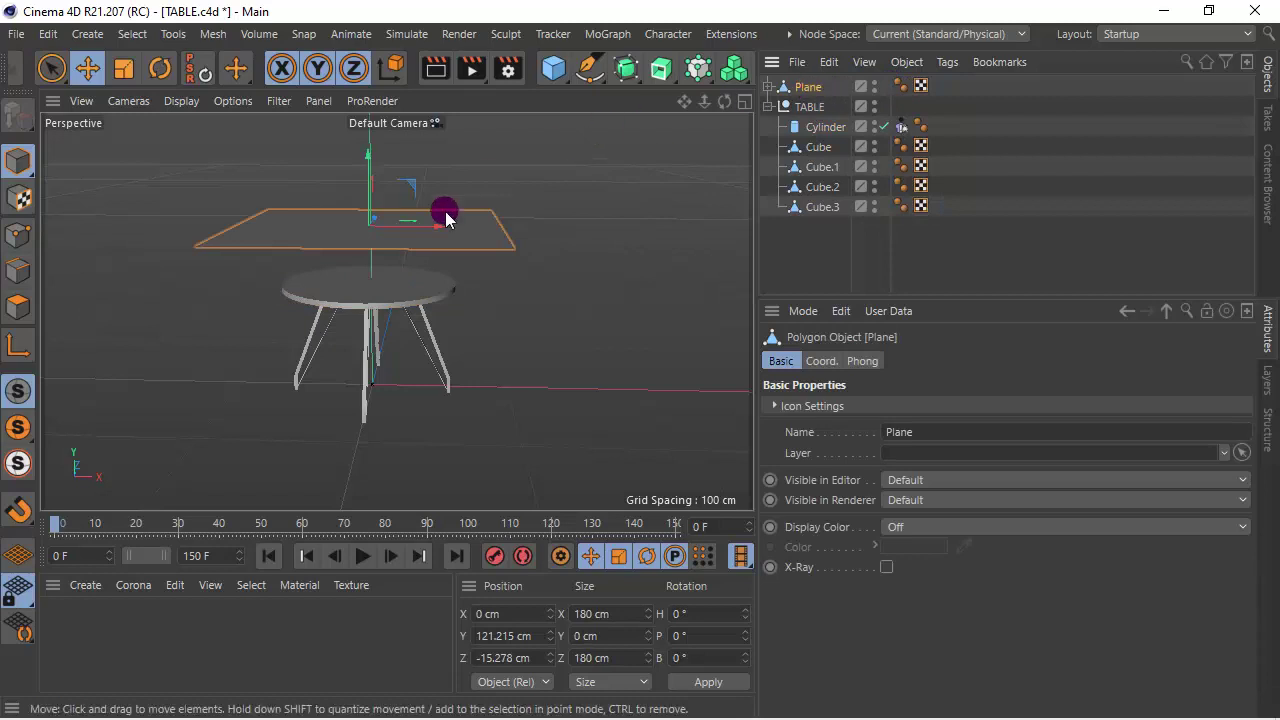
# - Scale the Plane down to about 160.02 × 160.02 cm in the maximized Top view
pyautogui.click(743, 101)
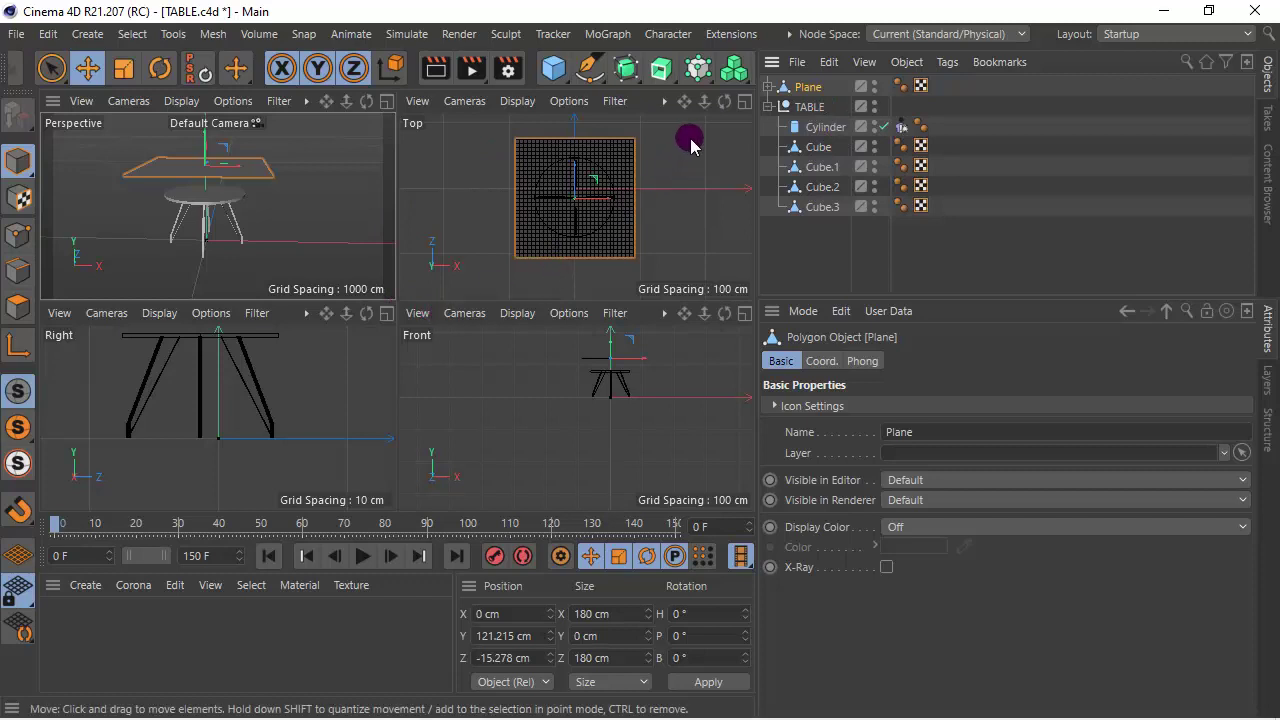
pyautogui.click(744, 101)
pyautogui.click(123, 67)
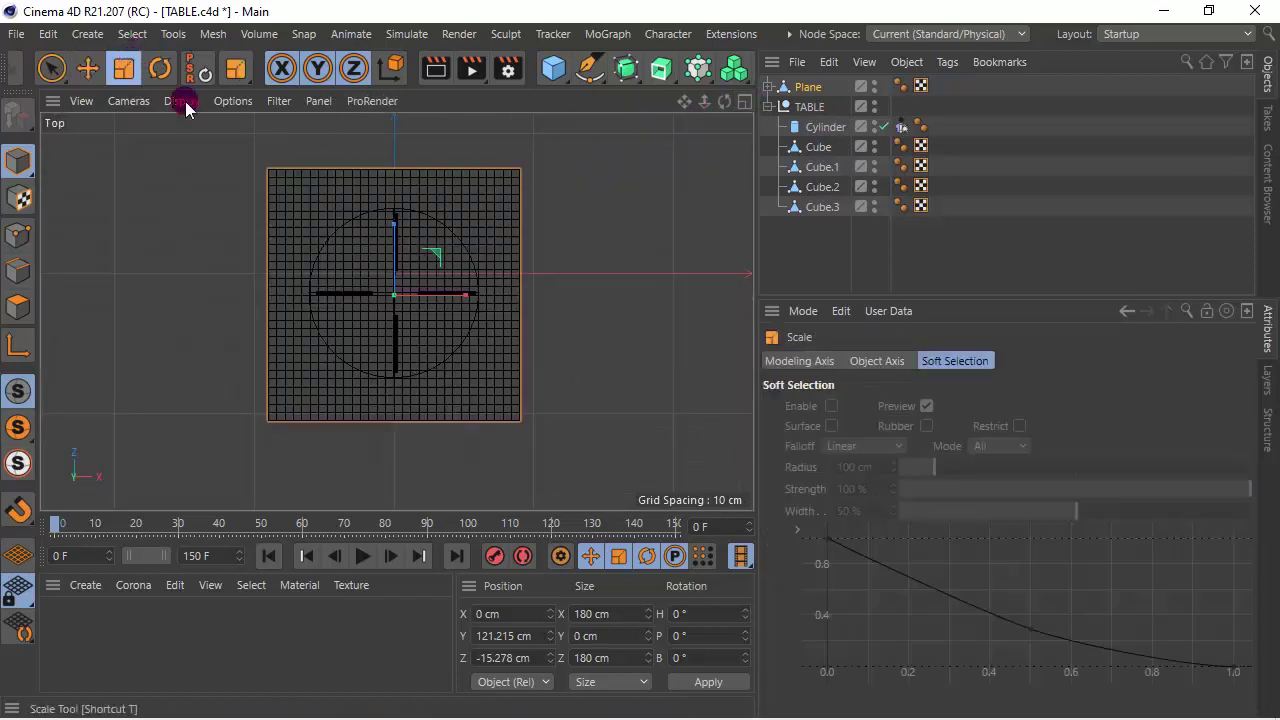
pyautogui.moveTo(595, 194); pyautogui.dragTo(521, 230)
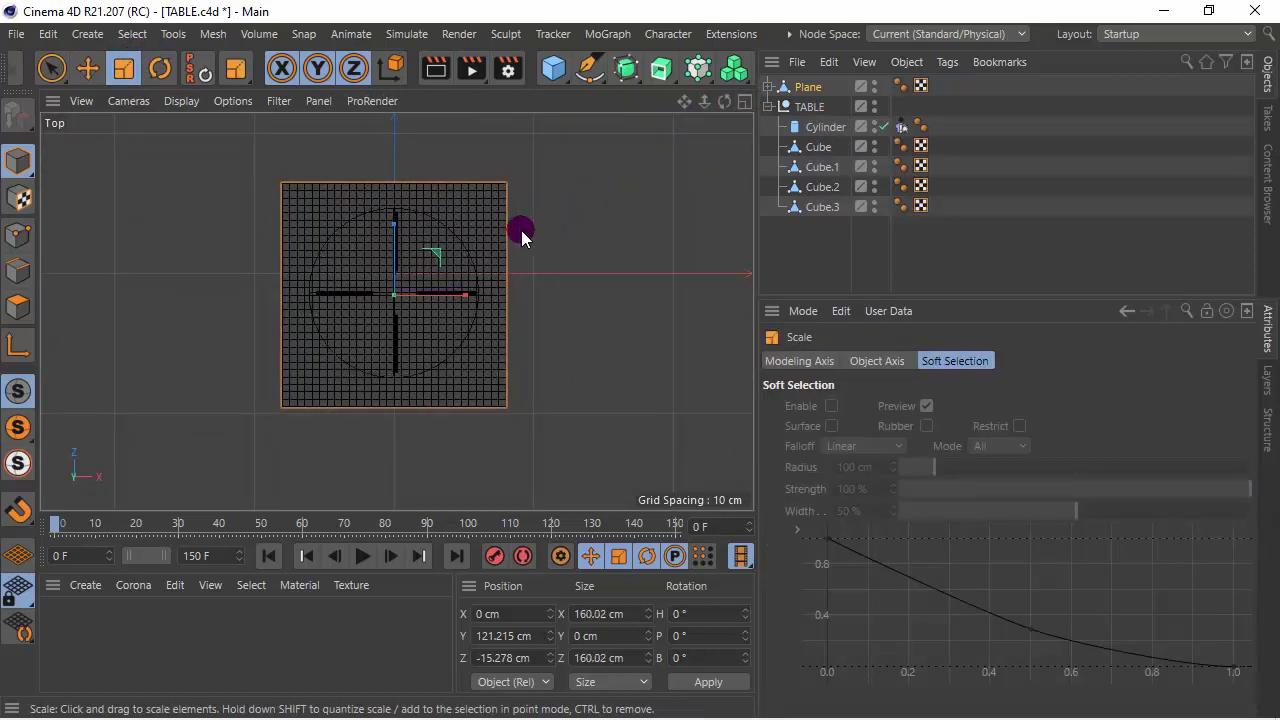
pyautogui.click(744, 101)
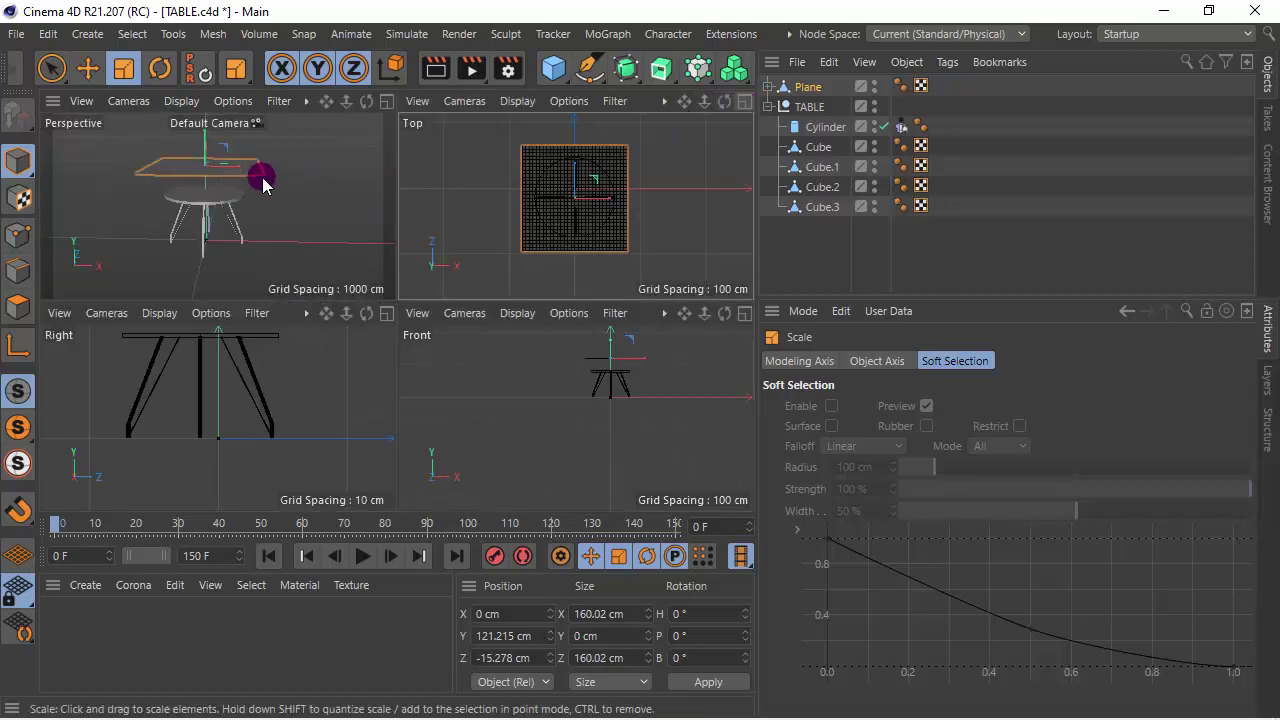
pyautogui.click(386, 101)
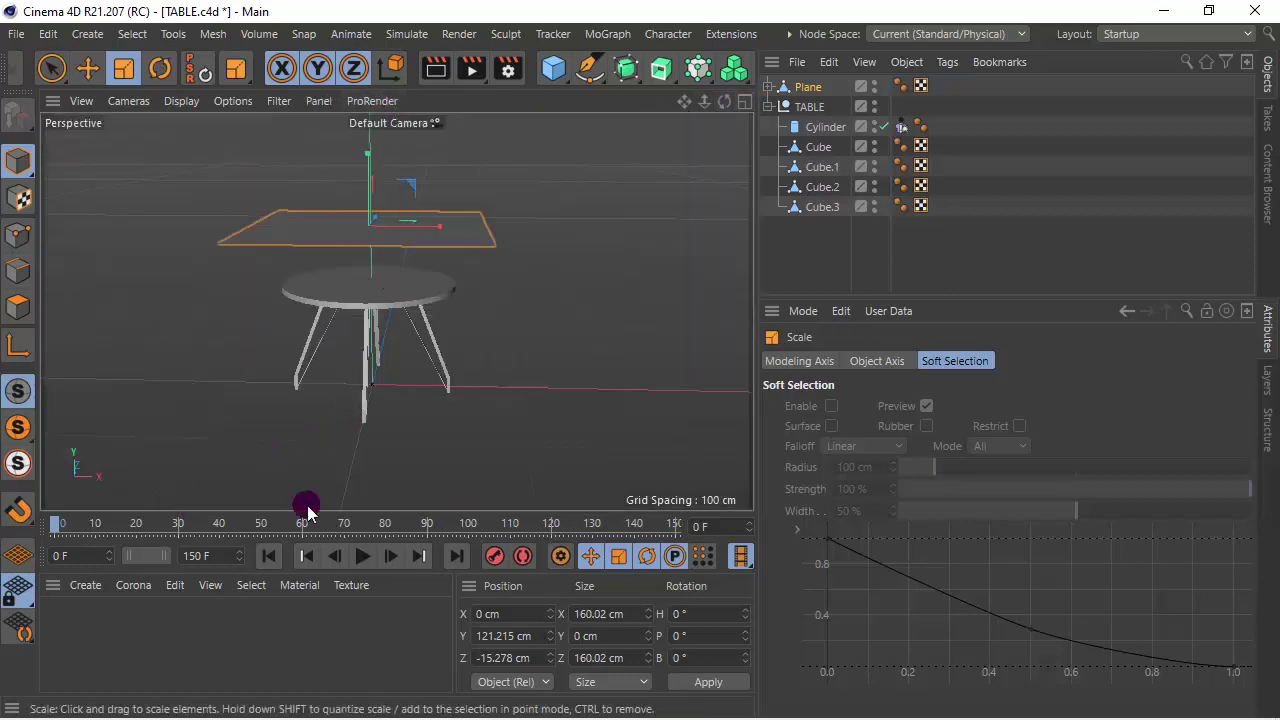
# - Give the Plane a Cloth simulation tag and enter 95 % Friction
pyautogui.click(806, 87)
pyautogui.rightClick(800, 88)
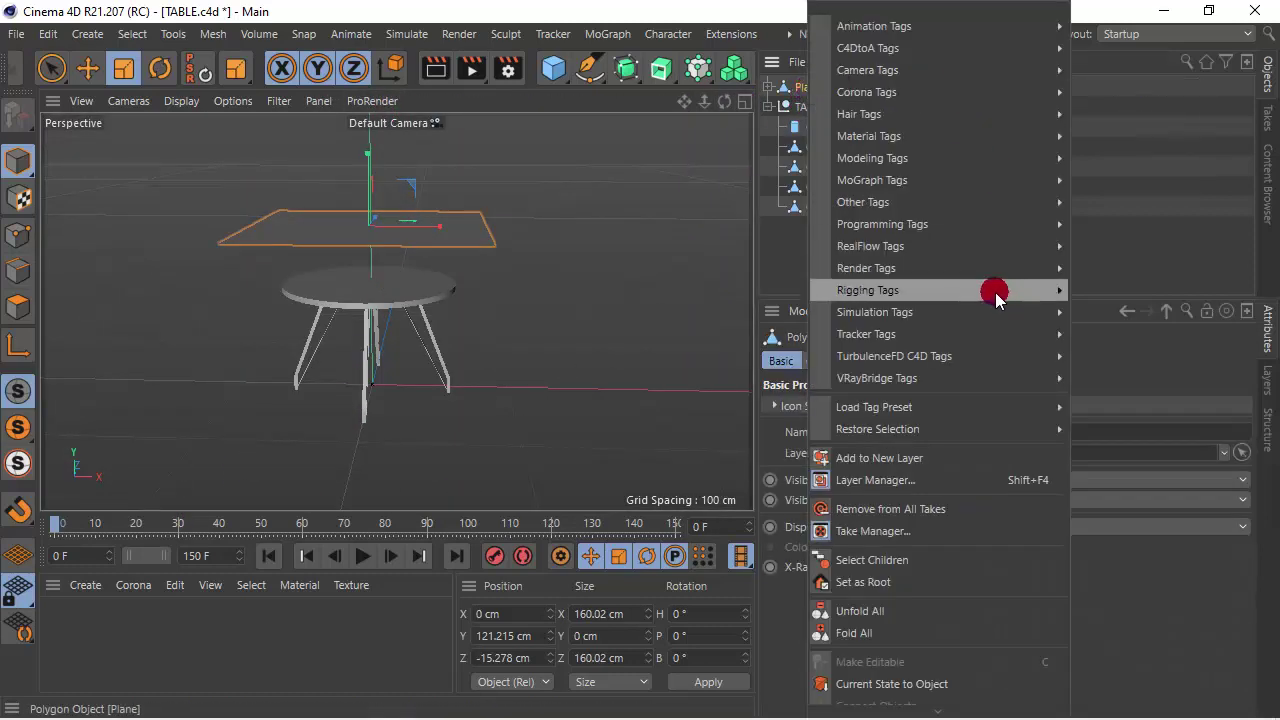
pyautogui.moveTo(875, 312)
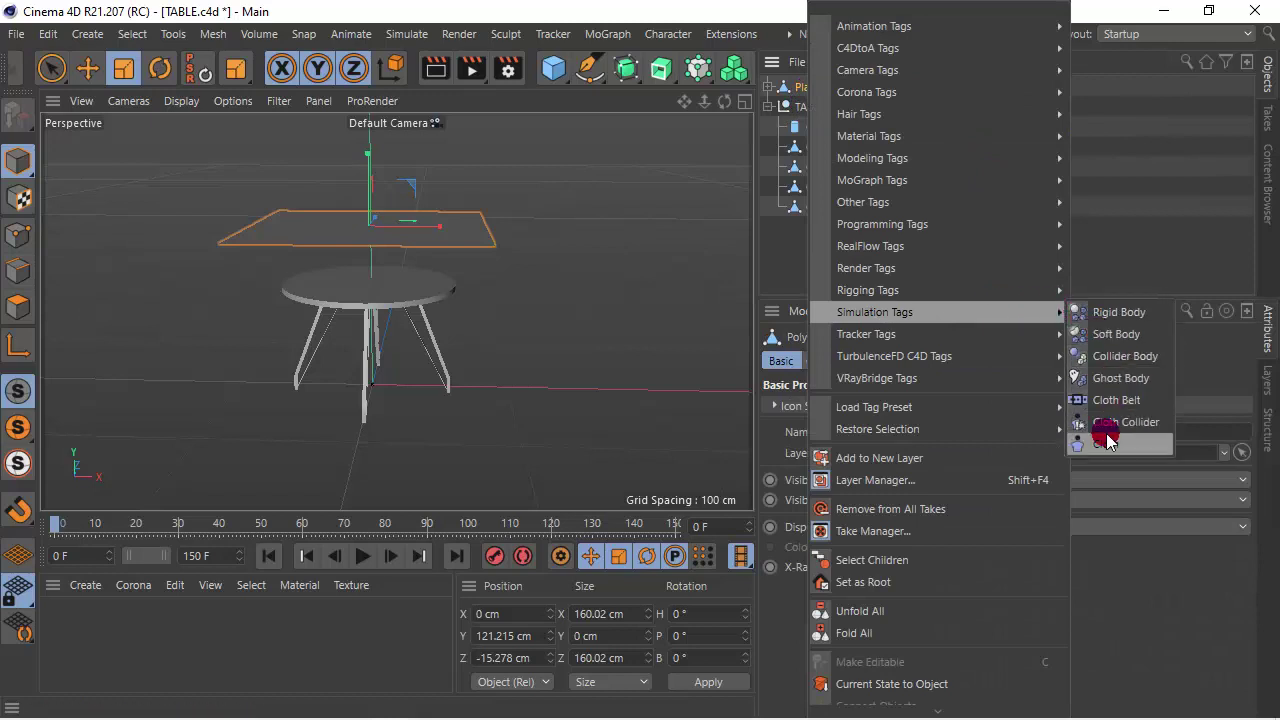
pyautogui.click(1112, 444)
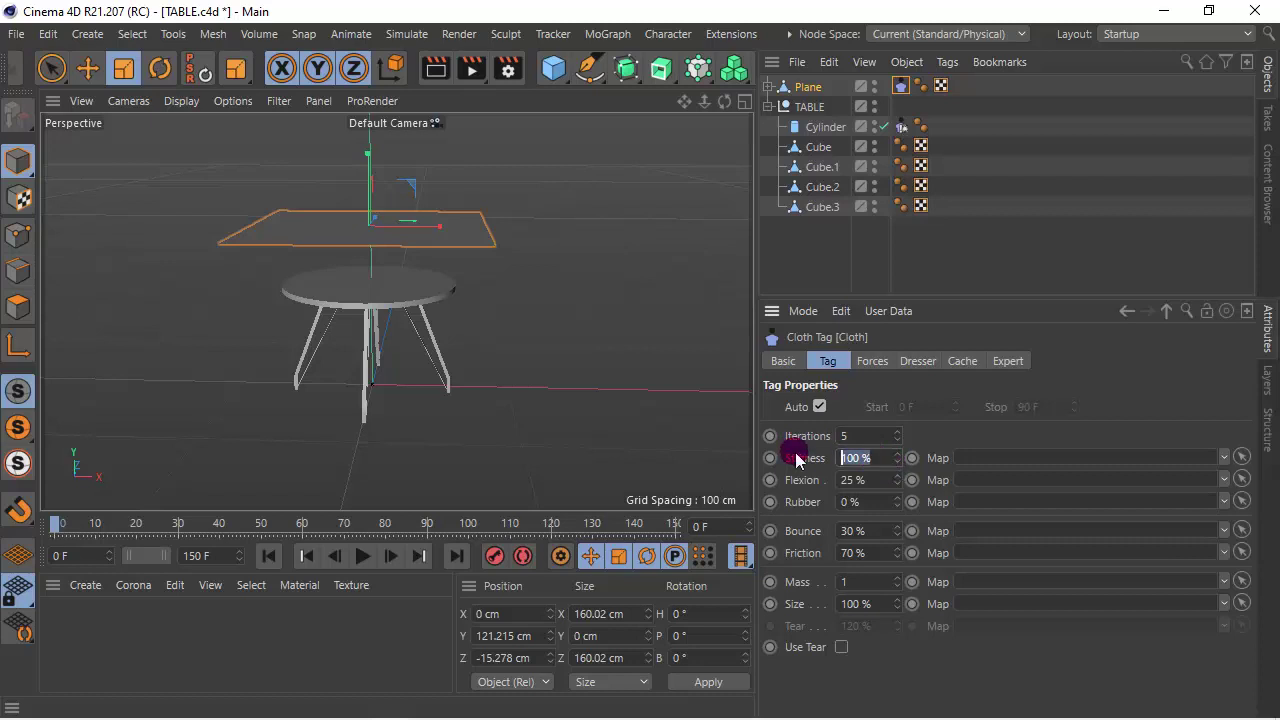
pyautogui.click(880, 480)
pyautogui.write('0')
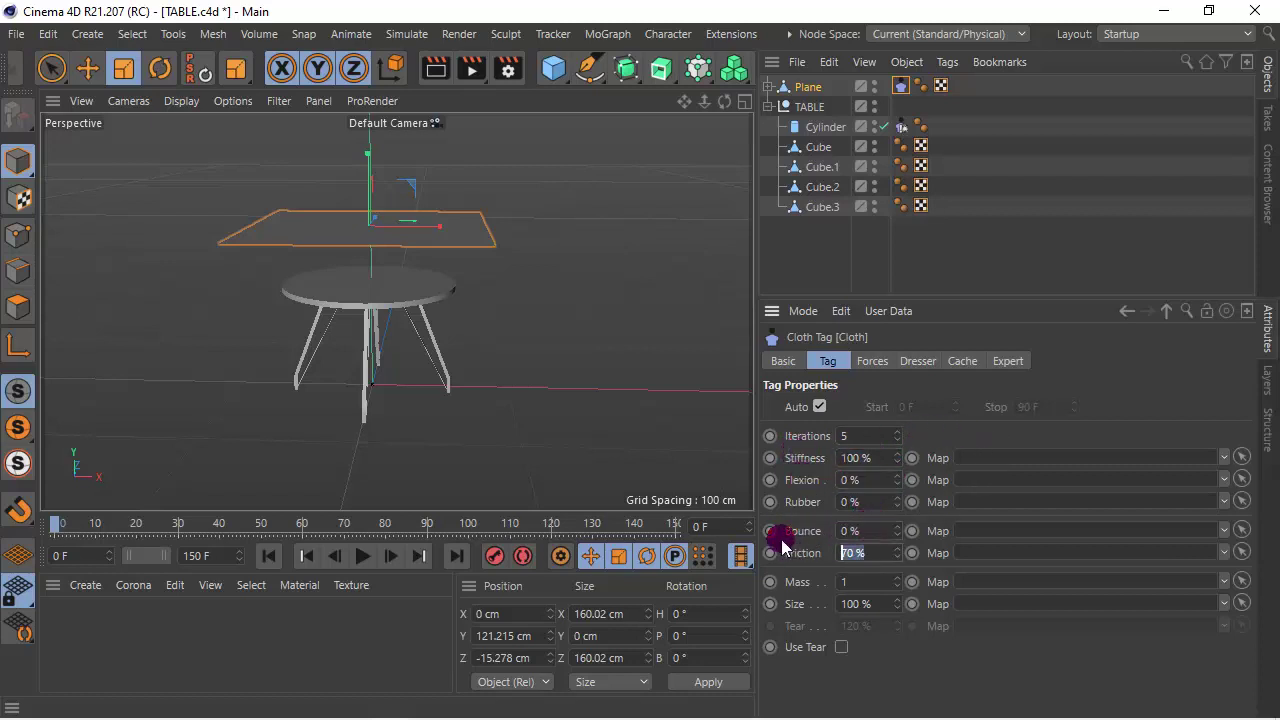
pyautogui.write('95')
pyautogui.press('Tab')
pyautogui.write('0.1')
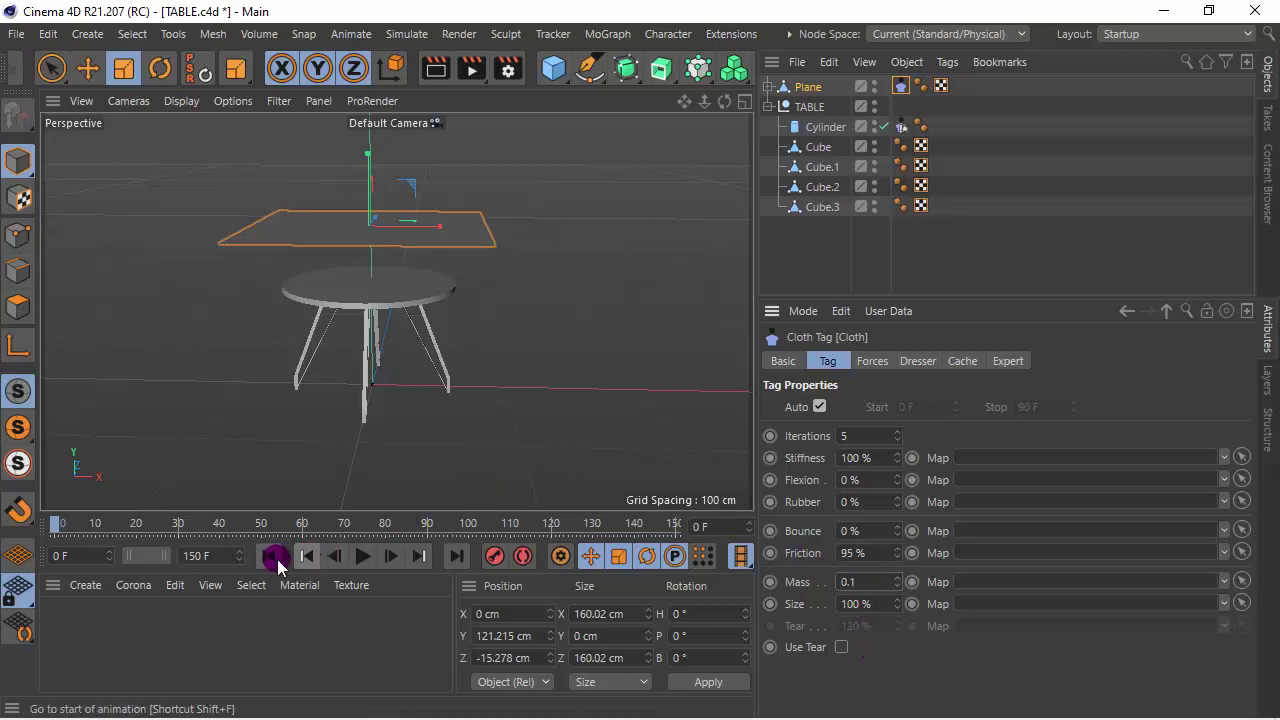
# - Play the new cloth simulation and stop it at frame 36
pyautogui.click(362, 556)
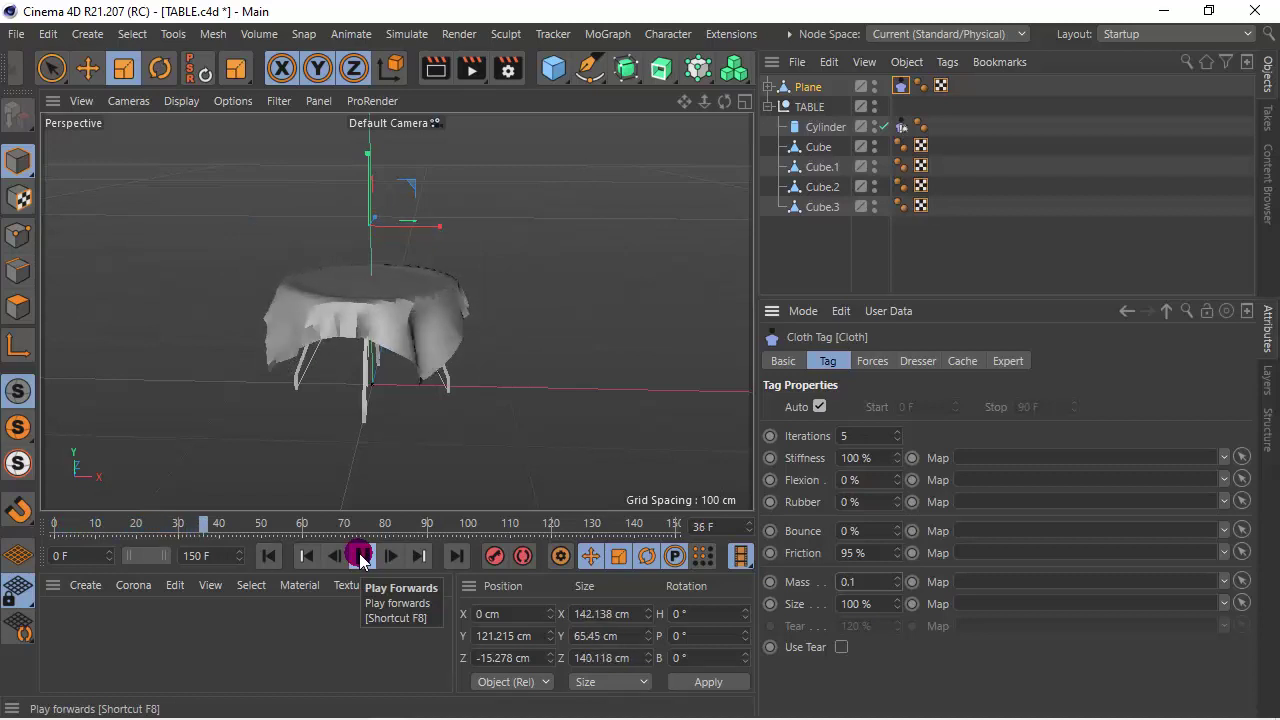
pyautogui.click(360, 556)
pyautogui.click(363, 326)
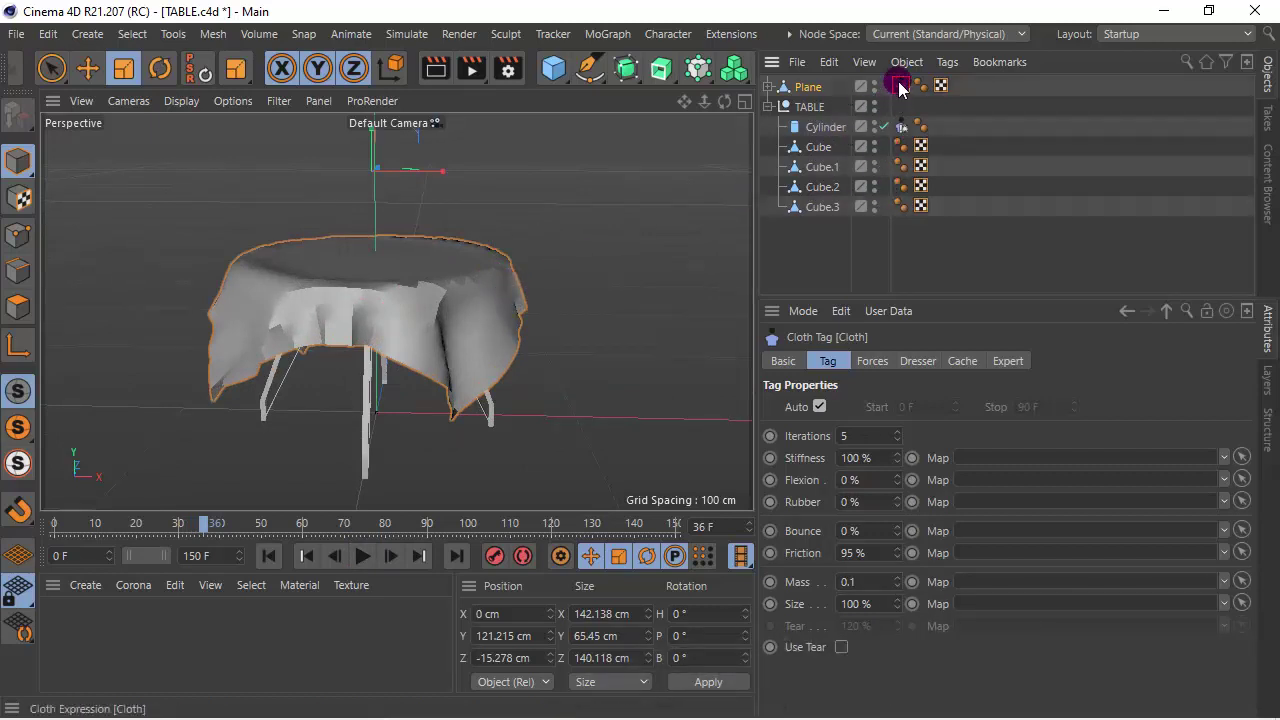
# - Browse the Cloth tag's Forces, Dresser, Cache and Expert settings, then turn off Auto timing
pyautogui.click(877, 359)
pyautogui.click(920, 362)
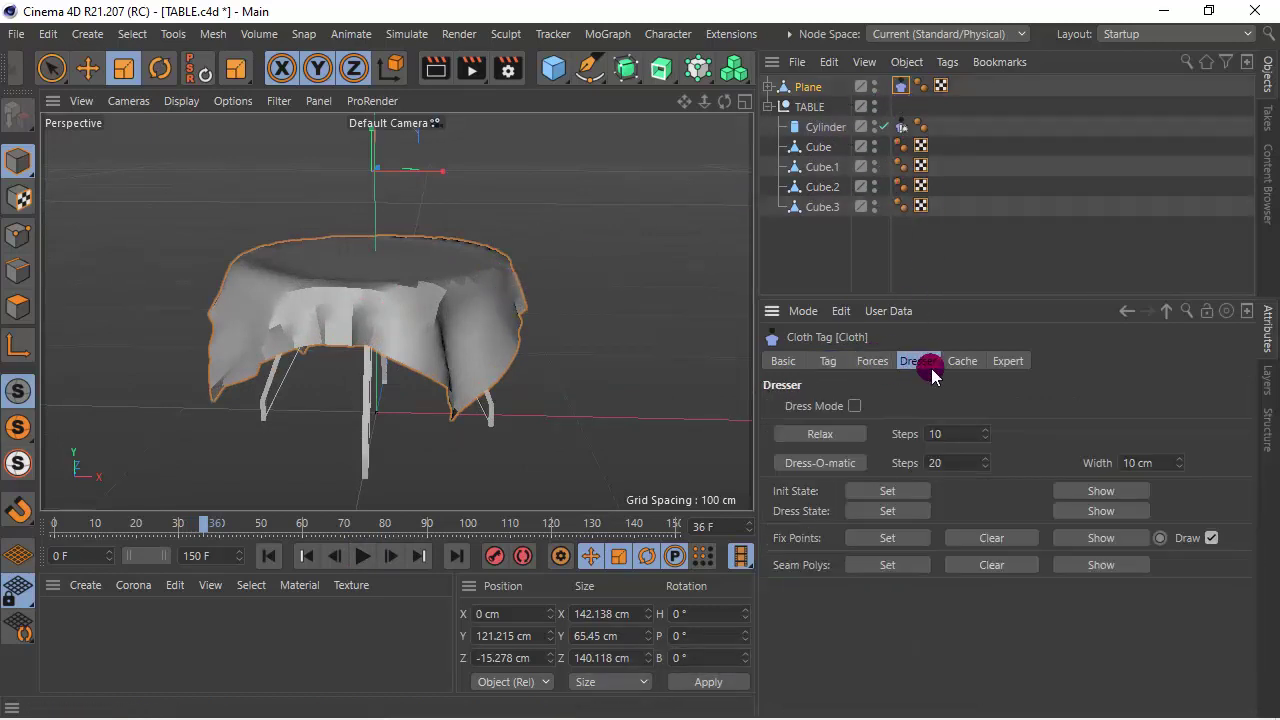
pyautogui.click(980, 364)
pyautogui.click(1005, 362)
pyautogui.click(822, 364)
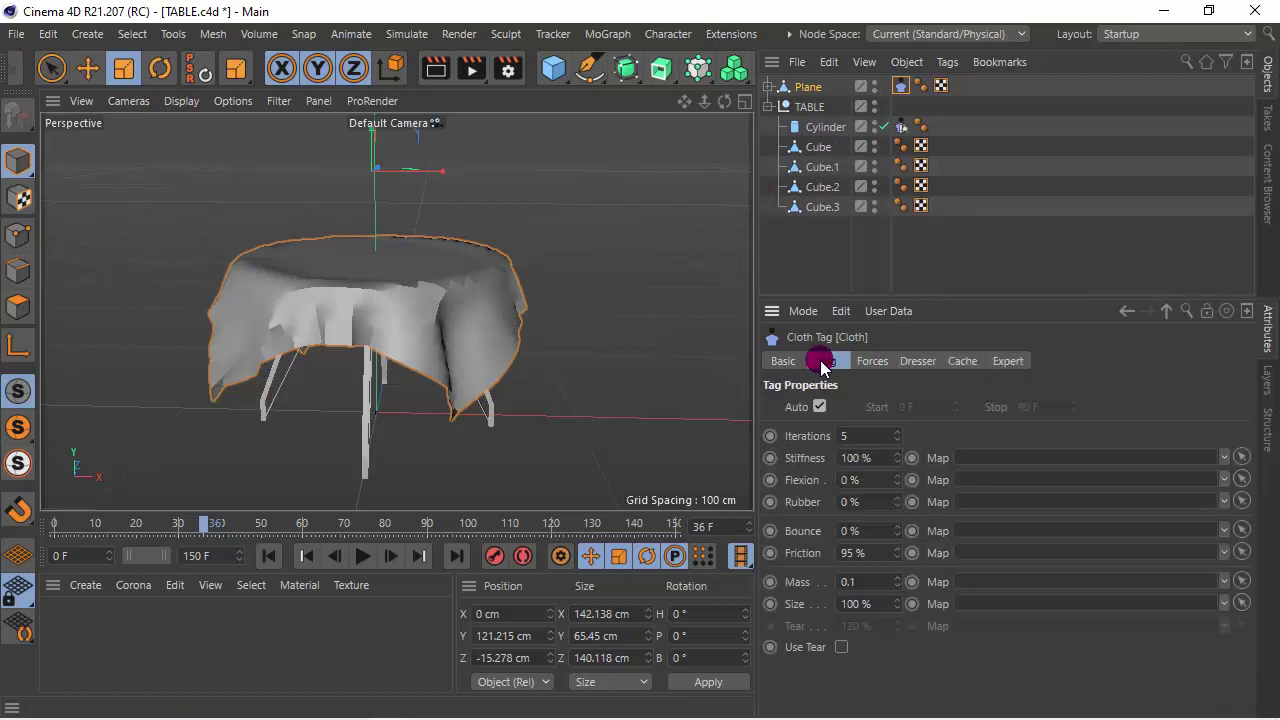
pyautogui.click(822, 406)
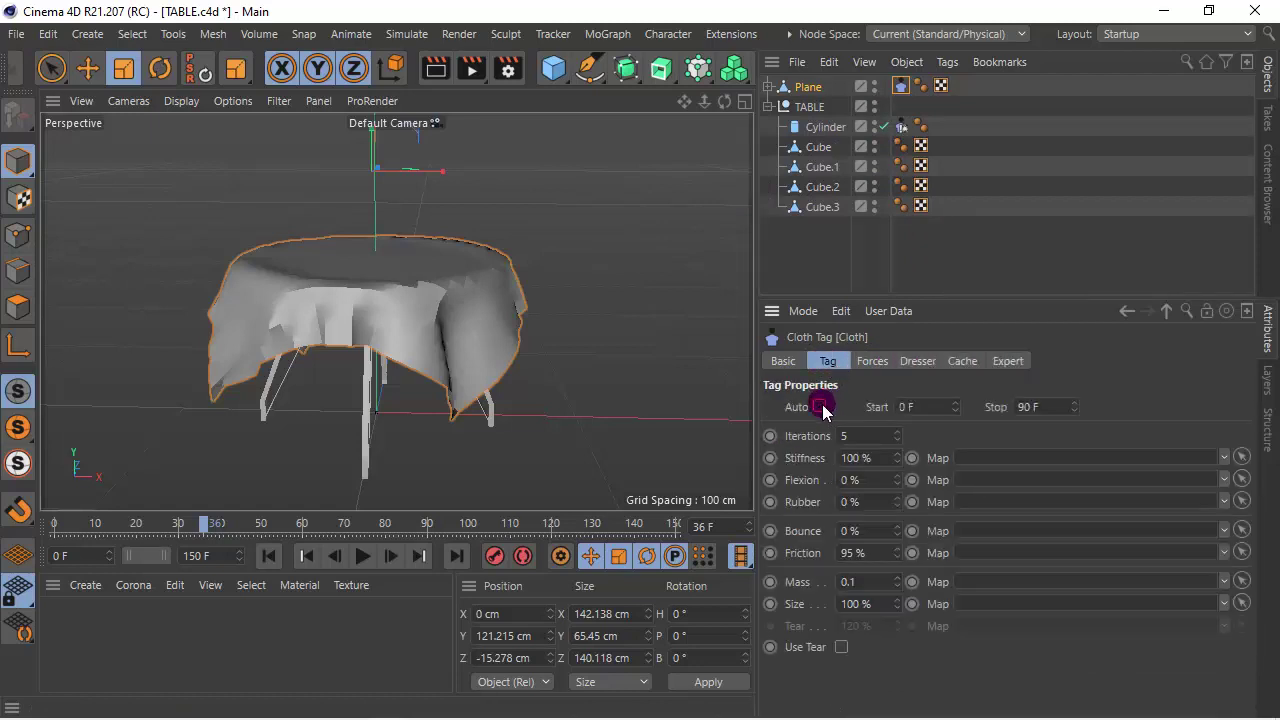
# - Set the cloth Stop frame to 110 F and play until the cloth settles near frame 131
pyautogui.click(1036, 407)
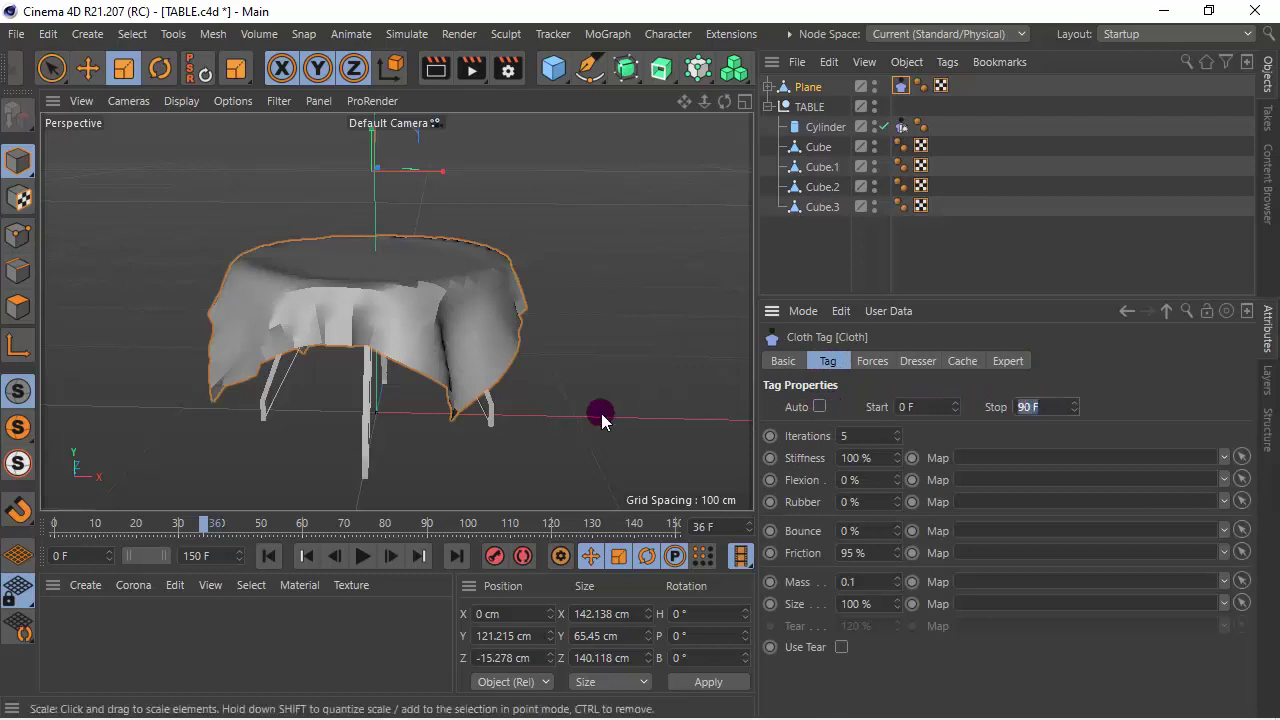
pyautogui.click(268, 556)
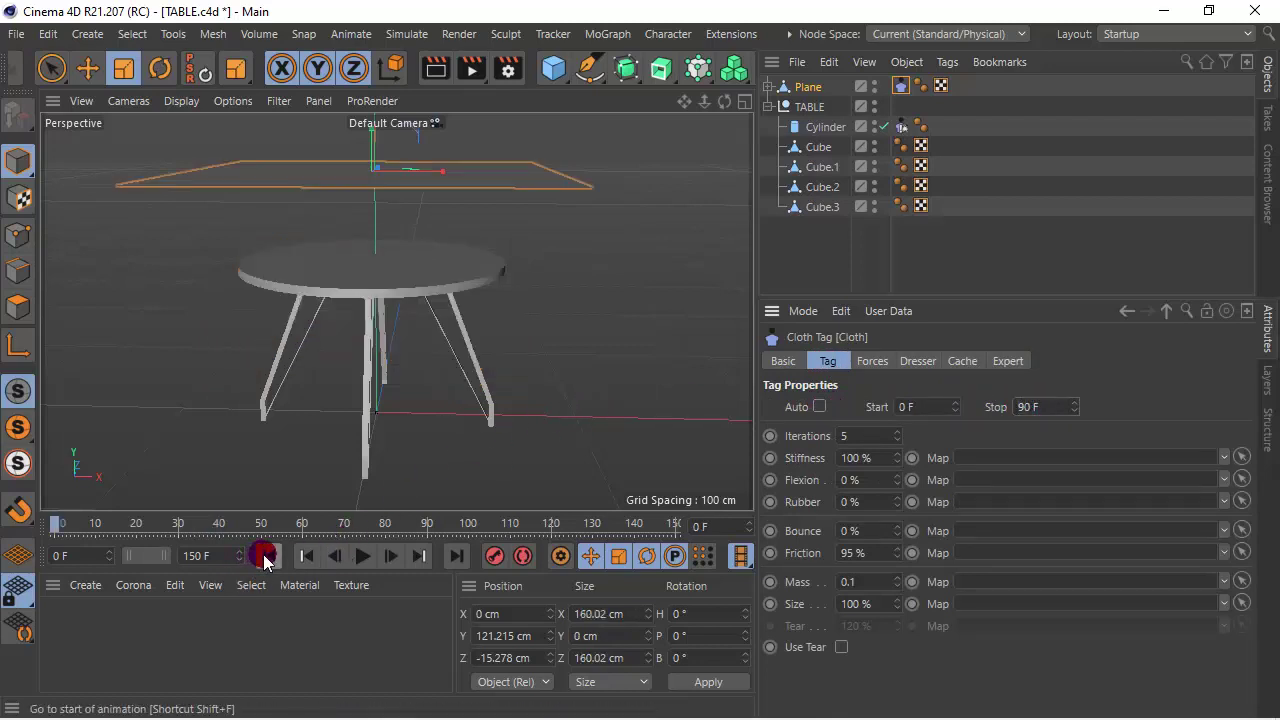
pyautogui.write('1')
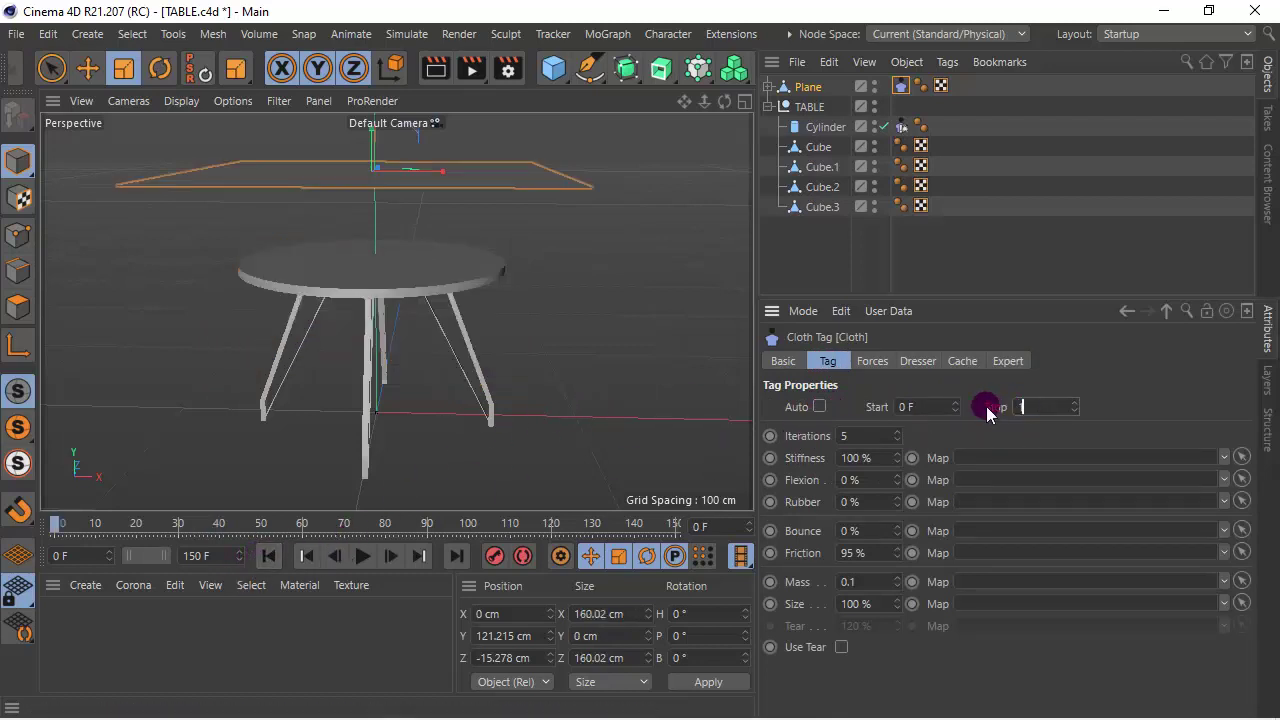
pyautogui.write('2')
pyautogui.write('10')
pyautogui.press('Return')
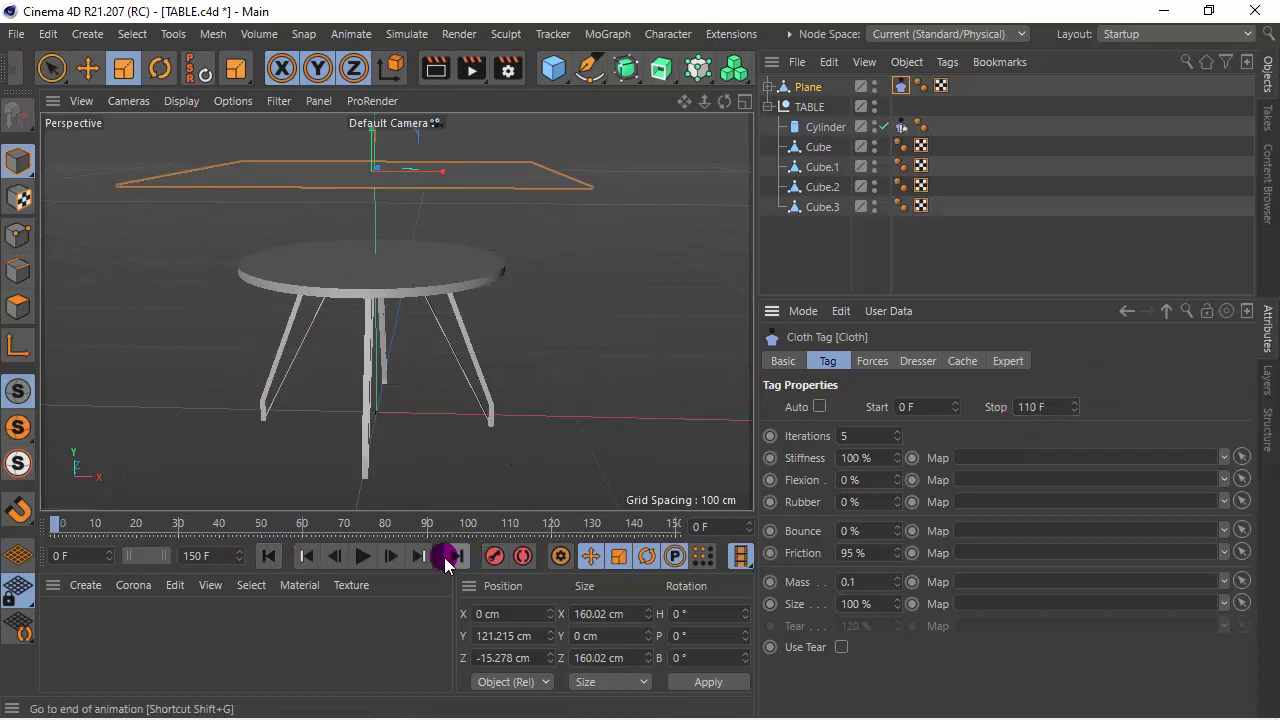
pyautogui.click(366, 557)
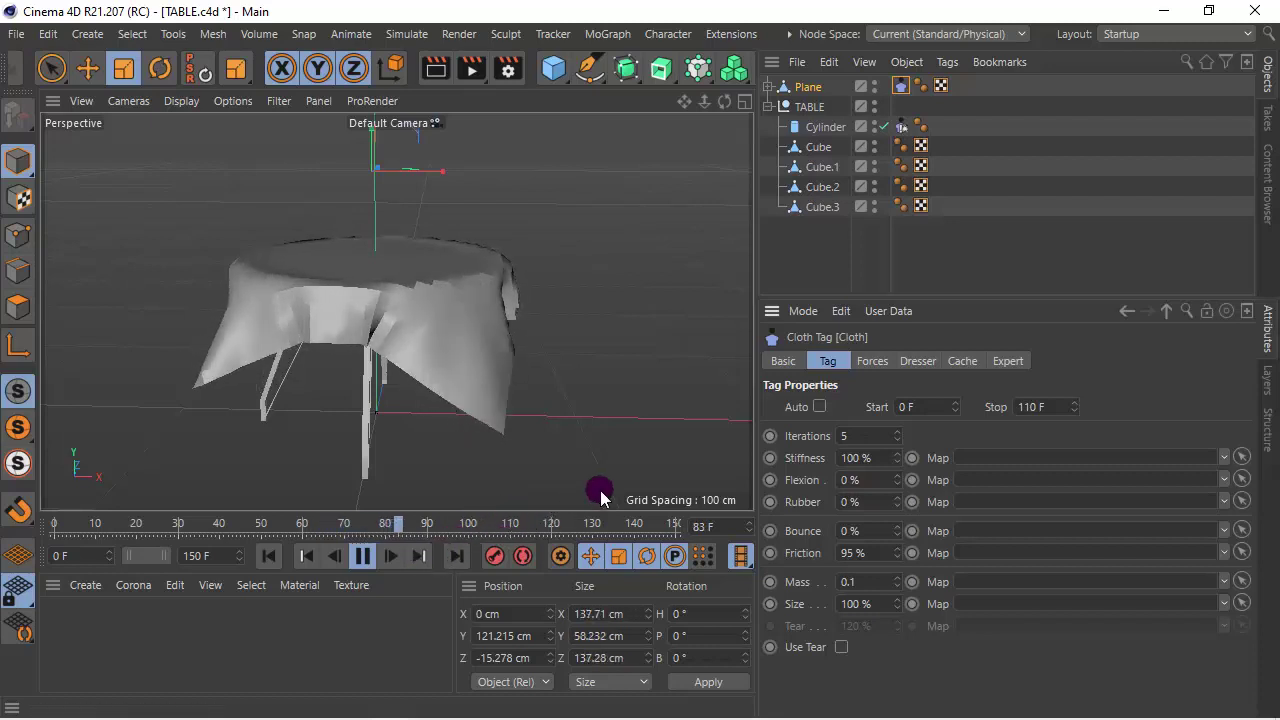
pyautogui.click(368, 556)
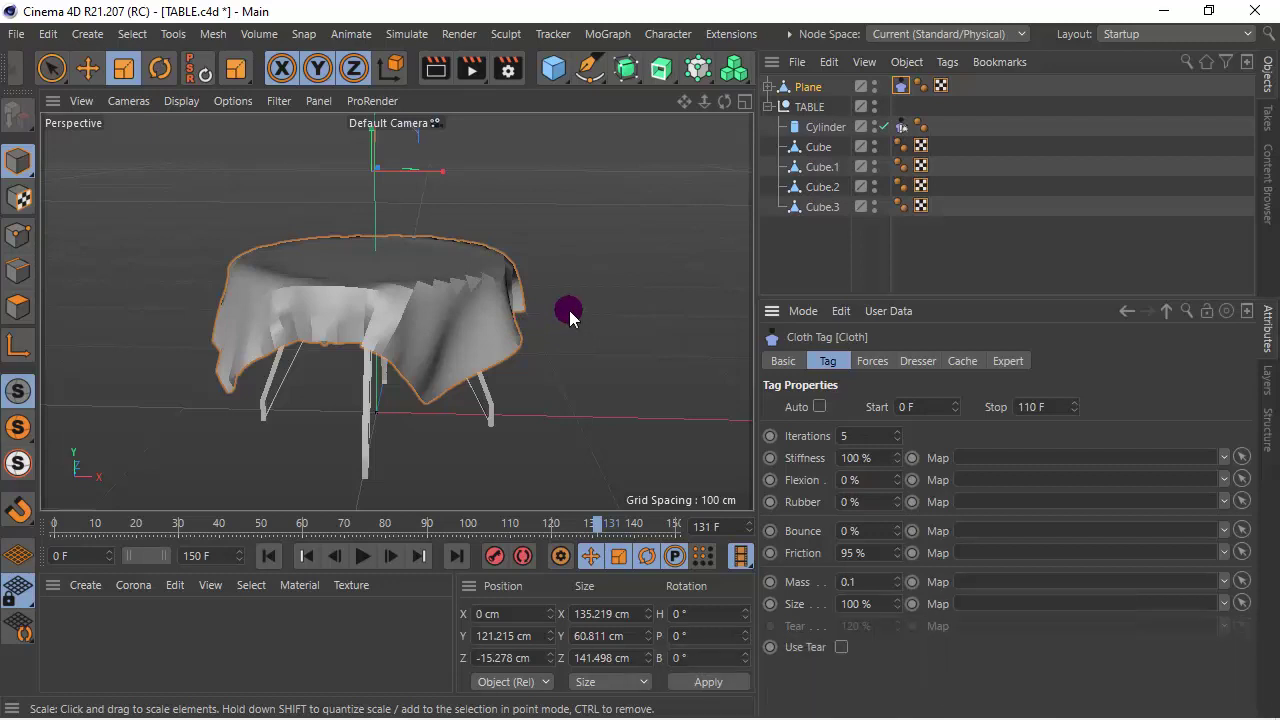
# - Add a Subdivision Surface and nest the draped Plane inside it, with editor and render subdivisions of 1
pyautogui.click(810, 88)
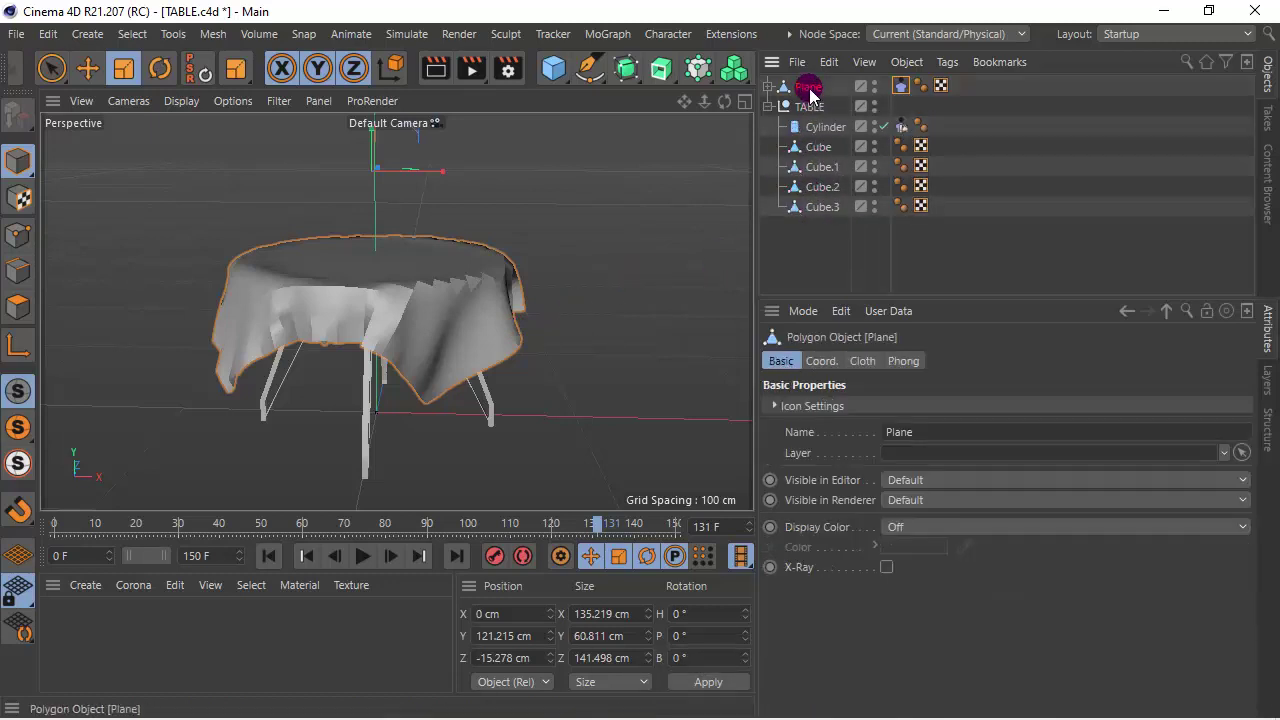
pyautogui.click(628, 68)
pyautogui.moveTo(628, 68); pyautogui.dragTo(718, 100)
pyautogui.click(744, 100)
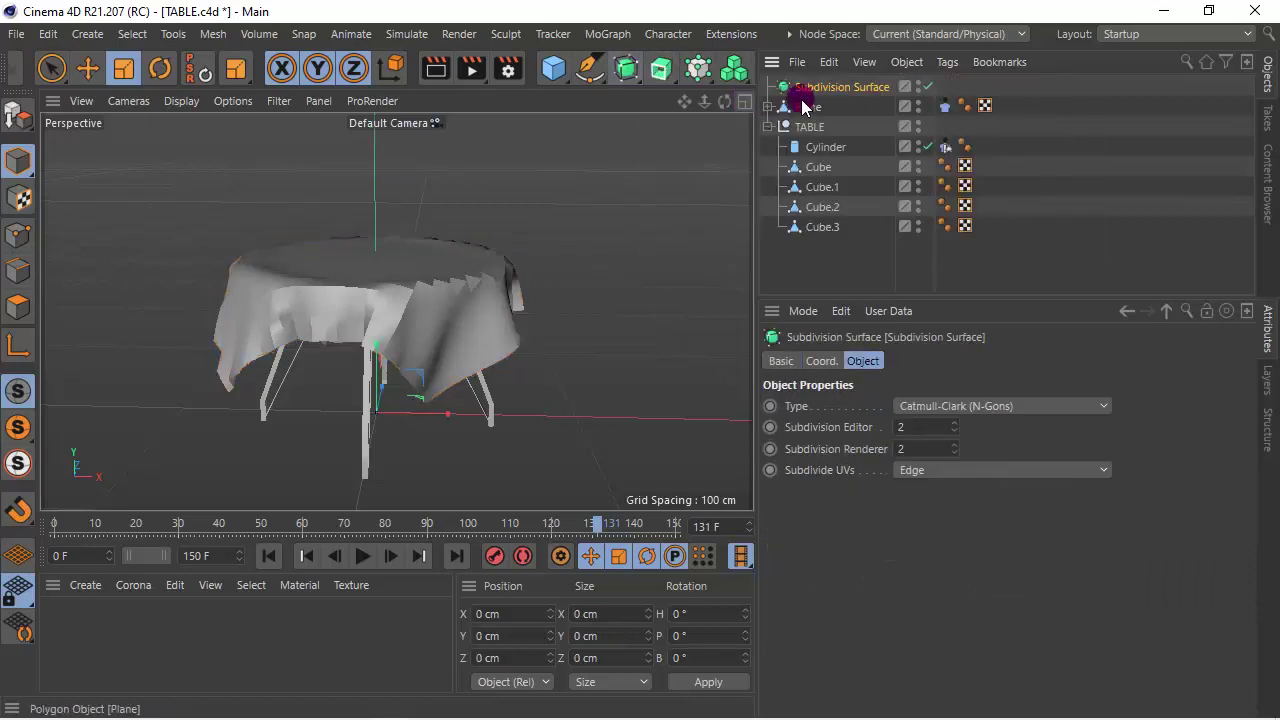
pyautogui.moveTo(813, 115); pyautogui.dragTo(828, 90)
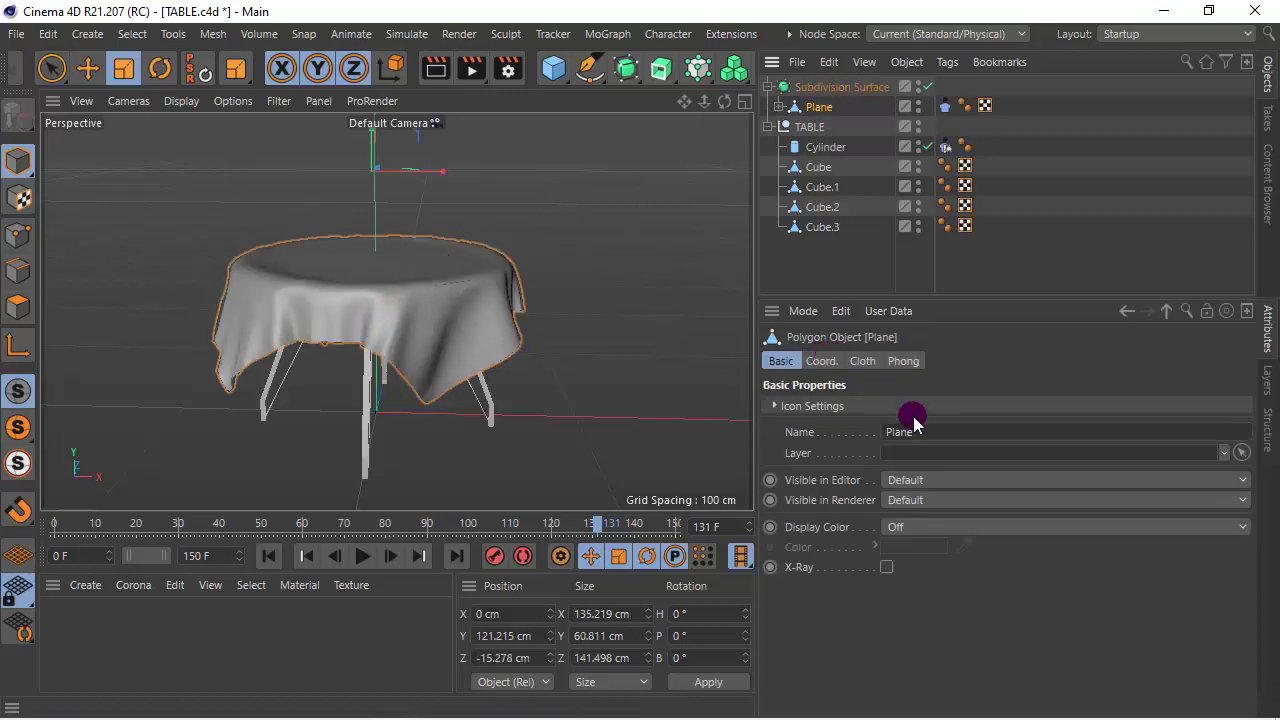
pyautogui.click(830, 88)
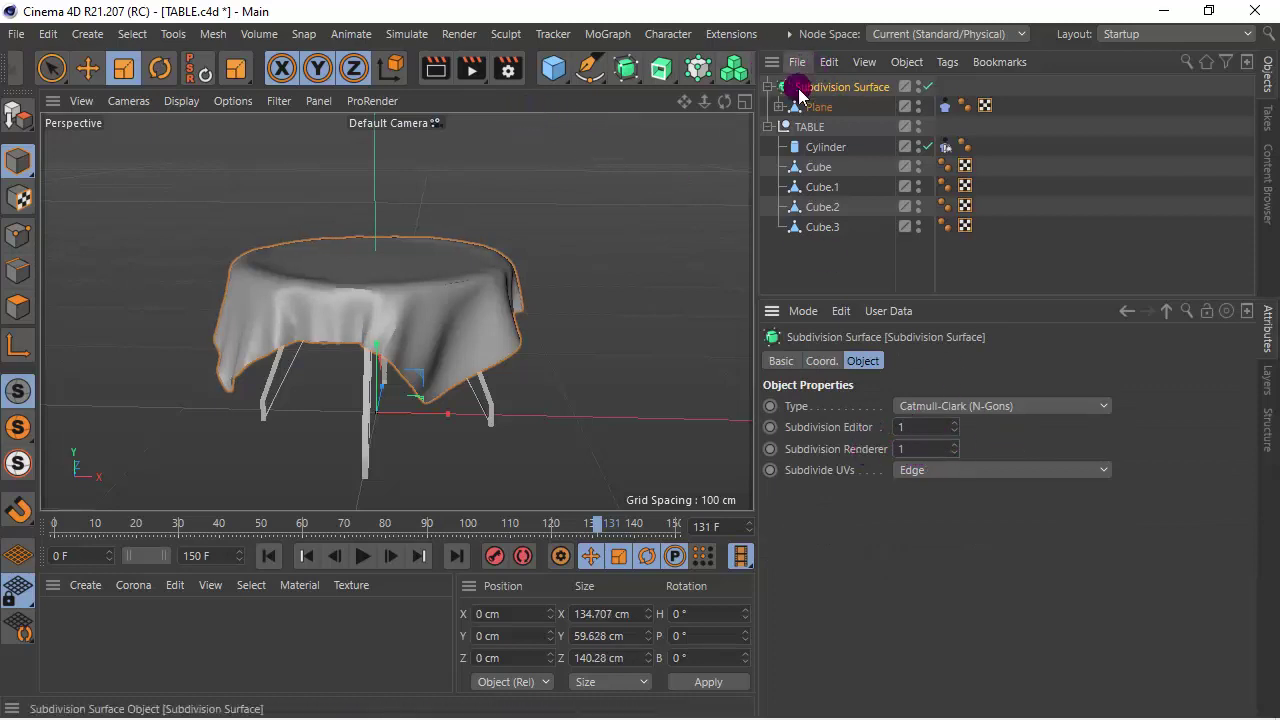
pyautogui.click(395, 34)
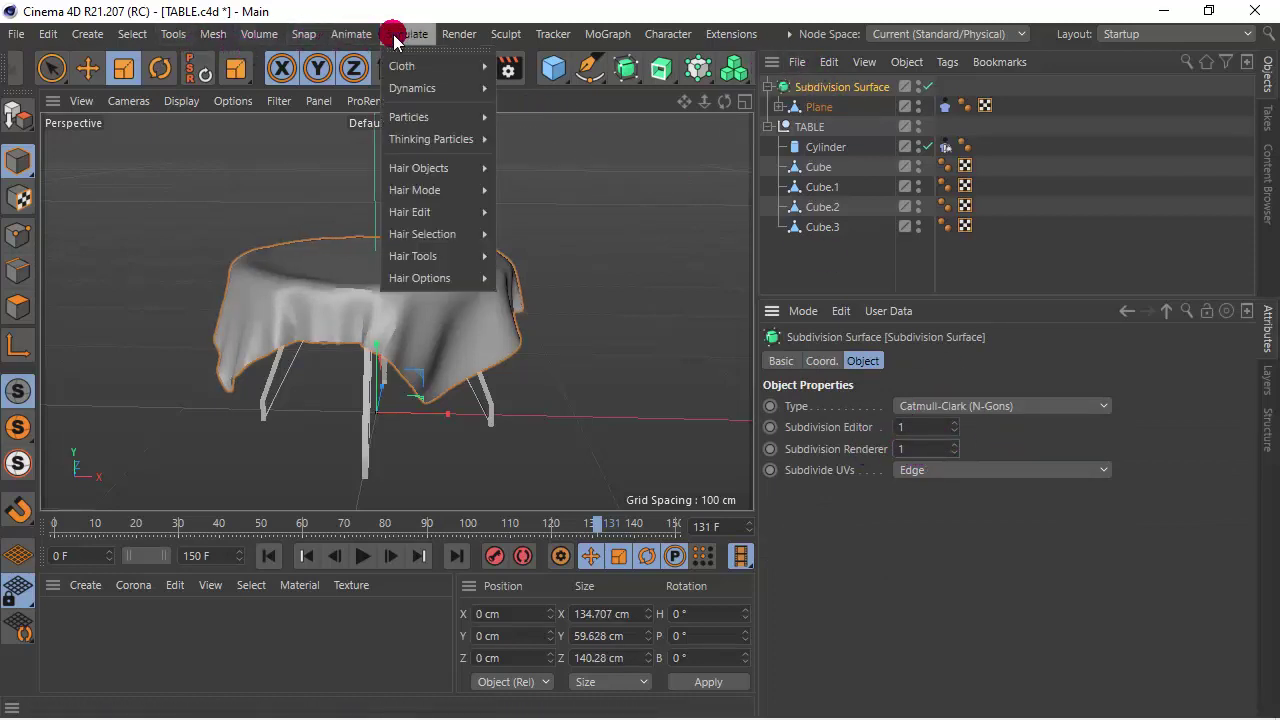
pyautogui.moveTo(430, 66)
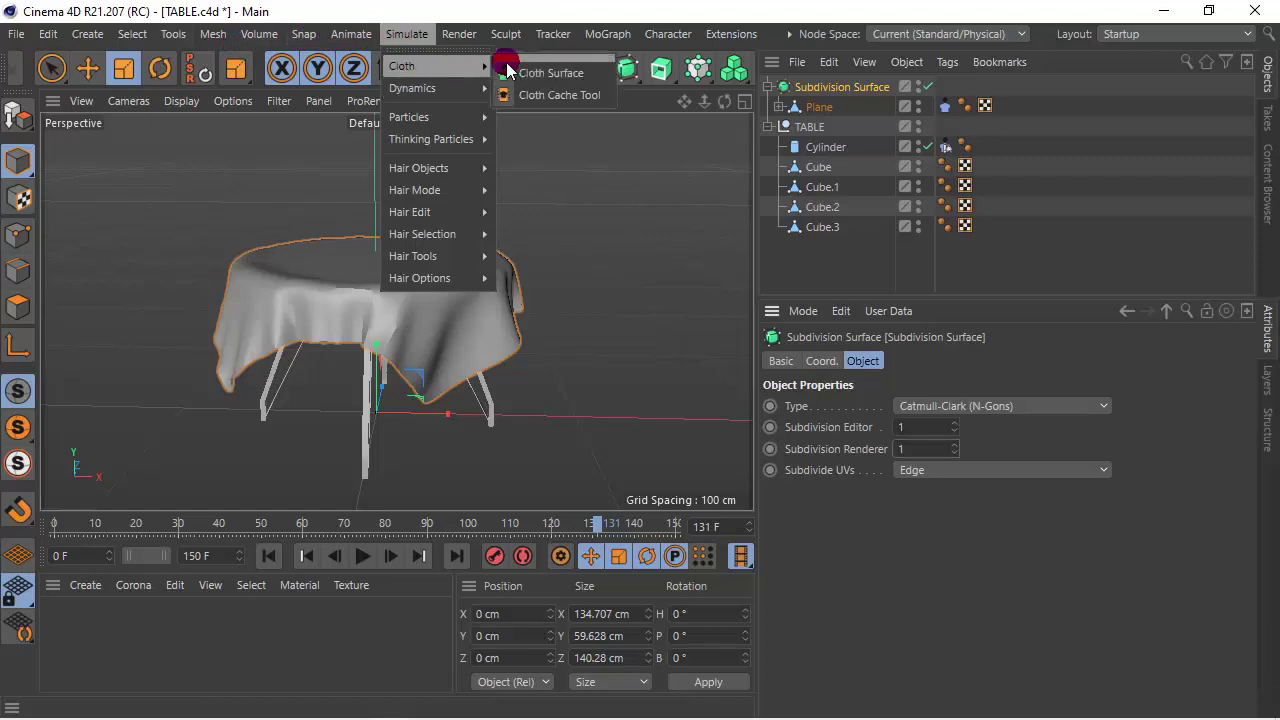
# - Add a Cloth Surface over the Subdivision Surface and replay the simulation to frame 55
pyautogui.click(547, 80)
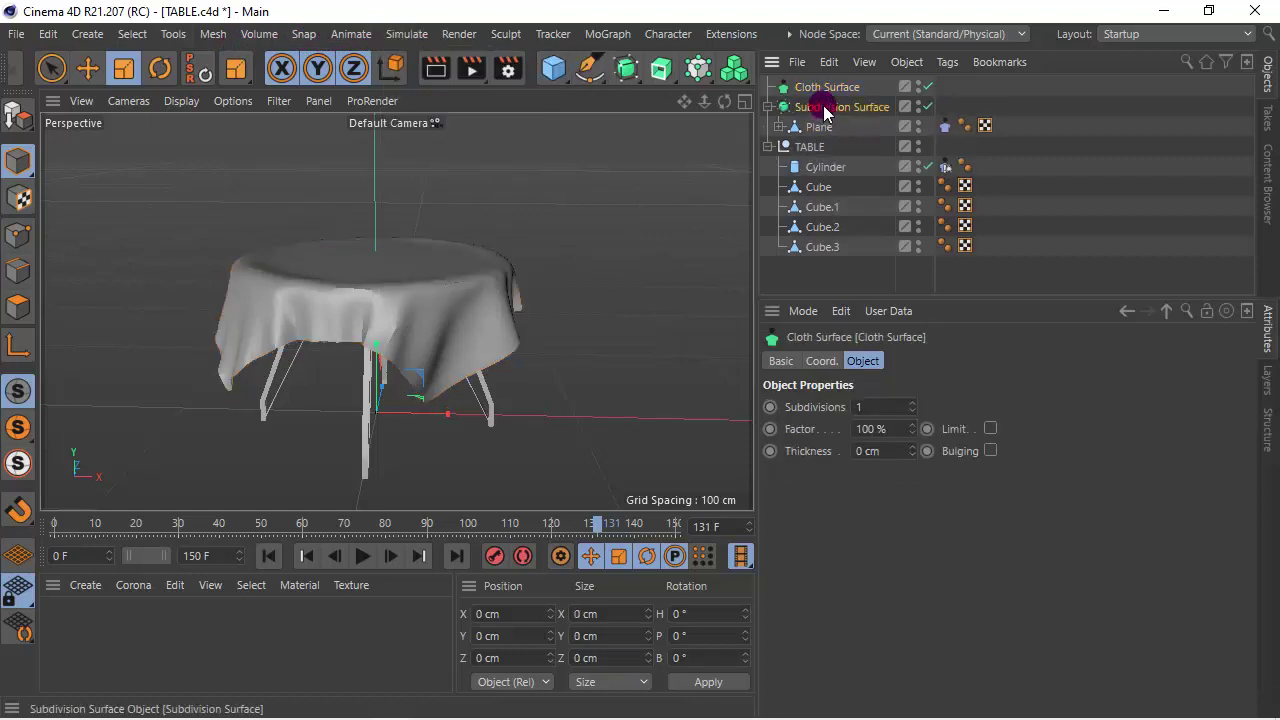
pyautogui.moveTo(810, 92); pyautogui.dragTo(802, 88)
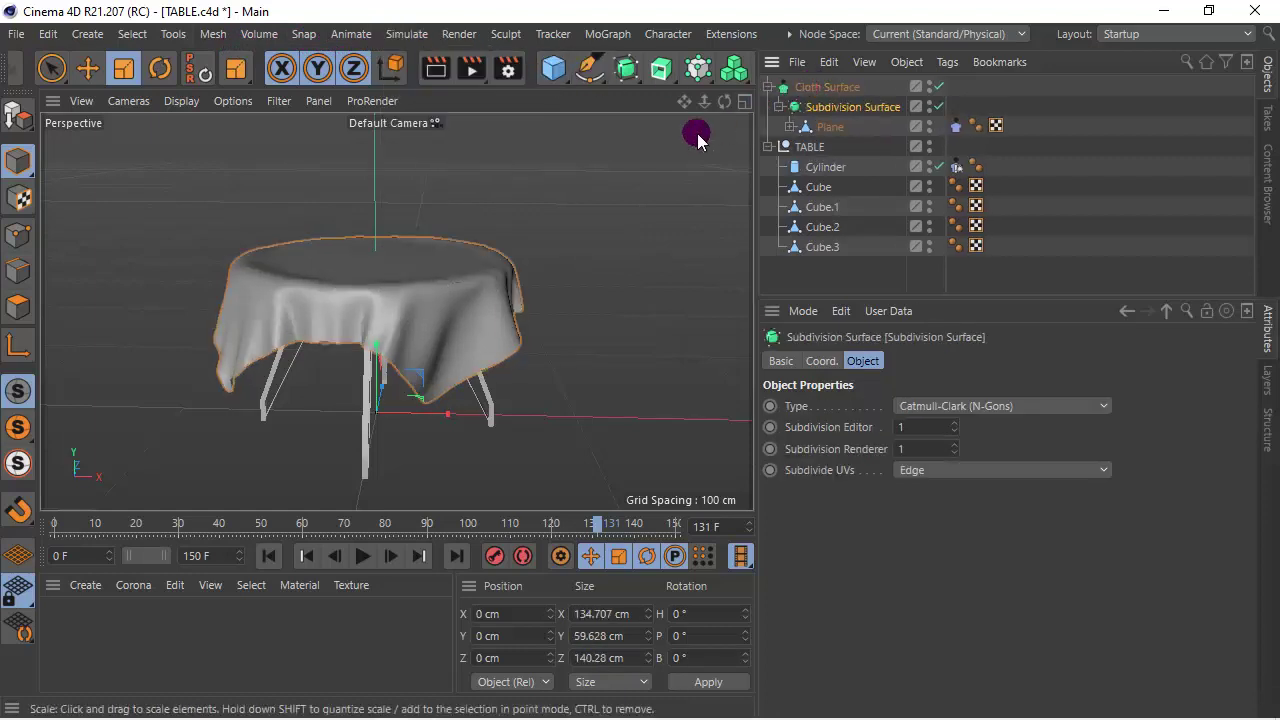
pyautogui.click(268, 556)
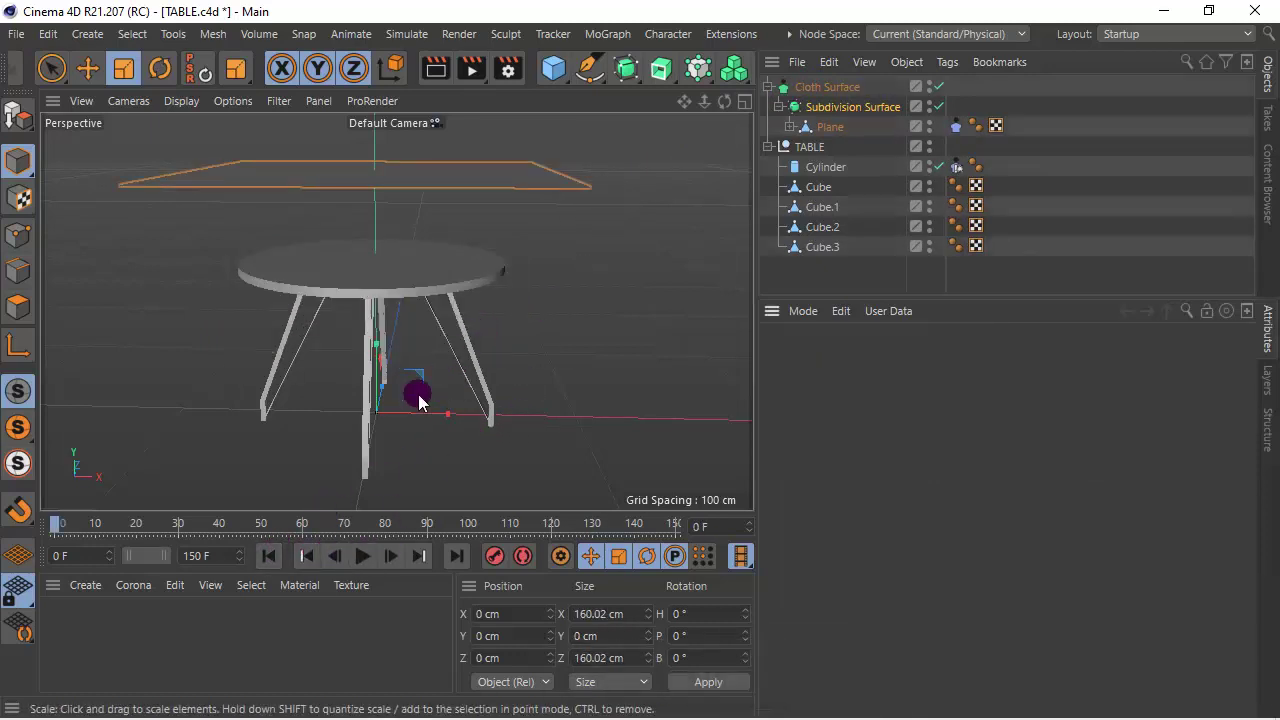
pyautogui.click(361, 556)
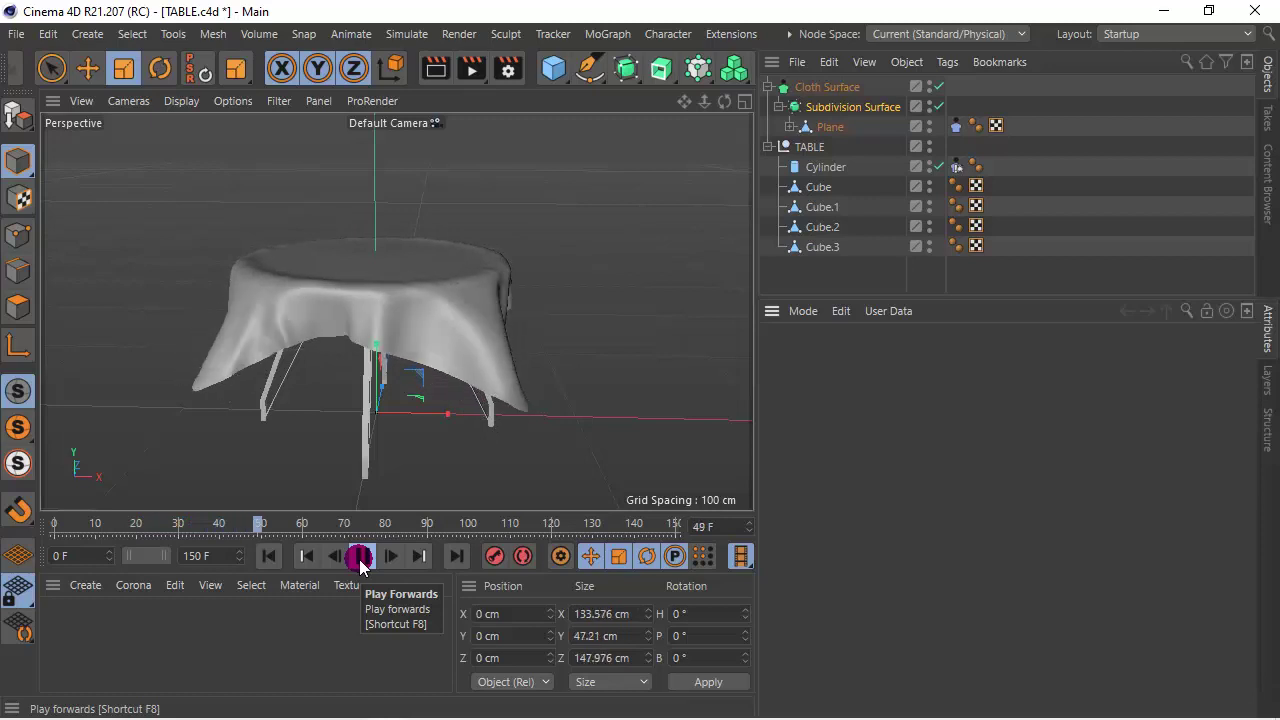
pyautogui.click(360, 556)
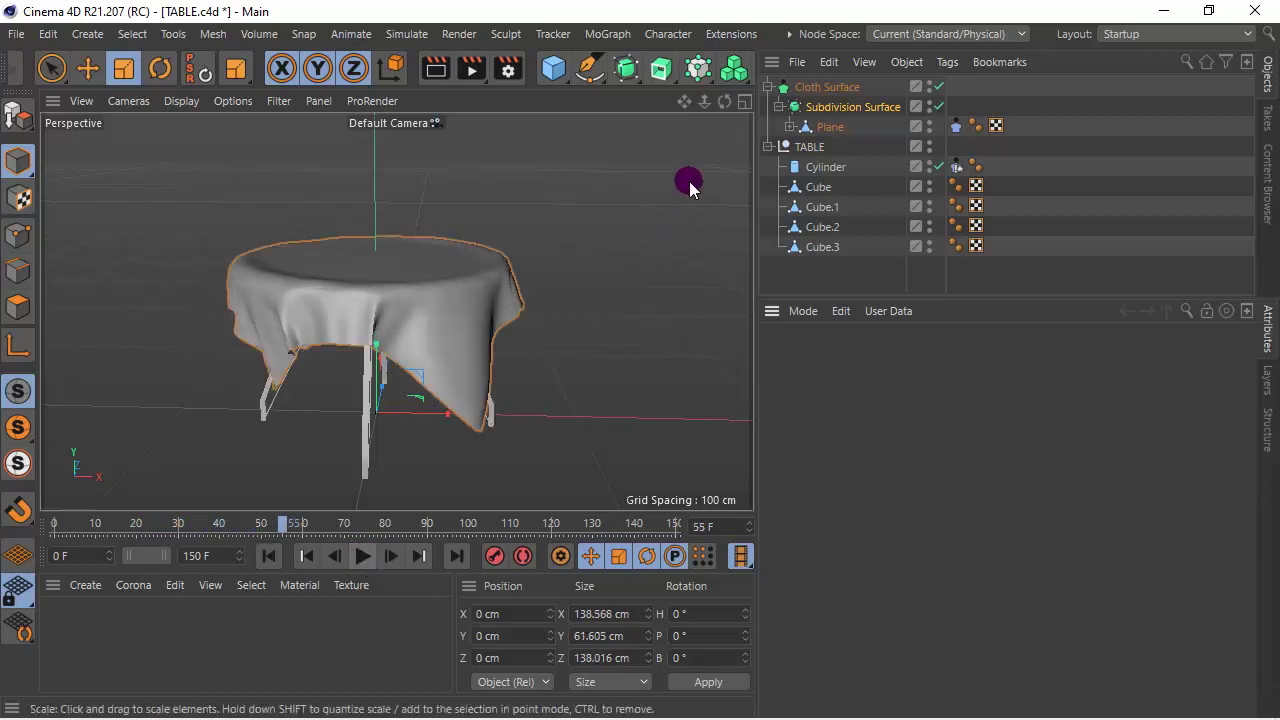
# - Check the drape in the maximized Right view, then return to Perspective and widen the viewport
pyautogui.click(741, 104)
pyautogui.middleClick(392, 340)
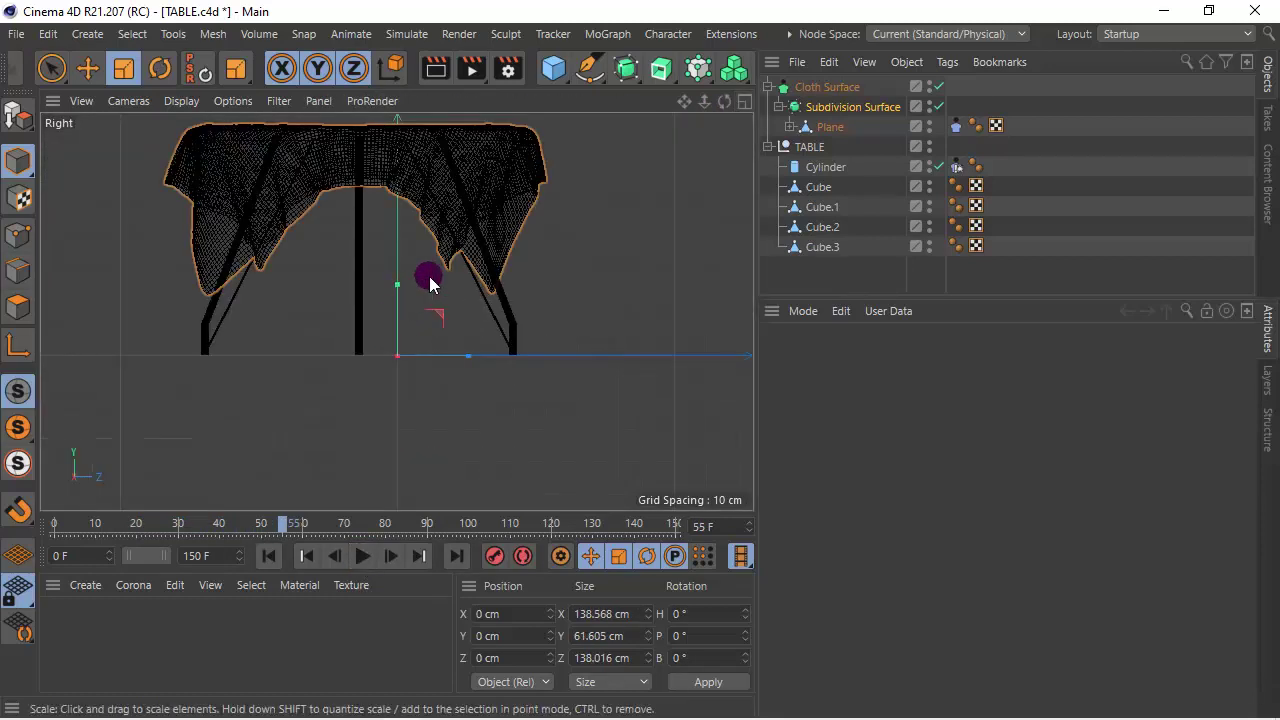
pyautogui.scroll(-2, 430, 283)
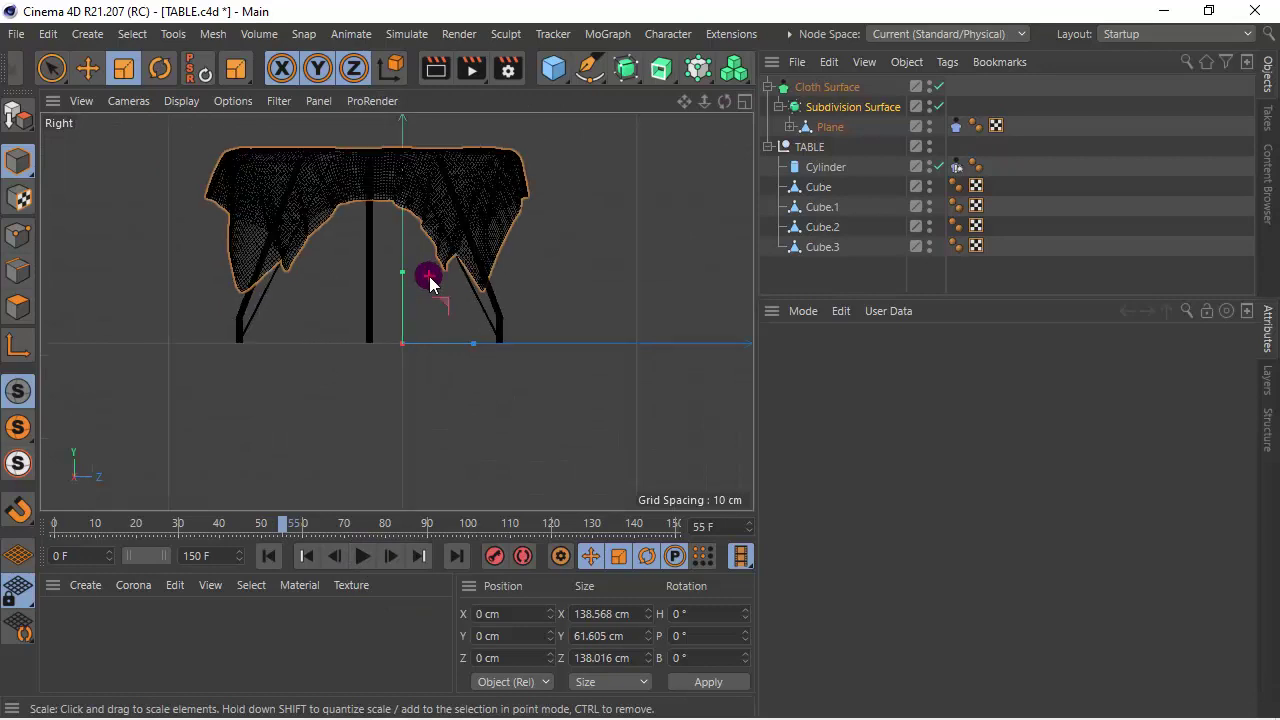
pyautogui.click(745, 103)
pyautogui.click(389, 104)
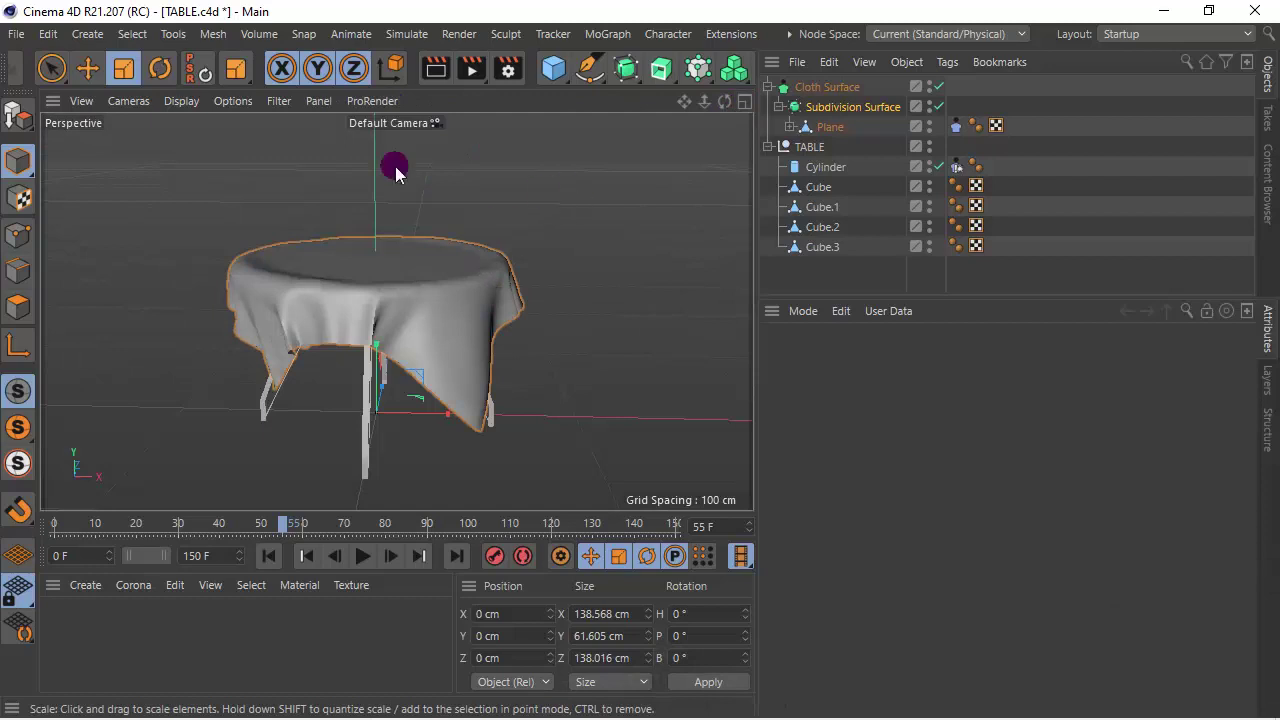
pyautogui.click(553, 72)
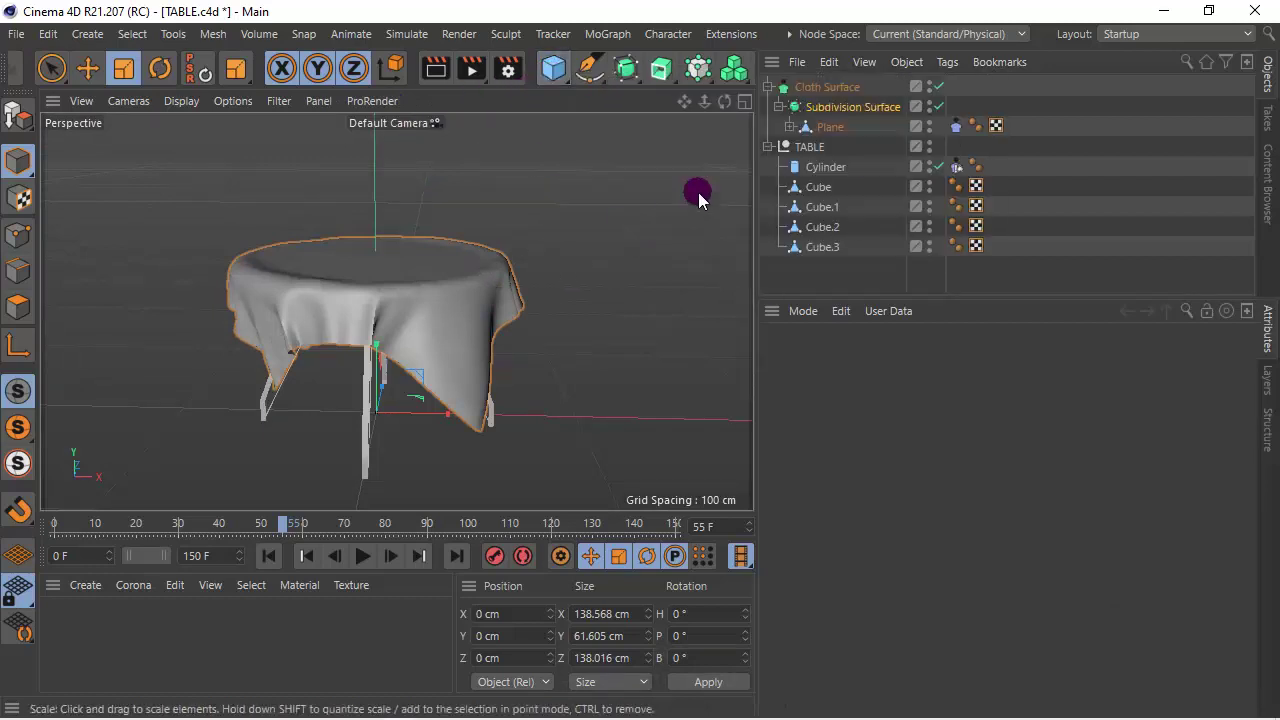
pyautogui.moveTo(757, 149); pyautogui.dragTo(829, 149)
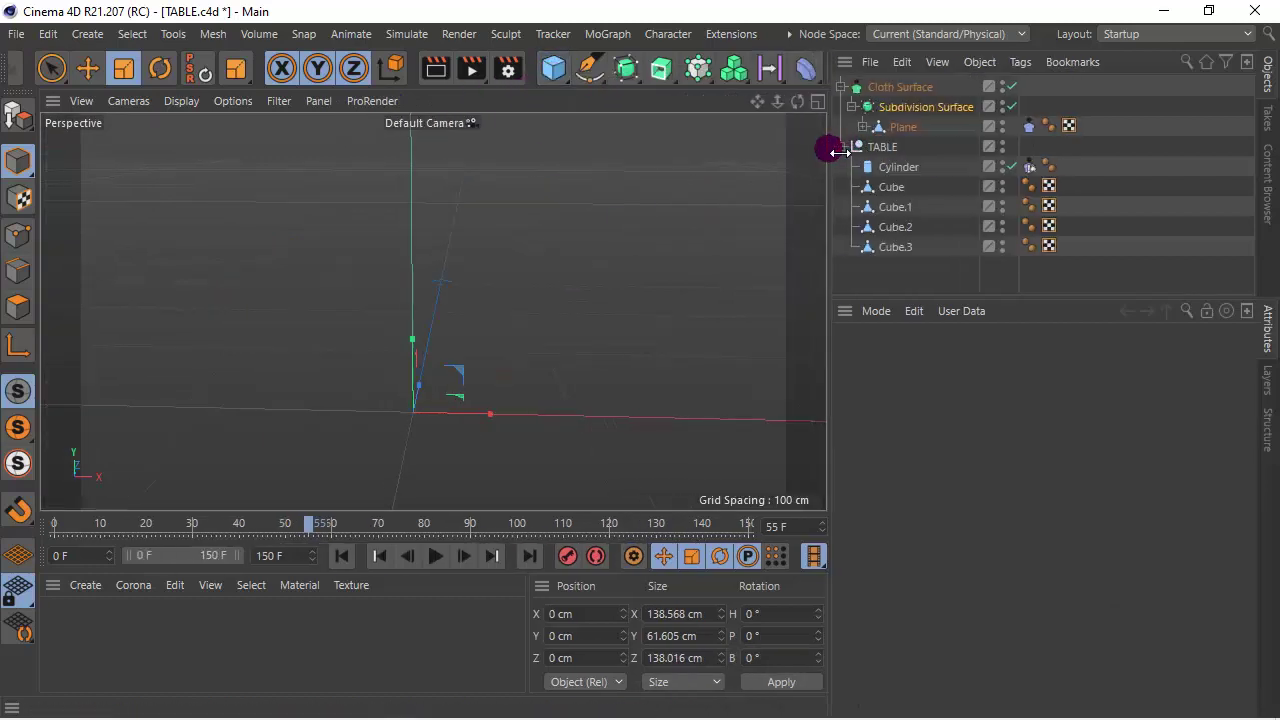
# - Add a Floor object and a Background object to the scene
pyautogui.moveTo(838, 90); pyautogui.dragTo(886, 90)
pyautogui.click(843, 68)
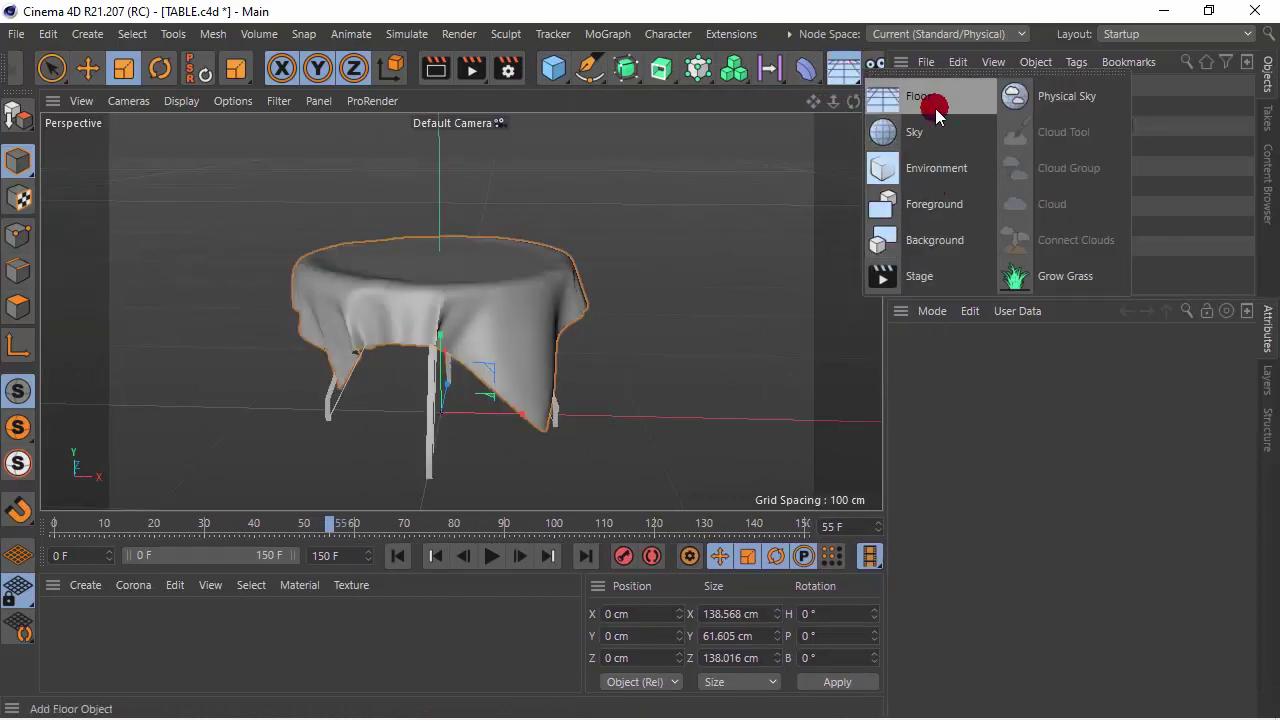
pyautogui.click(932, 100)
pyautogui.click(850, 76)
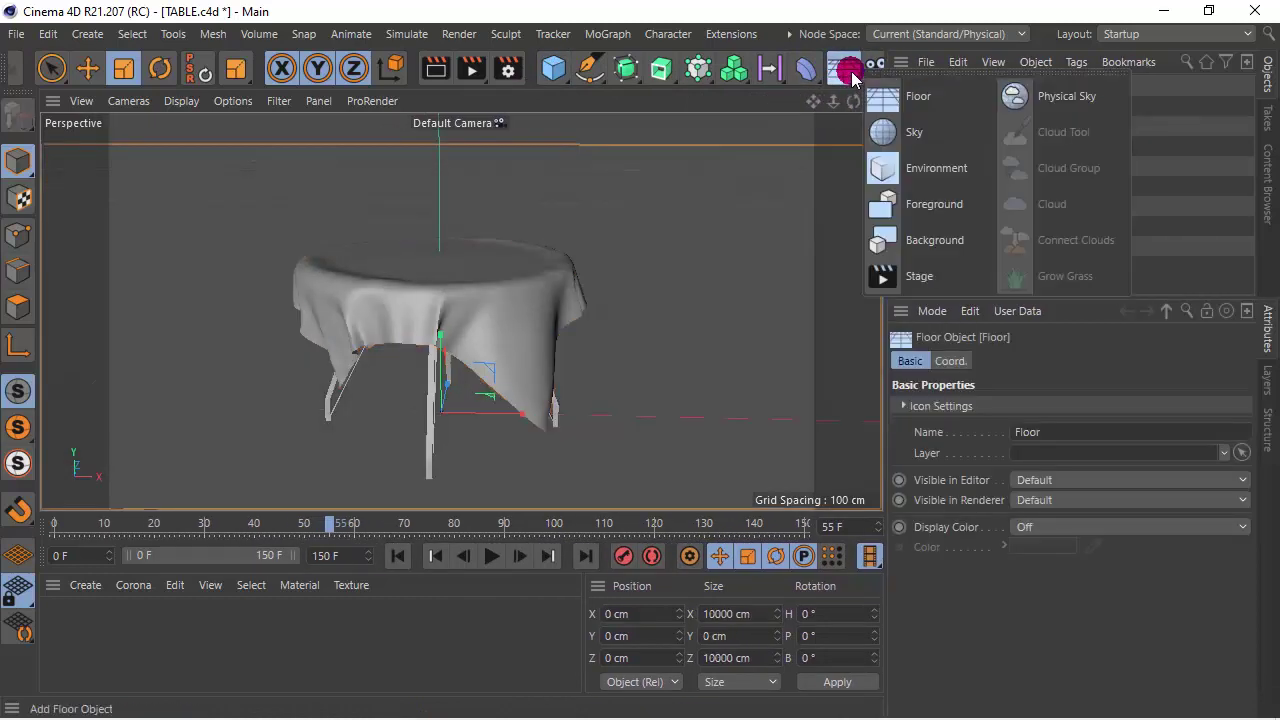
pyautogui.click(948, 245)
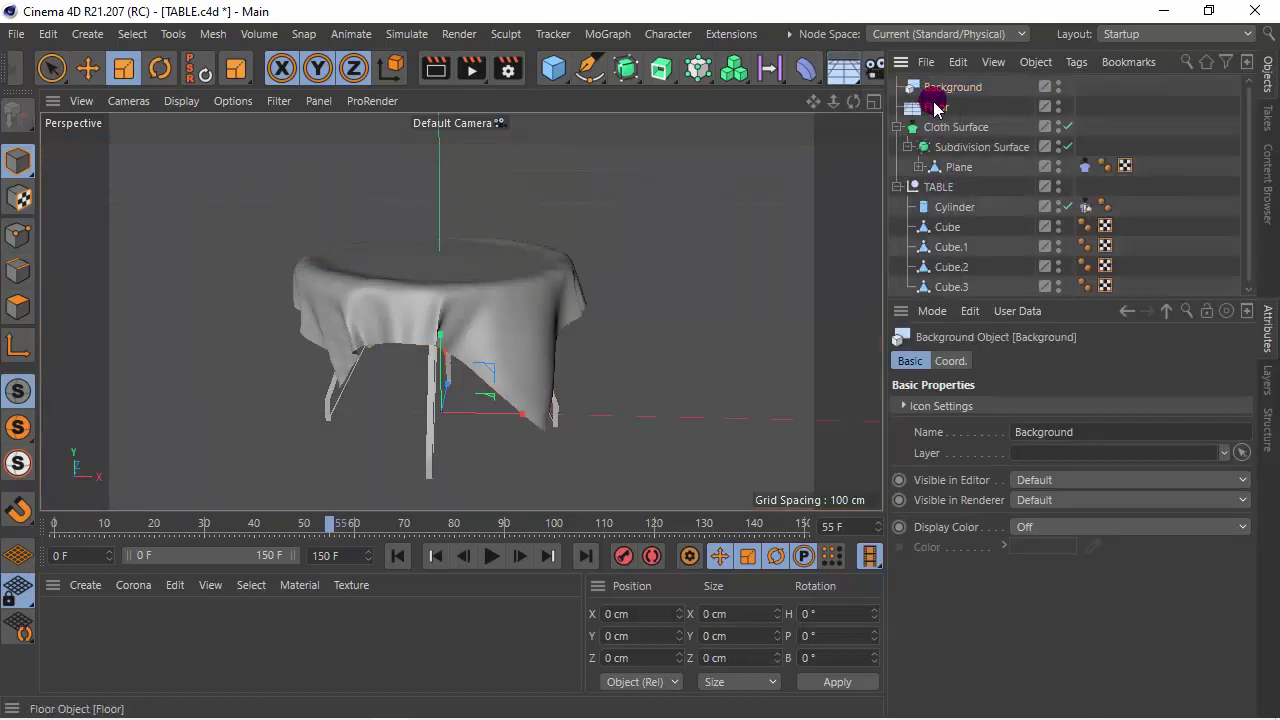
# - Give the Floor a Compositing tag with Compositing Background enabled and render the view
pyautogui.click(940, 107)
pyautogui.rightClick(940, 108)
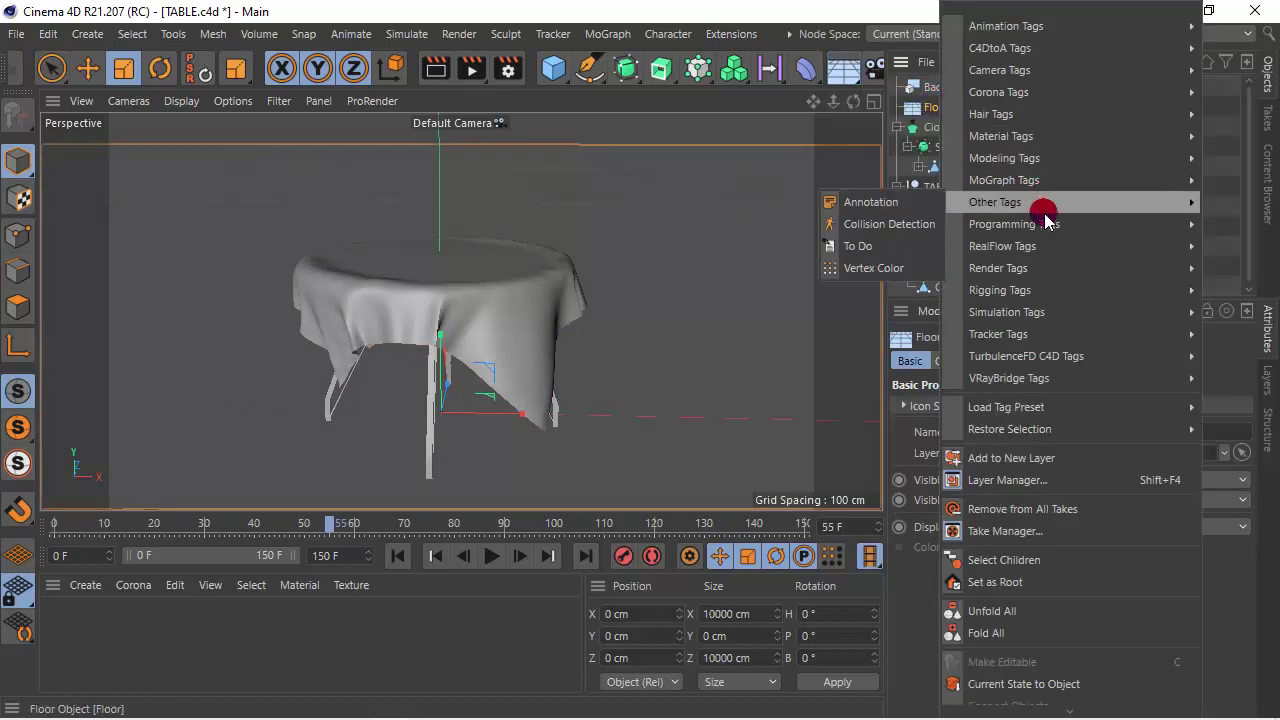
pyautogui.moveTo(998, 268)
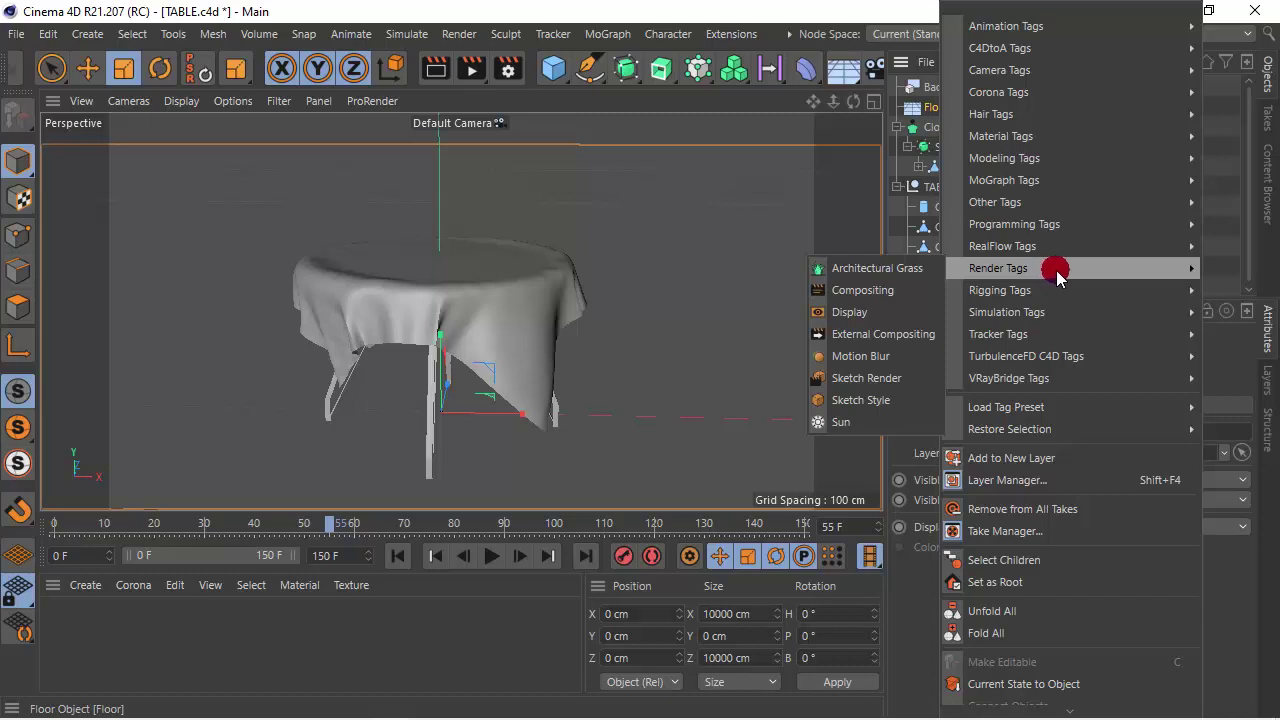
pyautogui.click(880, 290)
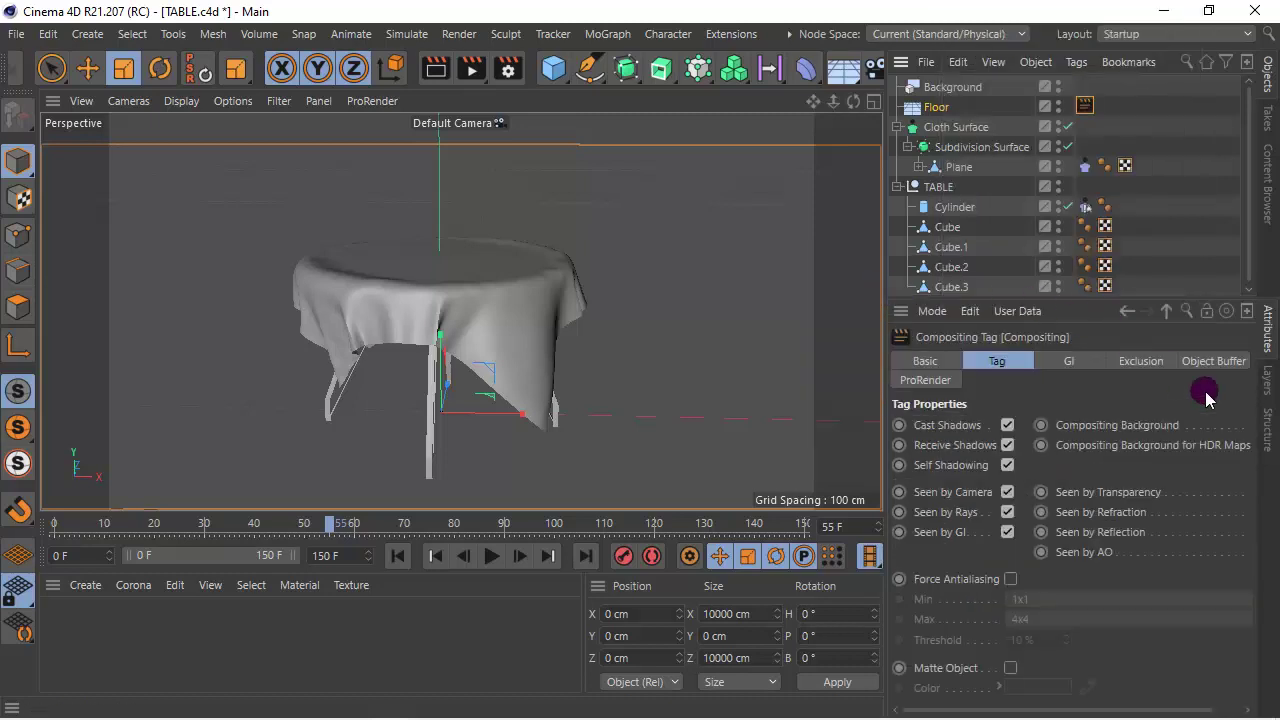
pyautogui.moveTo(882, 378); pyautogui.dragTo(762, 386)
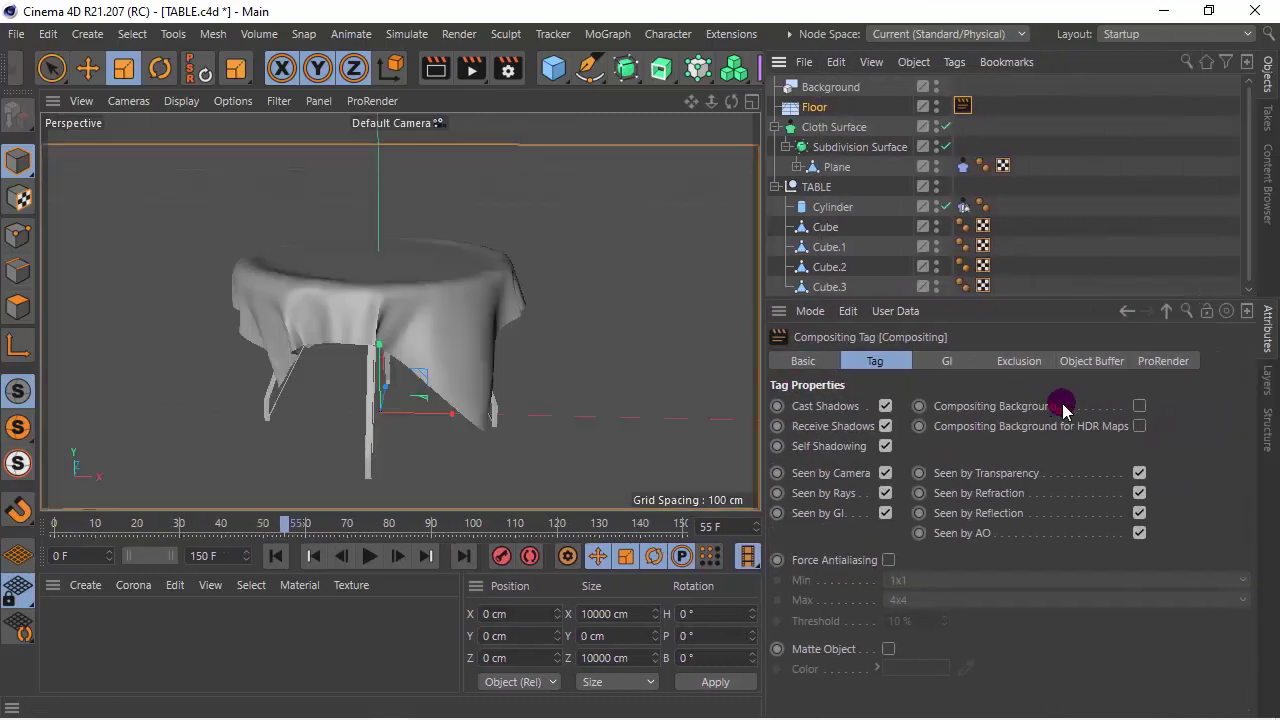
pyautogui.click(1138, 407)
pyautogui.click(436, 68)
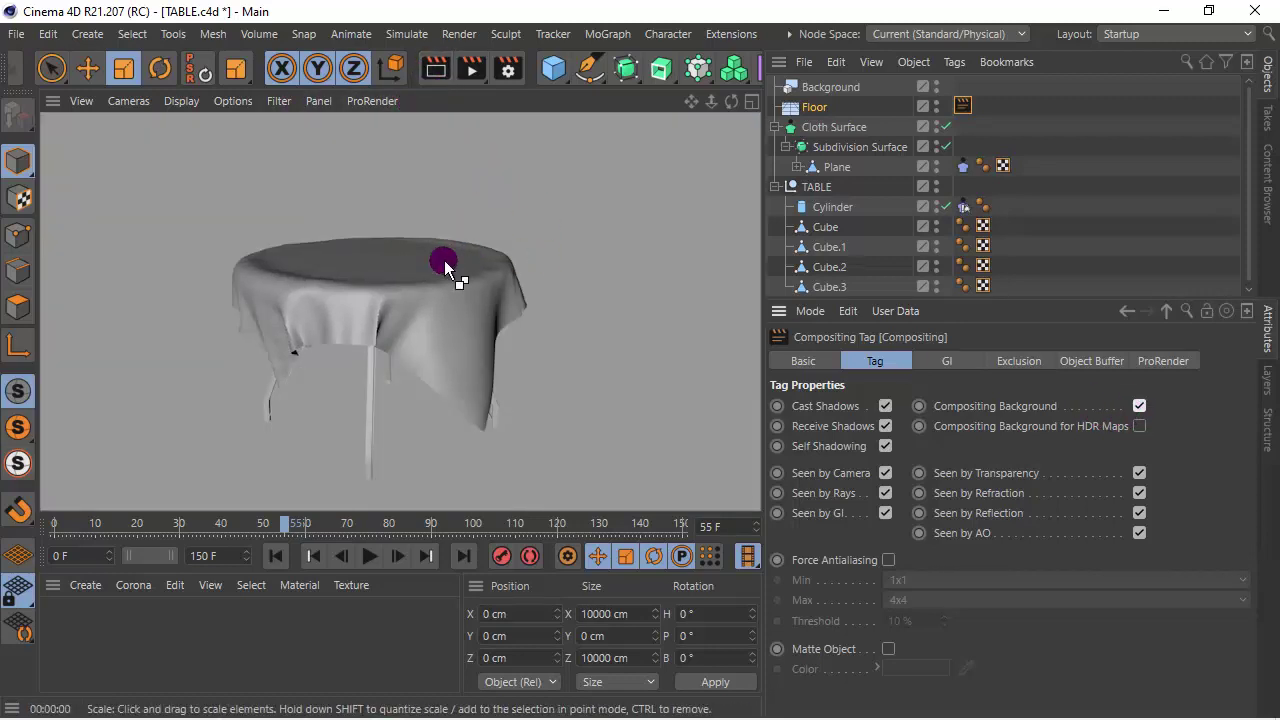
# - Clear the render preview, discard a default material, and start creating a new standard material
pyautogui.click(181, 485)
pyautogui.doubleClick(97, 624)
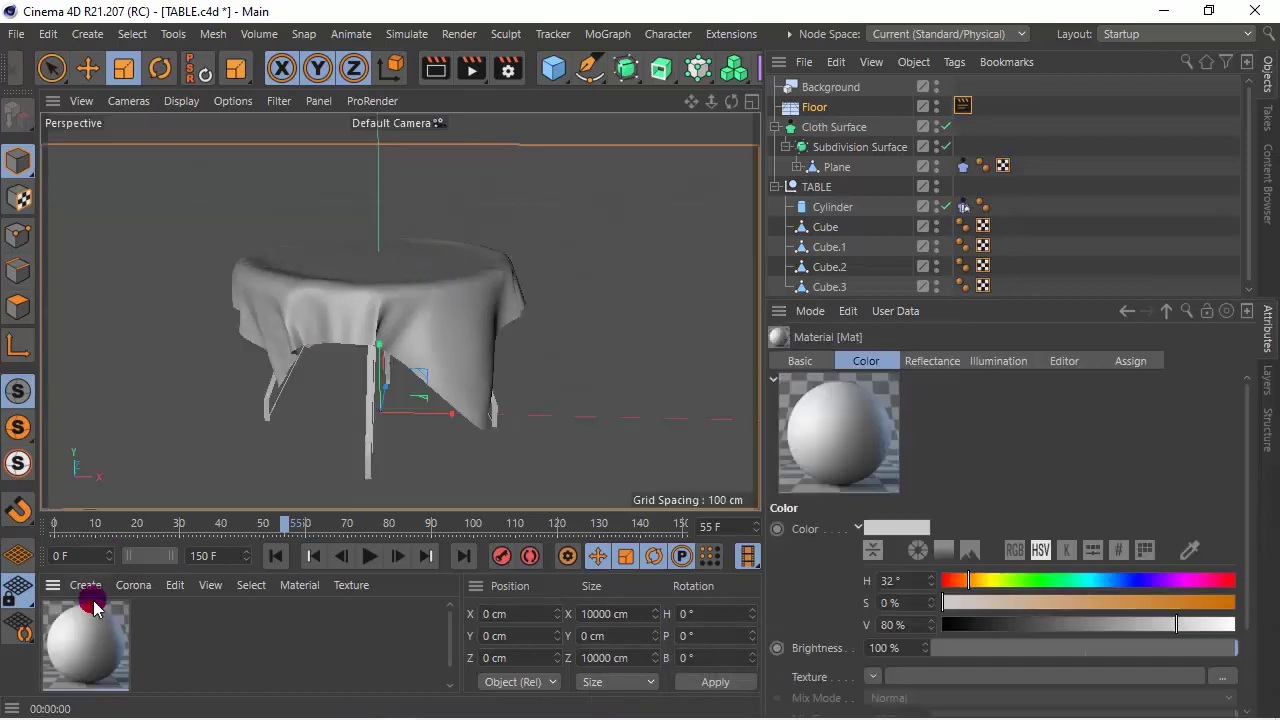
pyautogui.press('Delete')
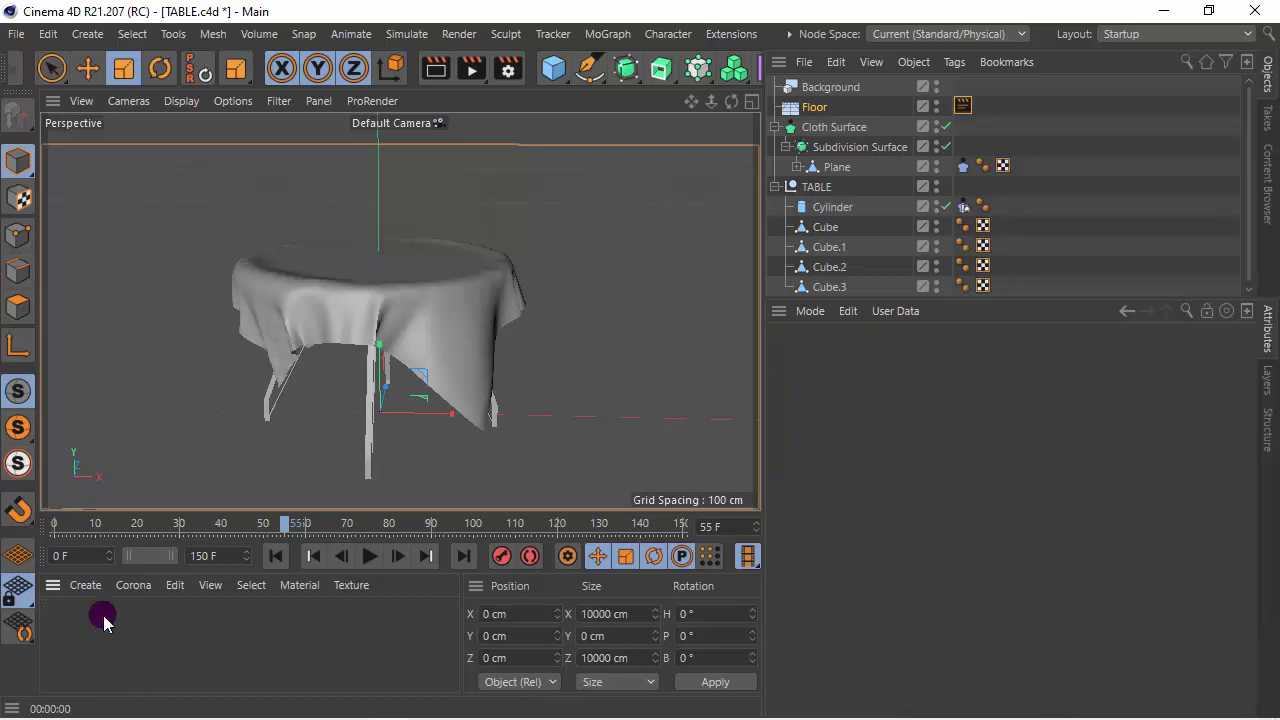
pyautogui.click(85, 585)
pyautogui.moveTo(115, 341)
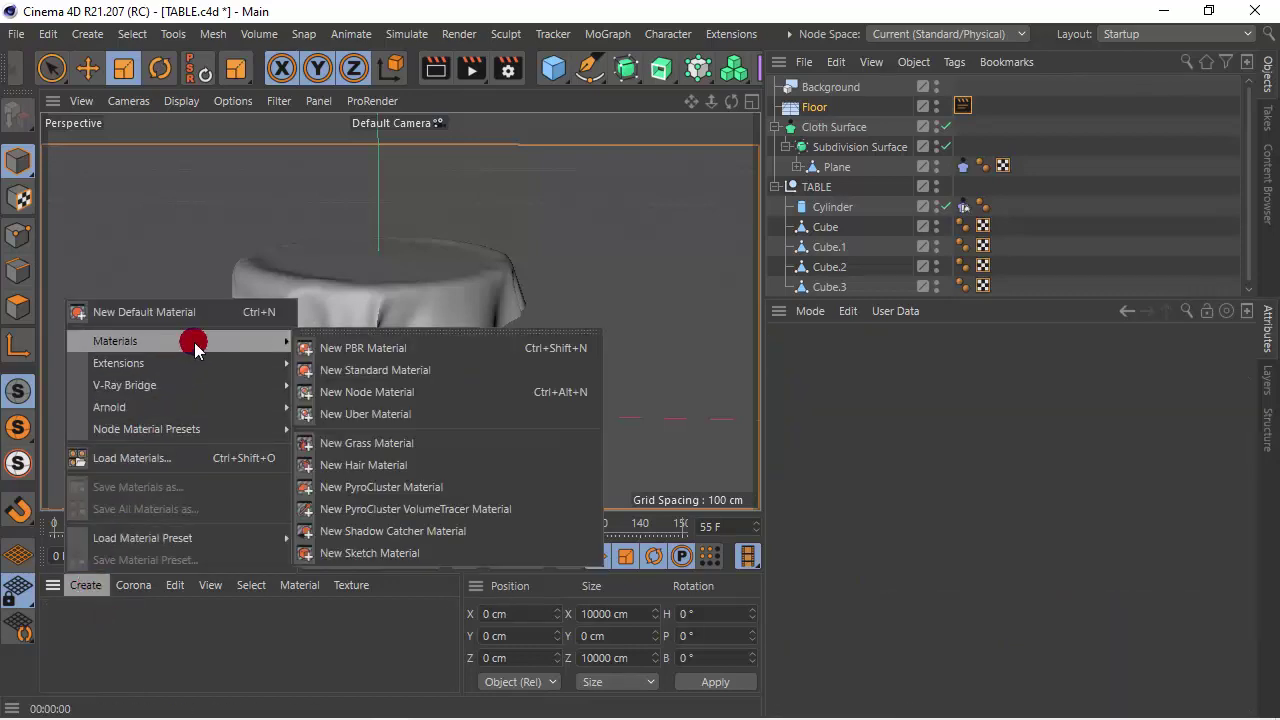
# - Create a new material Mat with the red picnic checkered image as its colour texture
pyautogui.click(345, 370)
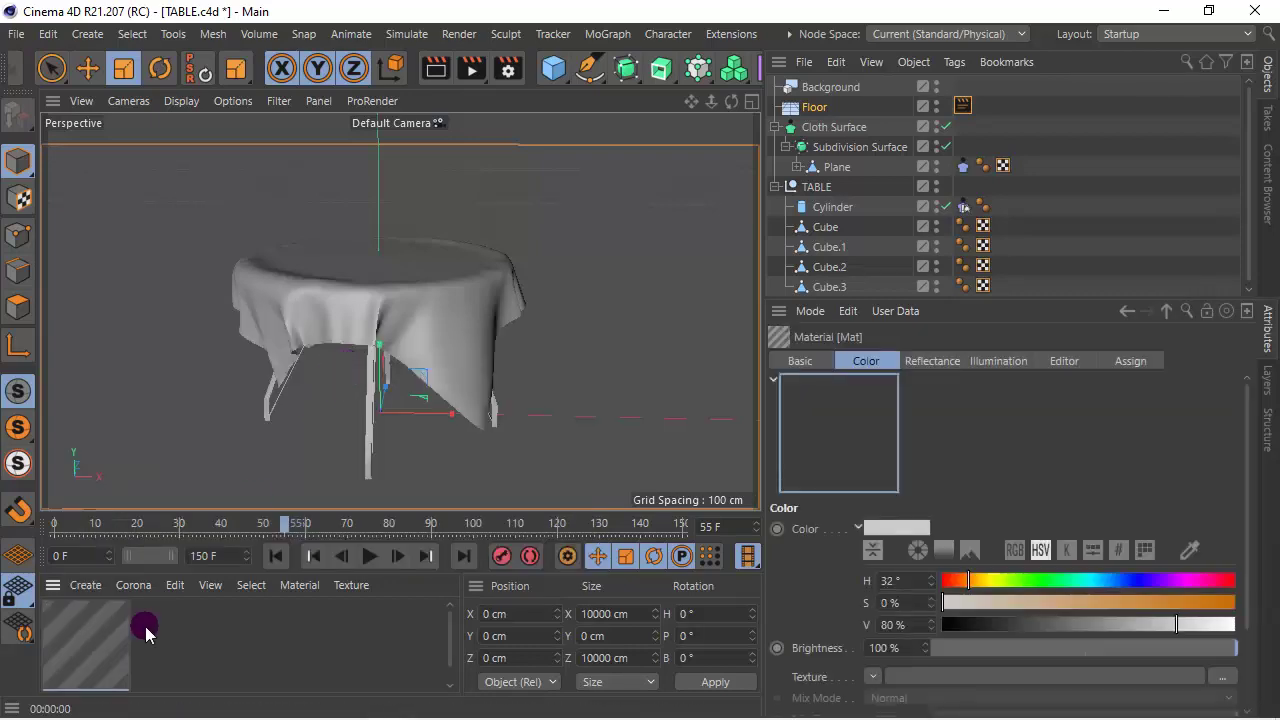
pyautogui.doubleClick(90, 645)
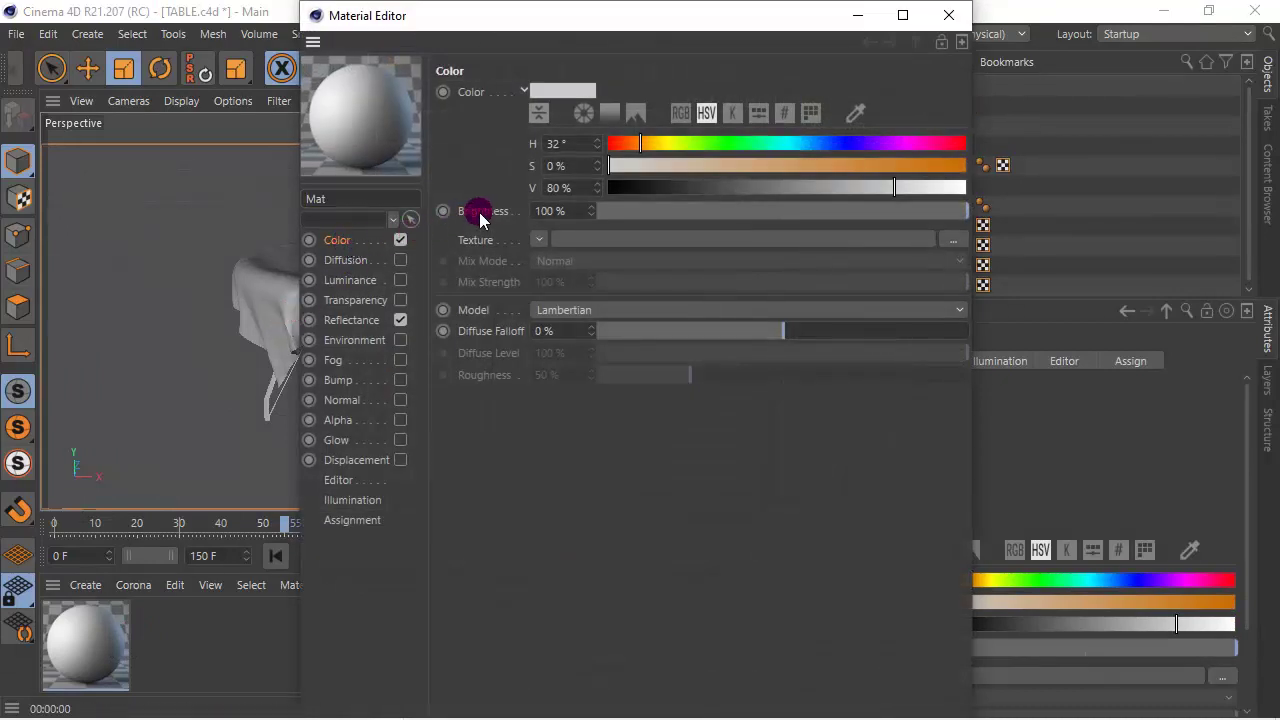
pyautogui.click(471, 240)
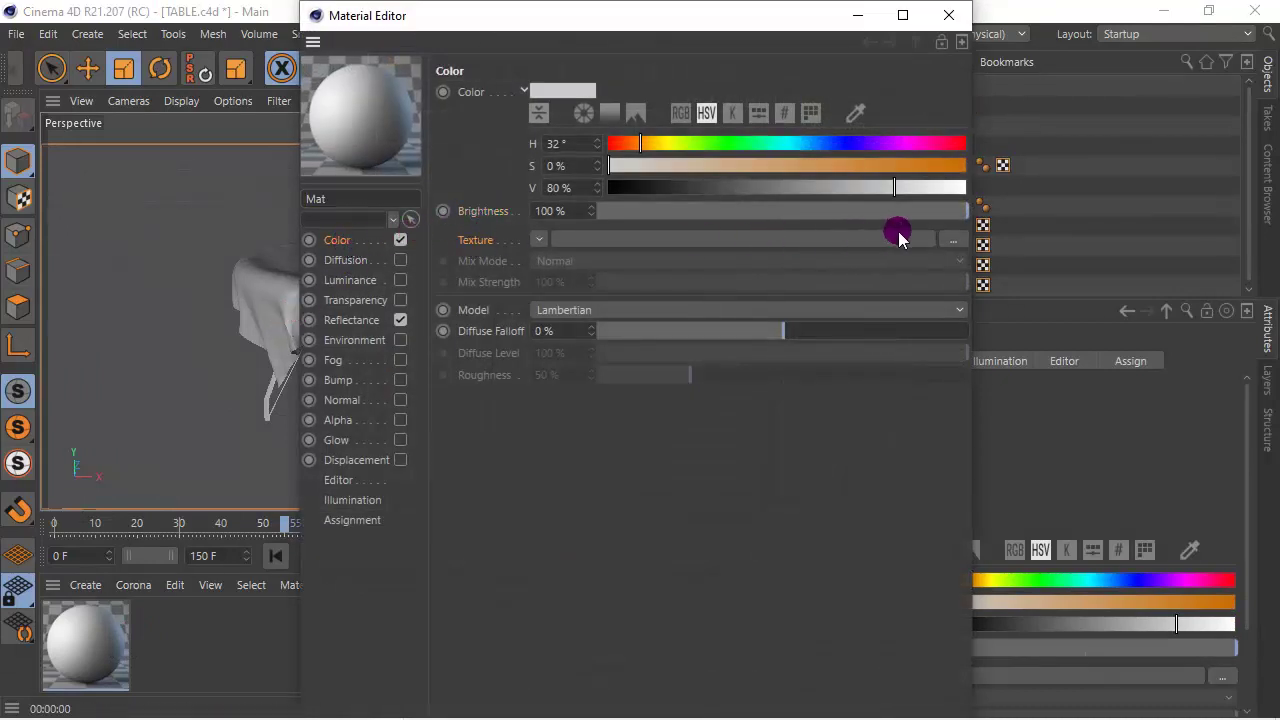
pyautogui.click(955, 238)
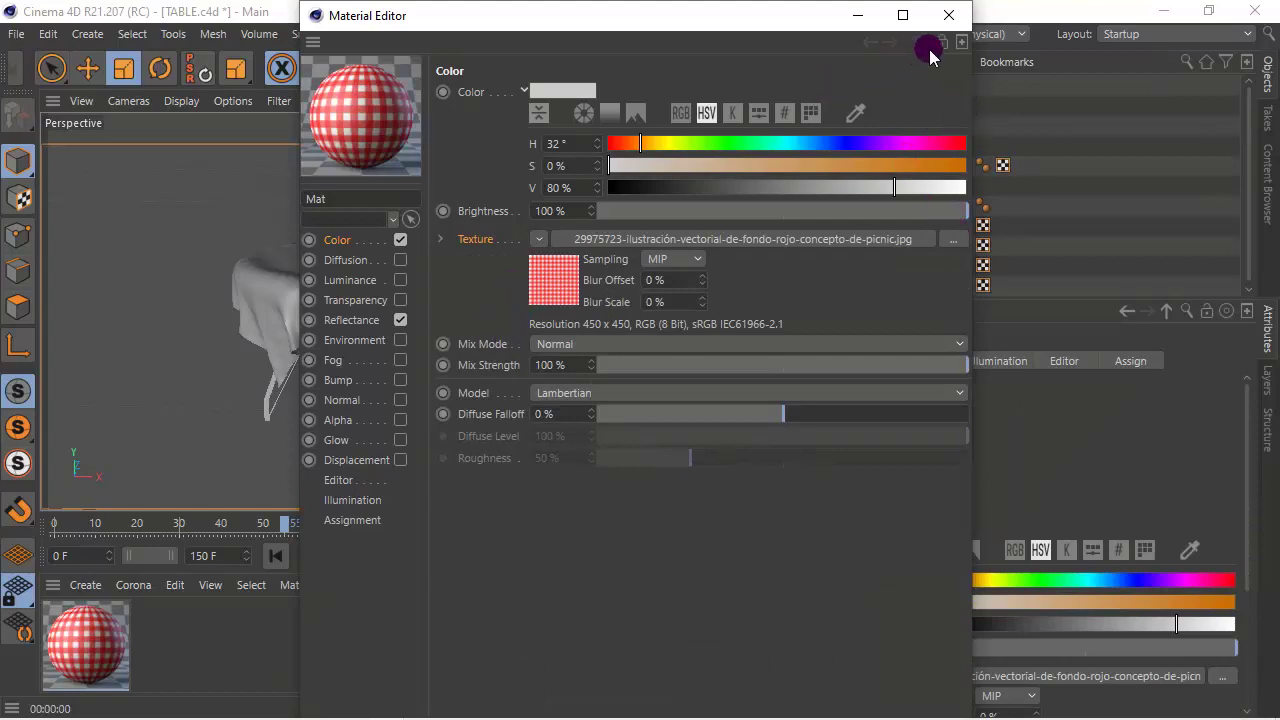
pyautogui.click(949, 15)
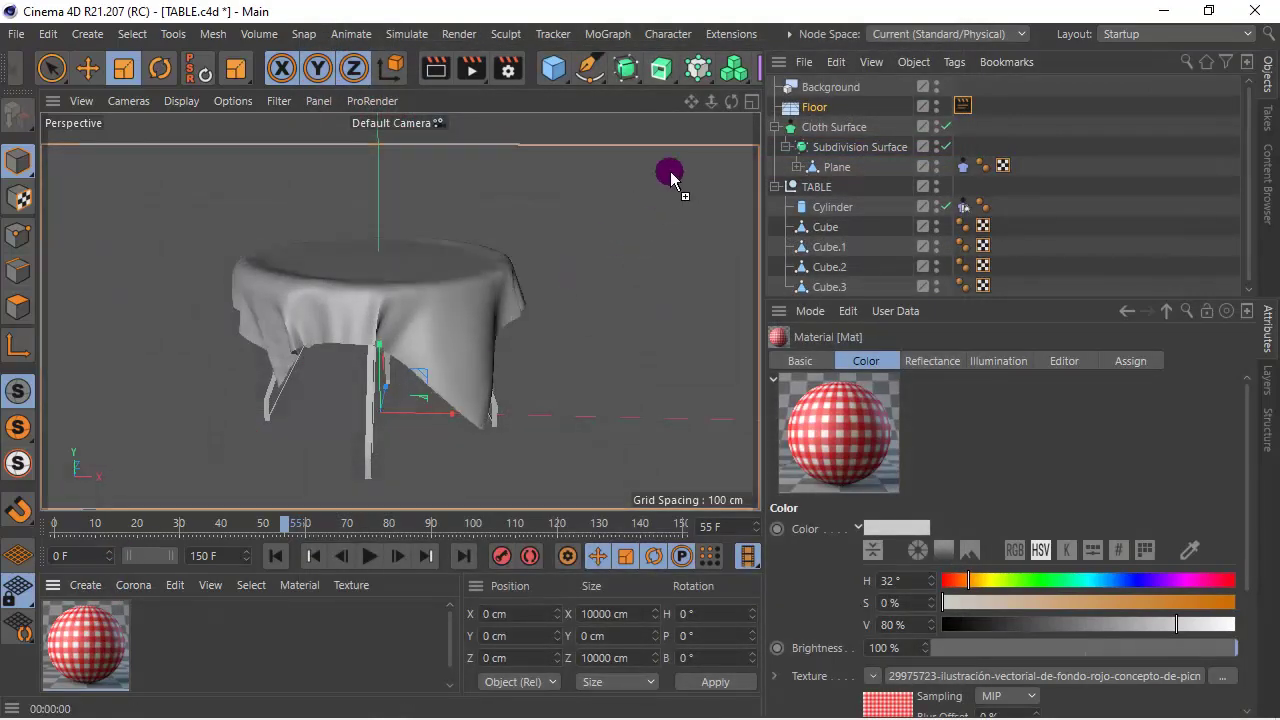
# - Apply the checkered Mat to the cloth Plane and preview a render
pyautogui.moveTo(297, 505); pyautogui.dragTo(822, 168)
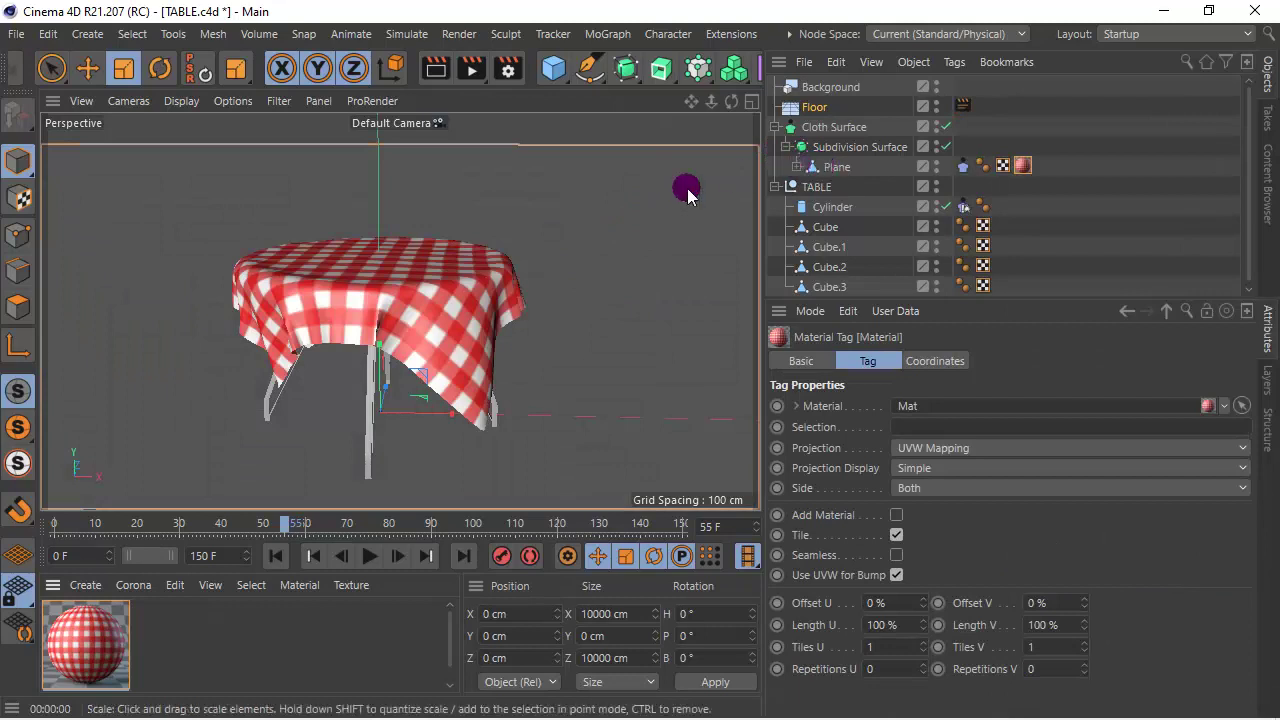
pyautogui.click(430, 70)
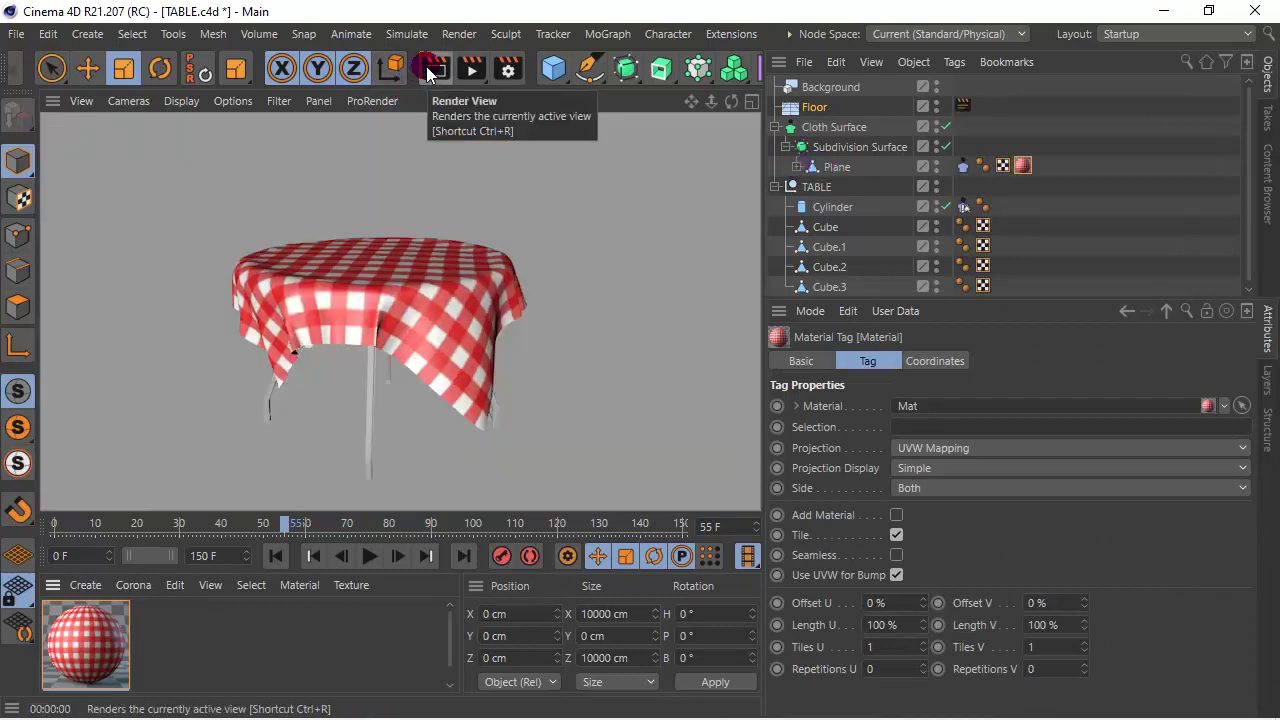
pyautogui.click(90, 590)
pyautogui.moveTo(115, 341)
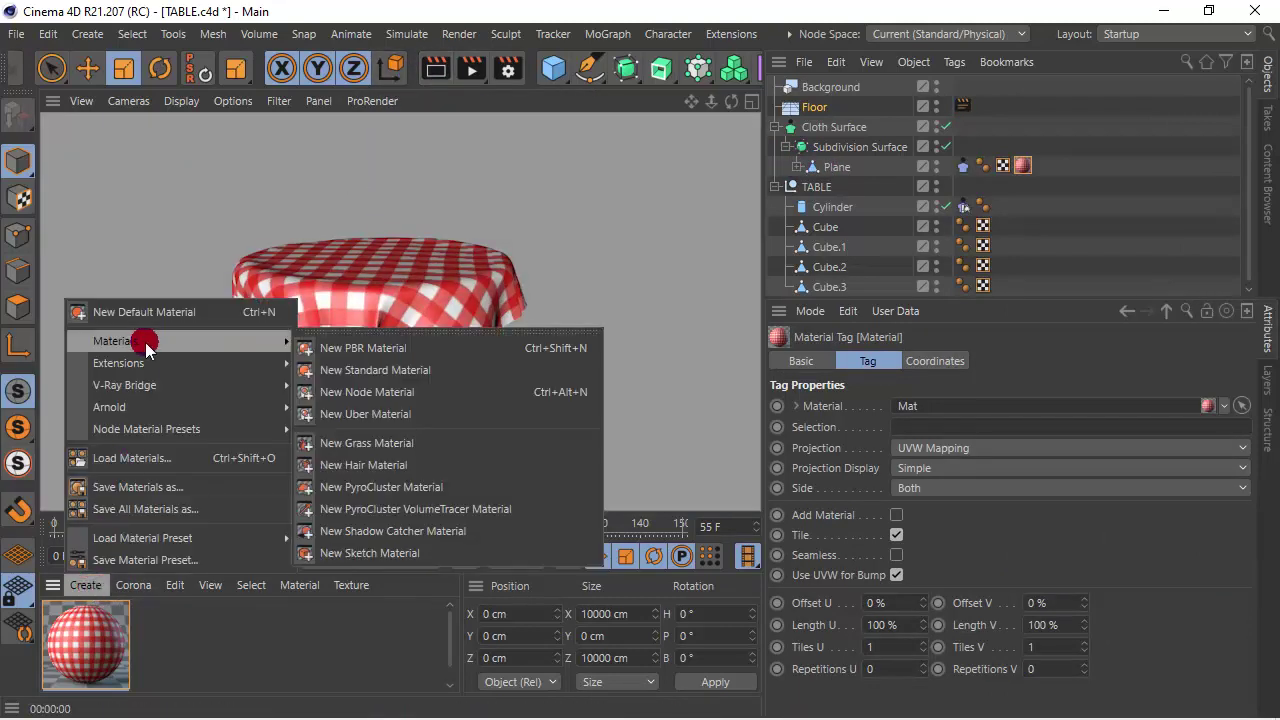
# - Create a black Mat.1 with specular width 26% and falloff -15%
pyautogui.click(352, 370)
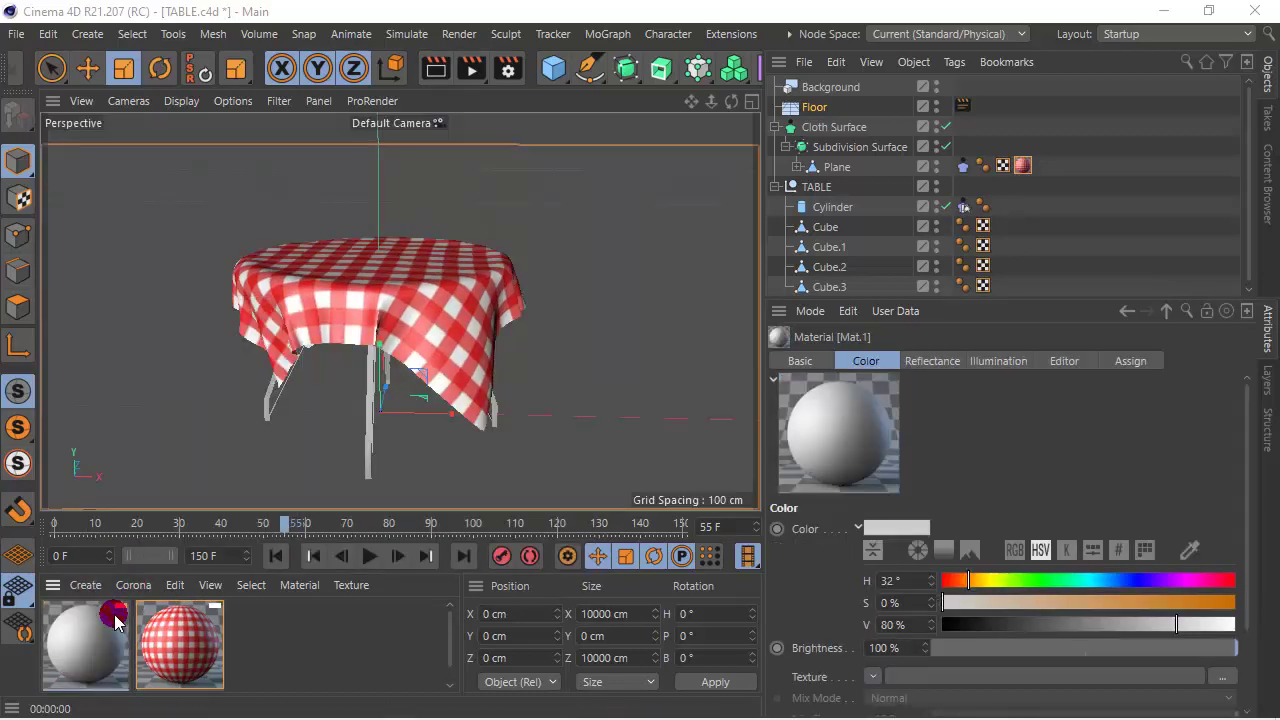
pyautogui.doubleClick(105, 615)
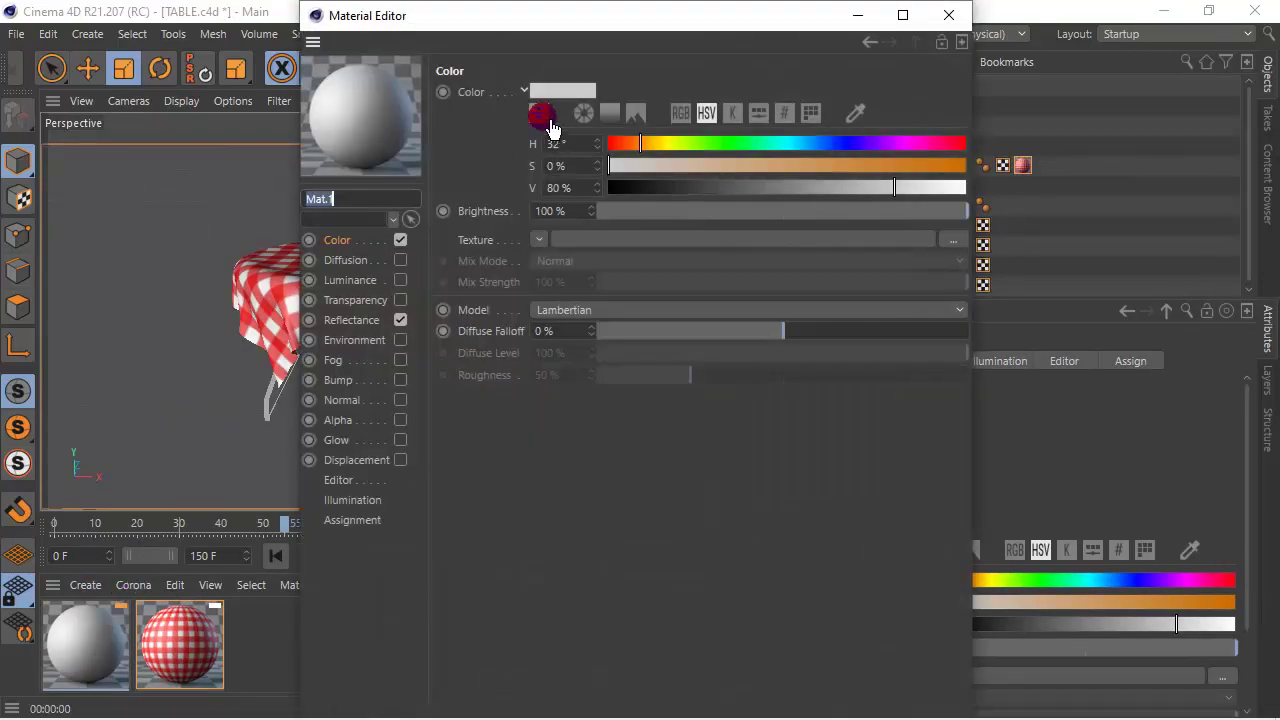
pyautogui.click(609, 112)
pyautogui.moveTo(557, 206); pyautogui.dragTo(535, 336)
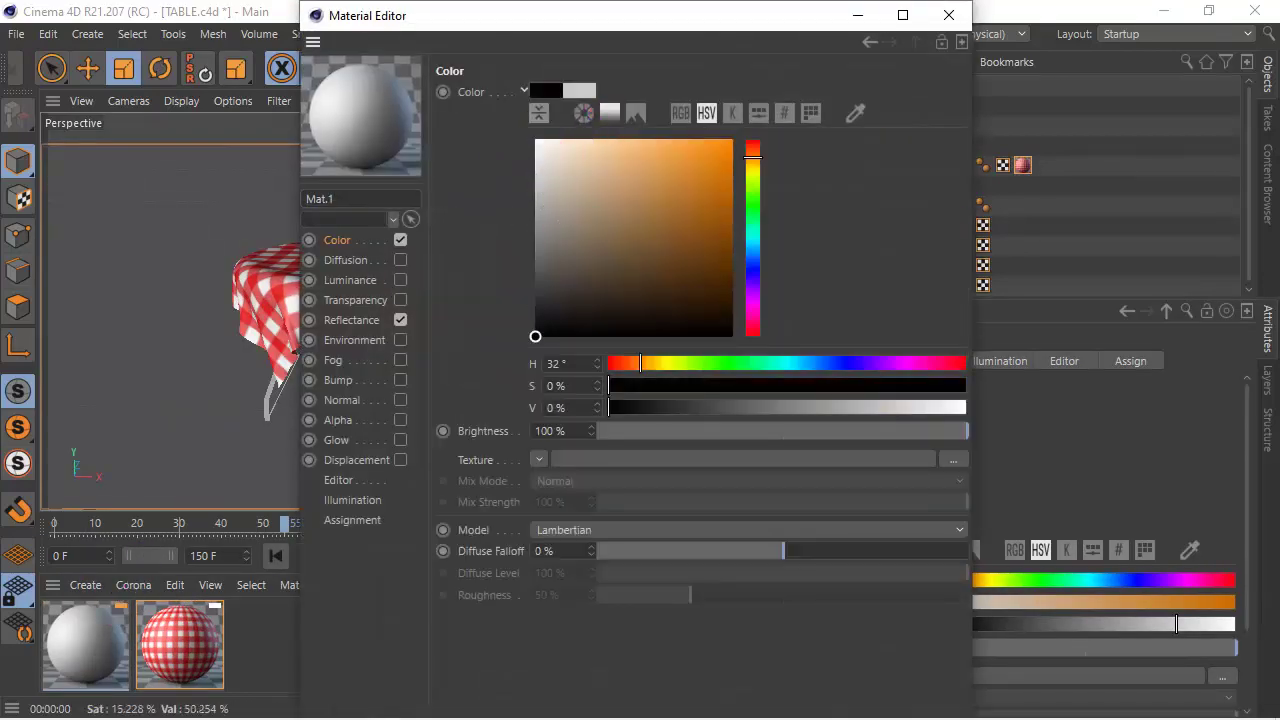
pyautogui.click(352, 319)
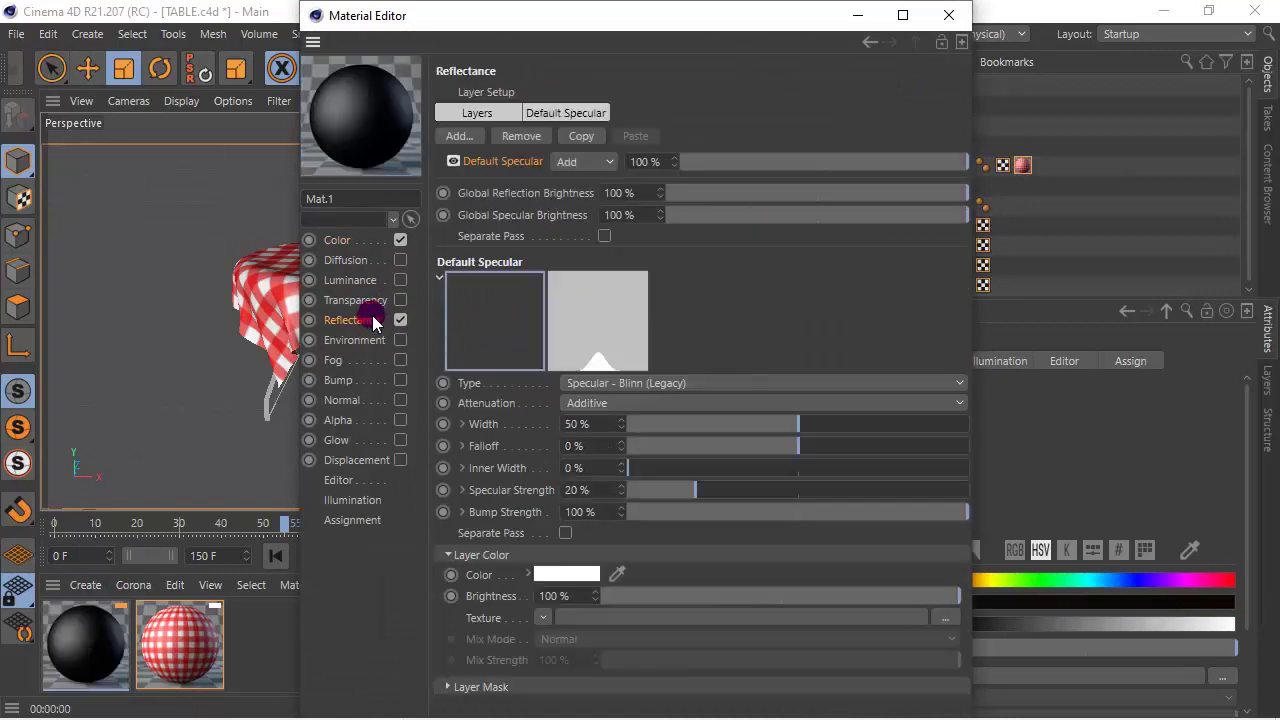
pyautogui.click(717, 424)
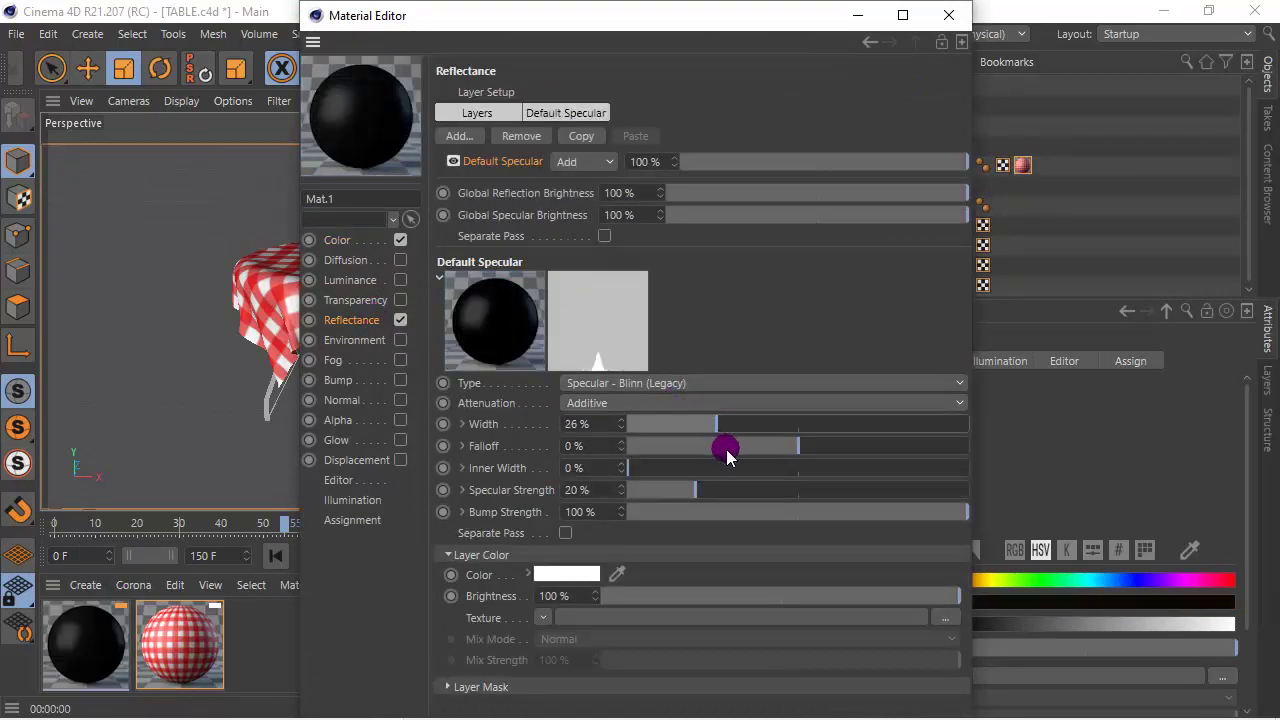
pyautogui.click(727, 447)
pyautogui.moveTo(732, 449); pyautogui.dragTo(757, 451)
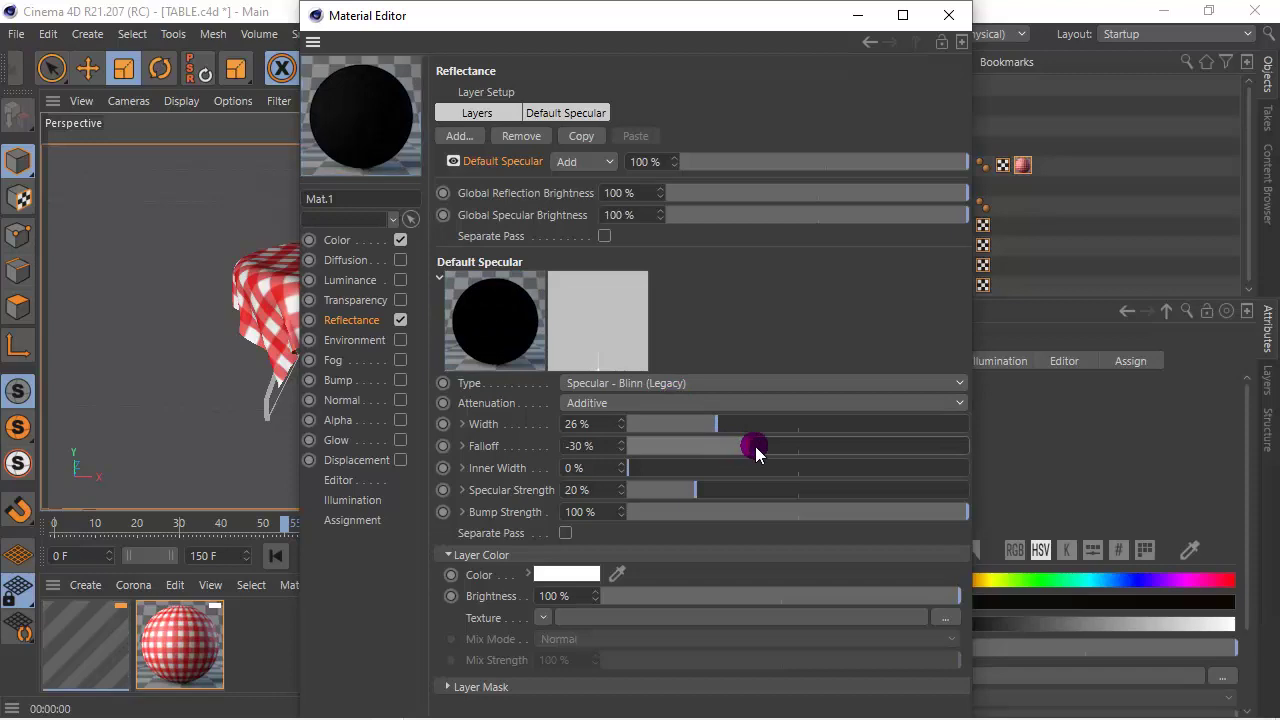
pyautogui.click(948, 15)
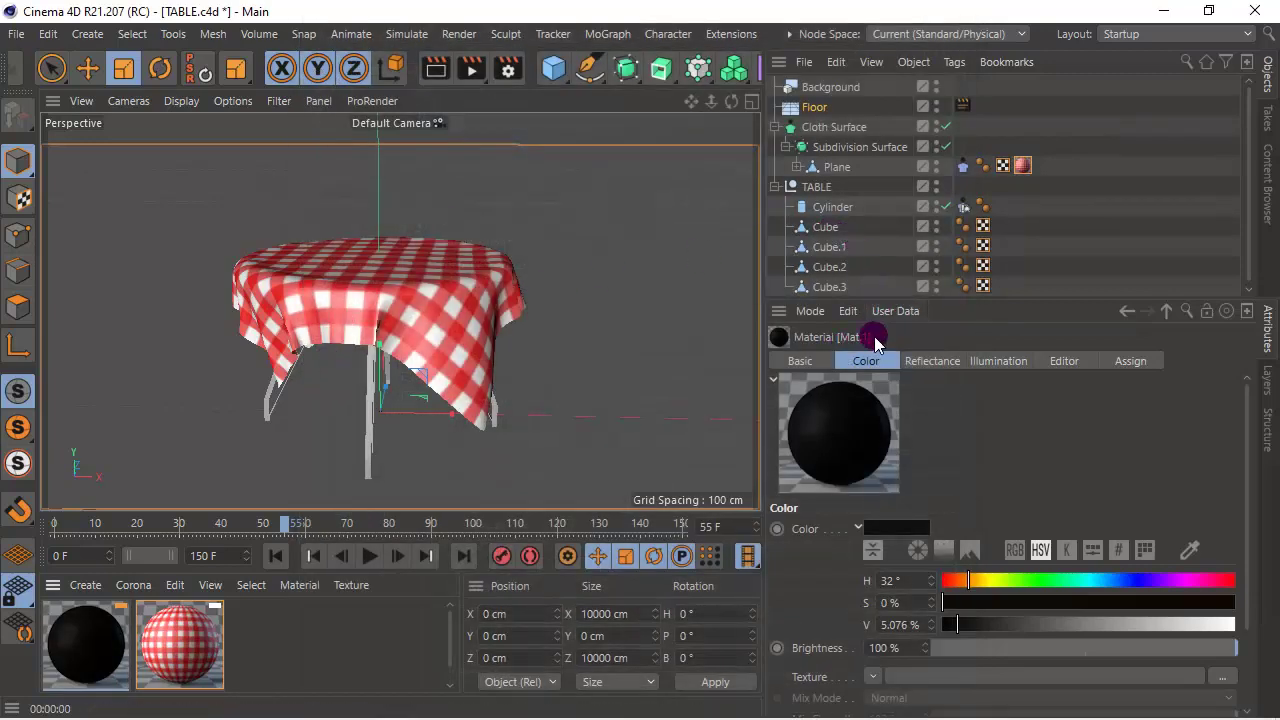
# - Apply Mat.1 to the four legs Cube to Cube.3 and render a preview
pyautogui.moveTo(882, 300); pyautogui.dragTo(890, 408)
pyautogui.moveTo(831, 355); pyautogui.dragTo(826, 226)
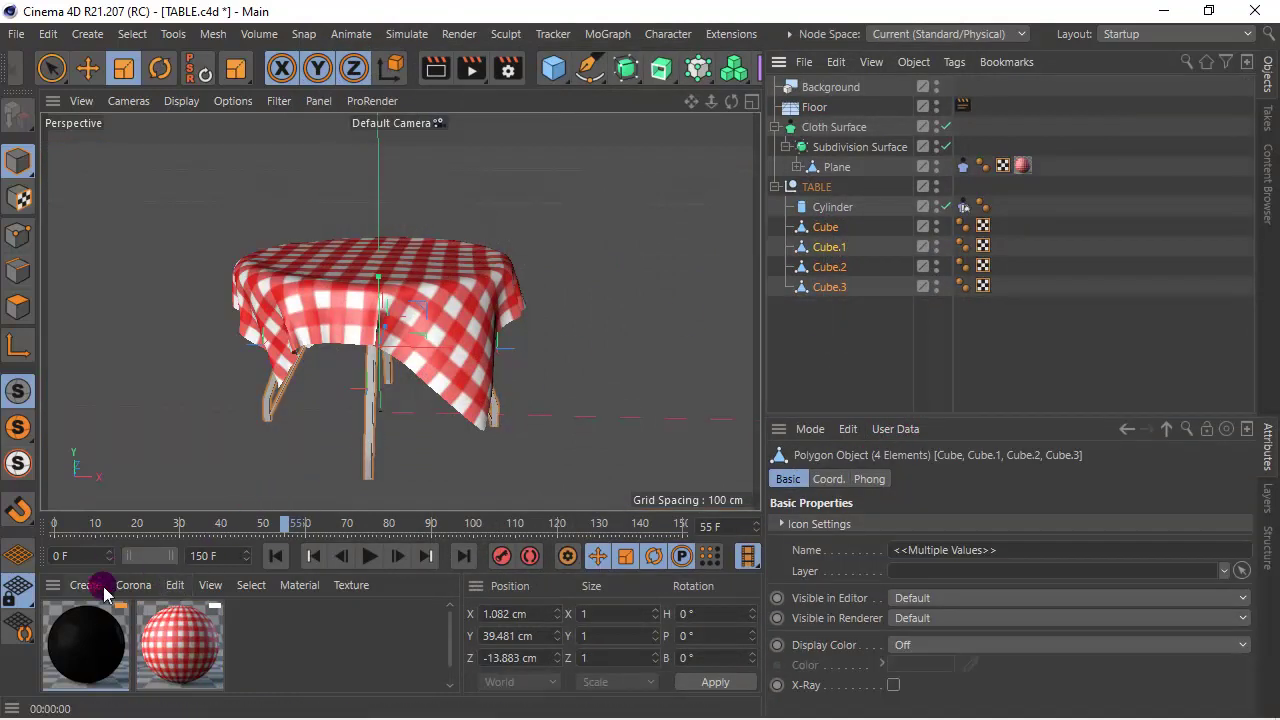
pyautogui.moveTo(168, 595); pyautogui.dragTo(368, 386)
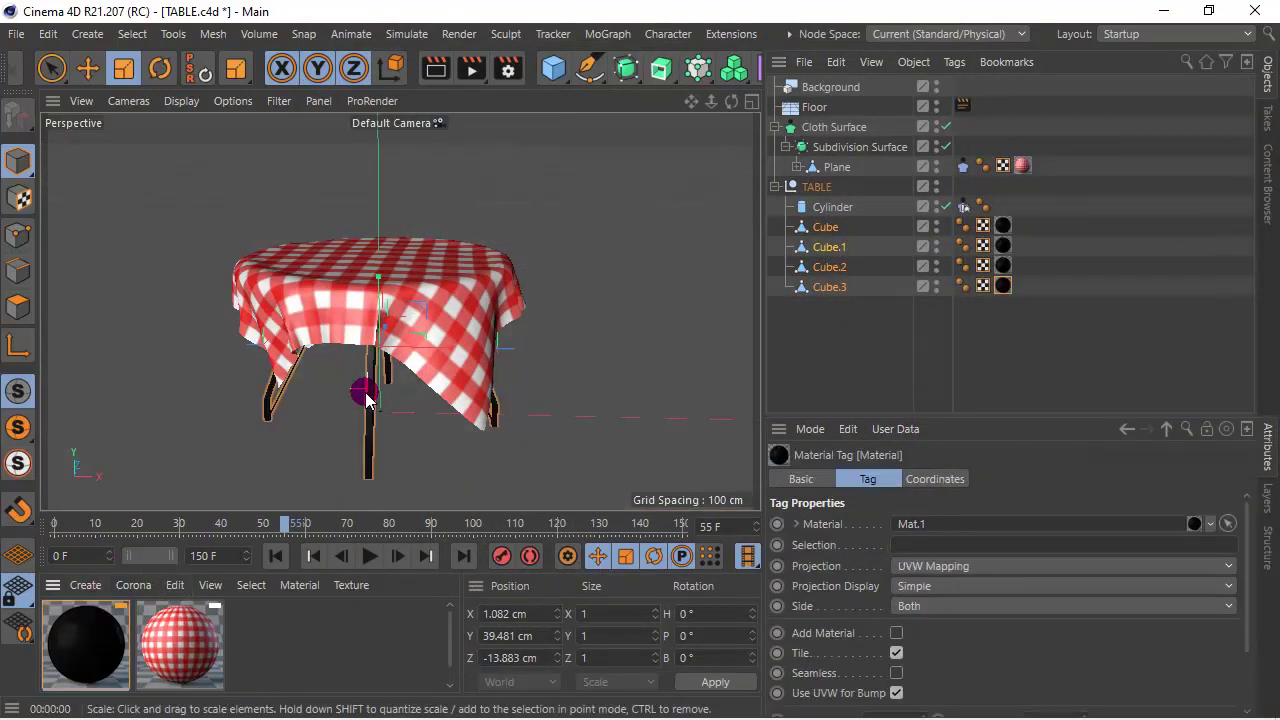
pyautogui.hotkey('ctrl', 'r')
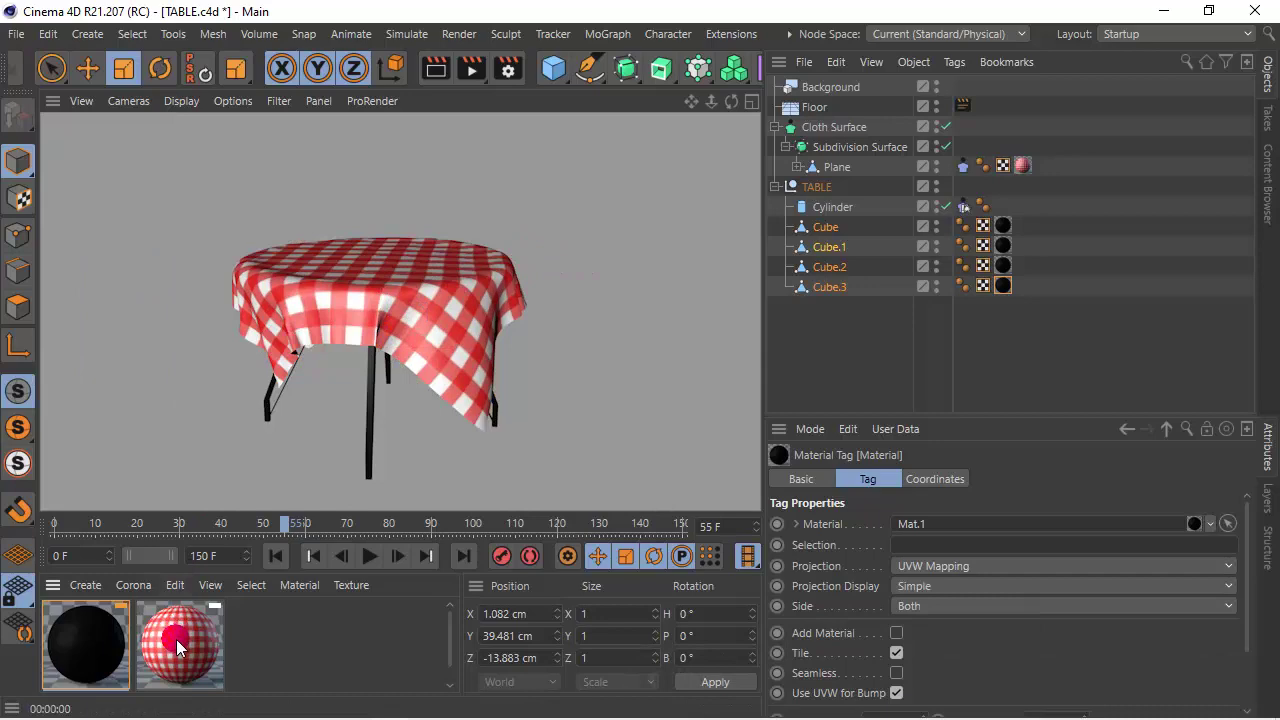
# - Duplicate the checkered material as Mat.2 and clear its checkered colour texture
pyautogui.doubleClick(280, 630)
pyautogui.doubleClick(275, 640)
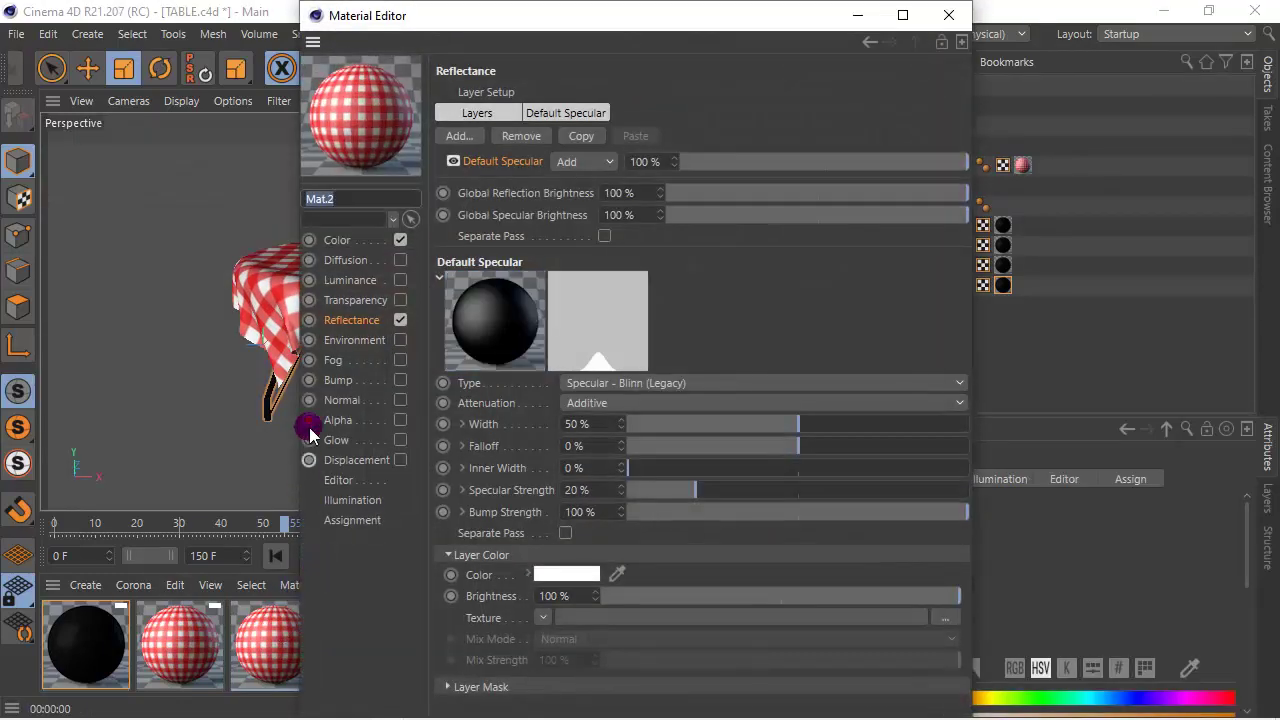
pyautogui.click(342, 245)
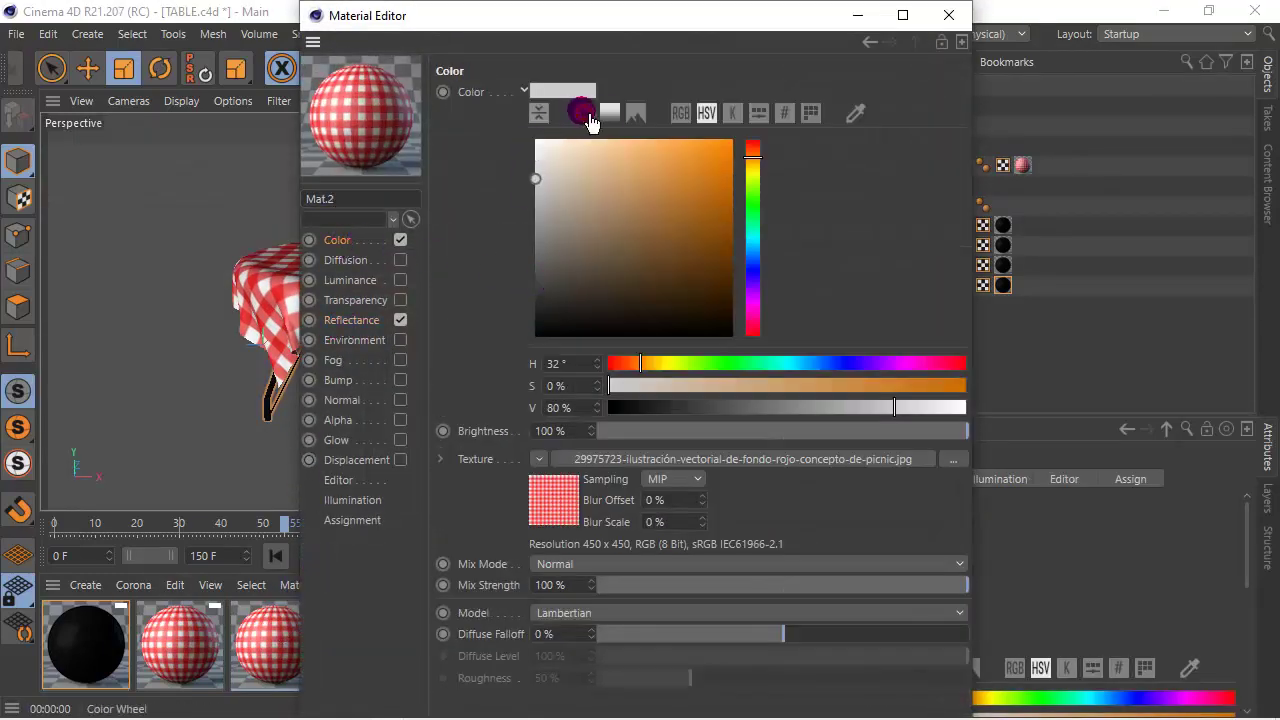
pyautogui.click(596, 116)
pyautogui.click(341, 243)
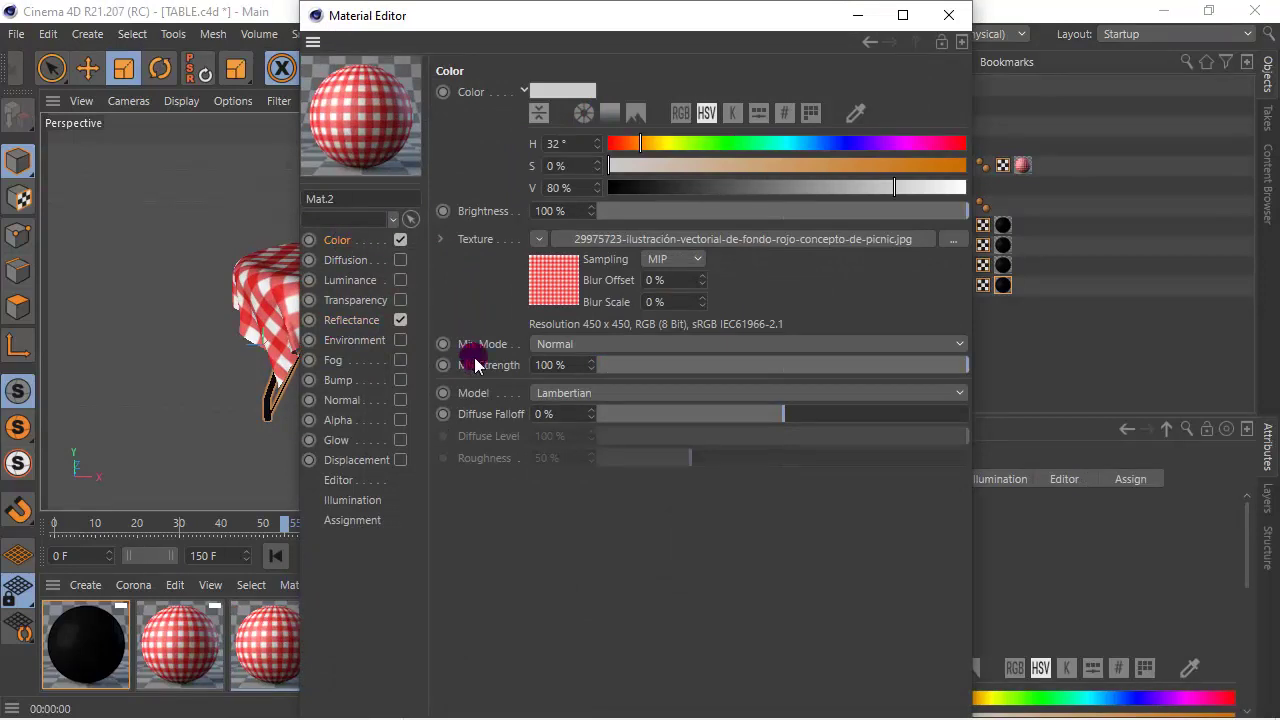
pyautogui.click(539, 239)
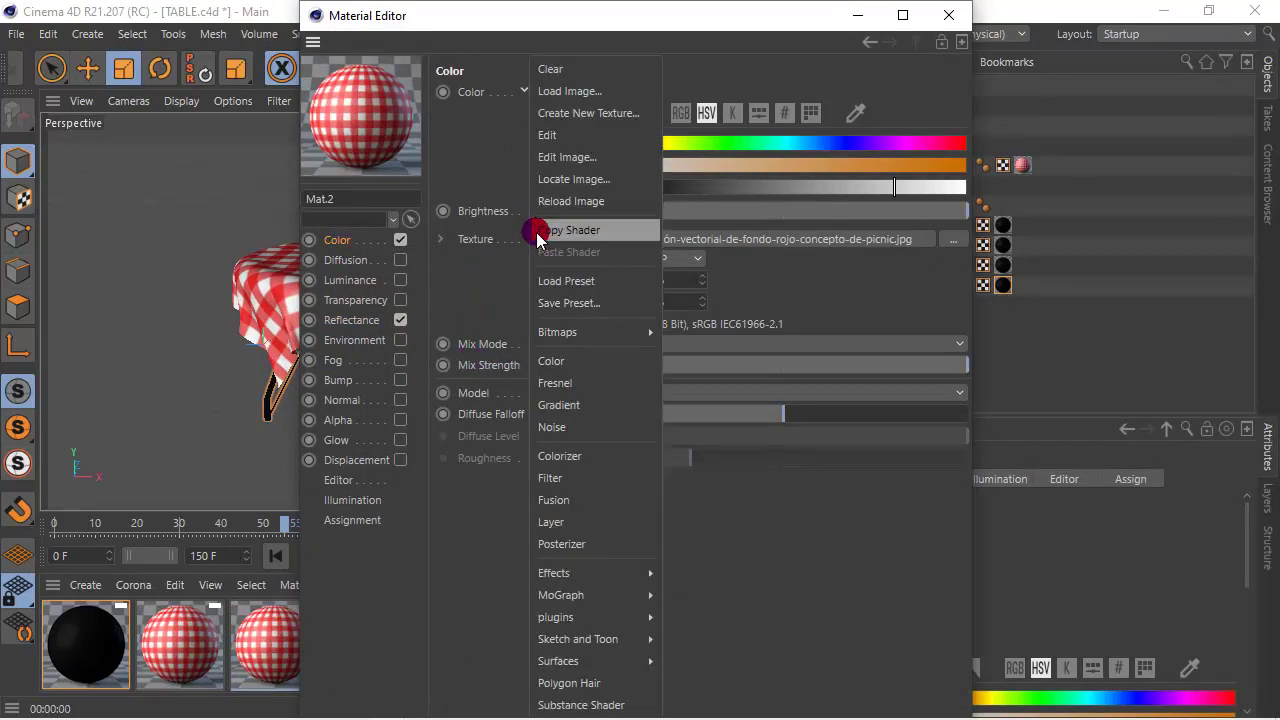
pyautogui.click(553, 71)
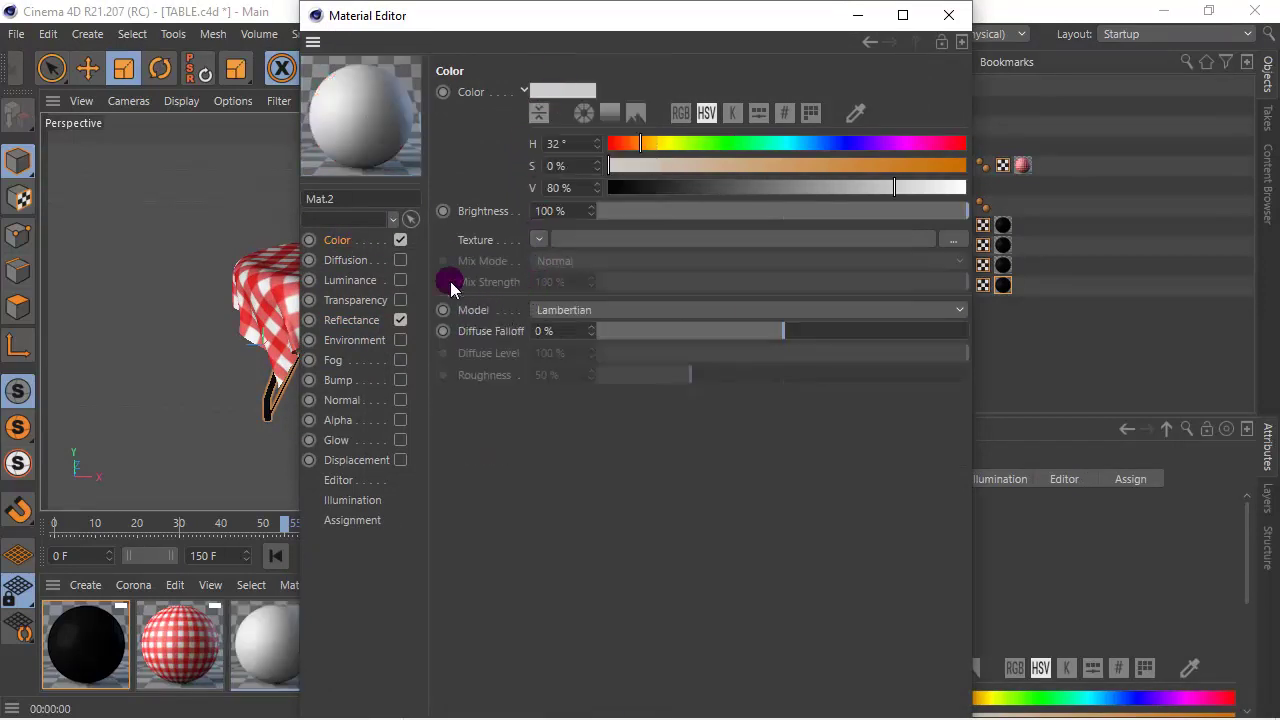
# - Load wood oak.jpg into Mat.2's colour and apply it to the tabletop Cylinder at frame 0
pyautogui.click(508, 240)
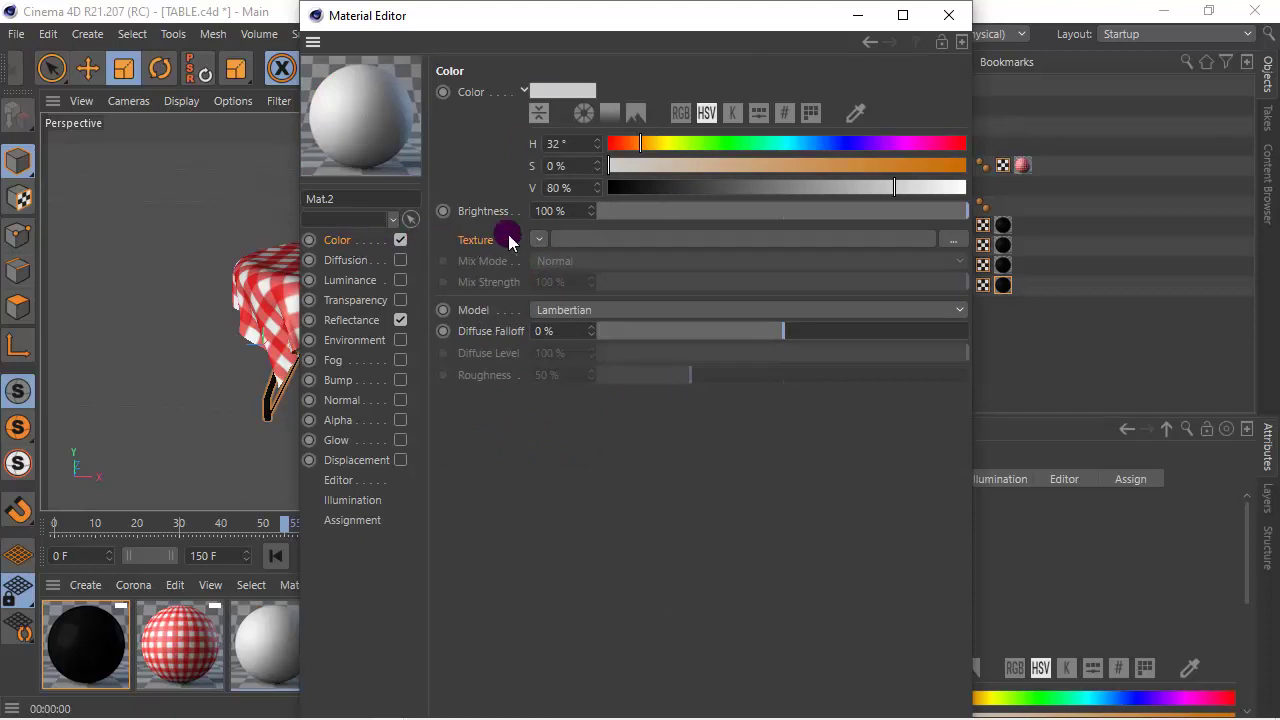
pyautogui.click(954, 239)
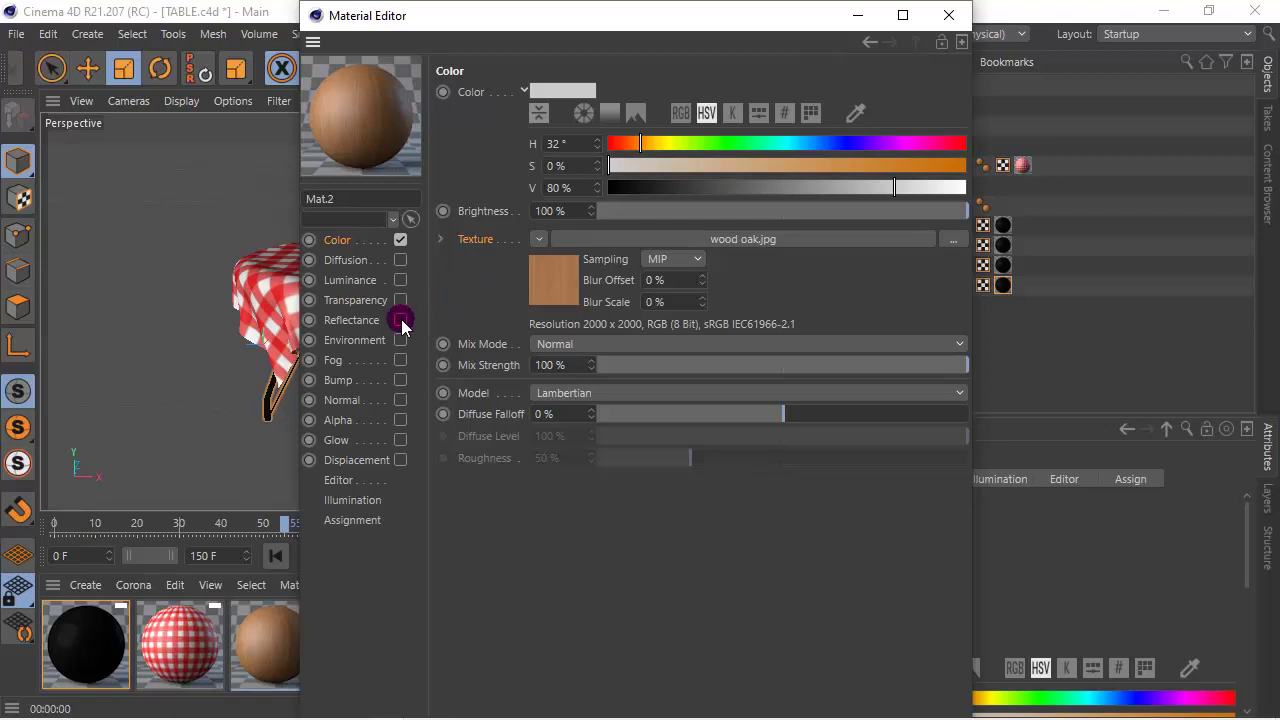
pyautogui.click(948, 15)
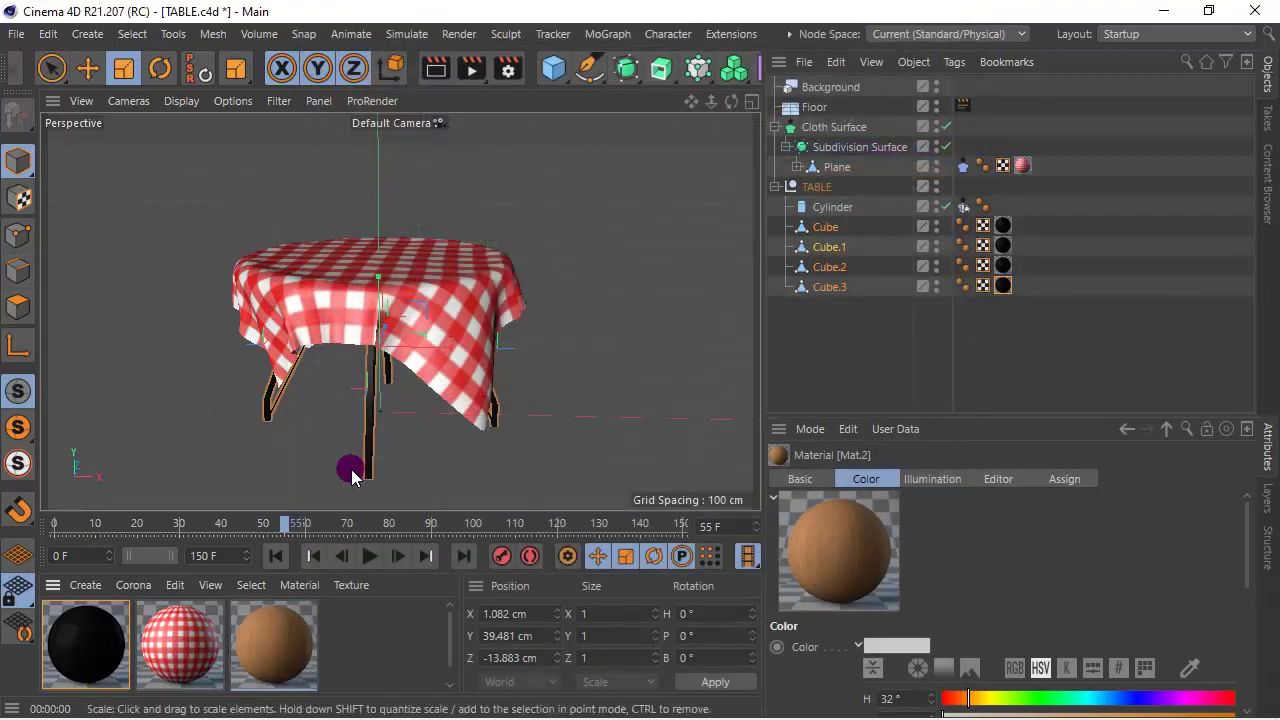
pyautogui.click(276, 556)
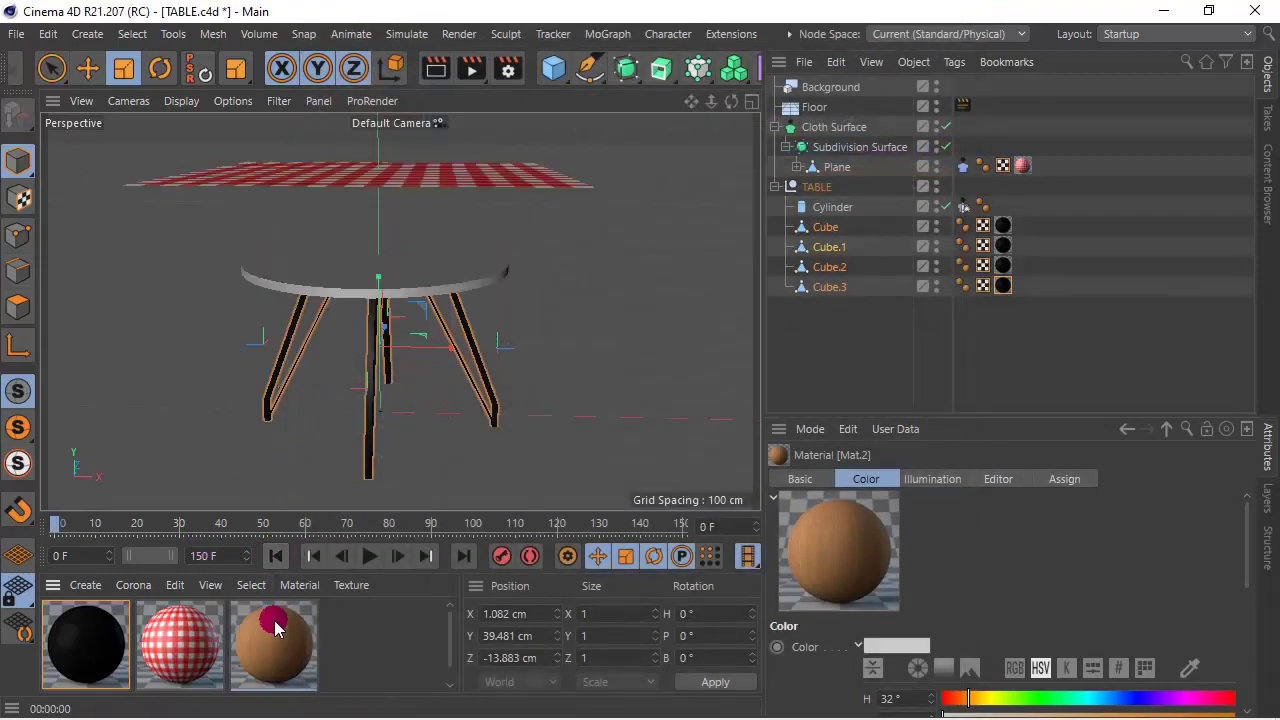
pyautogui.moveTo(271, 630); pyautogui.dragTo(379, 290)
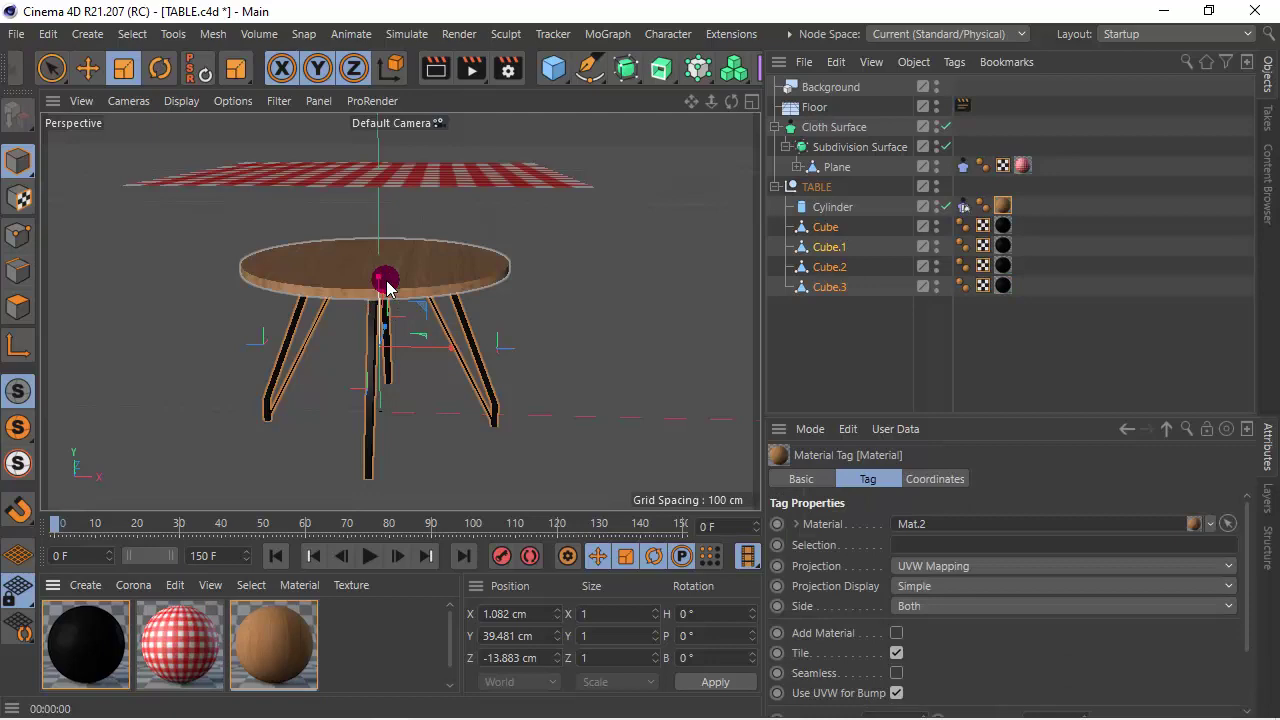
# - Turn off reflectance on the gingham Mat material
pyautogui.doubleClick(148, 628)
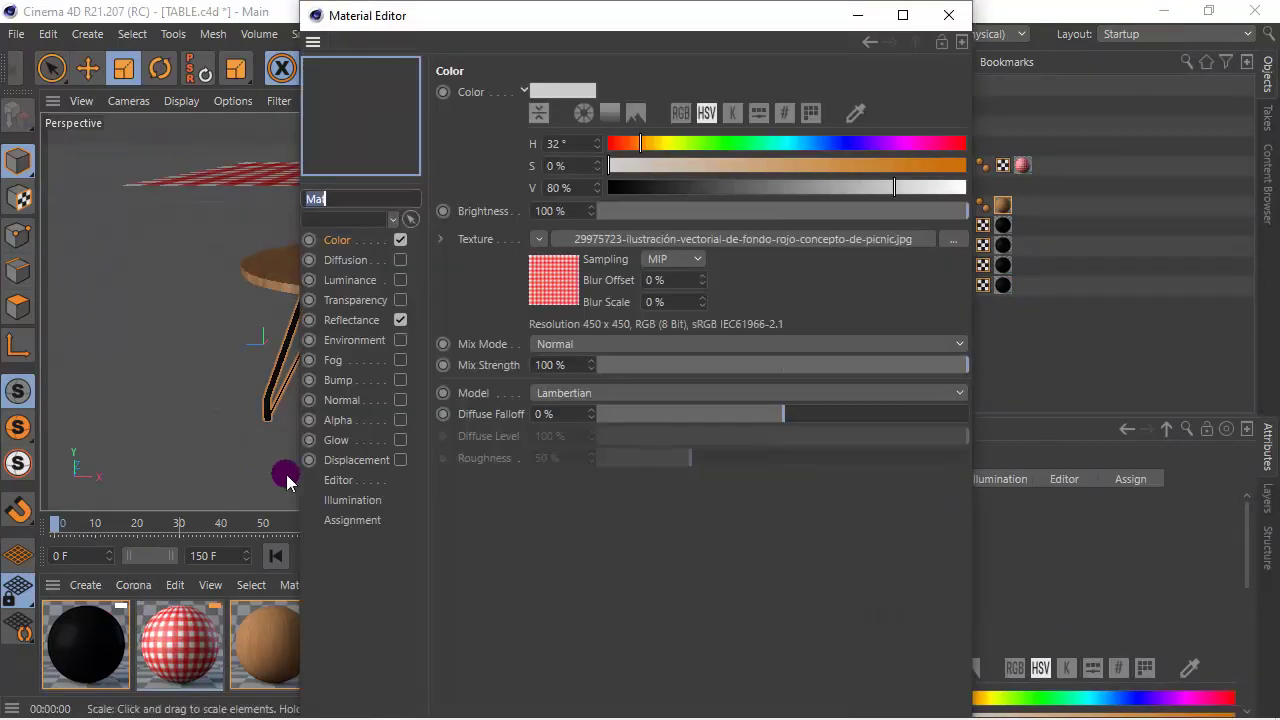
pyautogui.click(393, 324)
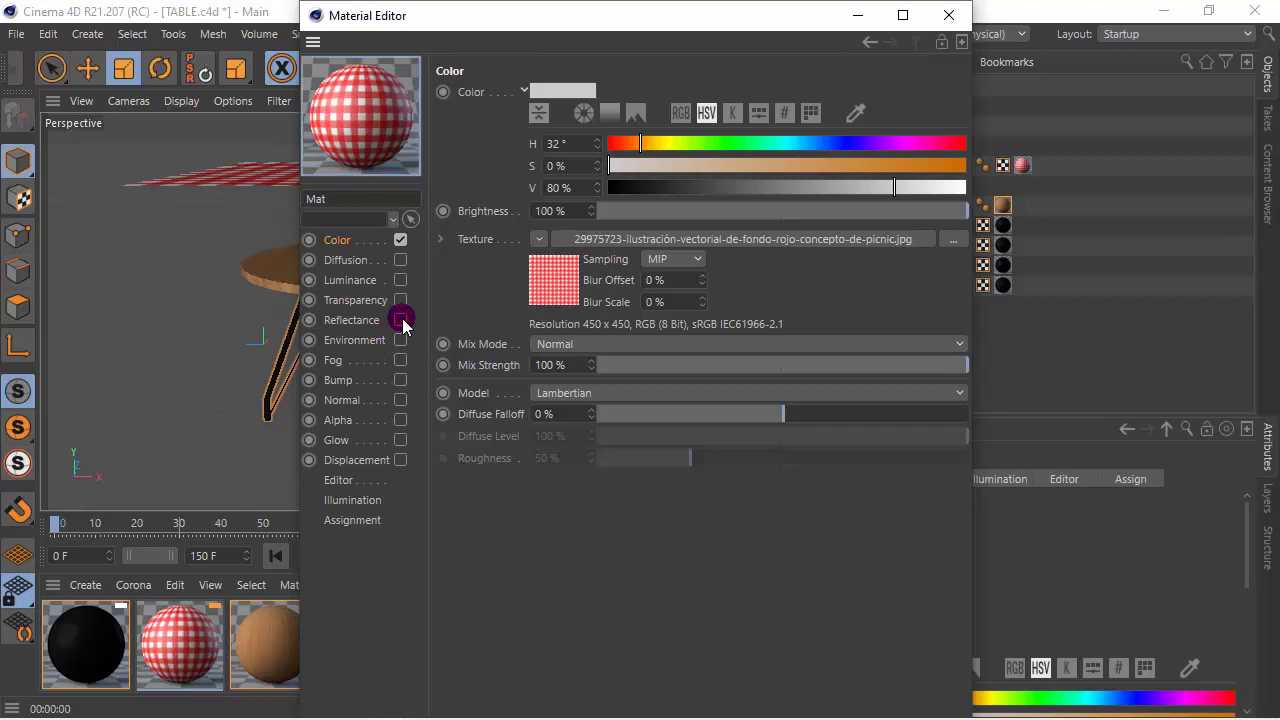
pyautogui.click(945, 15)
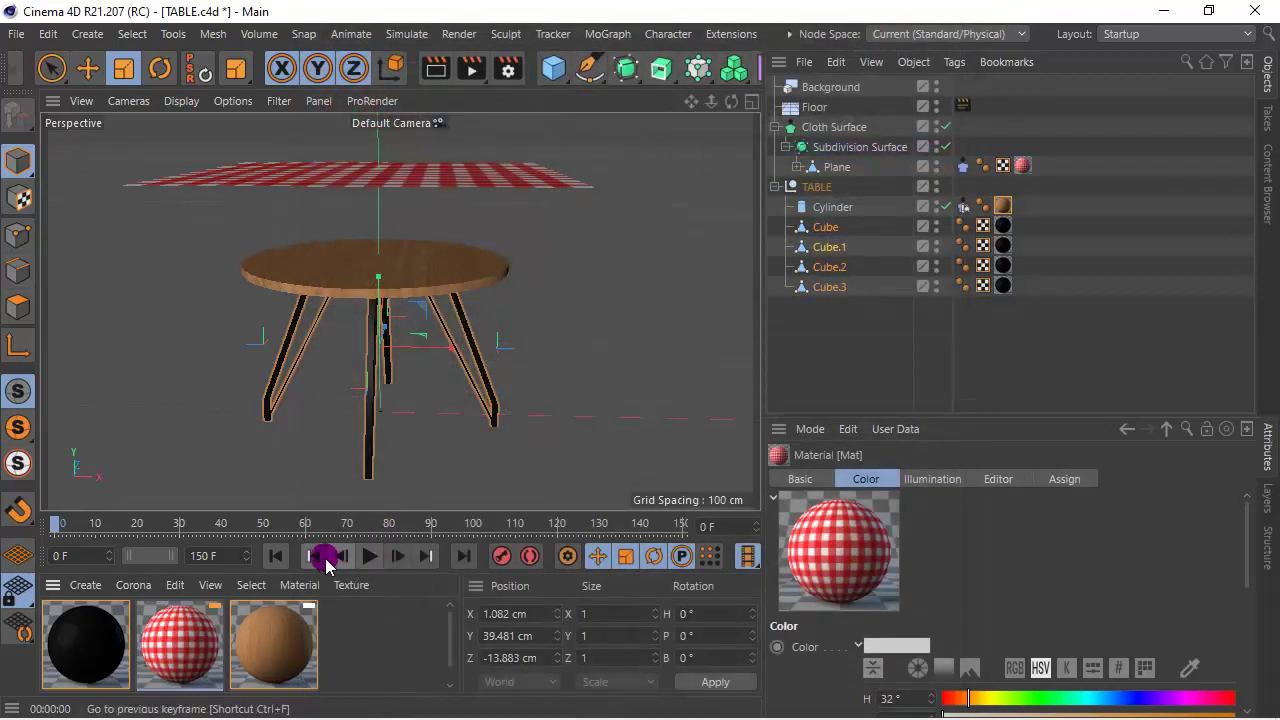
# - Replay the cloth simulation to frame 40, render a preview, and select the Plane's Cloth tag
pyautogui.click(372, 556)
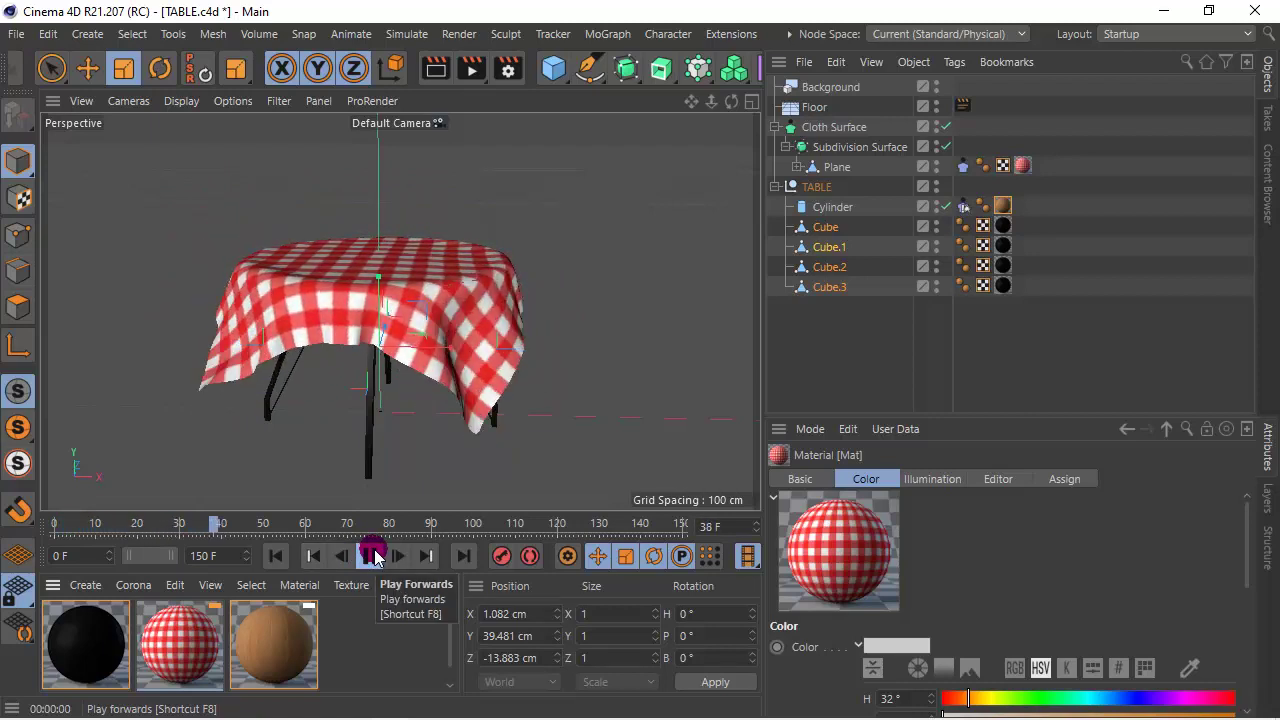
pyautogui.click(372, 556)
pyautogui.click(445, 60)
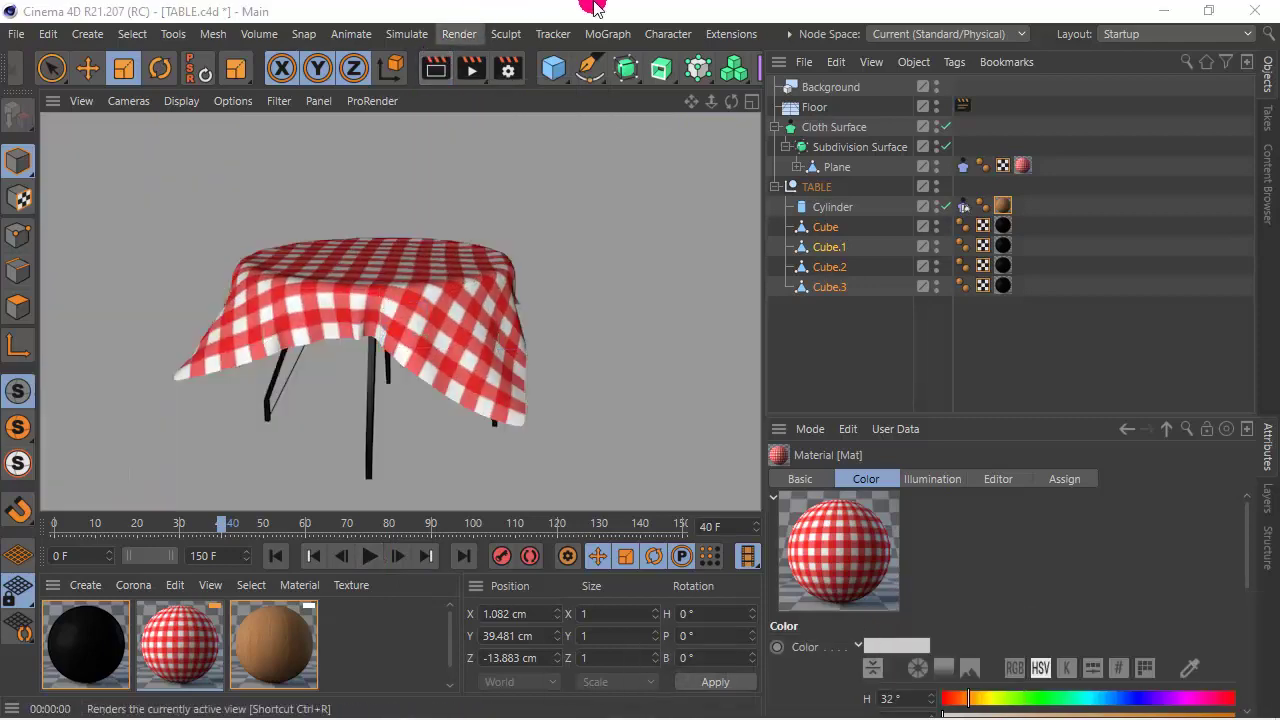
pyautogui.click(960, 172)
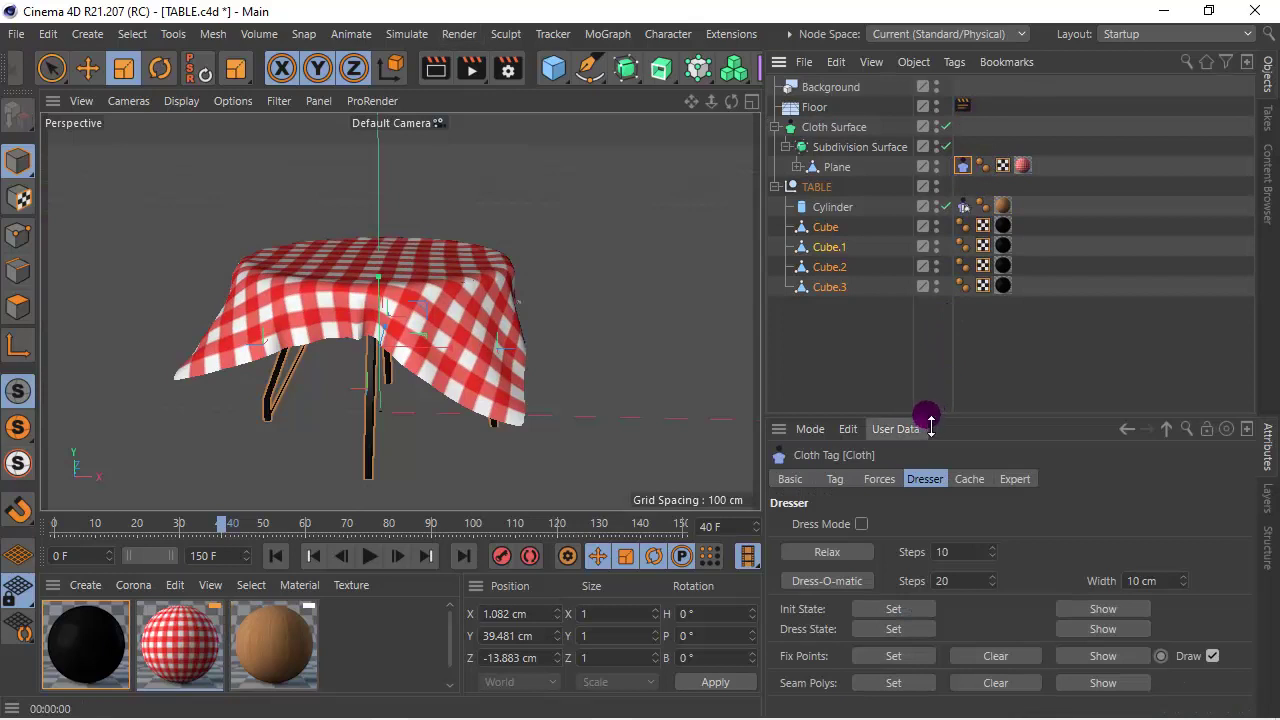
# - Rewind and replay the cloth simulation to frame 130, then render the draped gingham cloth
pyautogui.moveTo(930, 418); pyautogui.dragTo(937, 300)
pyautogui.click(880, 360)
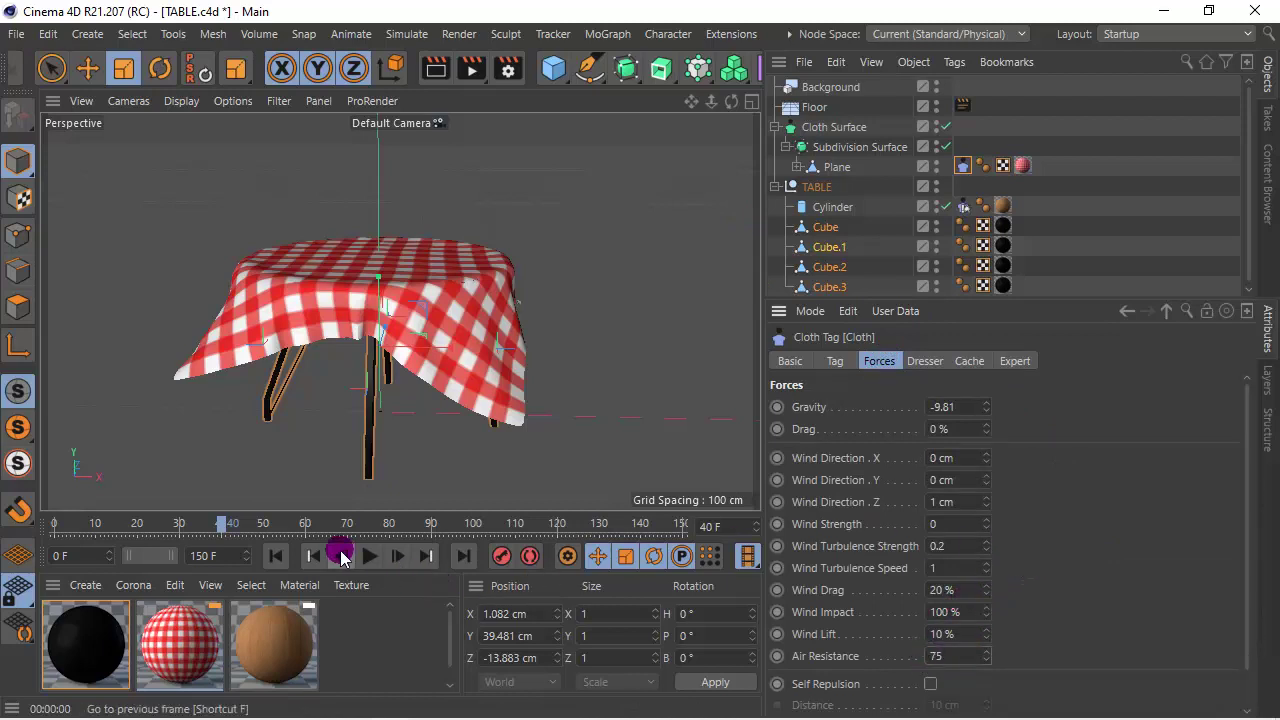
pyautogui.click(276, 556)
pyautogui.click(366, 563)
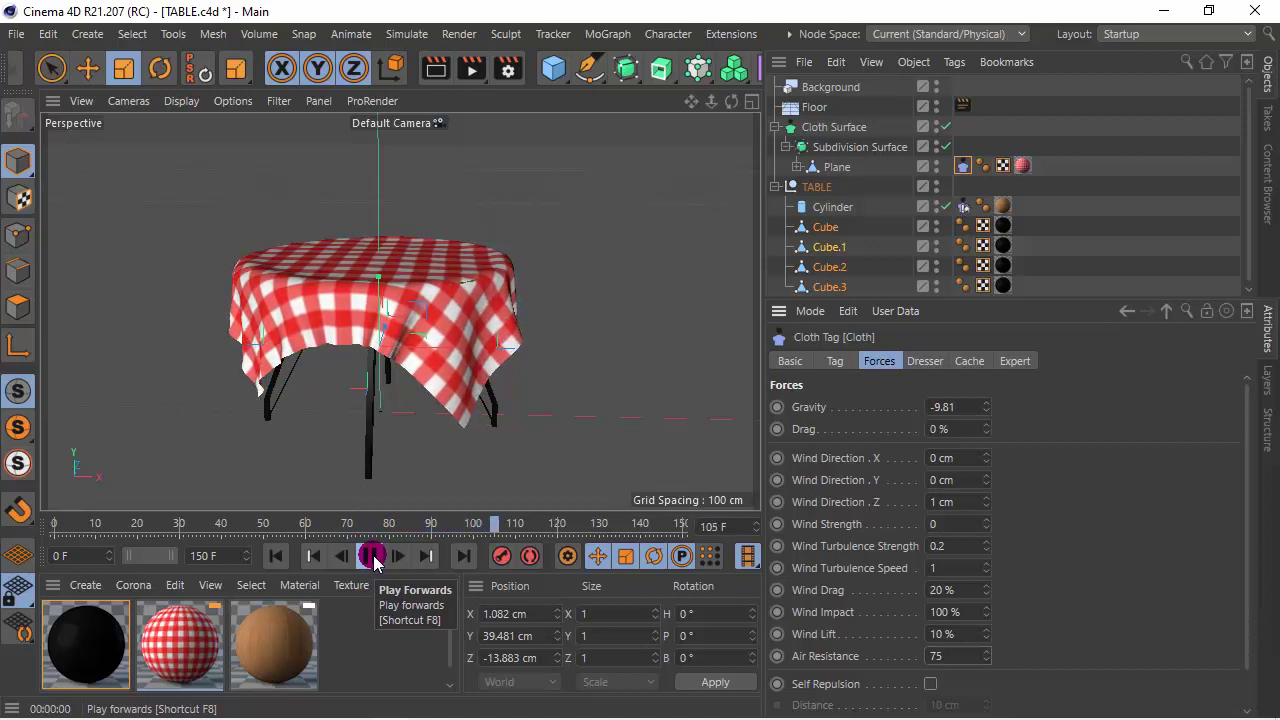
pyautogui.click(372, 557)
pyautogui.click(437, 68)
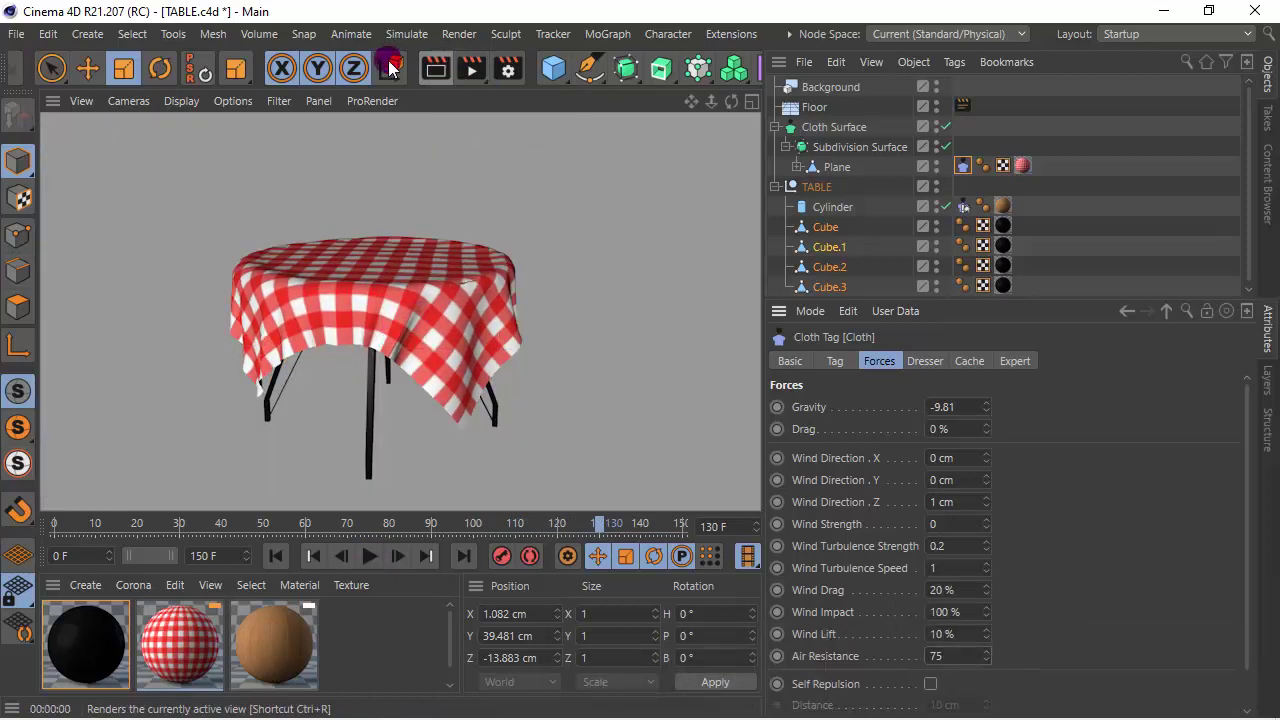
# - Set render output to All Frames with Best anti-aliasing, saved as AVI
pyautogui.click(510, 70)
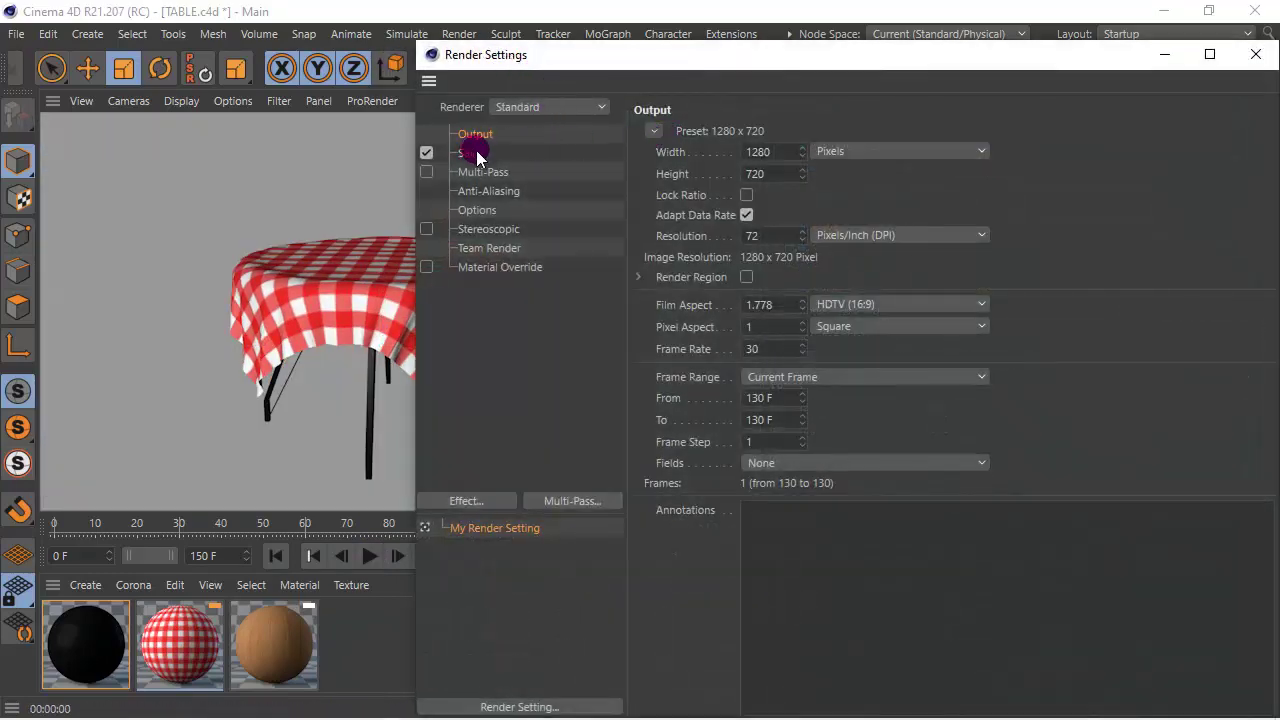
pyautogui.click(810, 380)
pyautogui.click(791, 441)
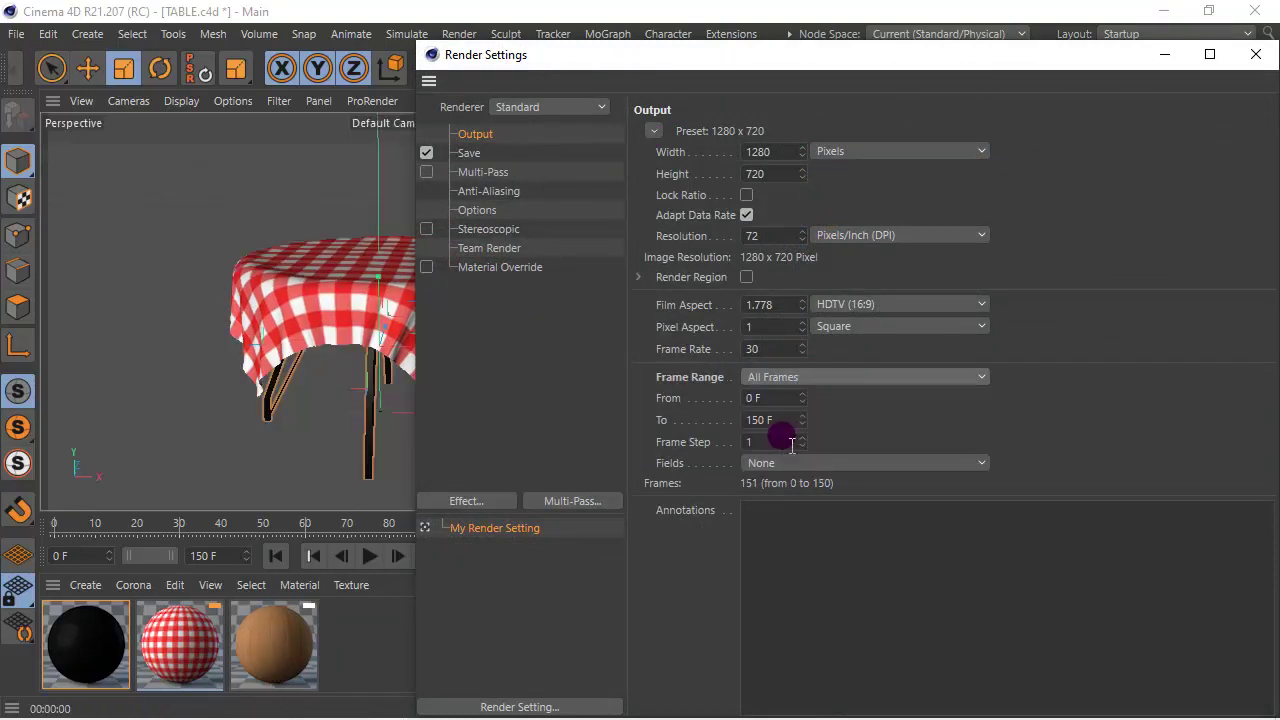
pyautogui.click(495, 191)
pyautogui.click(818, 132)
pyautogui.click(815, 195)
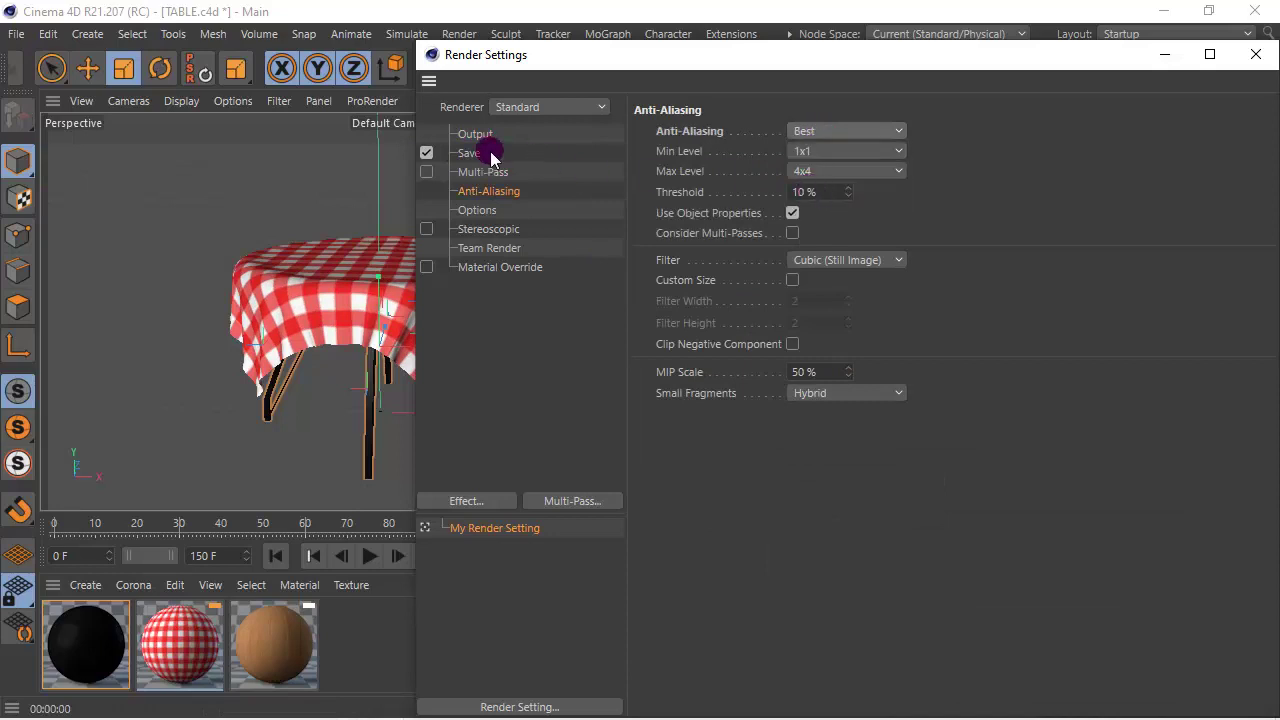
pyautogui.click(480, 152)
pyautogui.click(840, 192)
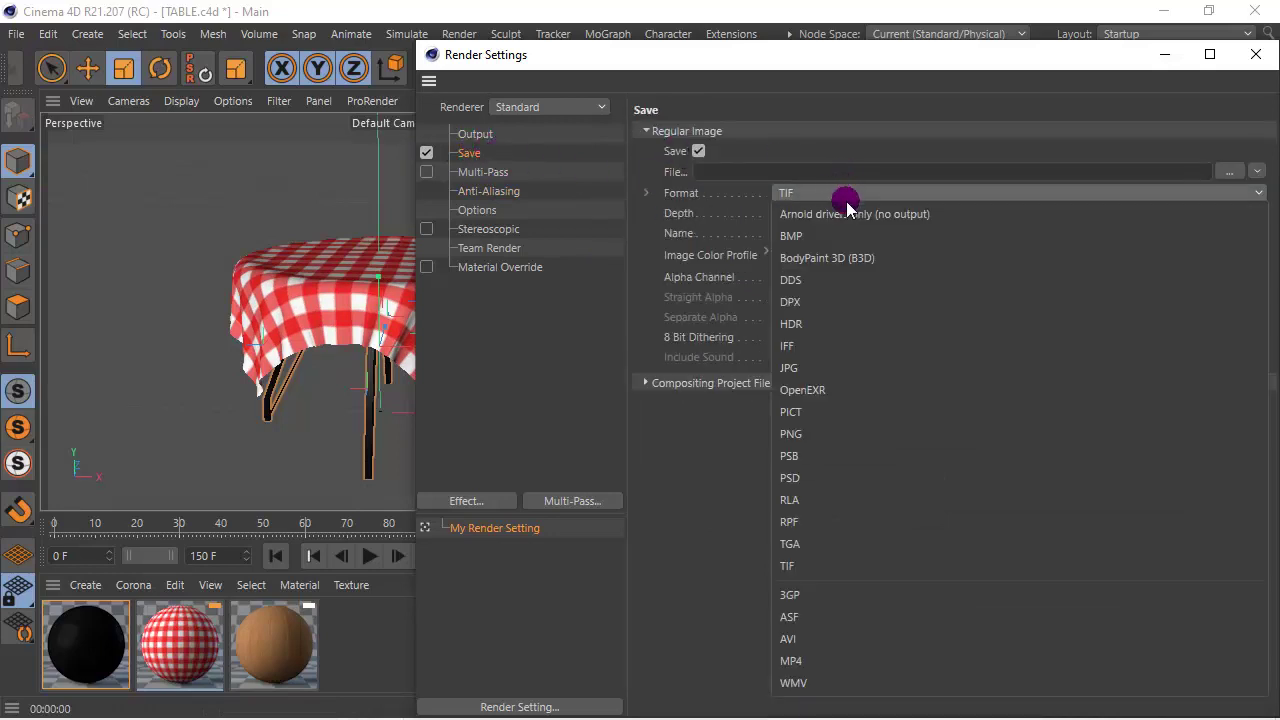
pyautogui.click(813, 640)
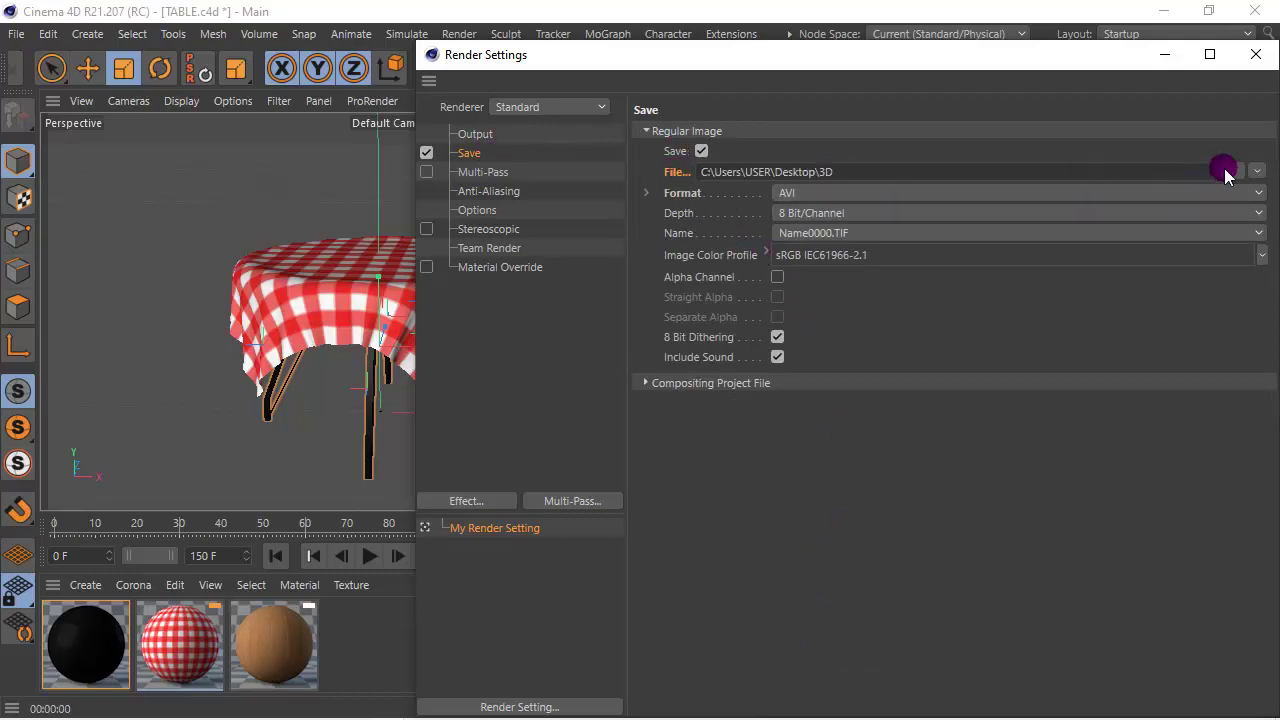
pyautogui.click(1253, 56)
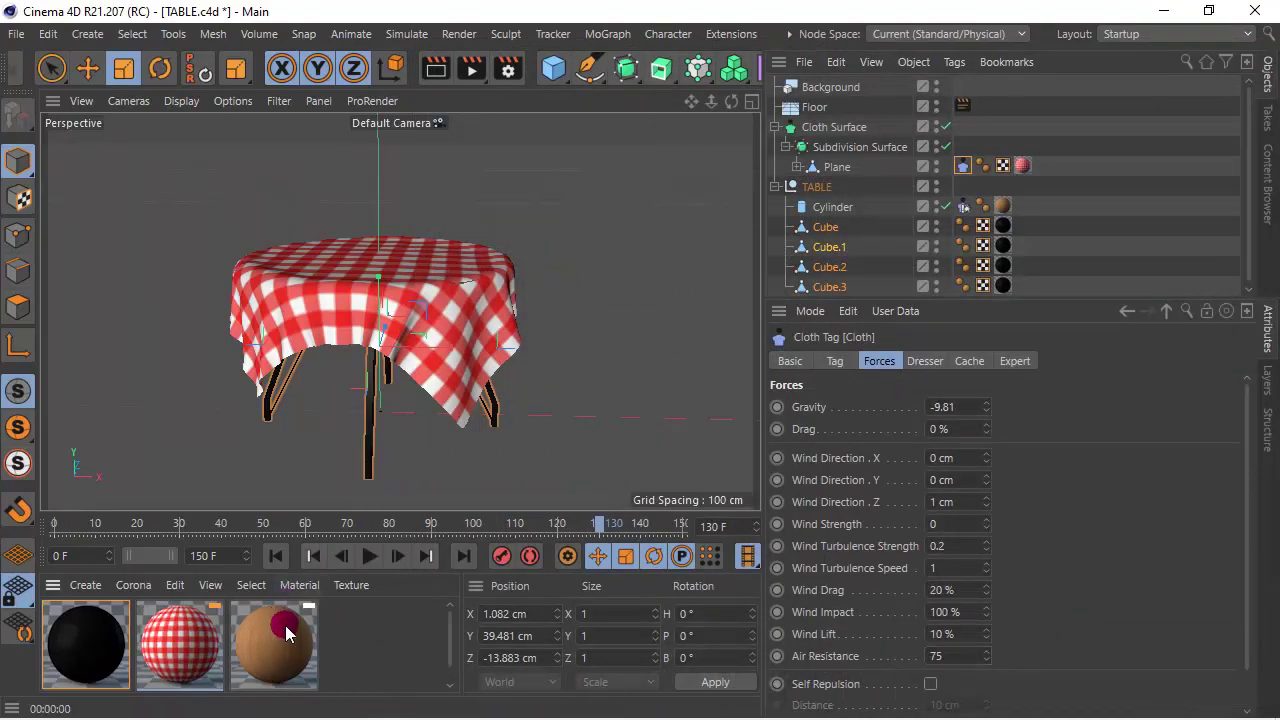
# - Duplicate the wood material as Mat.3, remove its texture and make it beige (H 30°, S 17%, V 80%)
pyautogui.keyDown('ctrl'); pyautogui.moveTo(286, 630); pyautogui.dragTo(330, 640); pyautogui.keyUp('ctrl')
pyautogui.doubleClick(340, 638)
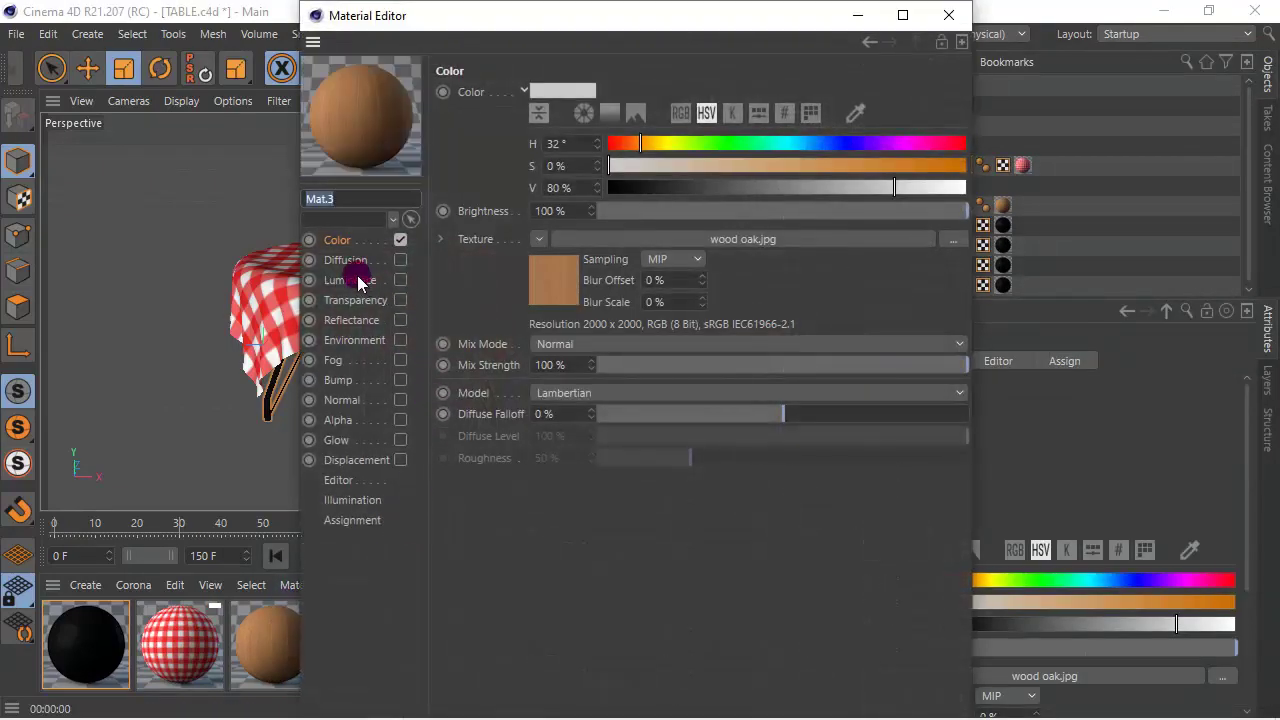
pyautogui.click(538, 240)
pyautogui.click(576, 70)
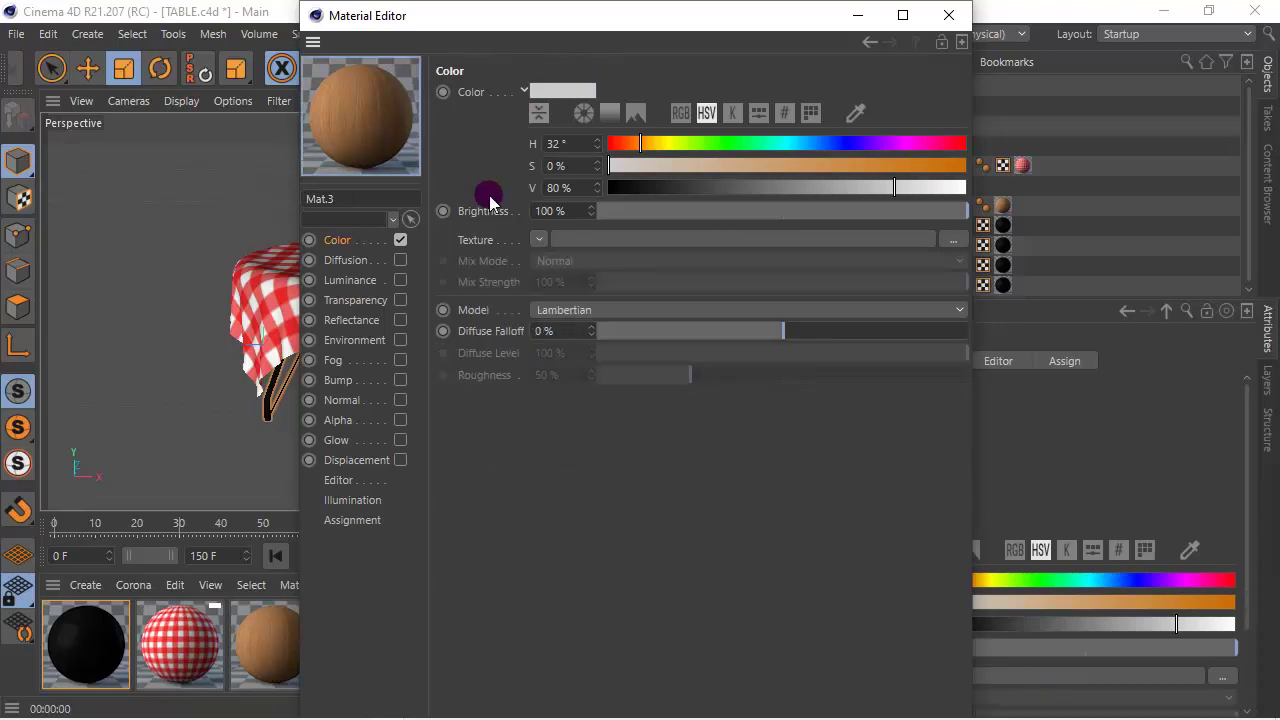
pyautogui.click(647, 145)
pyautogui.moveTo(716, 163); pyautogui.dragTo(697, 167)
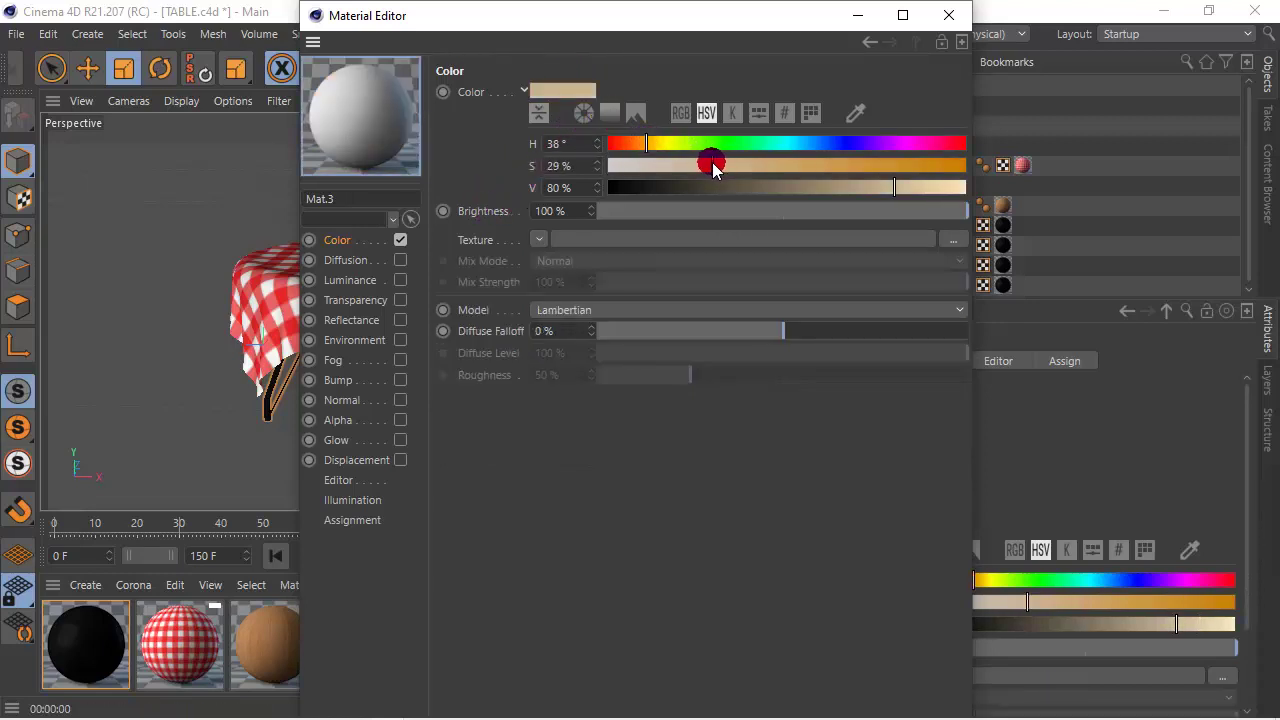
pyautogui.click(638, 145)
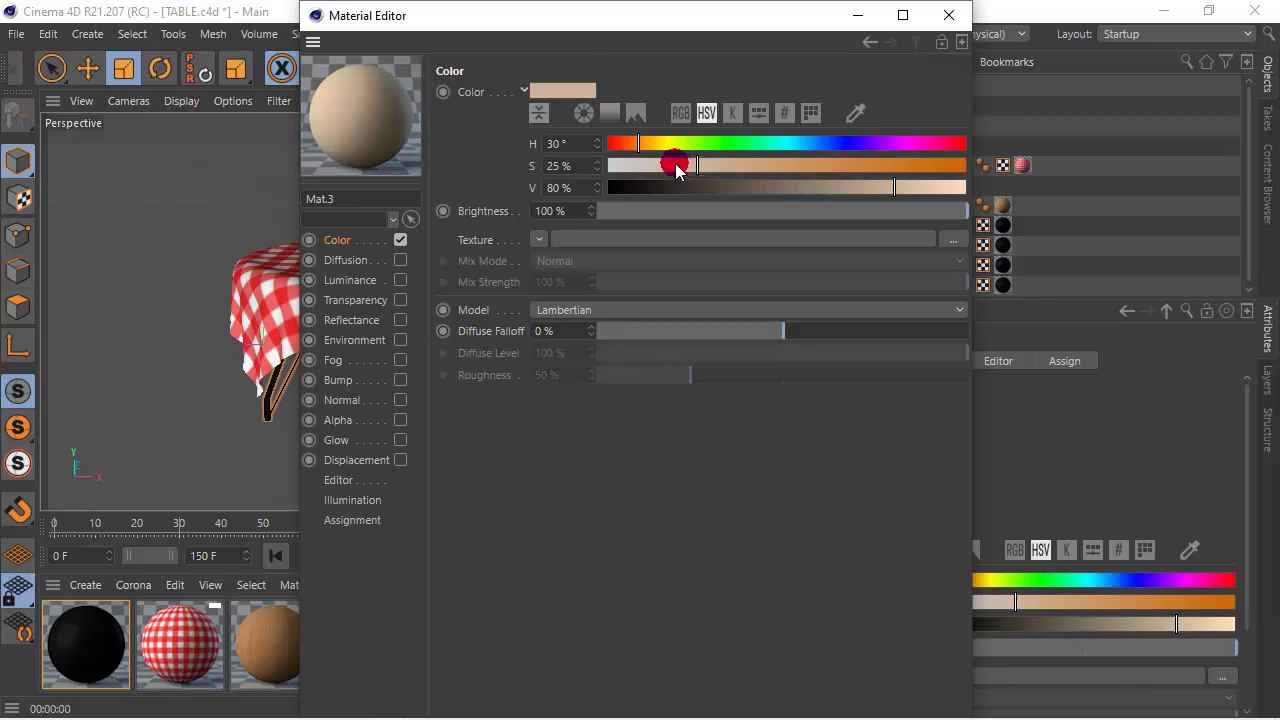
pyautogui.click(948, 15)
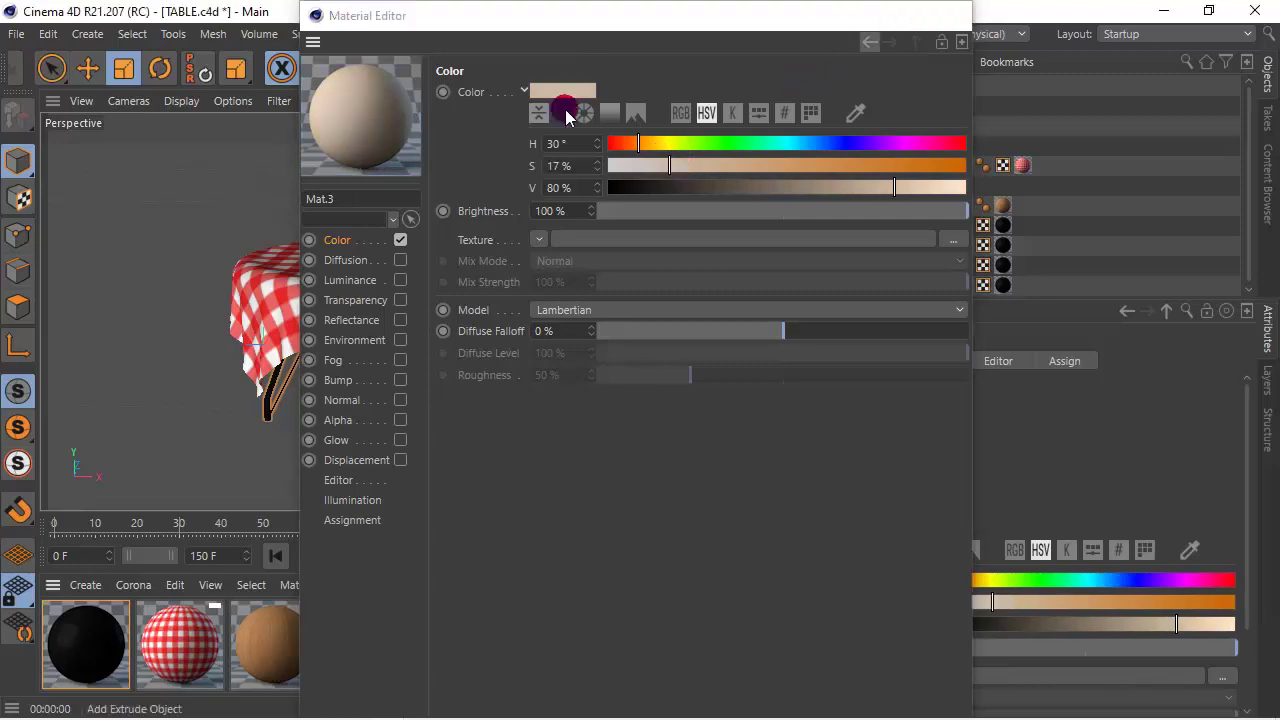
# - Apply beige Mat.3 to the Floor and check it with a quick render
pyautogui.moveTo(367, 645); pyautogui.dragTo(340, 465)
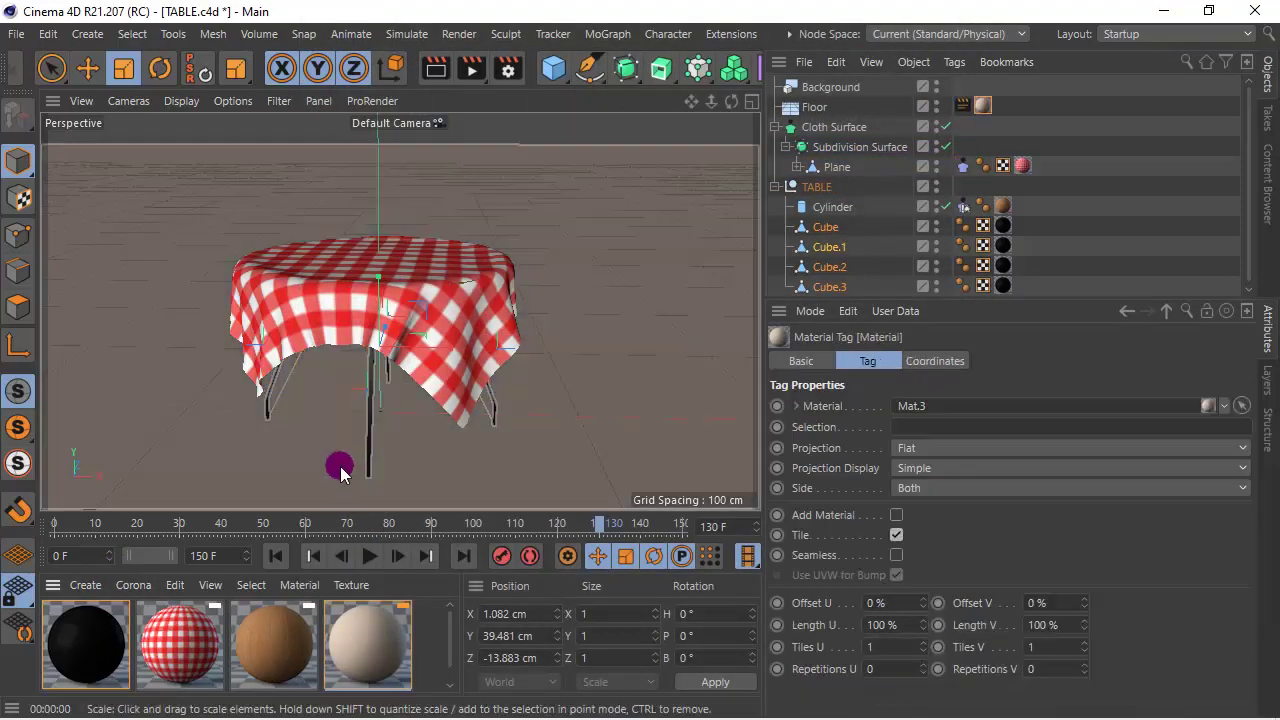
pyautogui.moveTo(371, 611); pyautogui.dragTo(830, 95)
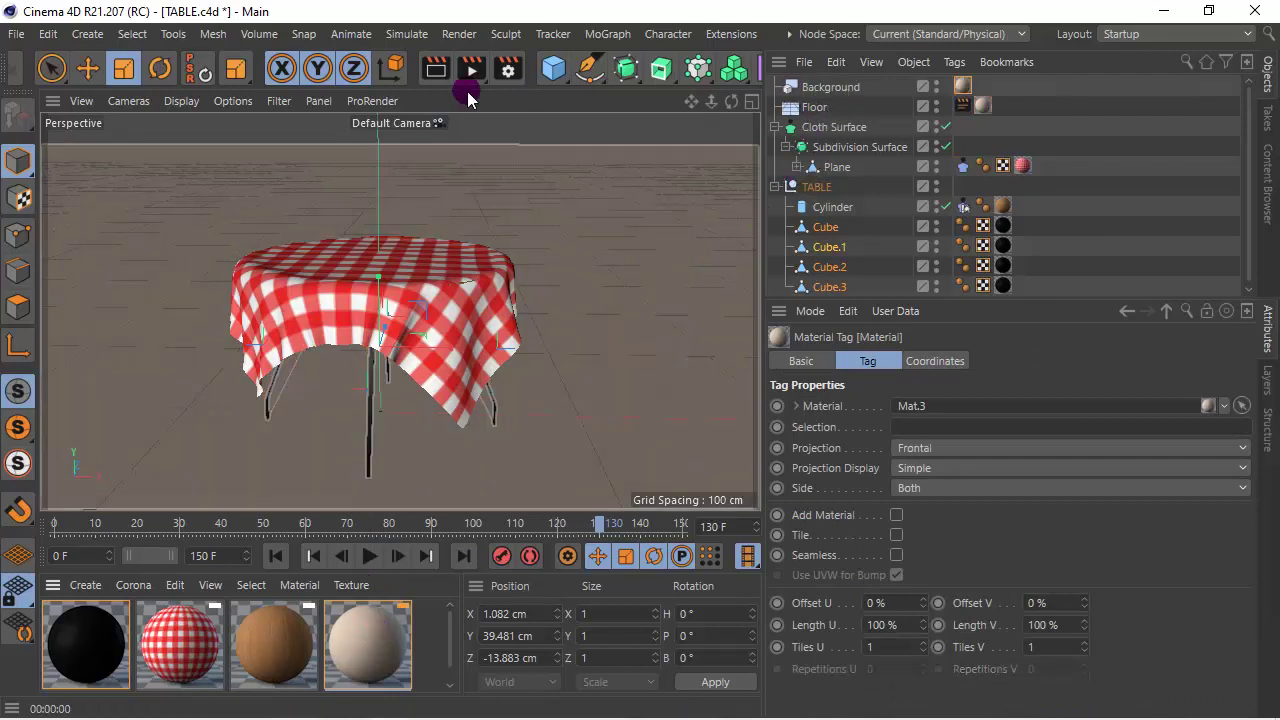
pyautogui.hotkey('ctrl', 'r')
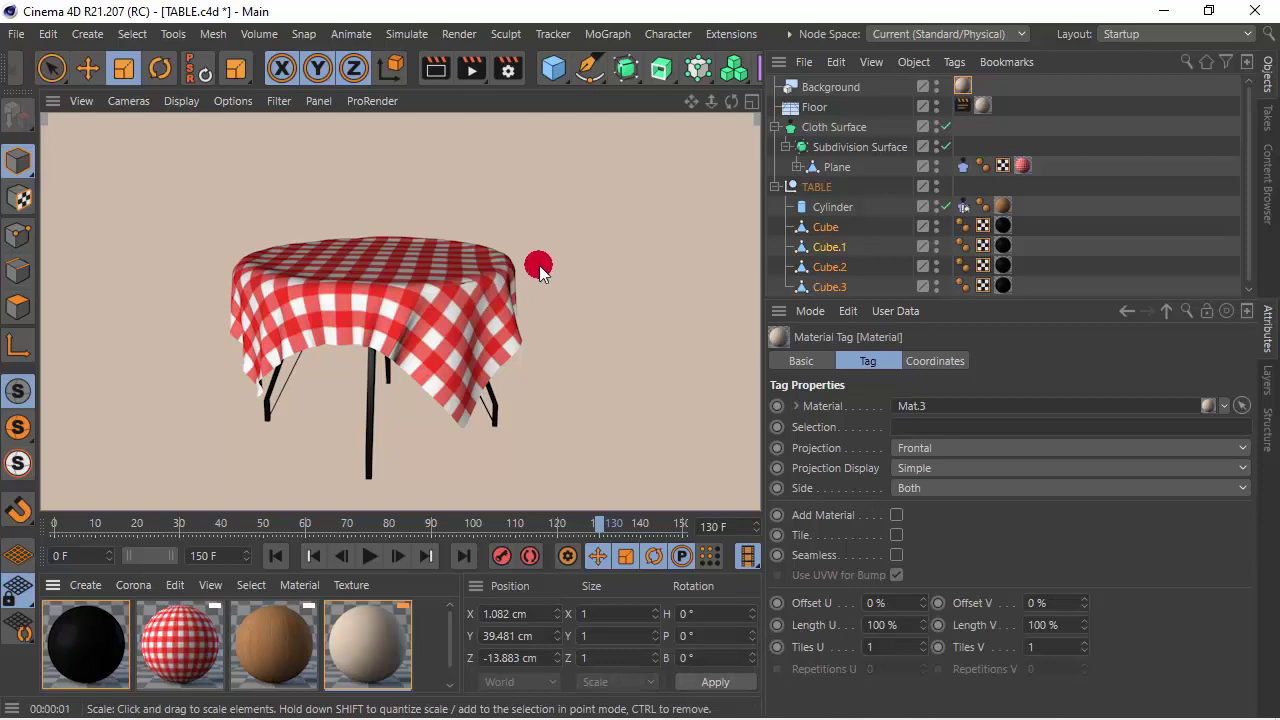
pyautogui.click(646, 229)
pyautogui.moveTo(775, 199); pyautogui.dragTo(971, 160)
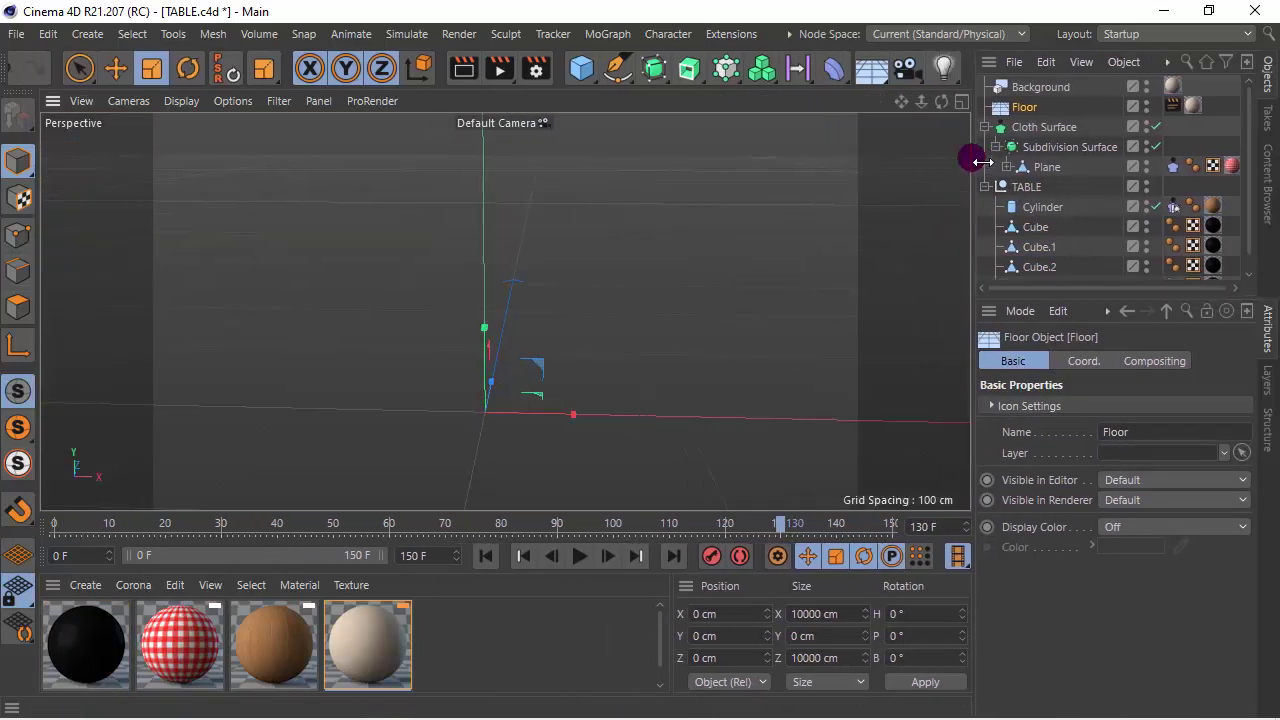
# - Add an omni Light with Shadow Maps (Soft) shadows
pyautogui.click(934, 66)
pyautogui.click(995, 94)
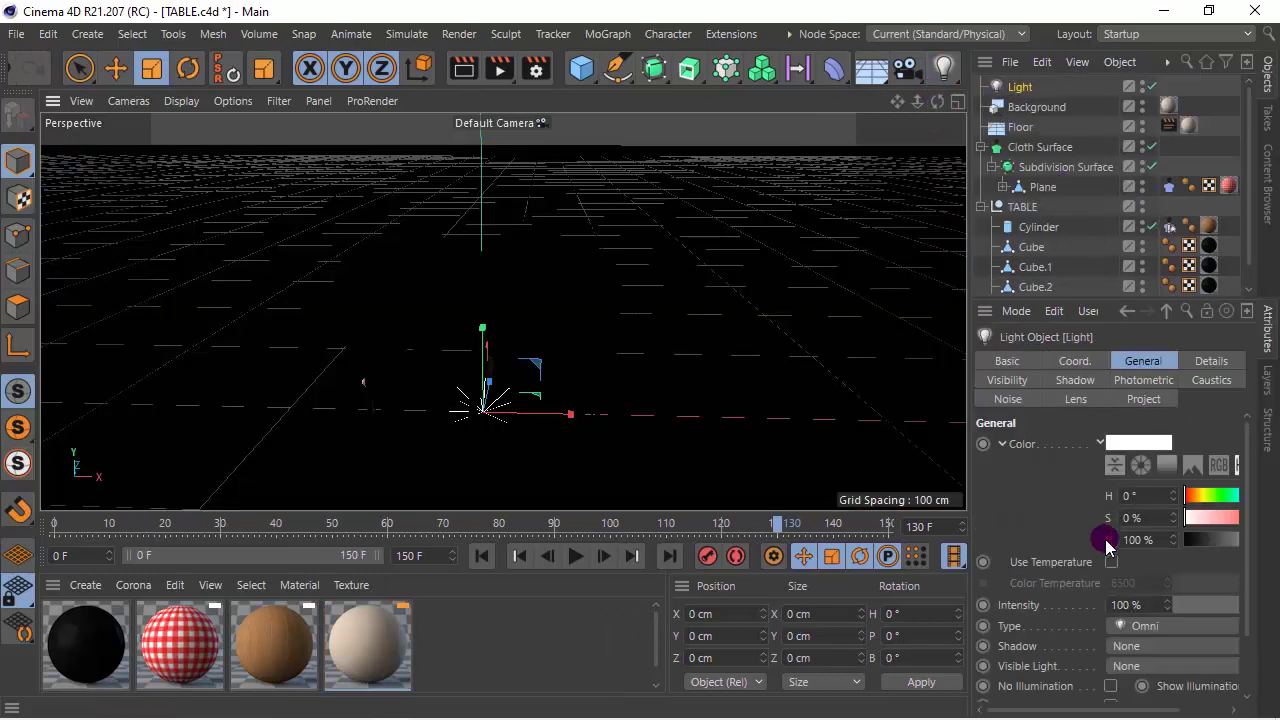
pyautogui.click(1143, 648)
pyautogui.click(1131, 603)
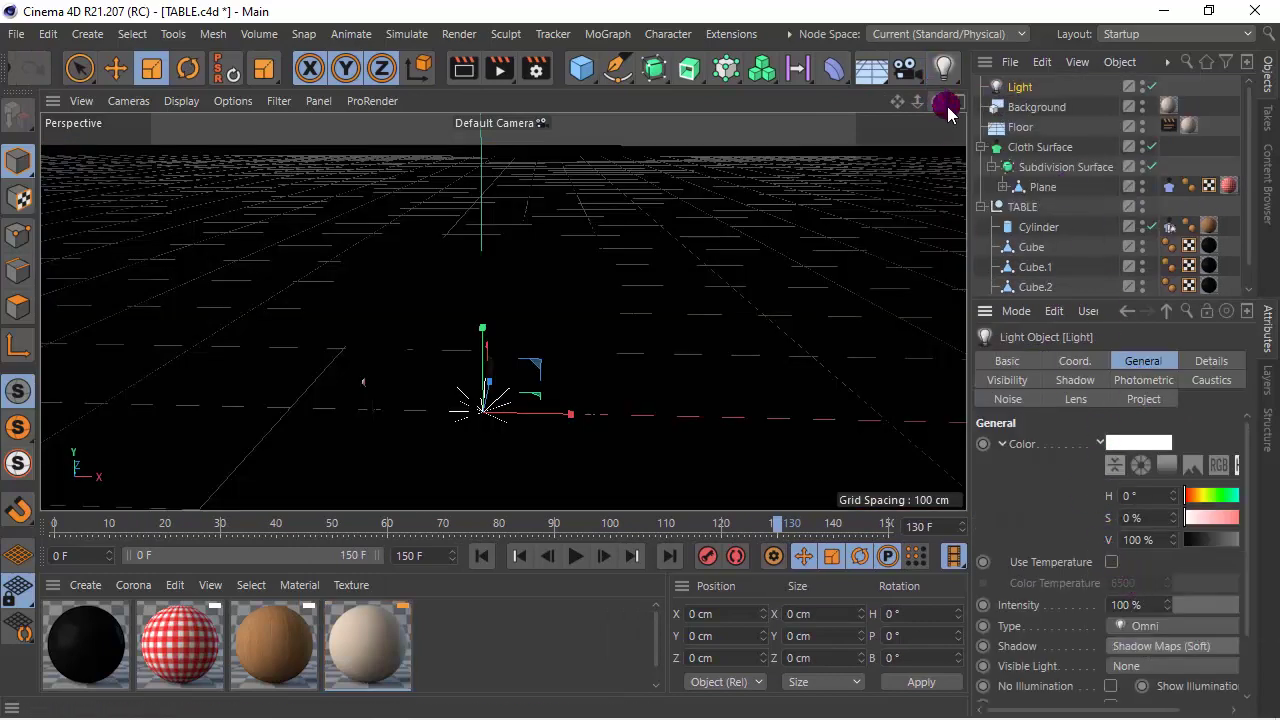
pyautogui.moveTo(966, 114); pyautogui.dragTo(745, 143)
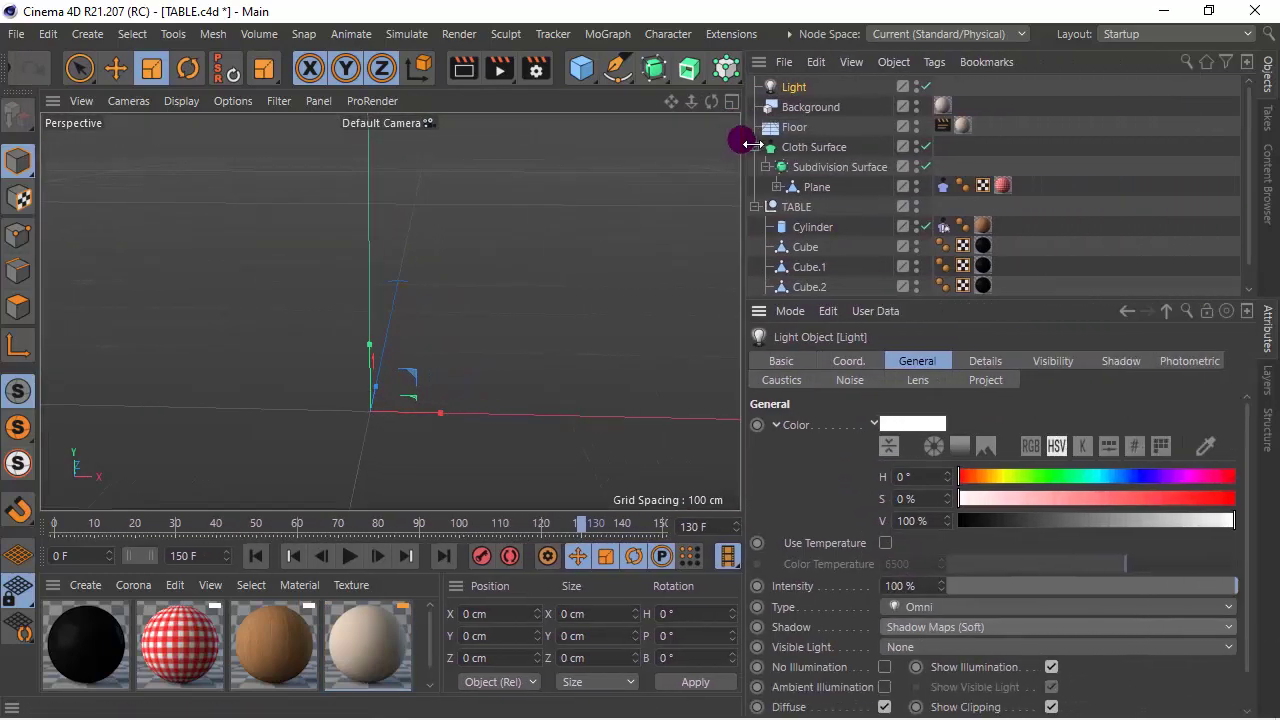
# - In four views, move the Light in front of the table and duplicate it as Light.1 behind
pyautogui.press('F5')
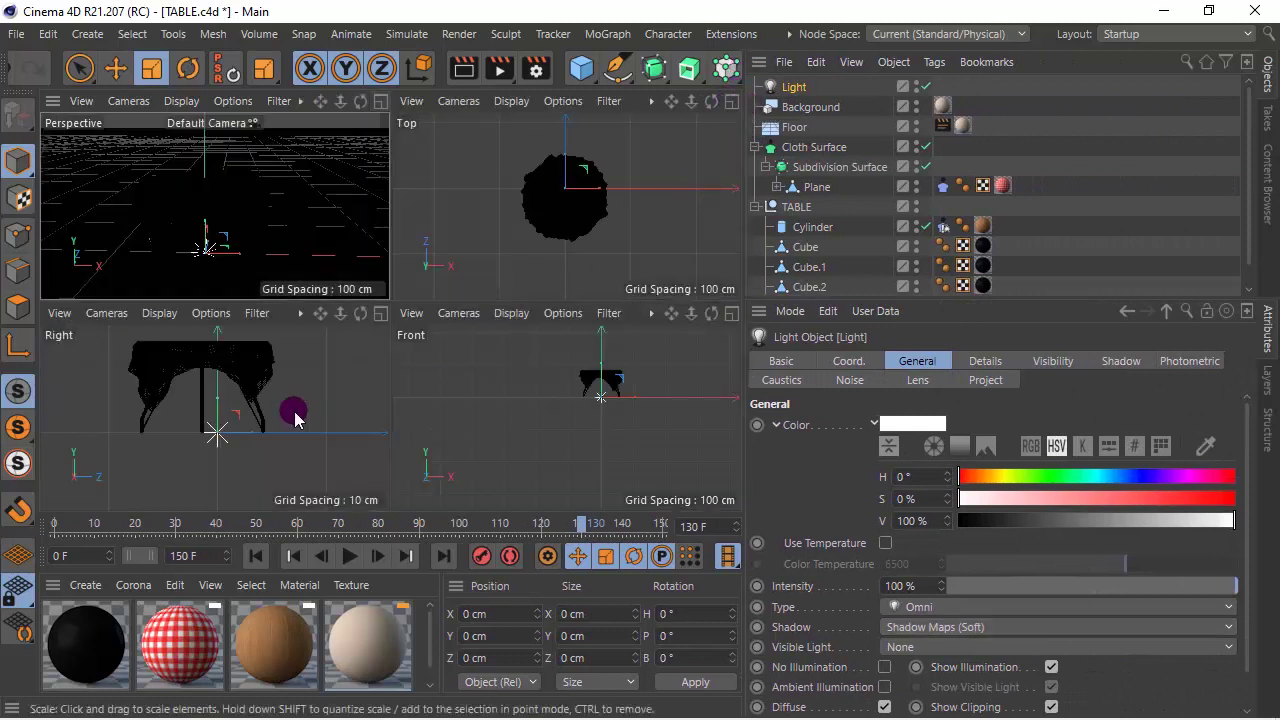
pyautogui.moveTo(293, 416); pyautogui.dragTo(220, 422)
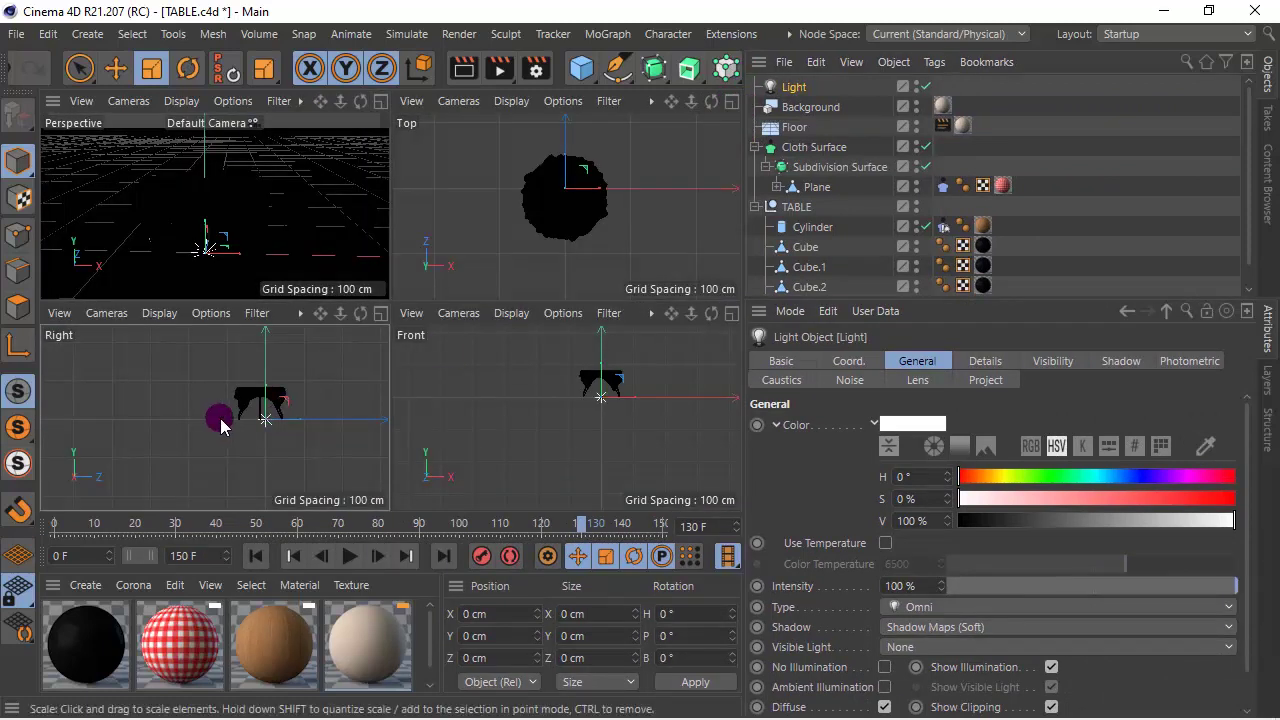
pyautogui.click(116, 68)
pyautogui.click(790, 87)
pyautogui.moveTo(317, 413)
pyautogui.mouseDown()
pyautogui.moveTo(172, 411)
pyautogui.moveTo(167, 348)
pyautogui.moveTo(150, 362)
pyautogui.moveTo(115, 350)
pyautogui.moveTo(118, 366)
pyautogui.mouseUp()
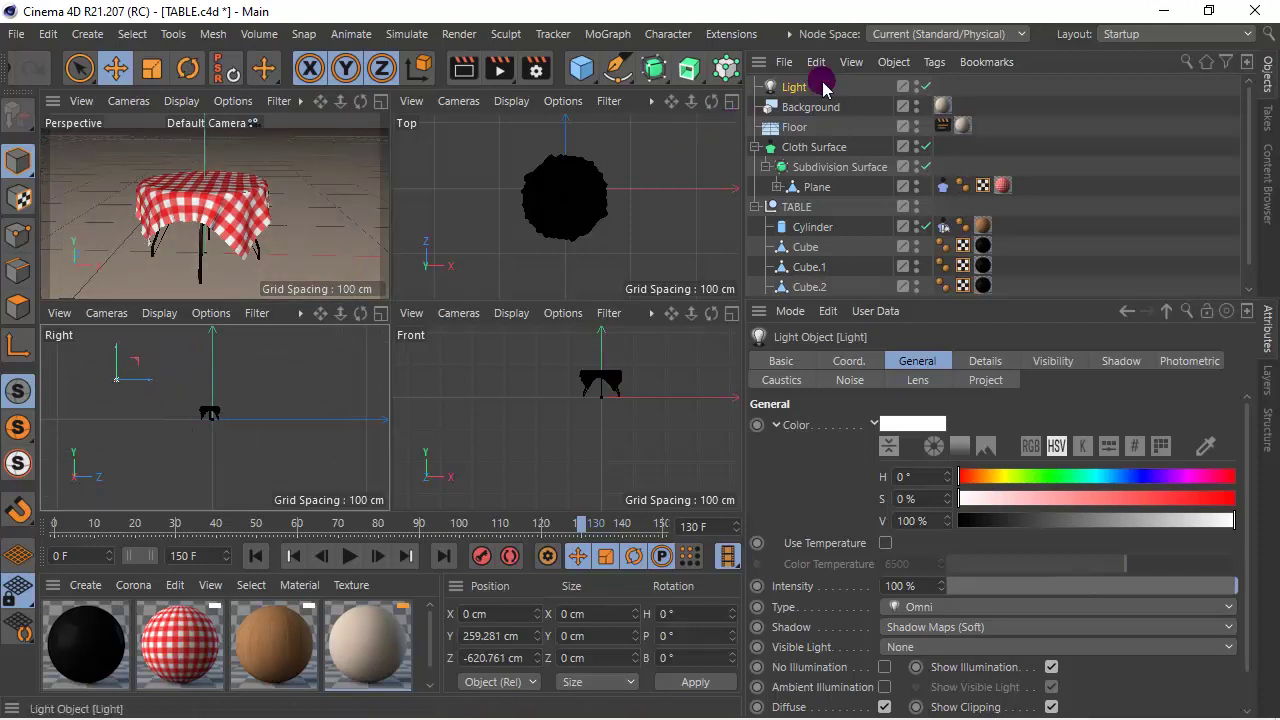
pyautogui.keyDown('ctrl'); pyautogui.moveTo(808, 95); pyautogui.dragTo(800, 100); pyautogui.keyUp('ctrl')
pyautogui.moveTo(172, 378); pyautogui.dragTo(337, 395)
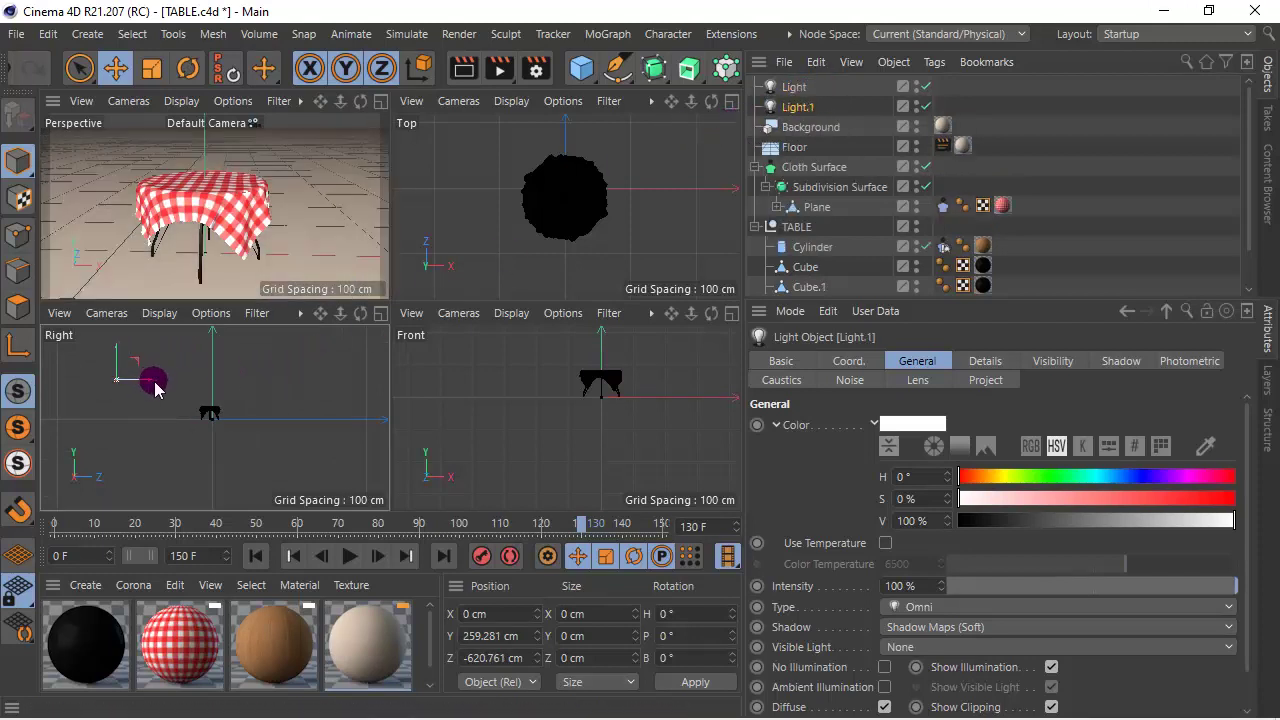
# - Render the perspective view to check lighting, then lower both lights closer to the table
pyautogui.middleClick(378, 160)
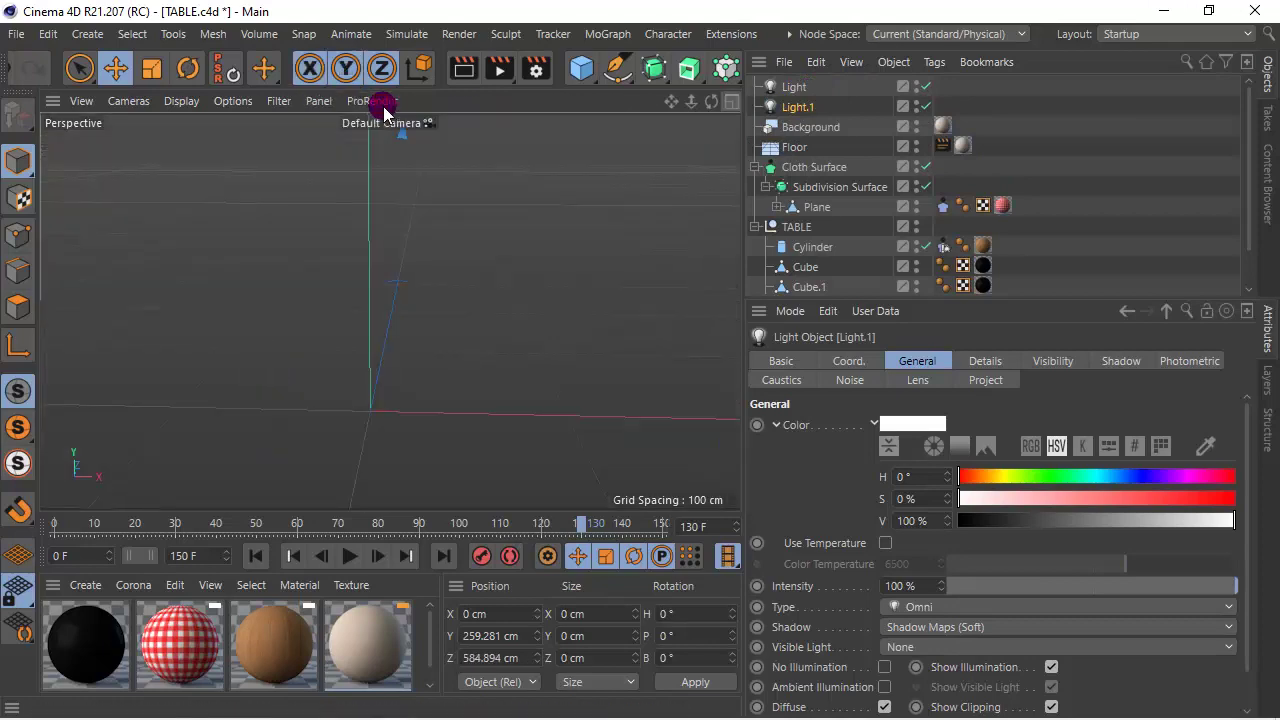
pyautogui.click(479, 66)
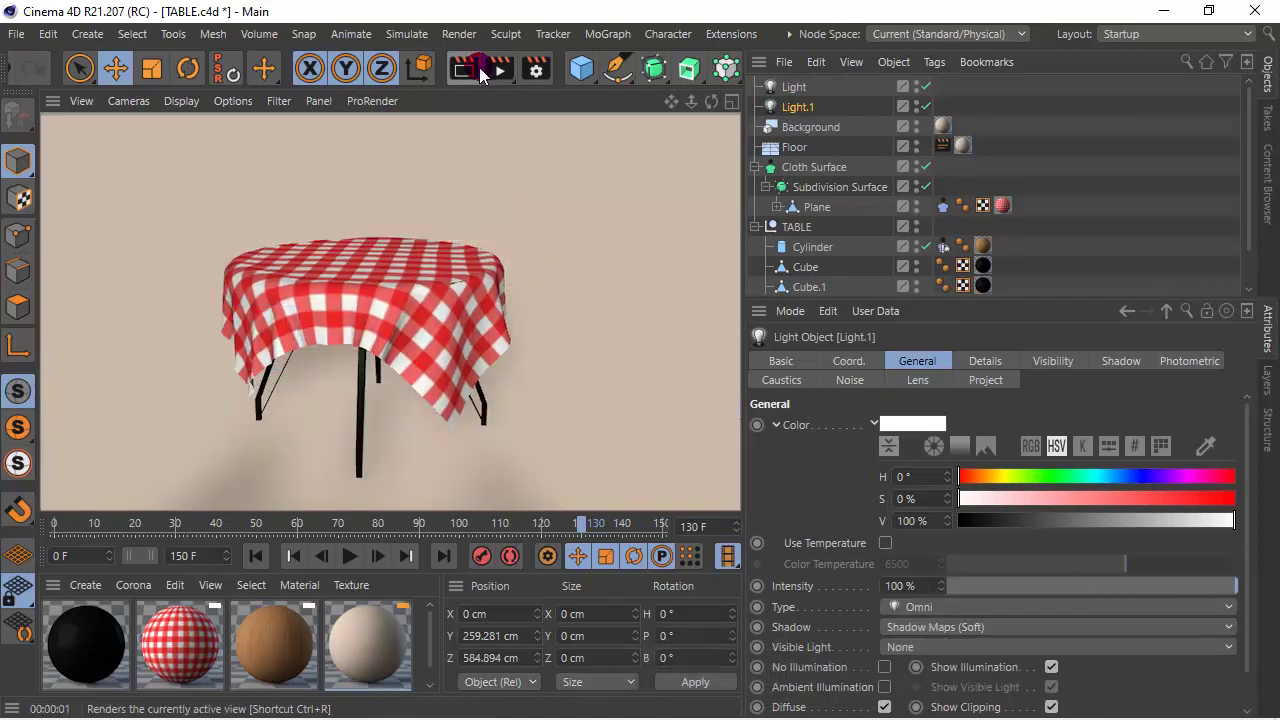
pyautogui.click(722, 103)
pyautogui.keyDown('ctrl'); pyautogui.click(795, 87); pyautogui.keyUp('ctrl')
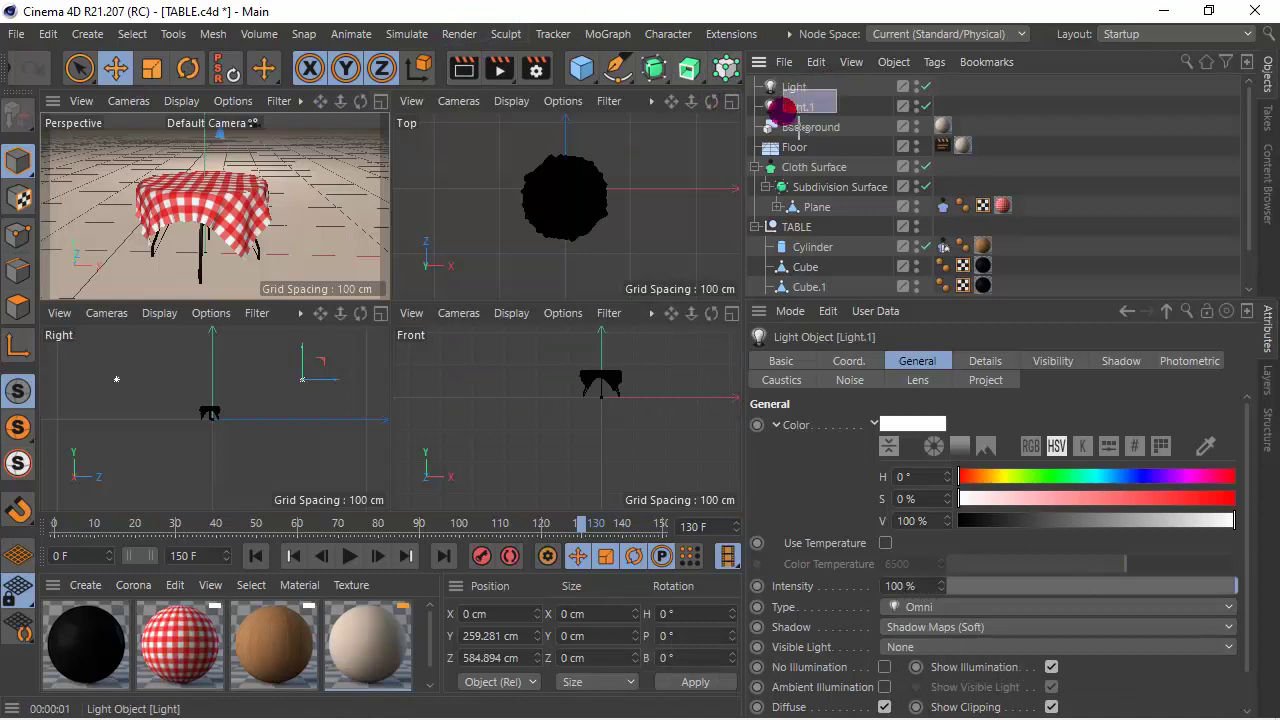
pyautogui.scroll(3, 214, 365)
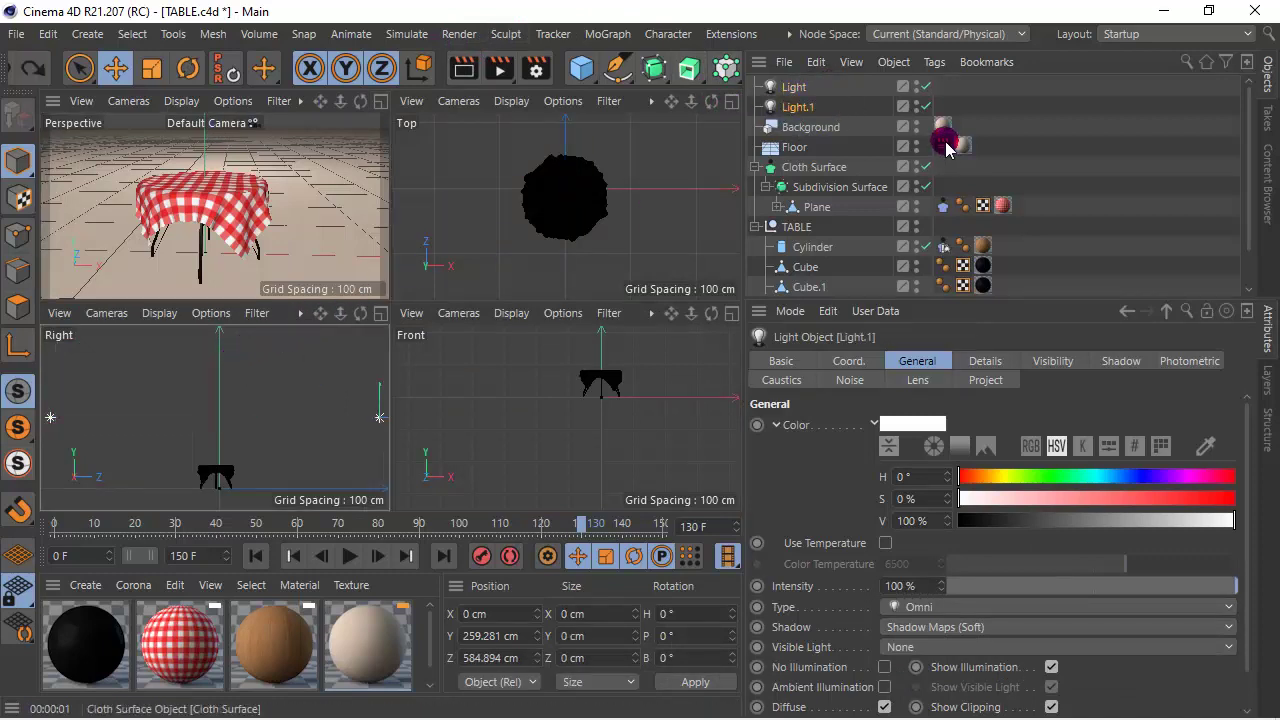
pyautogui.click(787, 106)
pyautogui.keyDown('ctrl'); pyautogui.click(795, 87); pyautogui.keyUp('ctrl')
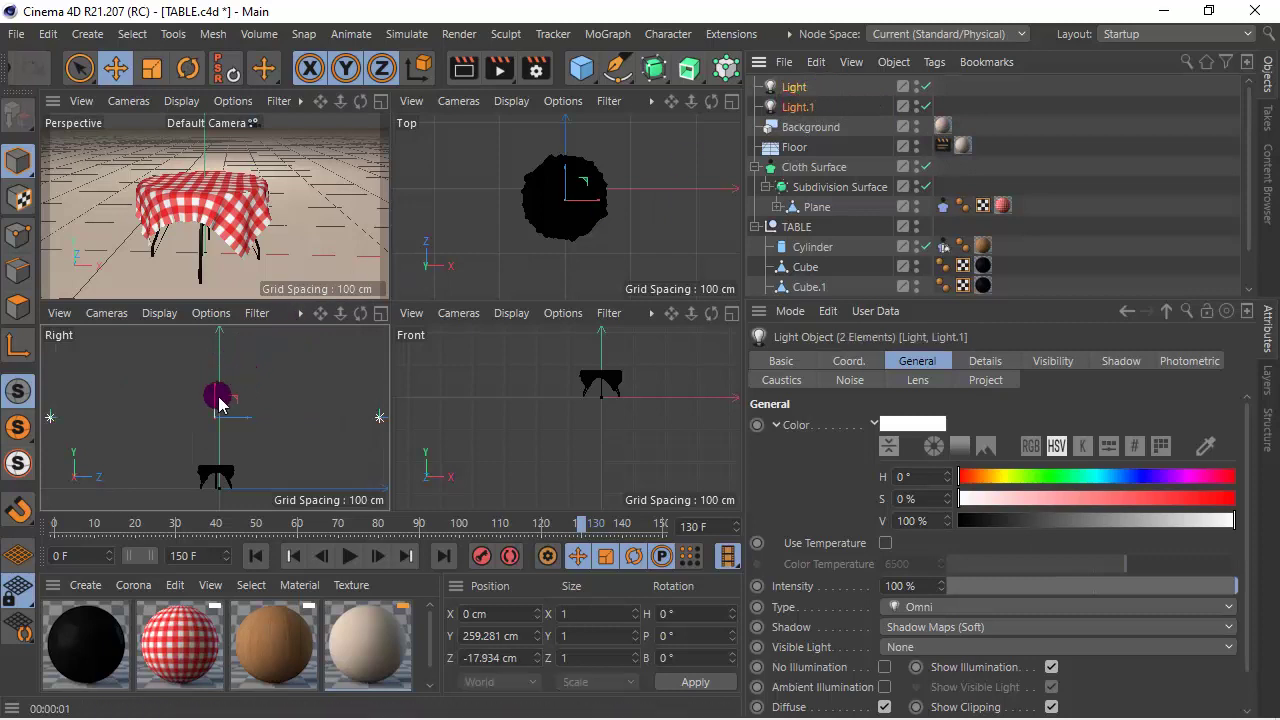
pyautogui.moveTo(216, 393); pyautogui.dragTo(211, 424)
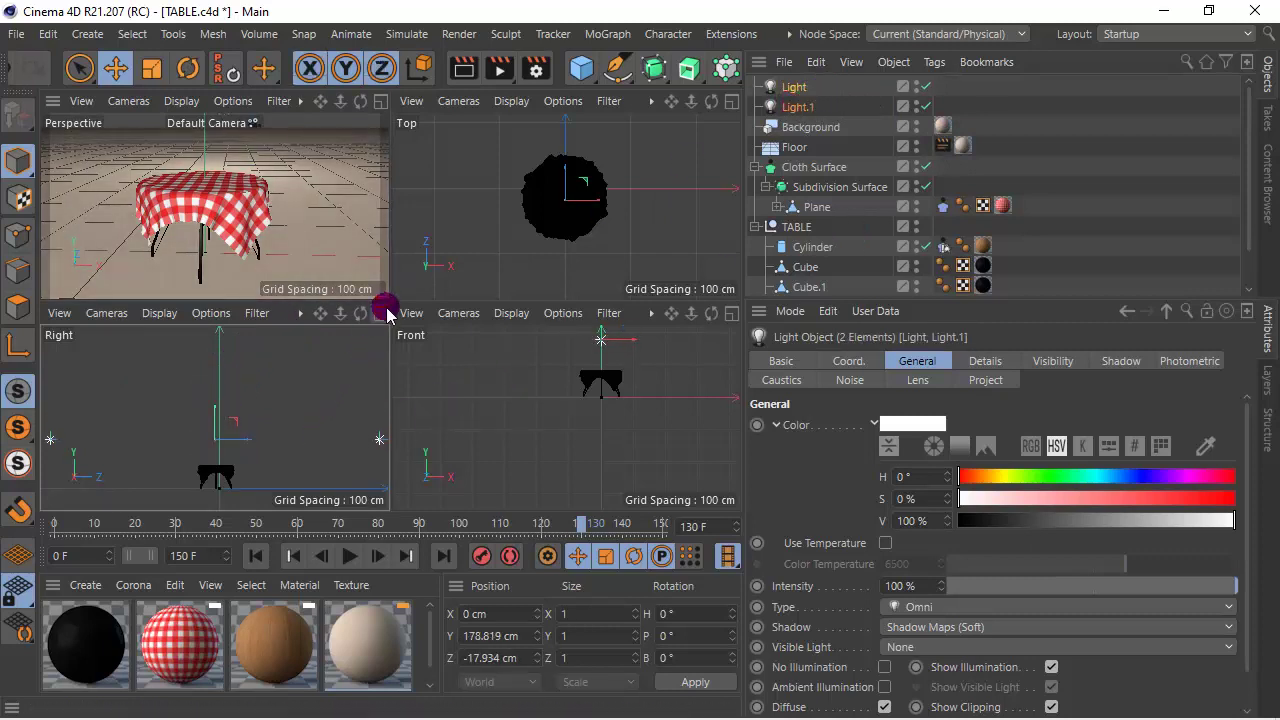
# - Move Light.1 and Light to opposite sides of the table (Light at Y 178.819, Z -422.203 cm)
pyautogui.press('F3')
pyautogui.click(797, 107)
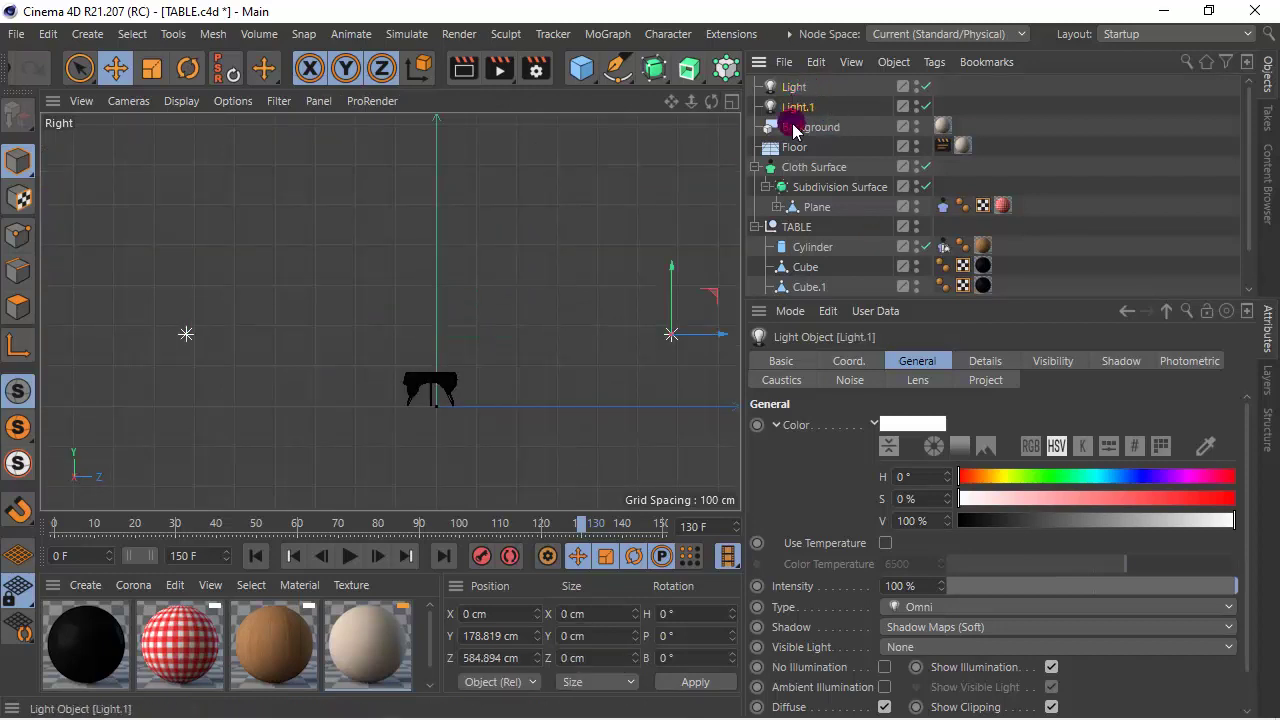
pyautogui.moveTo(711, 337)
pyautogui.mouseDown()
pyautogui.moveTo(667, 352)
pyautogui.moveTo(600, 335)
pyautogui.mouseUp()
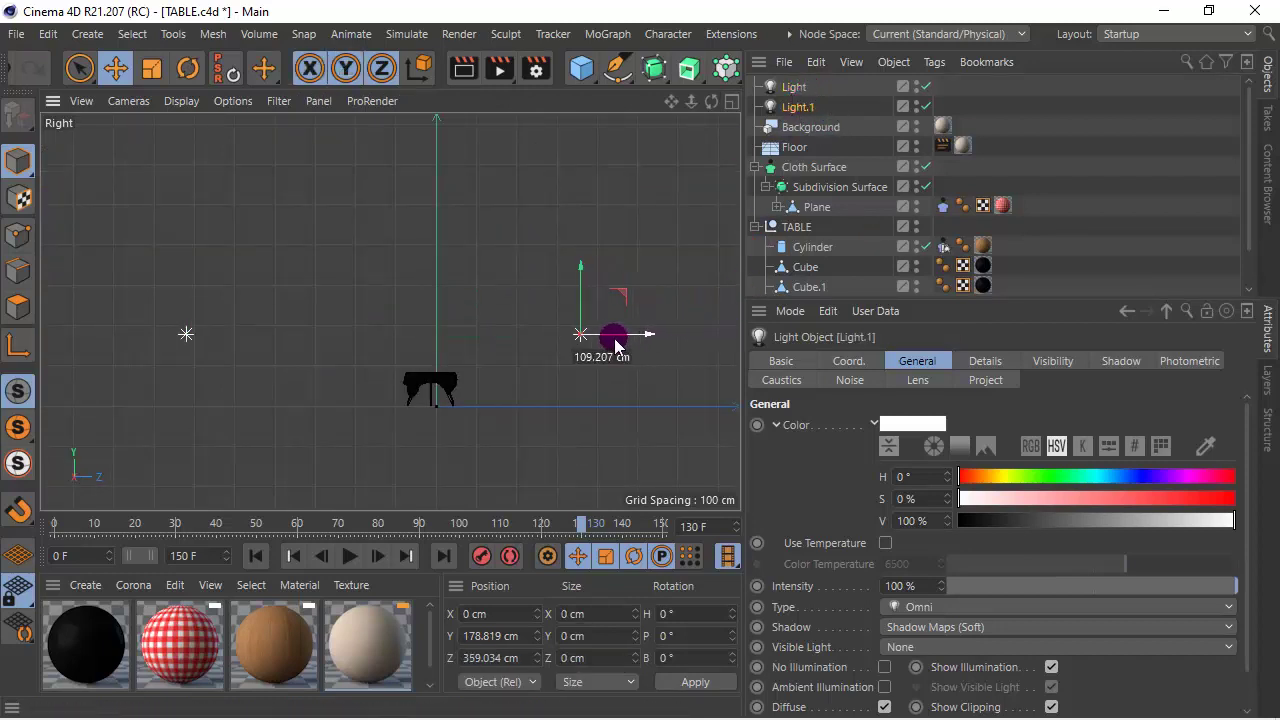
pyautogui.click(793, 87)
pyautogui.moveTo(257, 328); pyautogui.dragTo(330, 333)
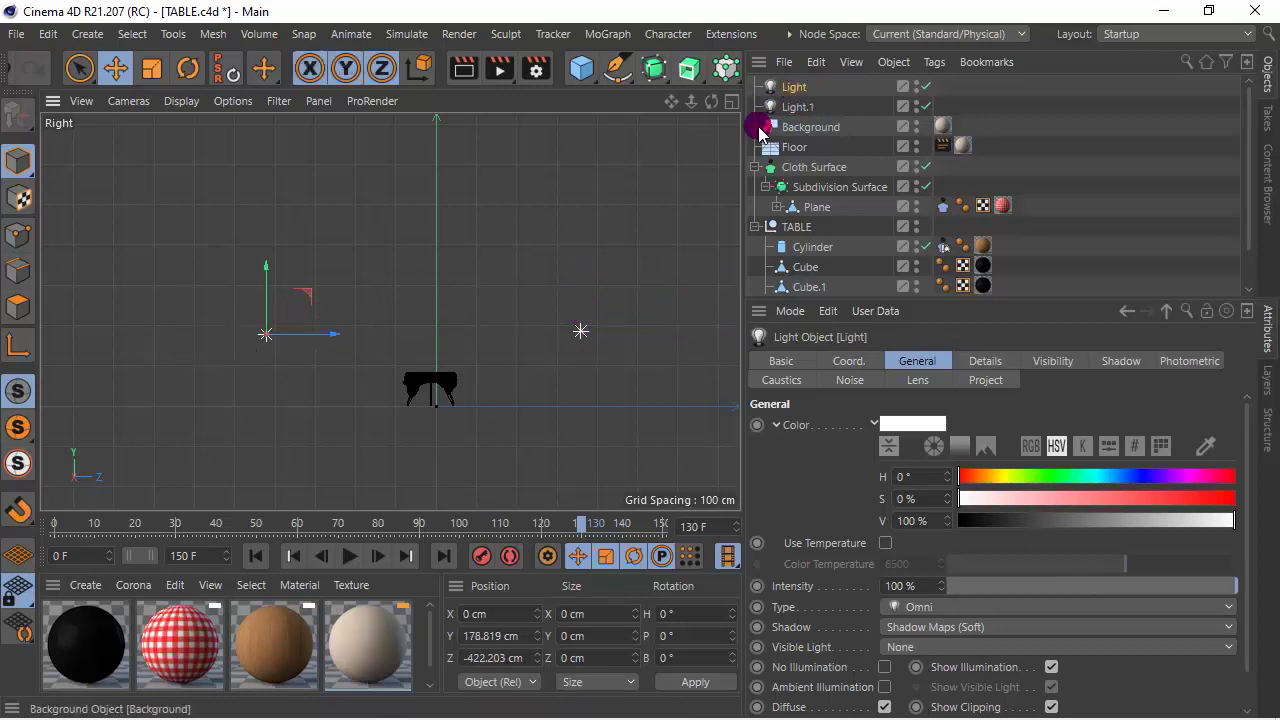
pyautogui.click(731, 101)
# - Test-render the perspective view, then raise both Light and Light.1 higher above the floor
pyautogui.middleClick(372, 129)
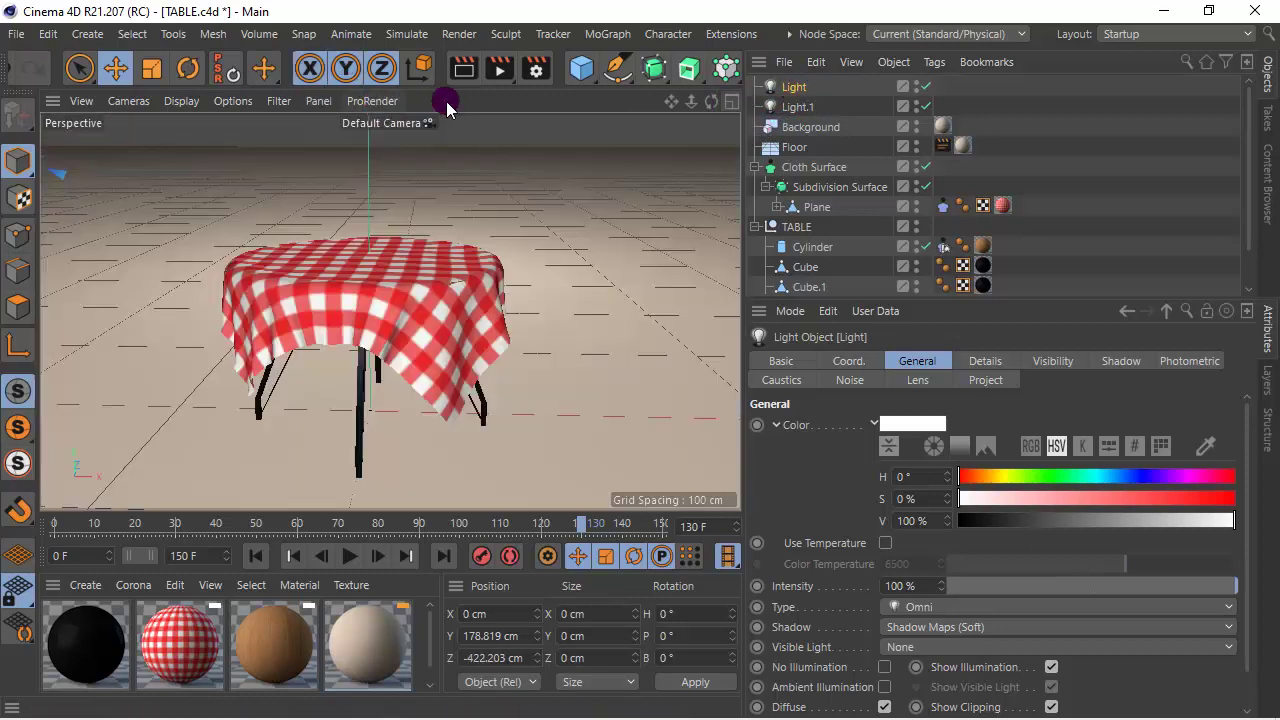
pyautogui.click(462, 68)
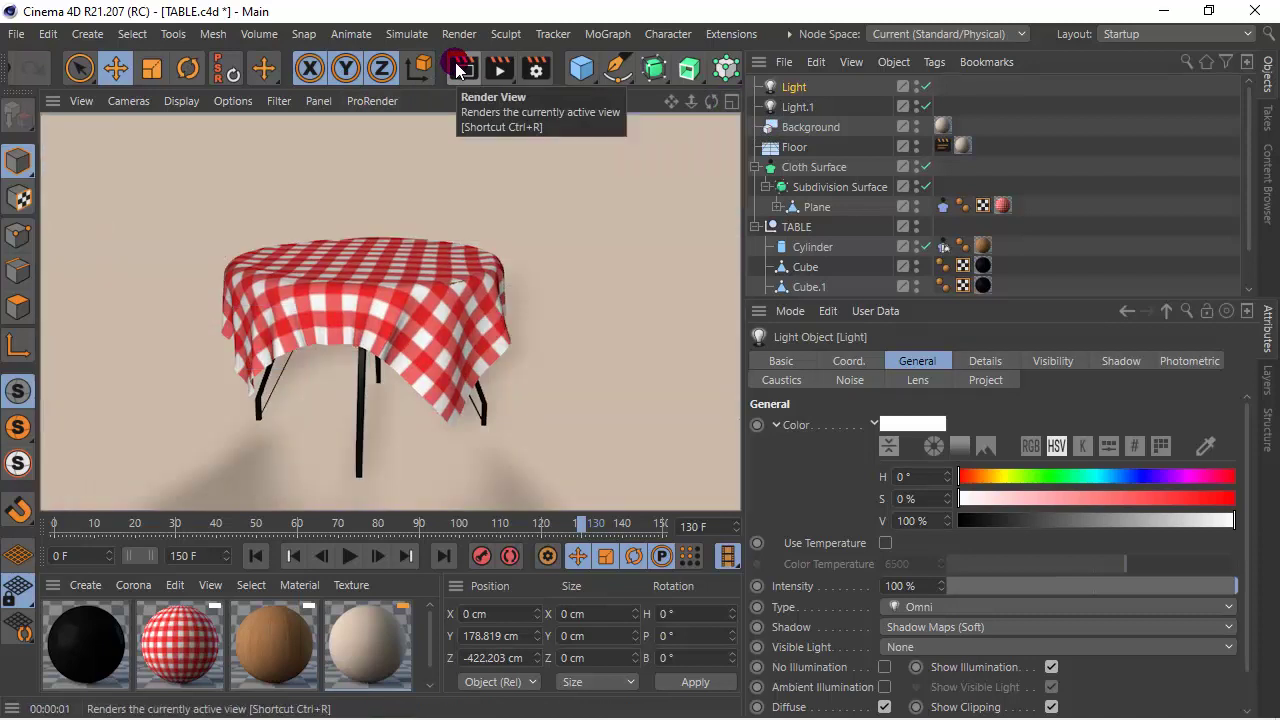
pyautogui.click(517, 311)
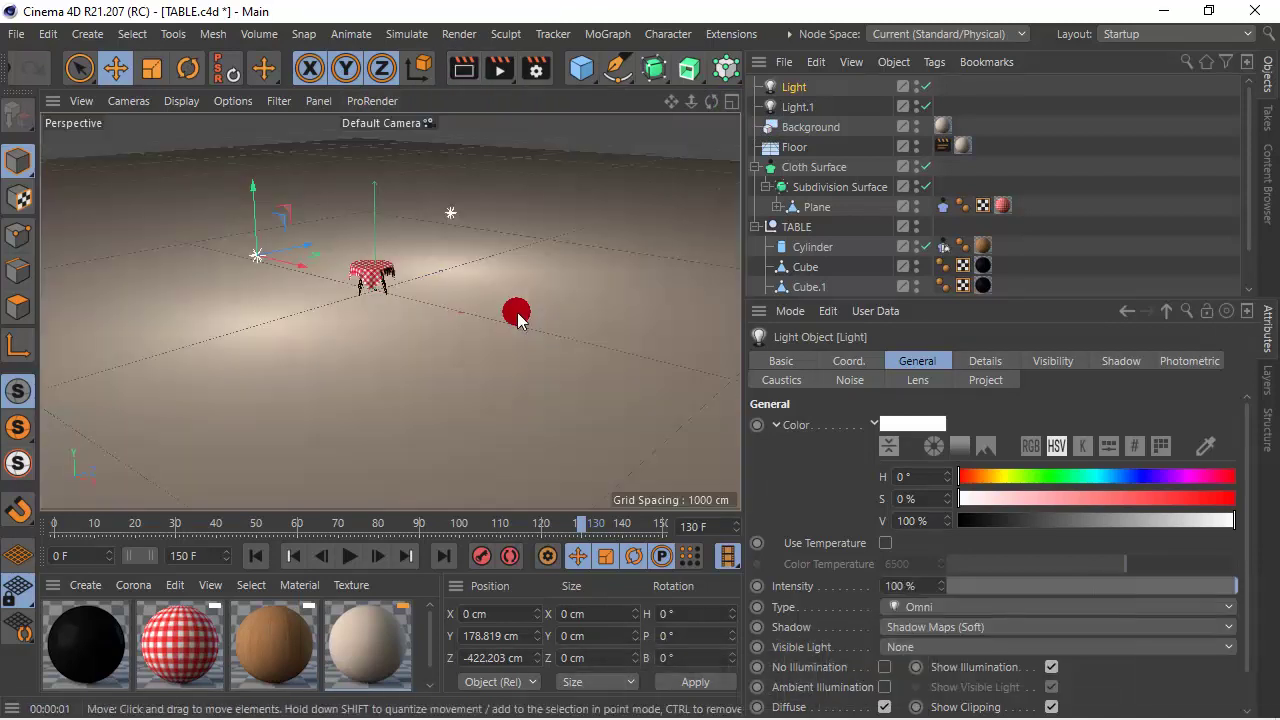
pyautogui.keyDown('ctrl'); pyautogui.click(810, 106); pyautogui.keyUp('ctrl')
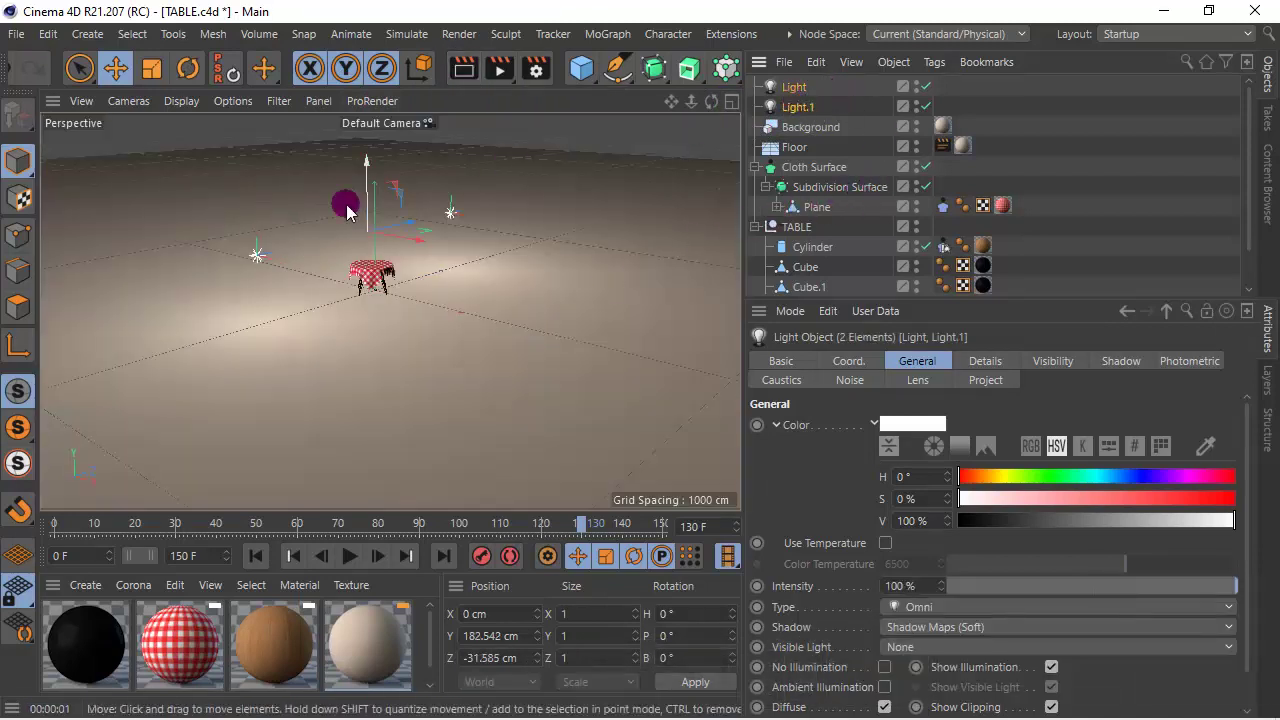
pyautogui.moveTo(362, 177); pyautogui.dragTo(360, 157)
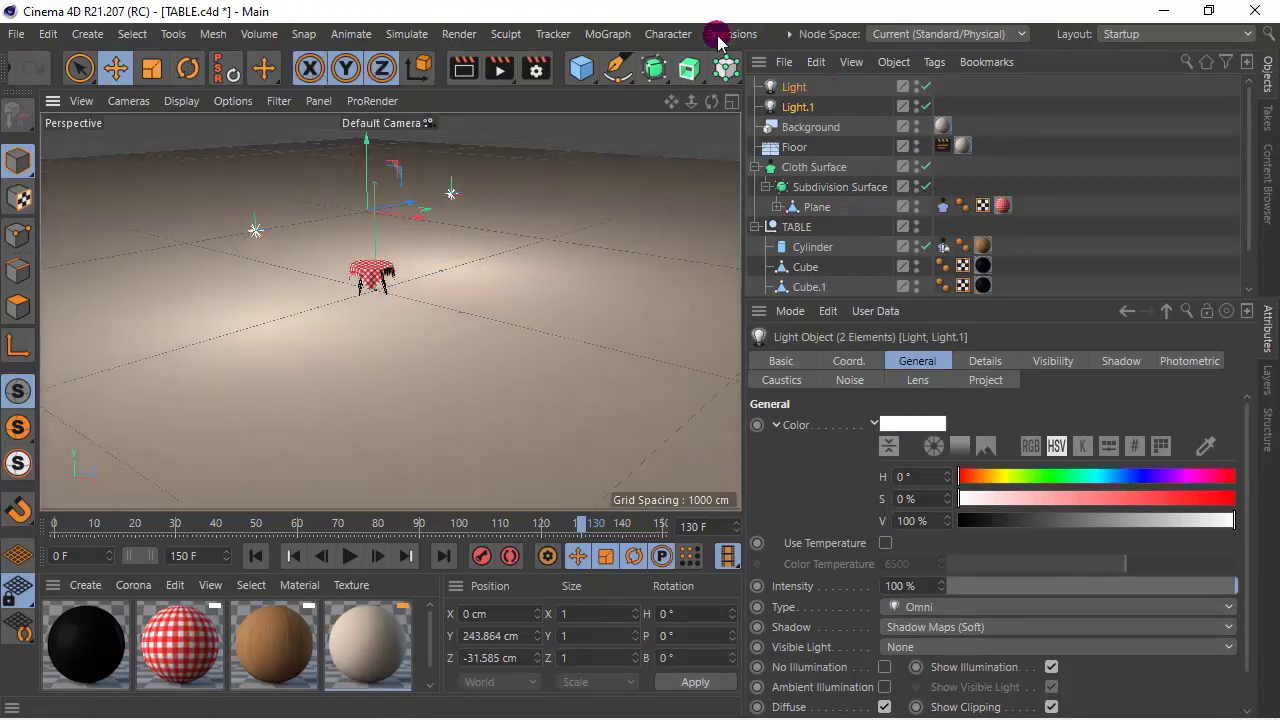
# - Shift the main Light left to about X -115.782 cm and test-render the new lighting
pyautogui.moveTo(705, 108); pyautogui.dragTo(730, 108)
pyautogui.click(797, 106)
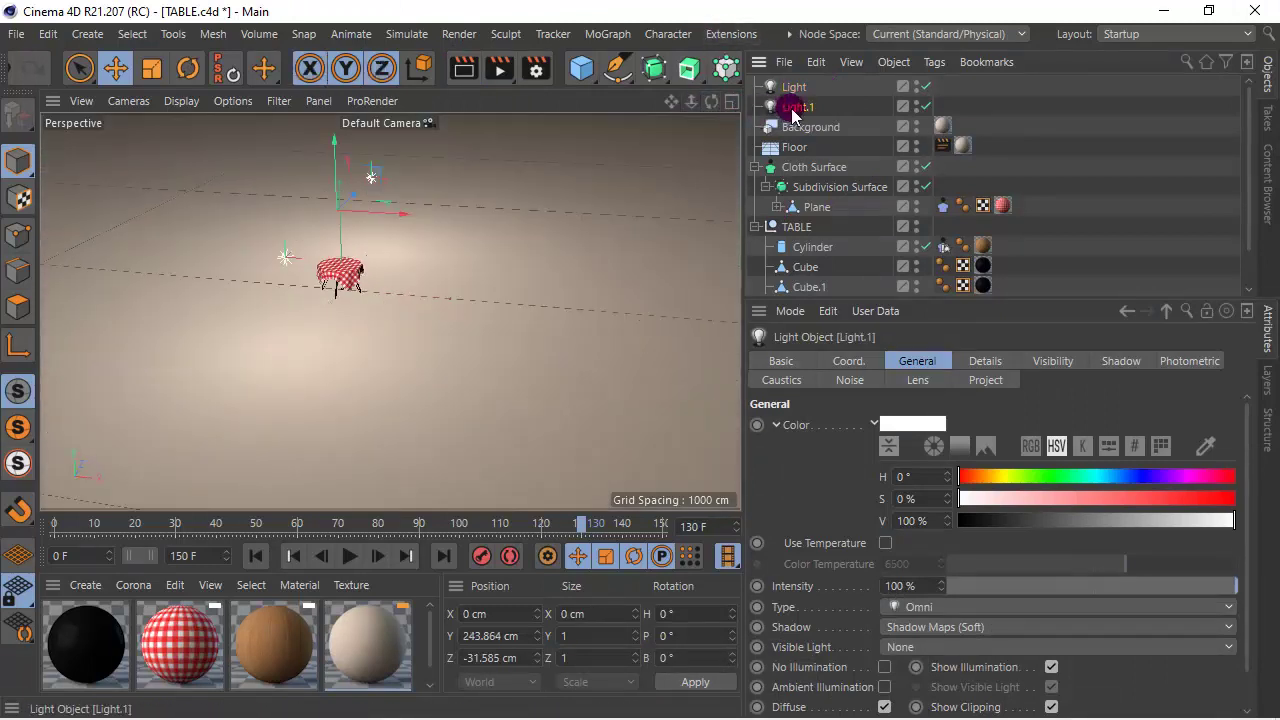
pyautogui.click(793, 87)
pyautogui.moveTo(343, 264); pyautogui.dragTo(290, 250)
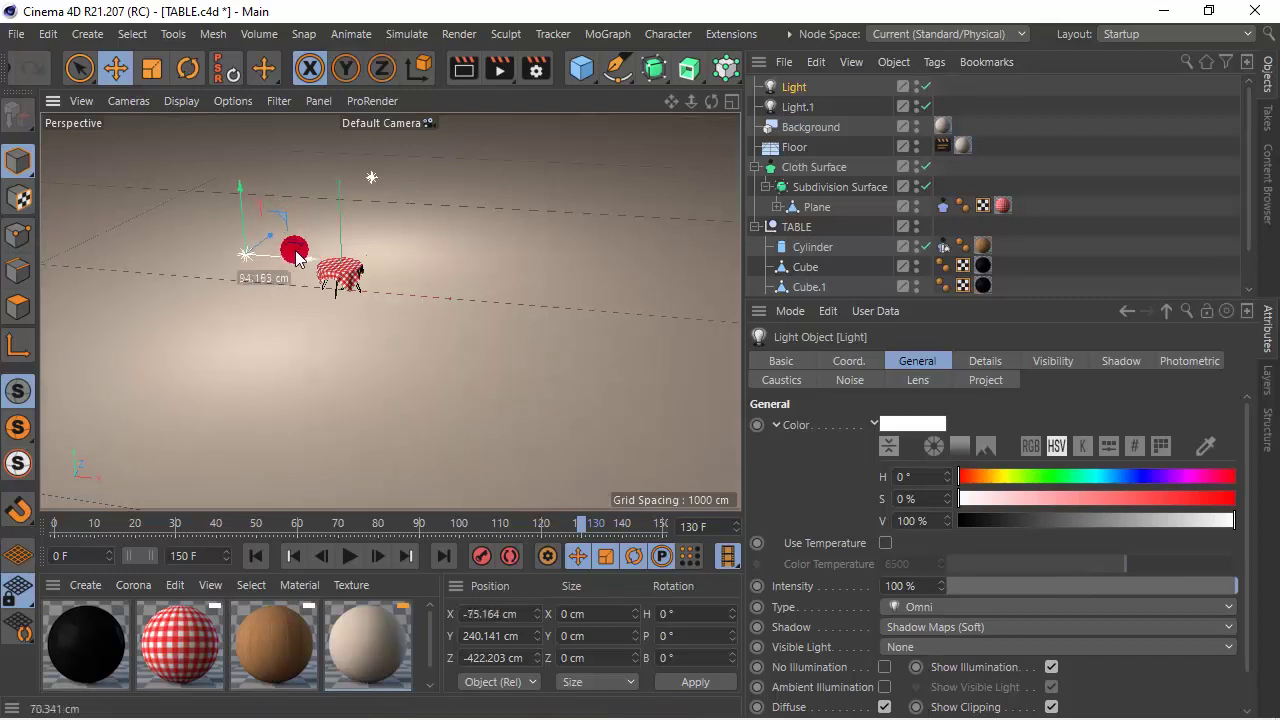
pyautogui.click(448, 70)
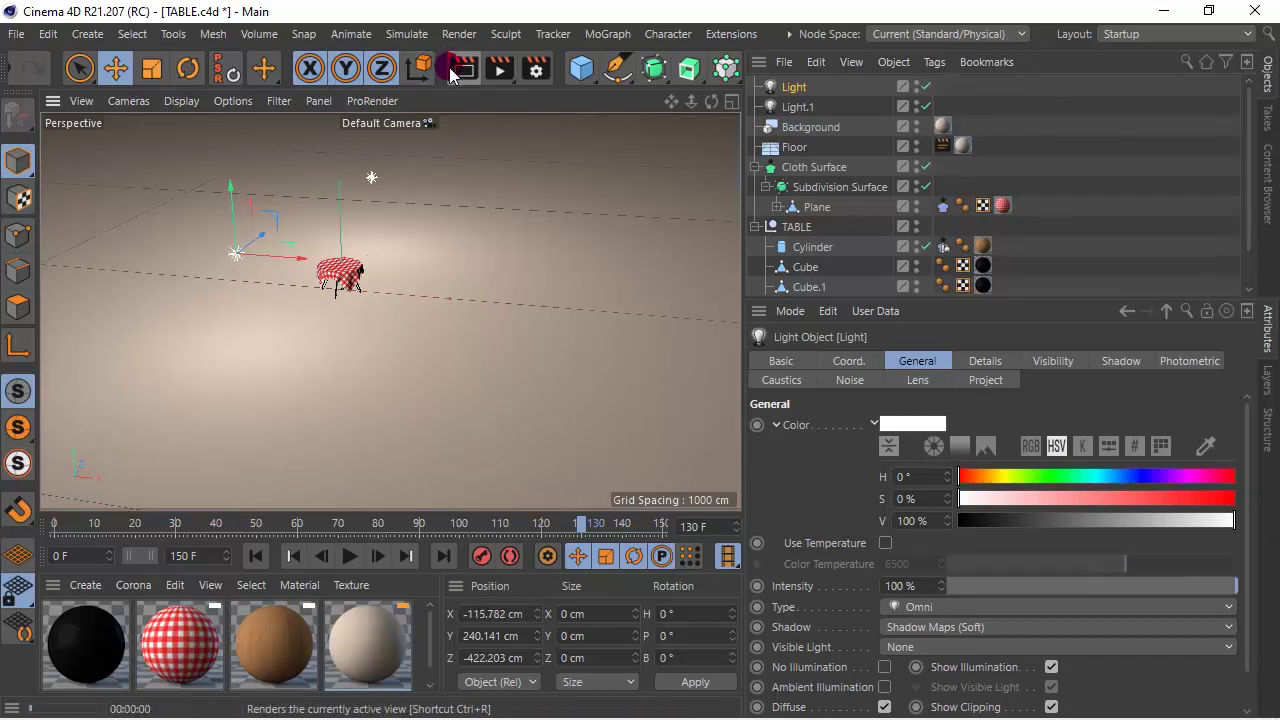
pyautogui.scroll(2, 320, 251)
# - Zoom in and reframe the perspective view on the table
pyautogui.scroll(3, 283, 297)
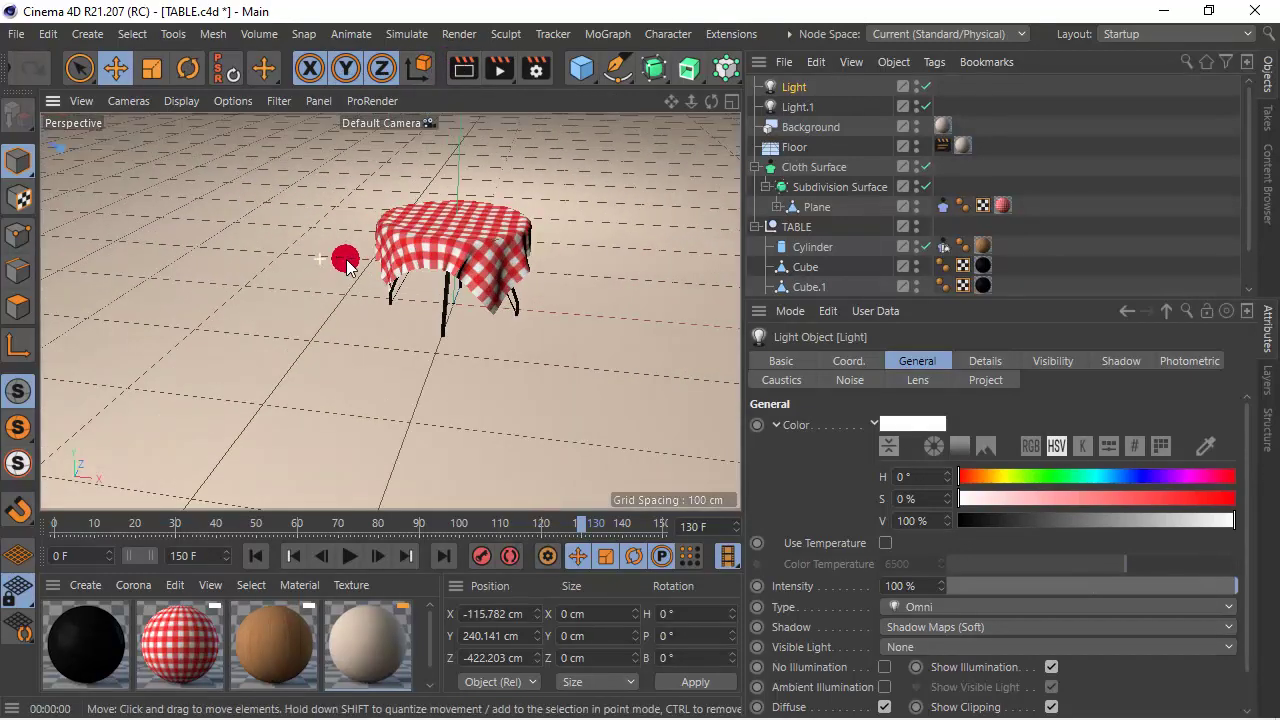
pyautogui.scroll(3, 343, 257)
pyautogui.scroll(2, 520, 200)
pyautogui.scroll(2, 440, 258)
pyautogui.scroll(2, 440, 258)
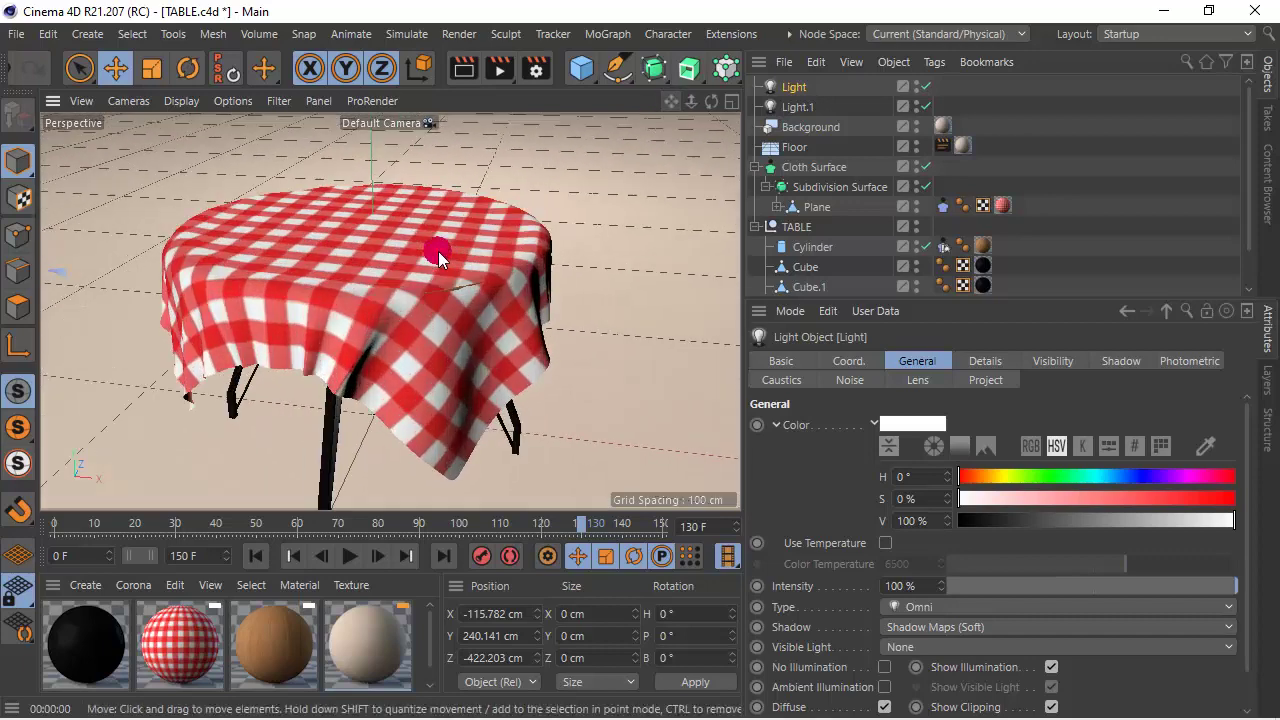
pyautogui.moveTo(671, 101); pyautogui.dragTo(371, 503)
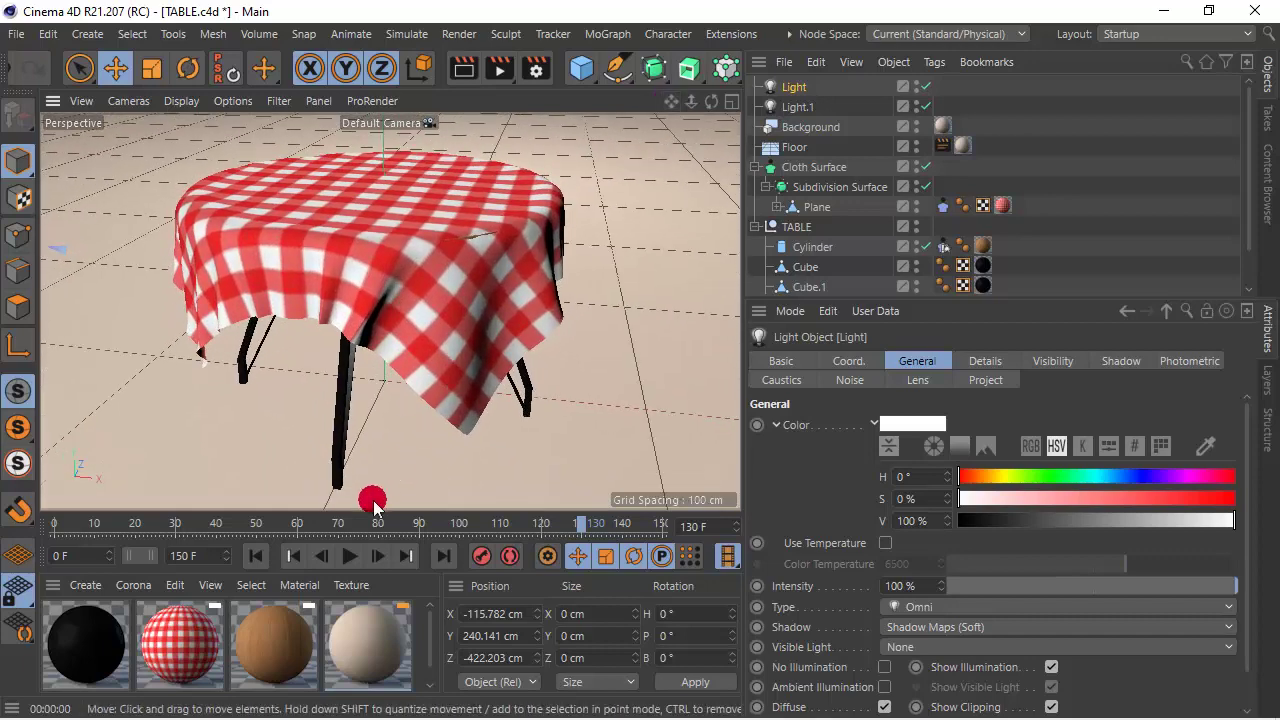
# - Replay the cloth simulation from frame 0, stop at frame 38, and render a preview
pyautogui.click(257, 556)
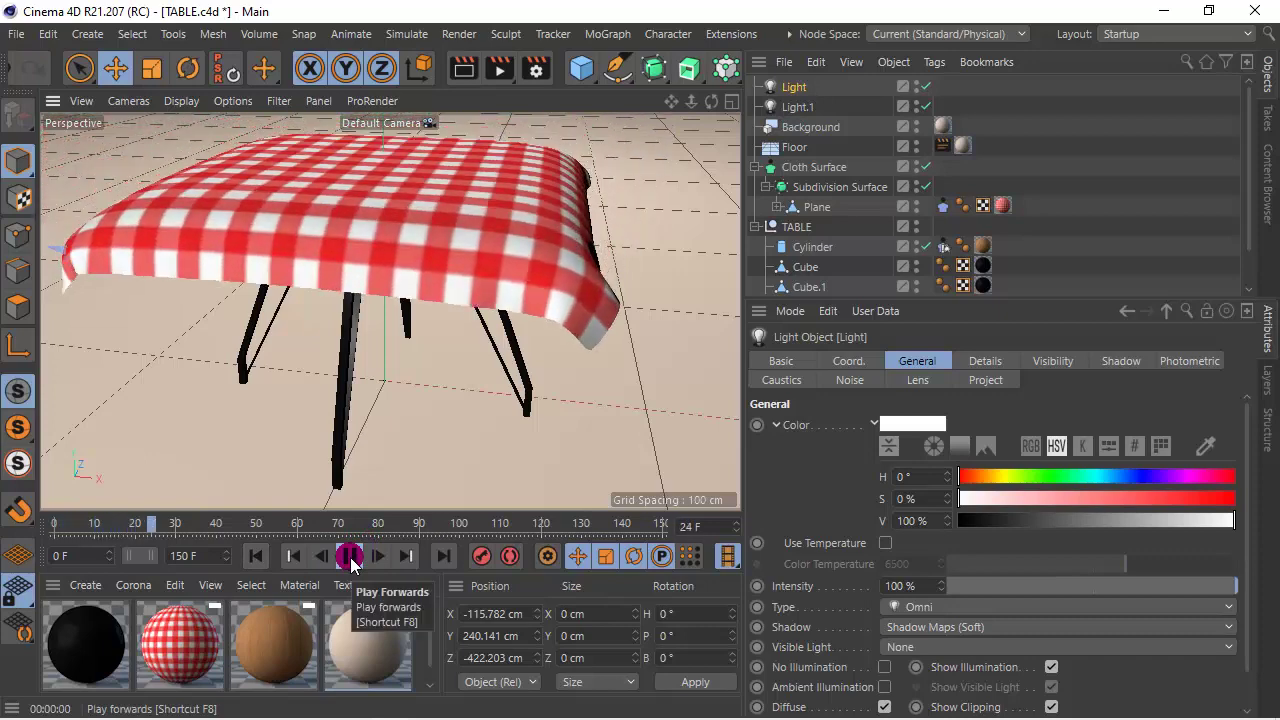
pyautogui.click(349, 556)
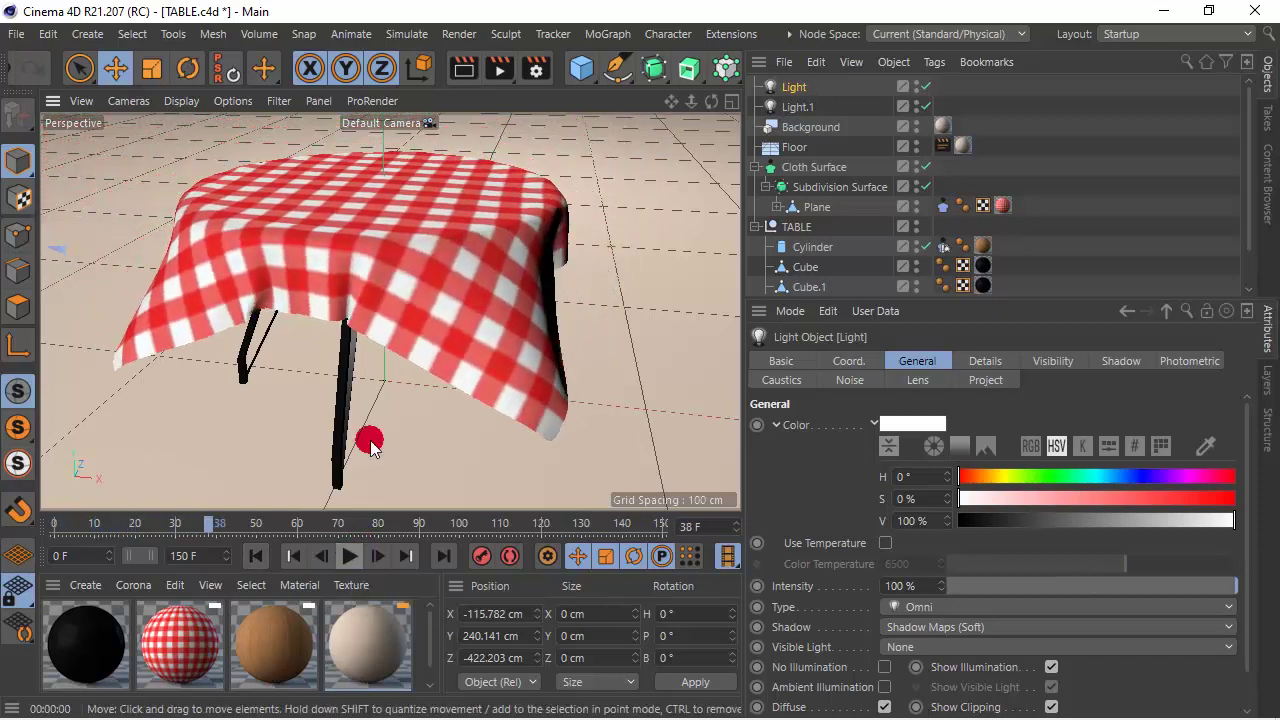
pyautogui.click(465, 68)
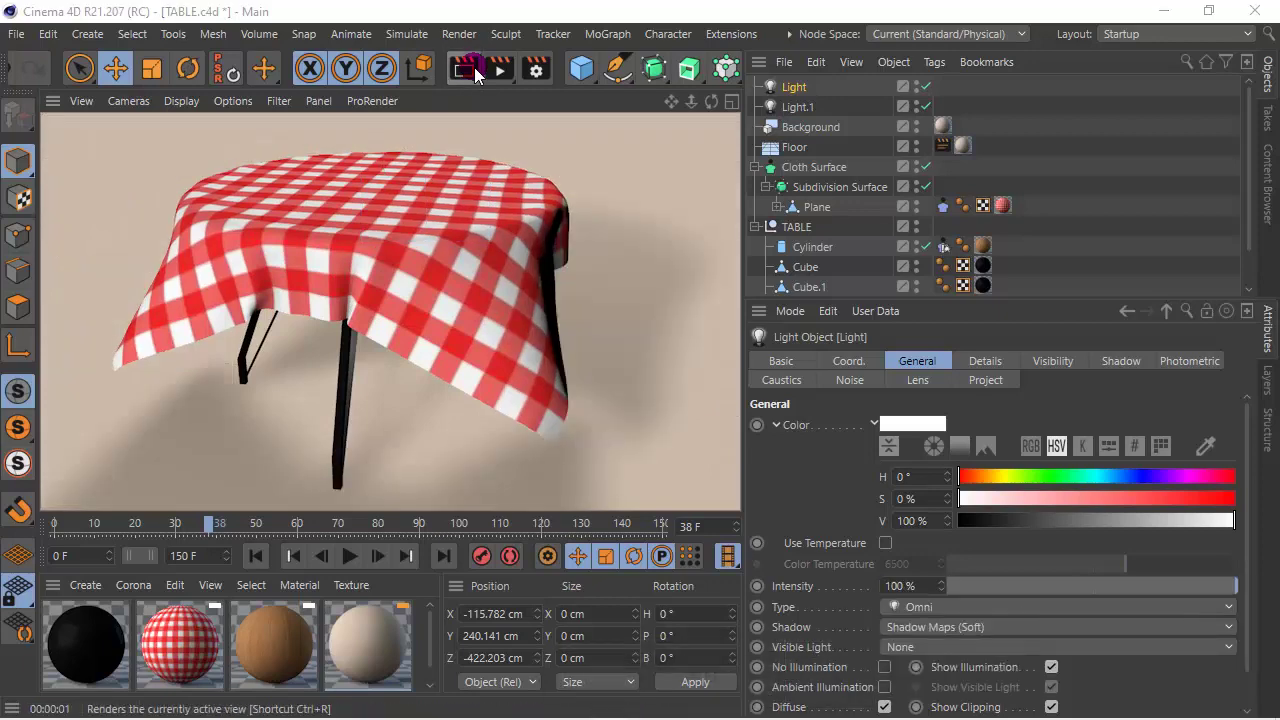
# - Warm the Mat.3 floor colour to hue 29° and saturation 22%
pyautogui.doubleClick(380, 643)
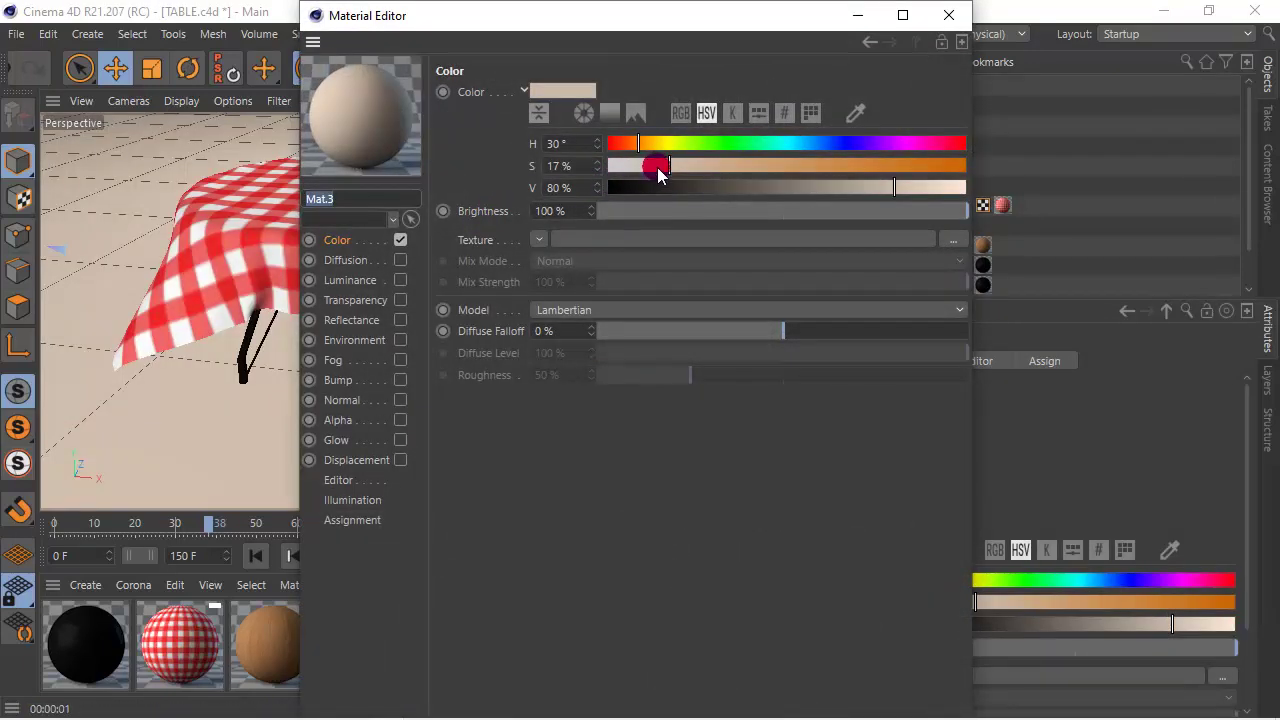
pyautogui.moveTo(640, 144); pyautogui.dragTo(689, 168)
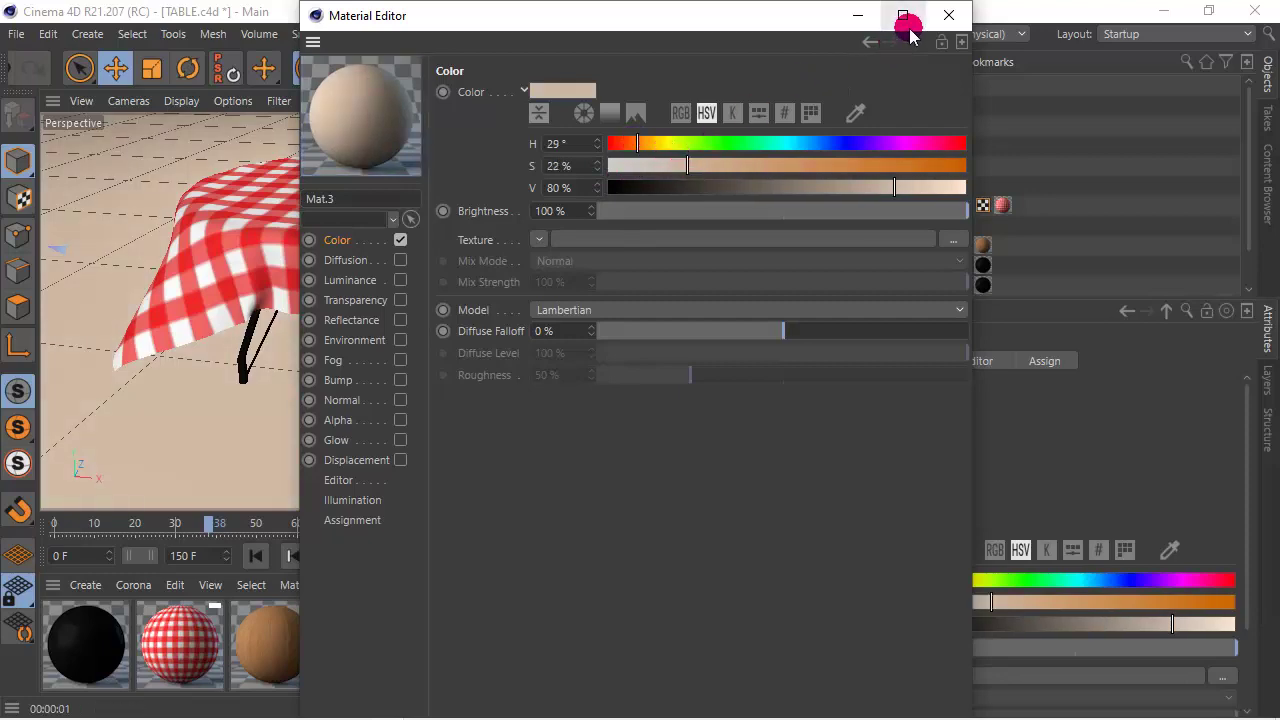
pyautogui.click(948, 15)
# - Render the new floor colour, then render the bare table at frame 0
pyautogui.click(475, 65)
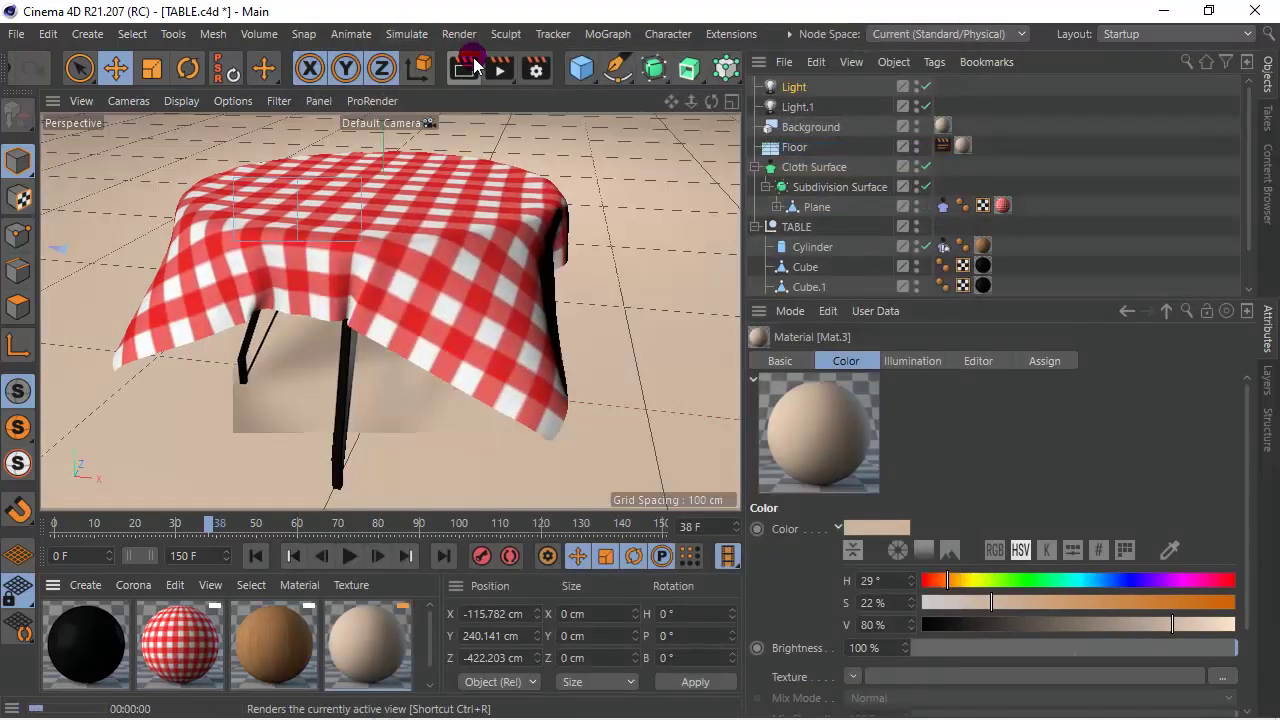
pyautogui.click(279, 557)
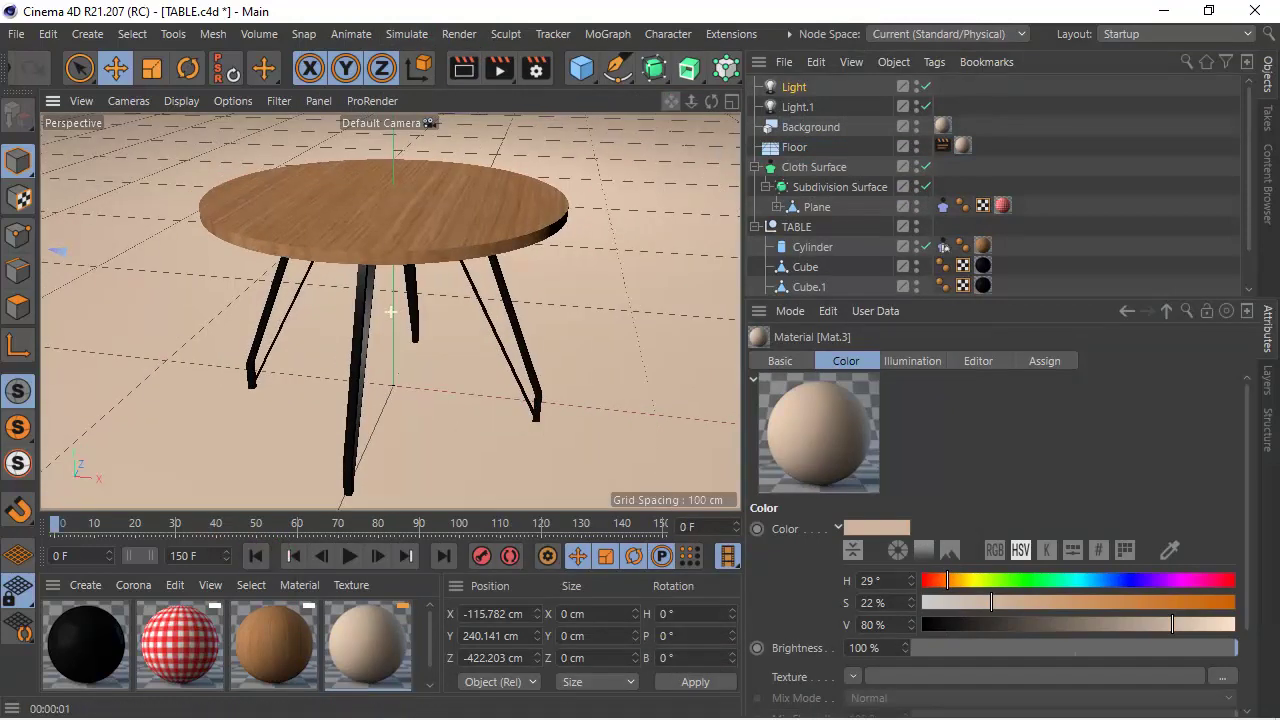
pyautogui.click(468, 68)
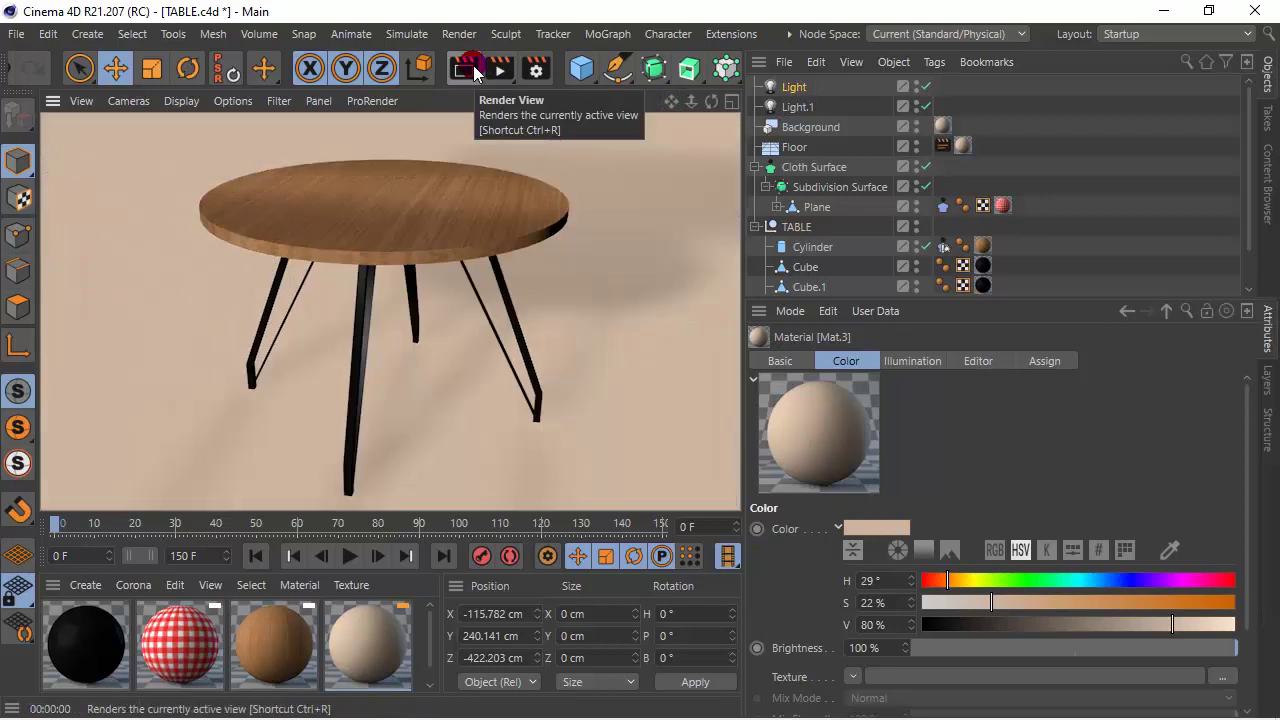
# - In the Right view, move Light.1 down and forward to Y 132.67 cm, Z 213.952 cm
pyautogui.keyDown('ctrl'); pyautogui.click(797, 106); pyautogui.keyUp('ctrl')
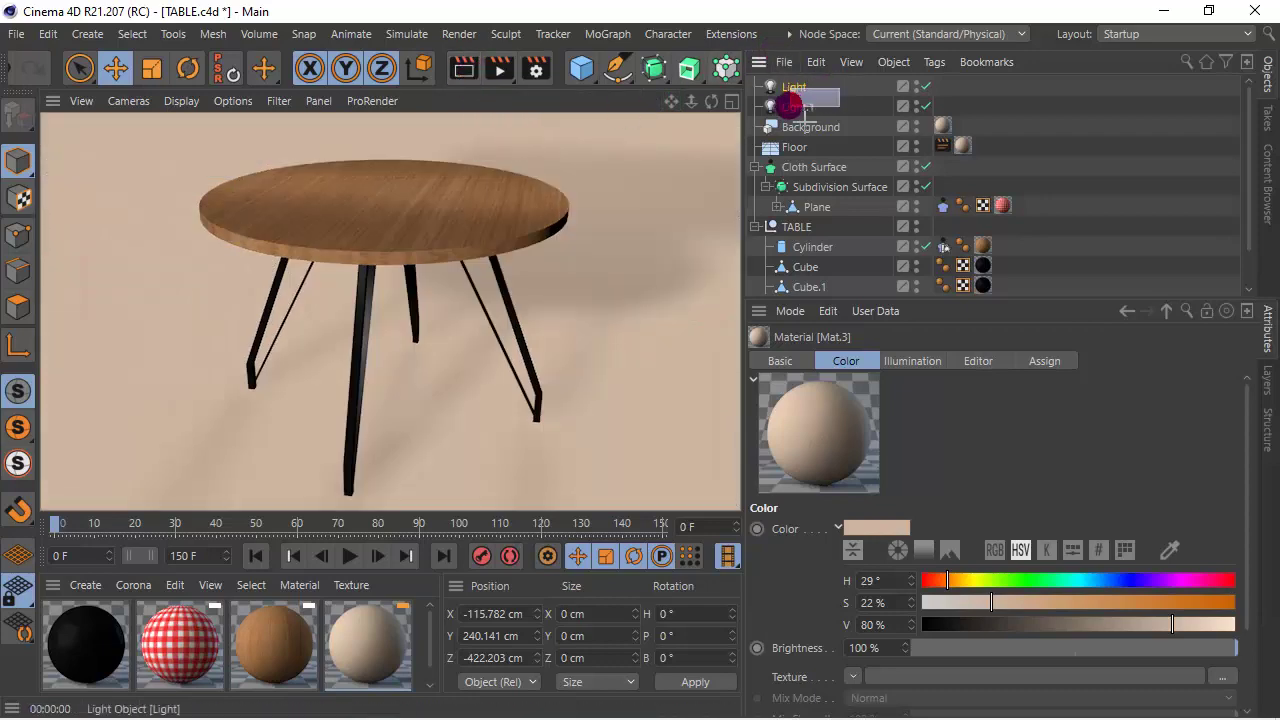
pyautogui.click(731, 101)
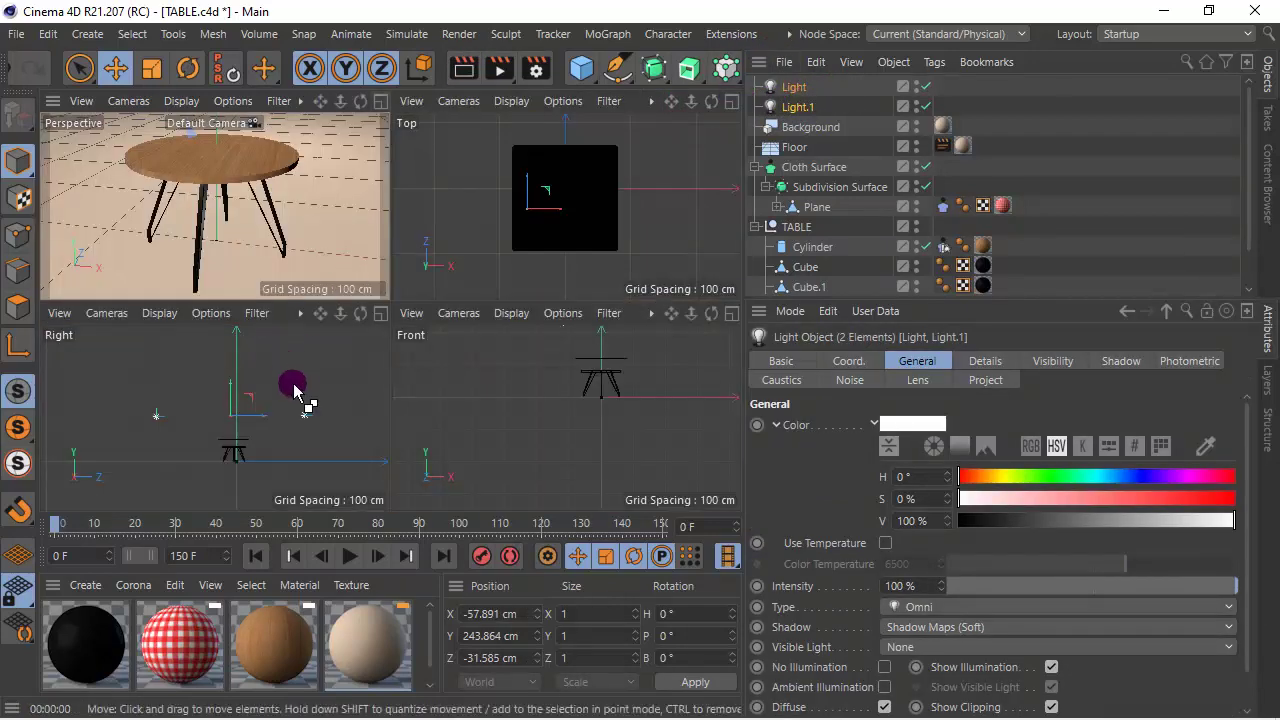
pyautogui.middleClick(293, 390)
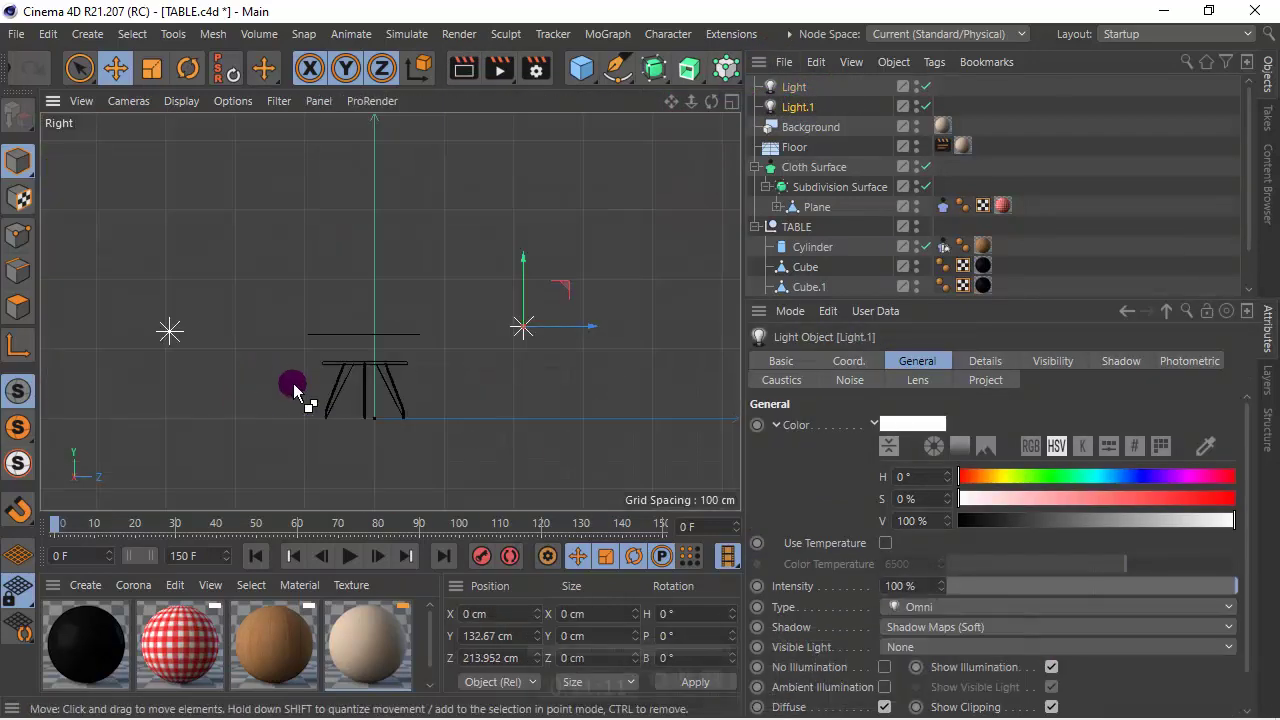
pyautogui.click(731, 101)
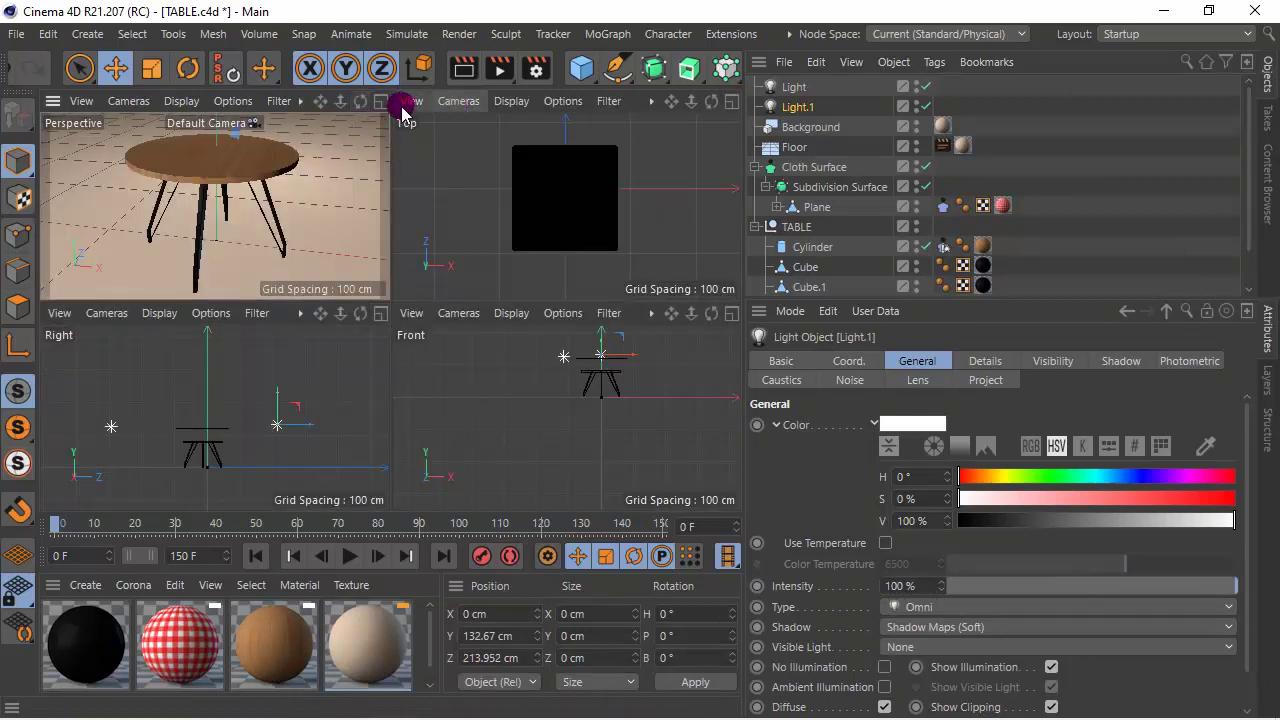
# - Render the perspective view with the moved light and replay the cloth simulation
pyautogui.click(380, 101)
pyautogui.click(451, 74)
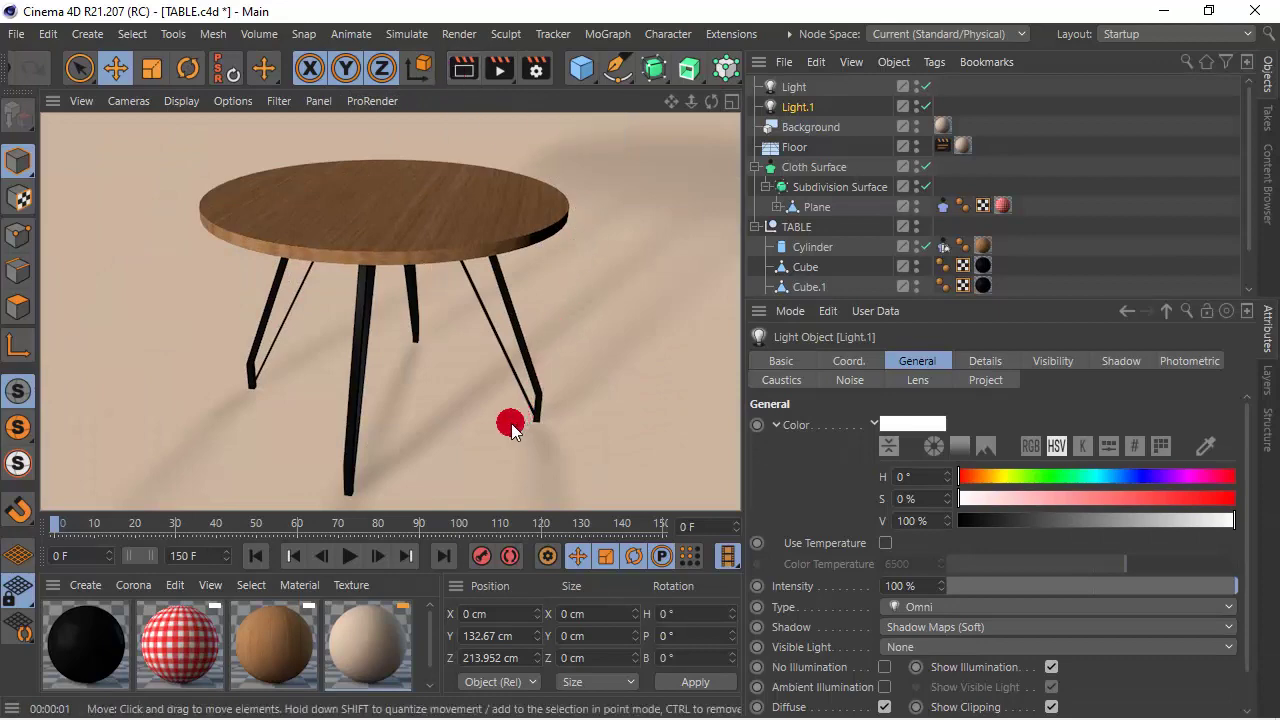
pyautogui.click(348, 557)
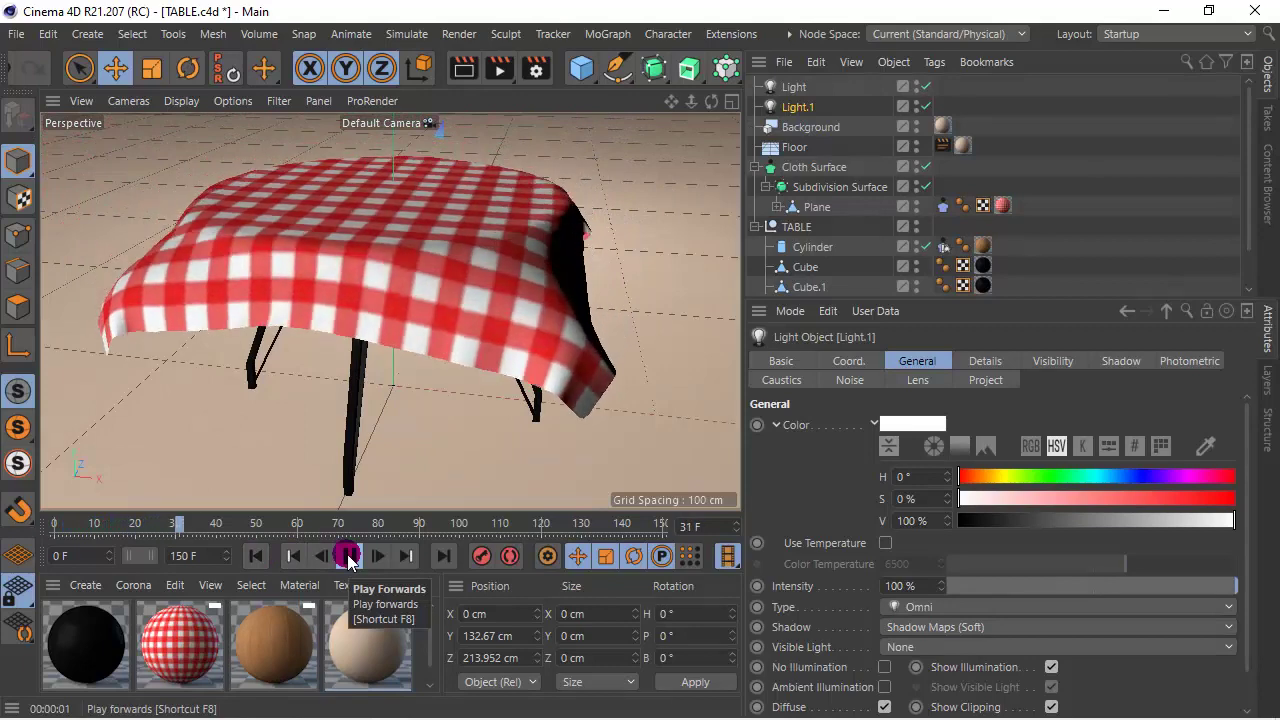
# - Stop playback at frame 142, reframe the draped table, and render a preview
pyautogui.click(348, 557)
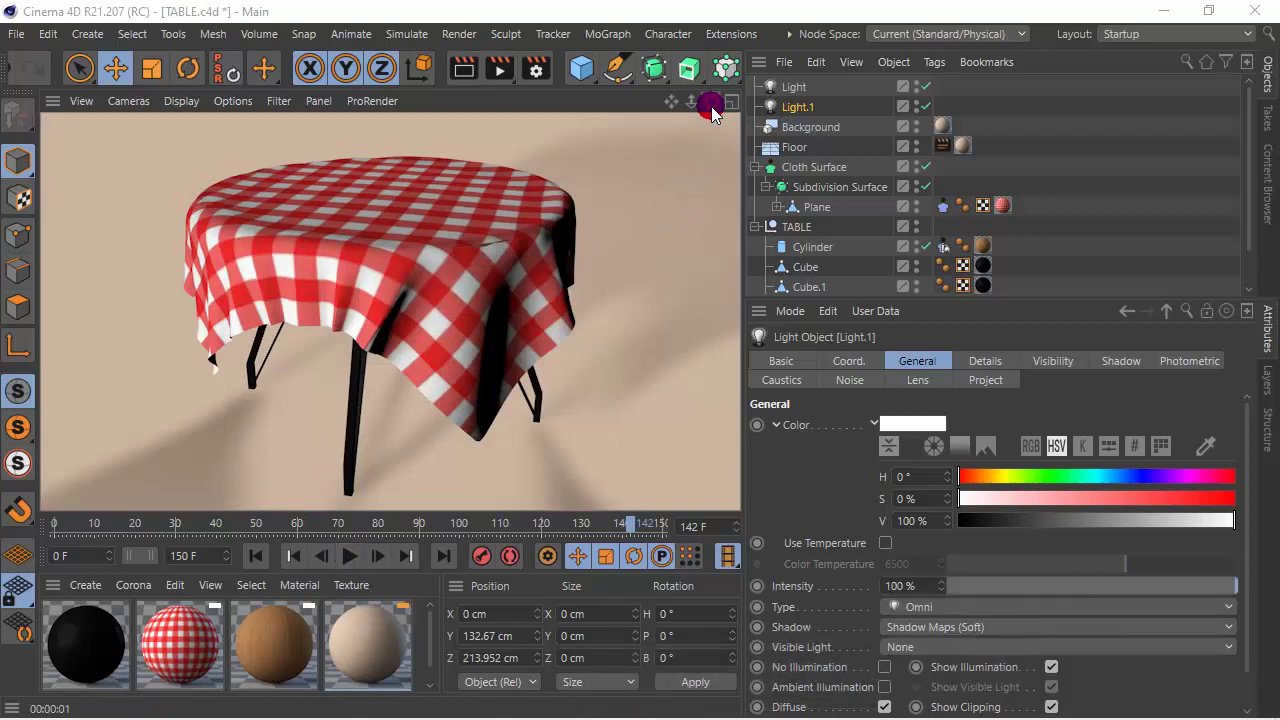
pyautogui.moveTo(704, 118)
pyautogui.mouseDown()
pyautogui.moveTo(686, 114)
pyautogui.moveTo(690, 130)
pyautogui.mouseUp()
pyautogui.scroll(5, 390, 312)
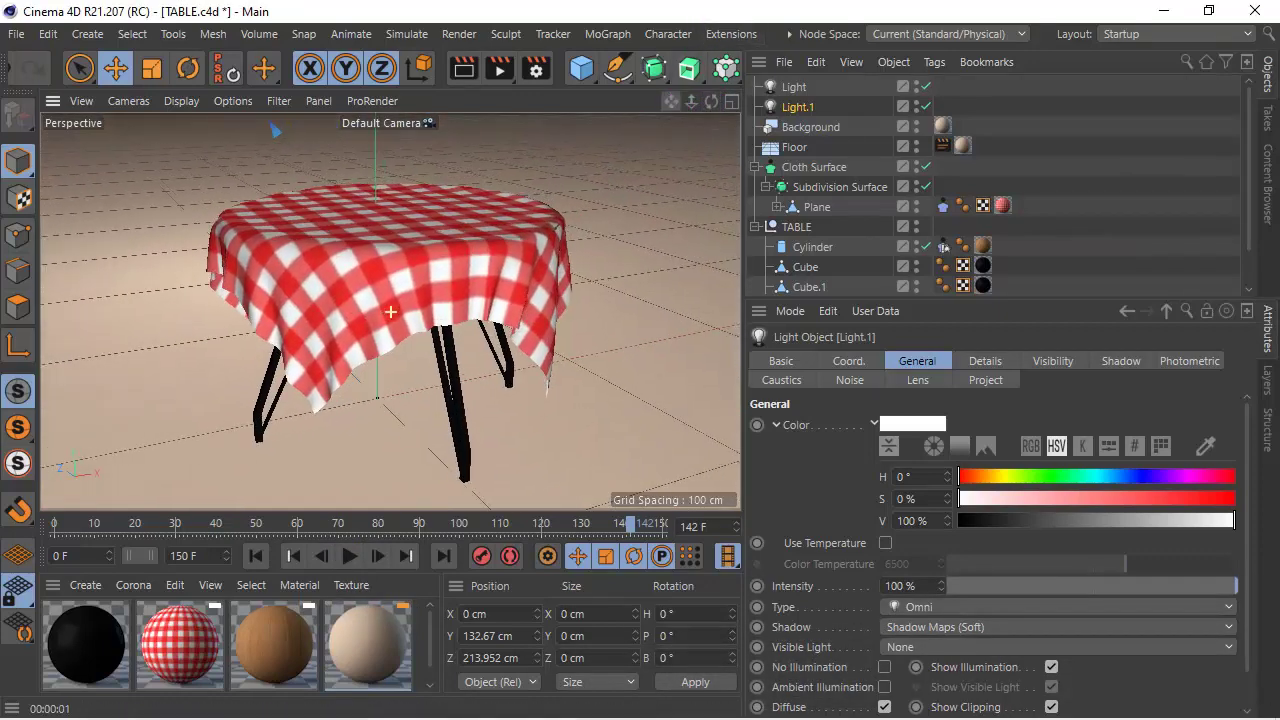
pyautogui.click(455, 260)
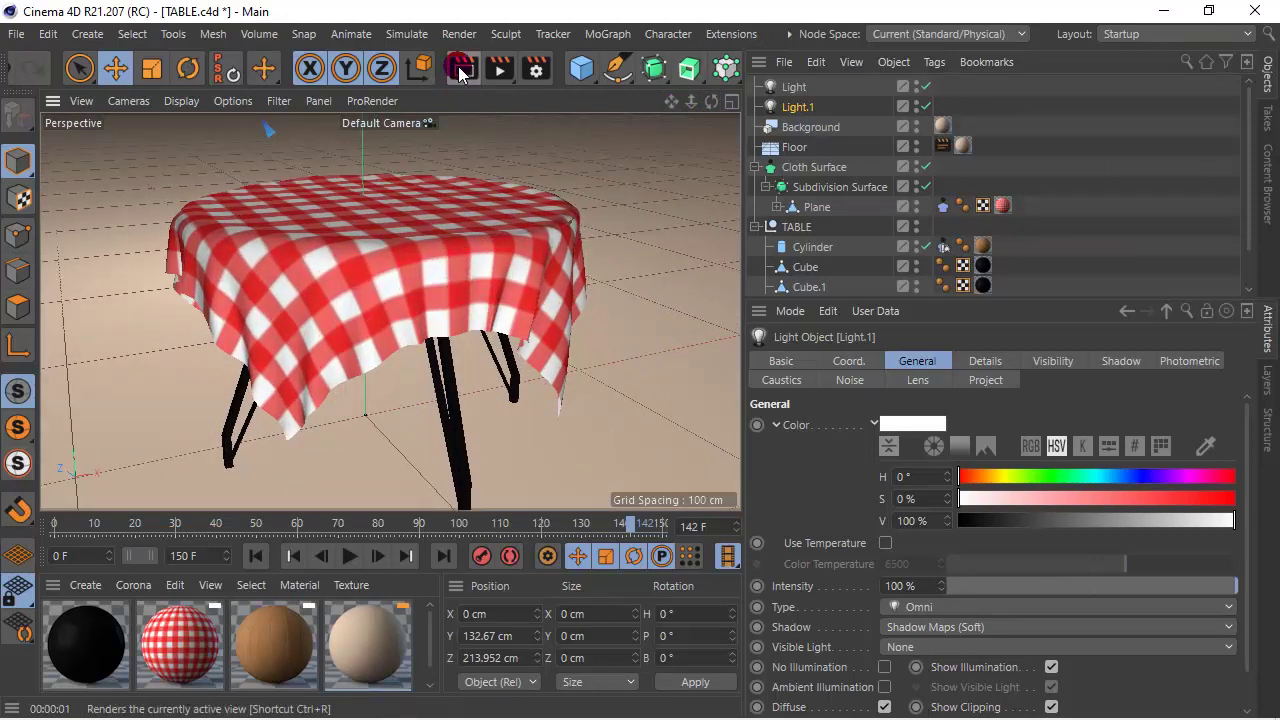
pyautogui.moveTo(671, 102); pyautogui.dragTo(690, 120)
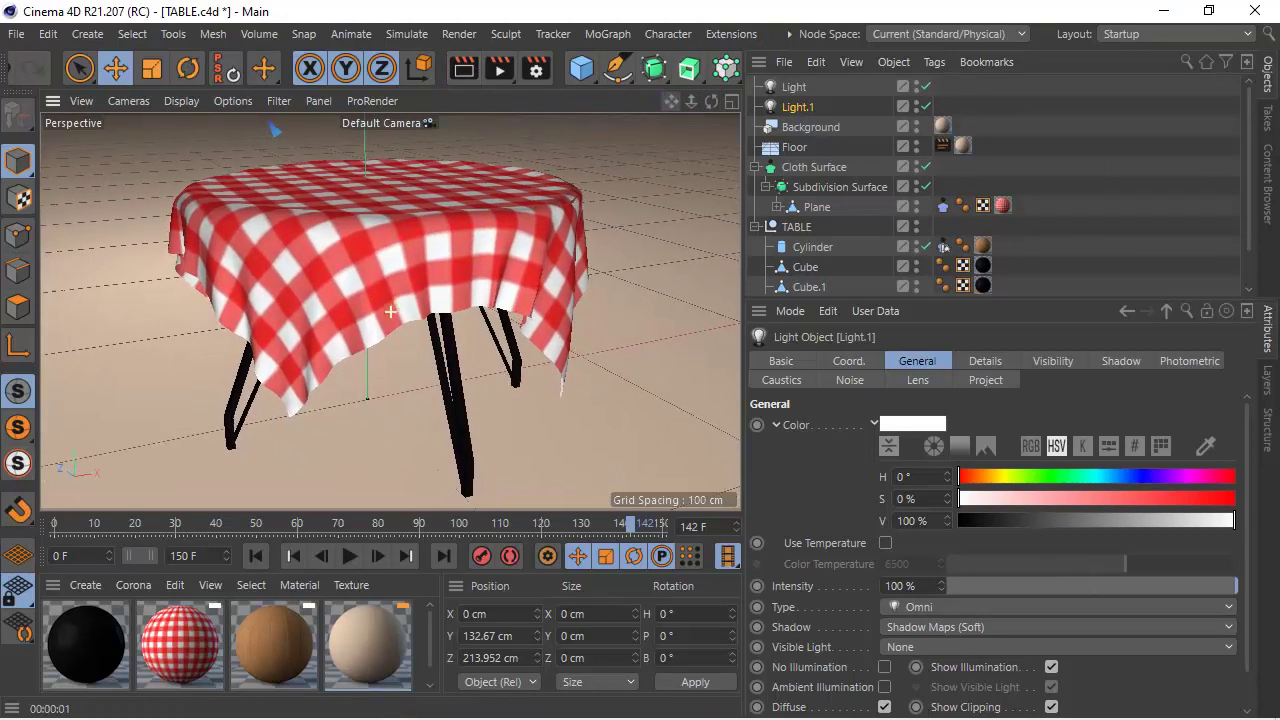
pyautogui.click(477, 72)
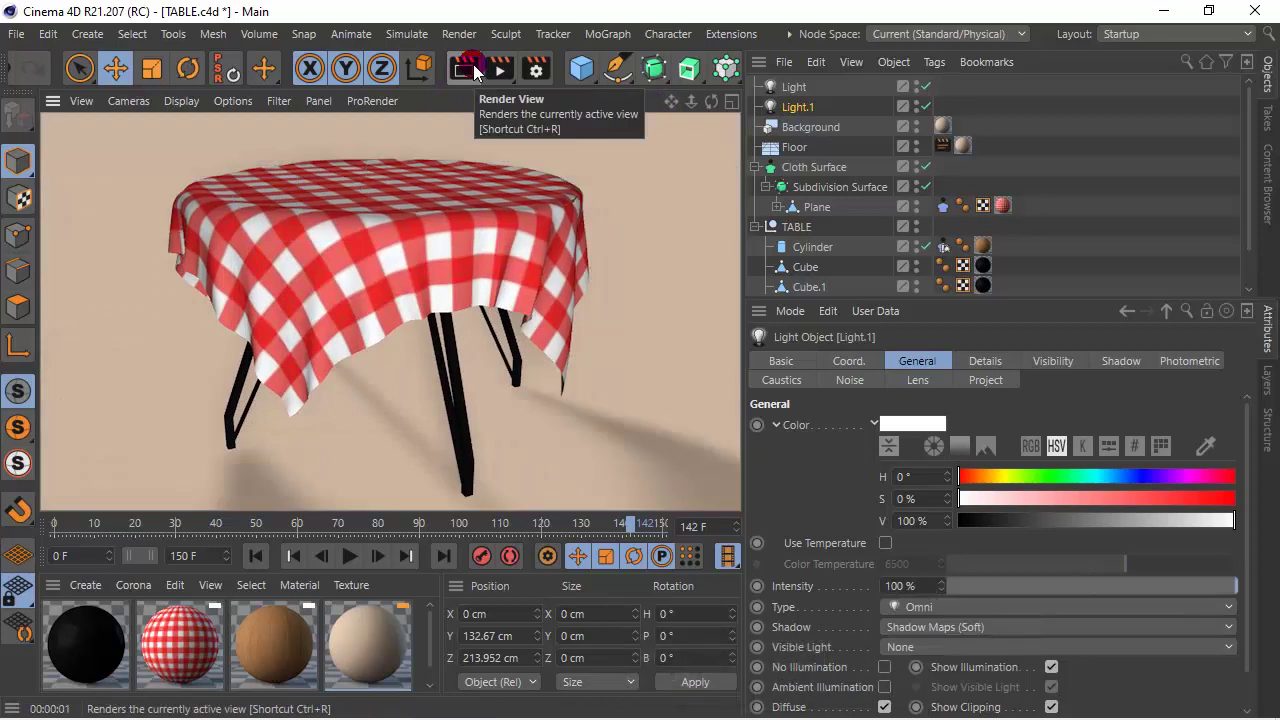
pyautogui.click(679, 102)
# - View the table from a higher angle, replay the cloth drop from frame 0, and render
pyautogui.moveTo(679, 102); pyautogui.dragTo(276, 130)
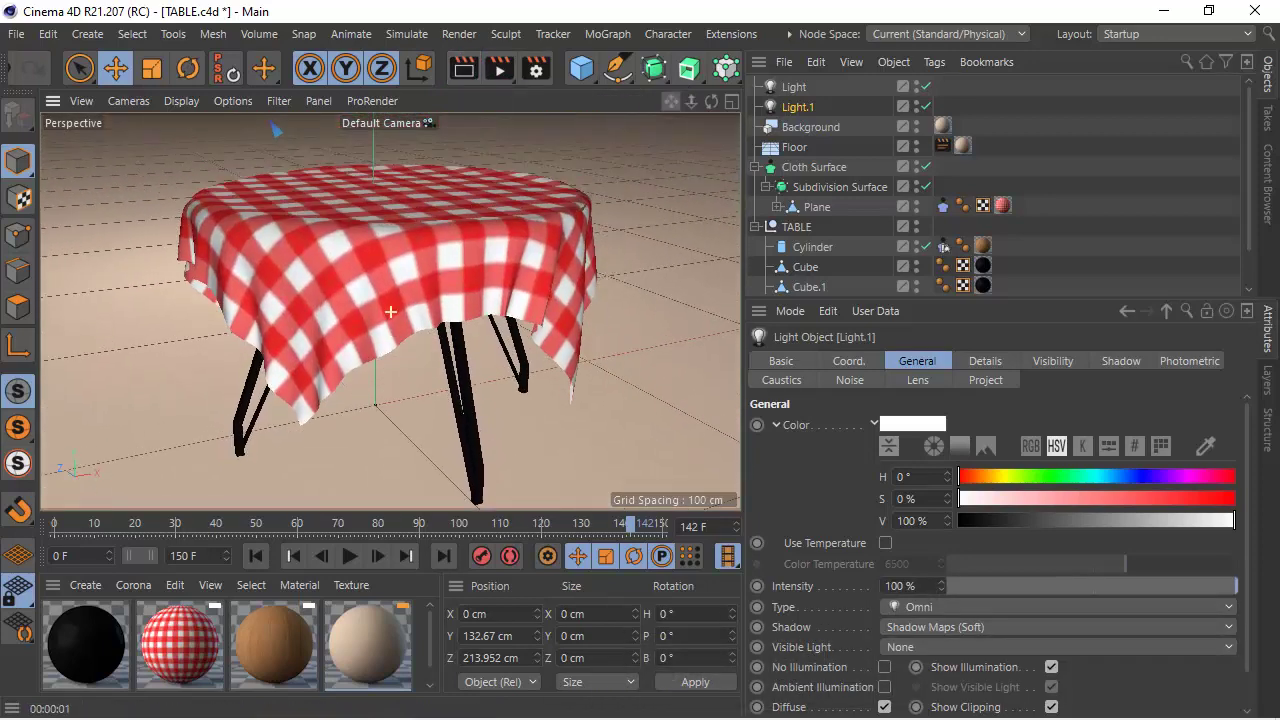
pyautogui.moveTo(686, 101); pyautogui.dragTo(686, 101)
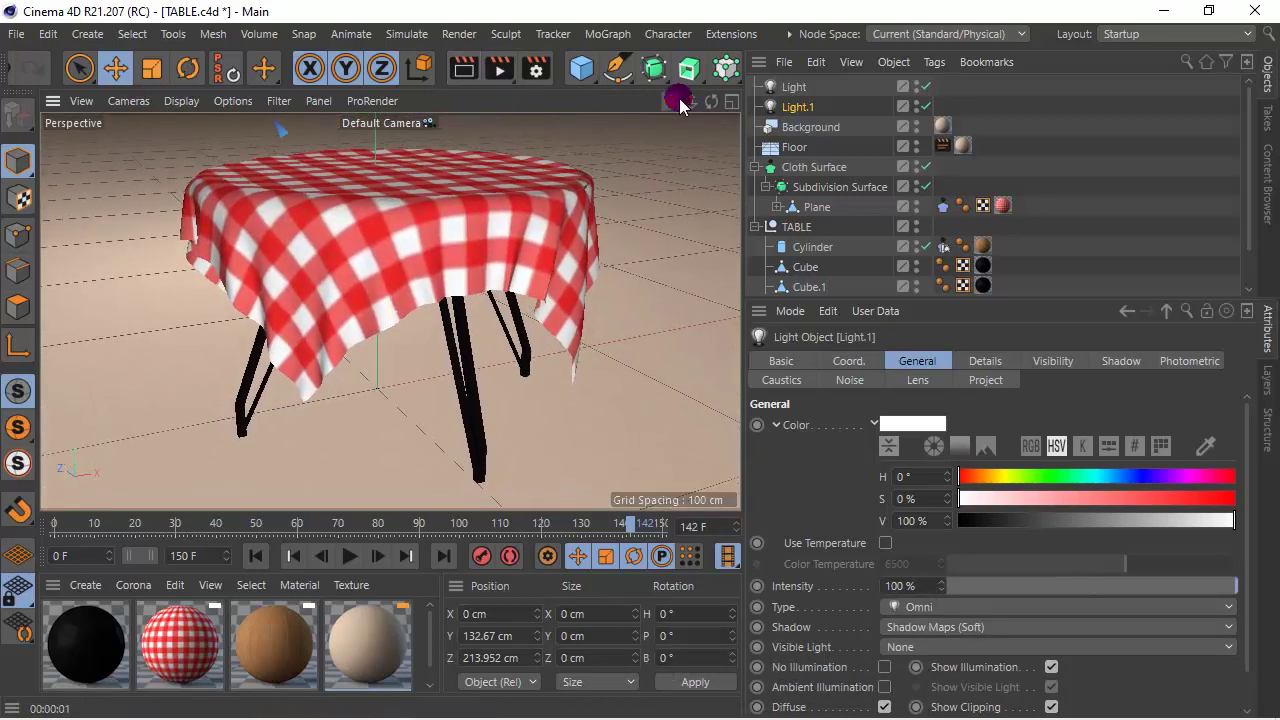
pyautogui.click(259, 553)
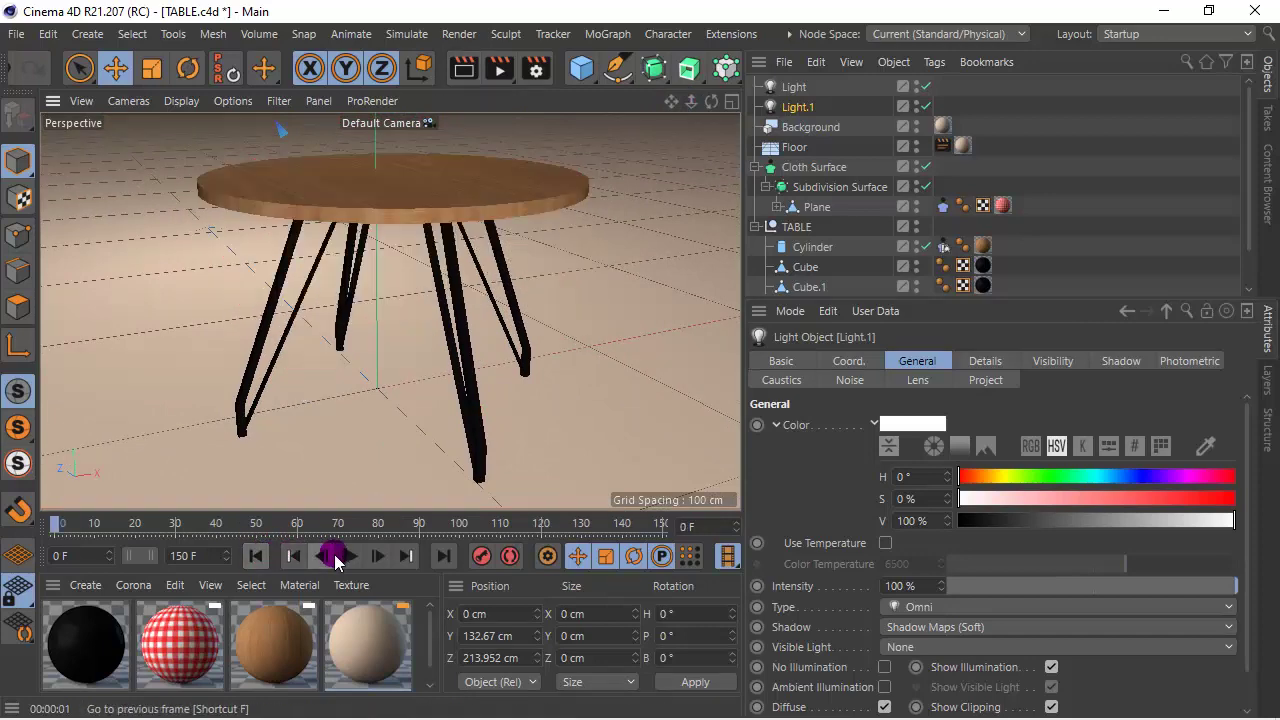
pyautogui.click(344, 556)
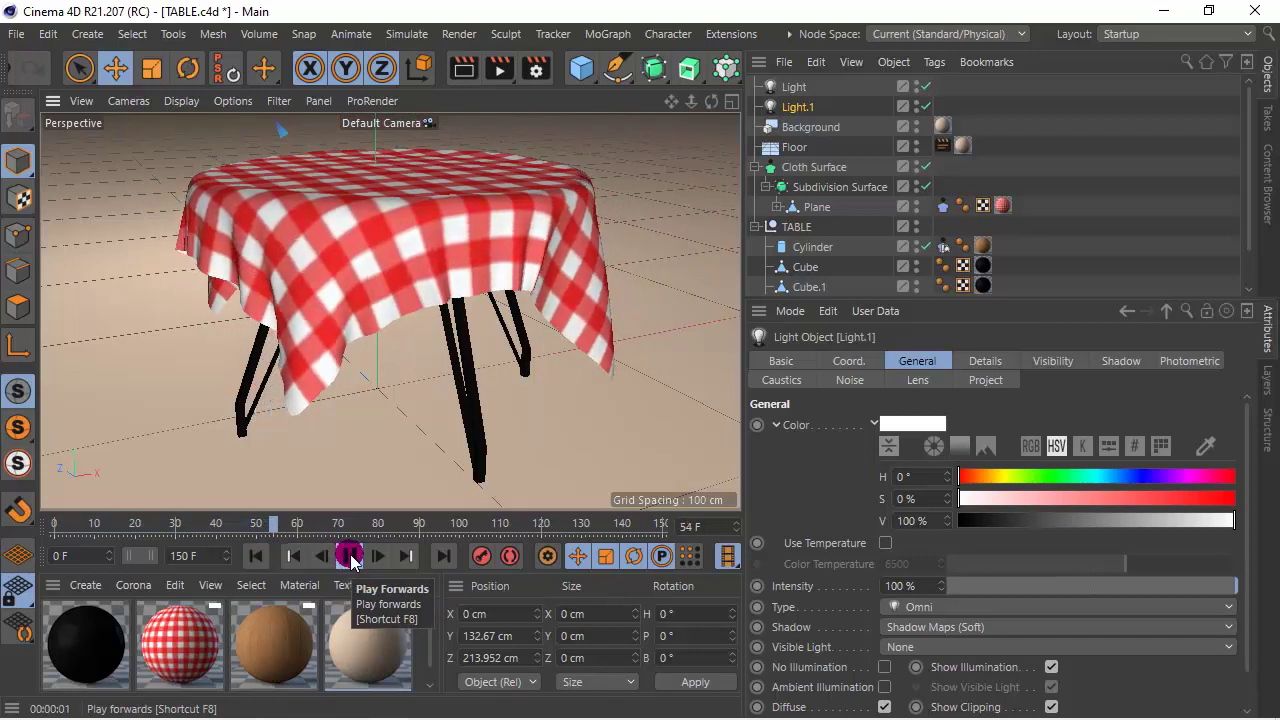
pyautogui.click(350, 556)
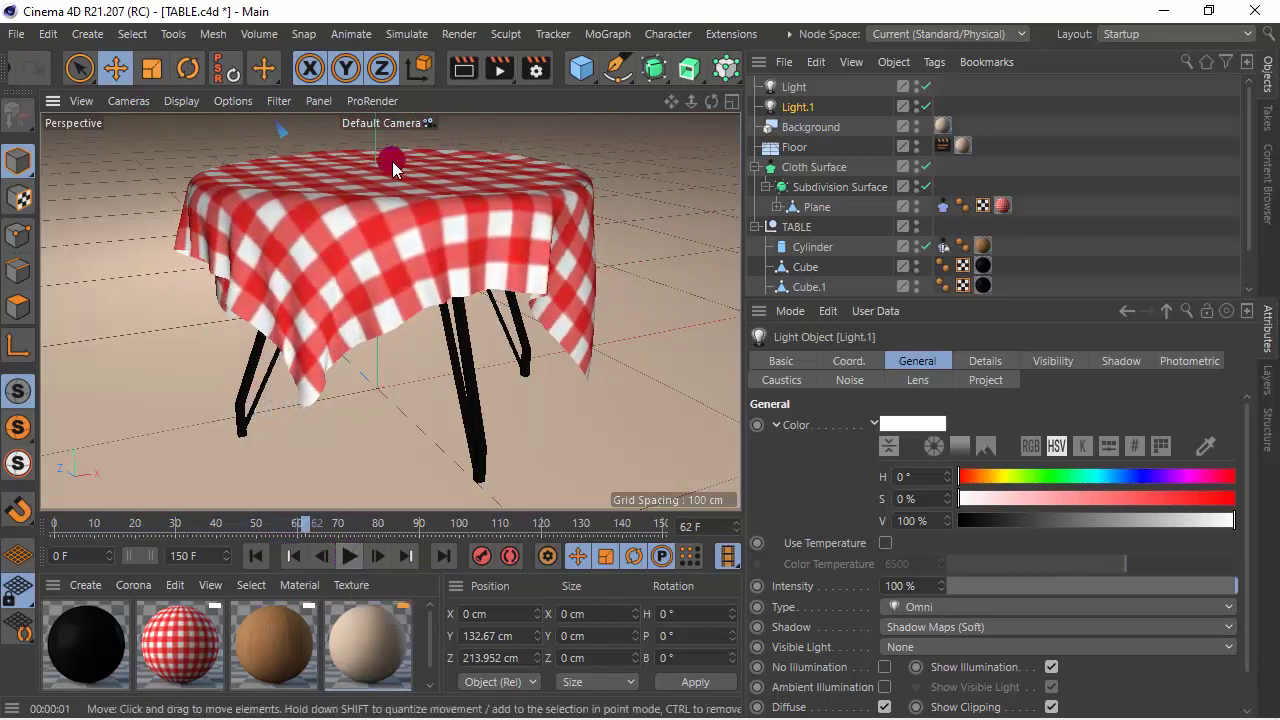
pyautogui.click(467, 74)
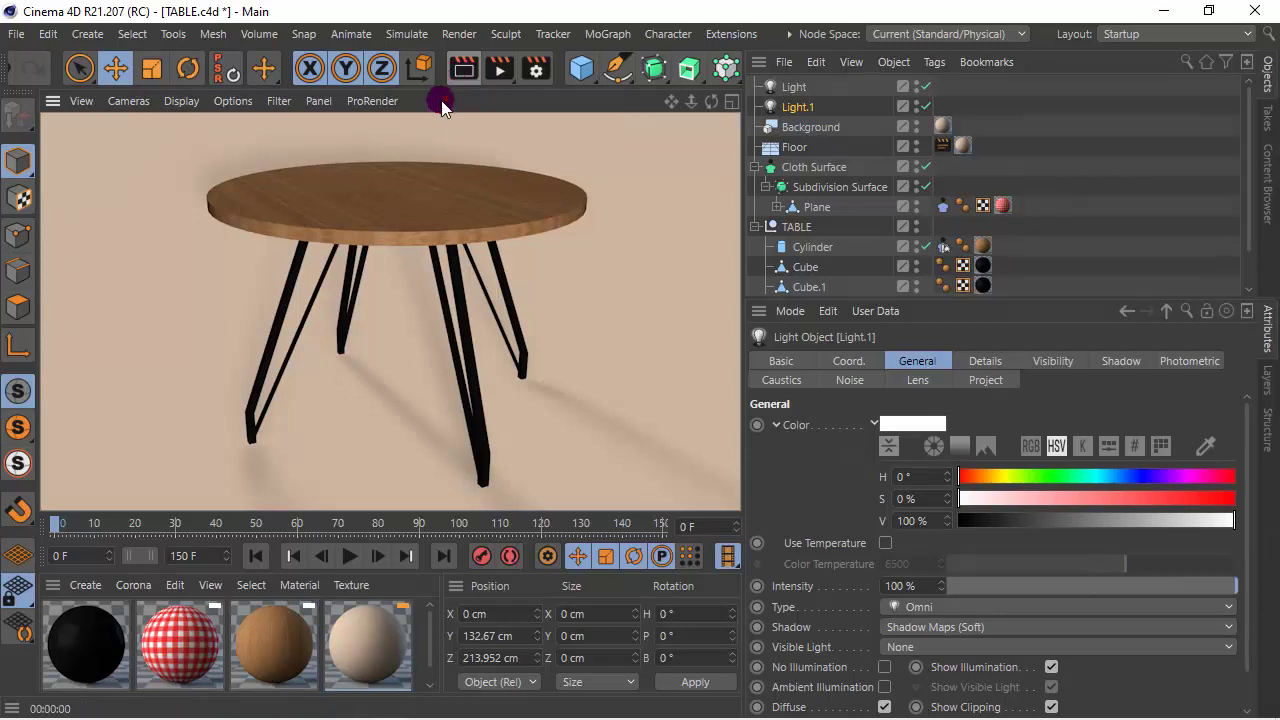
# - Clear the render and check the Render Settings, which still output an AVI video
pyautogui.click(252, 553)
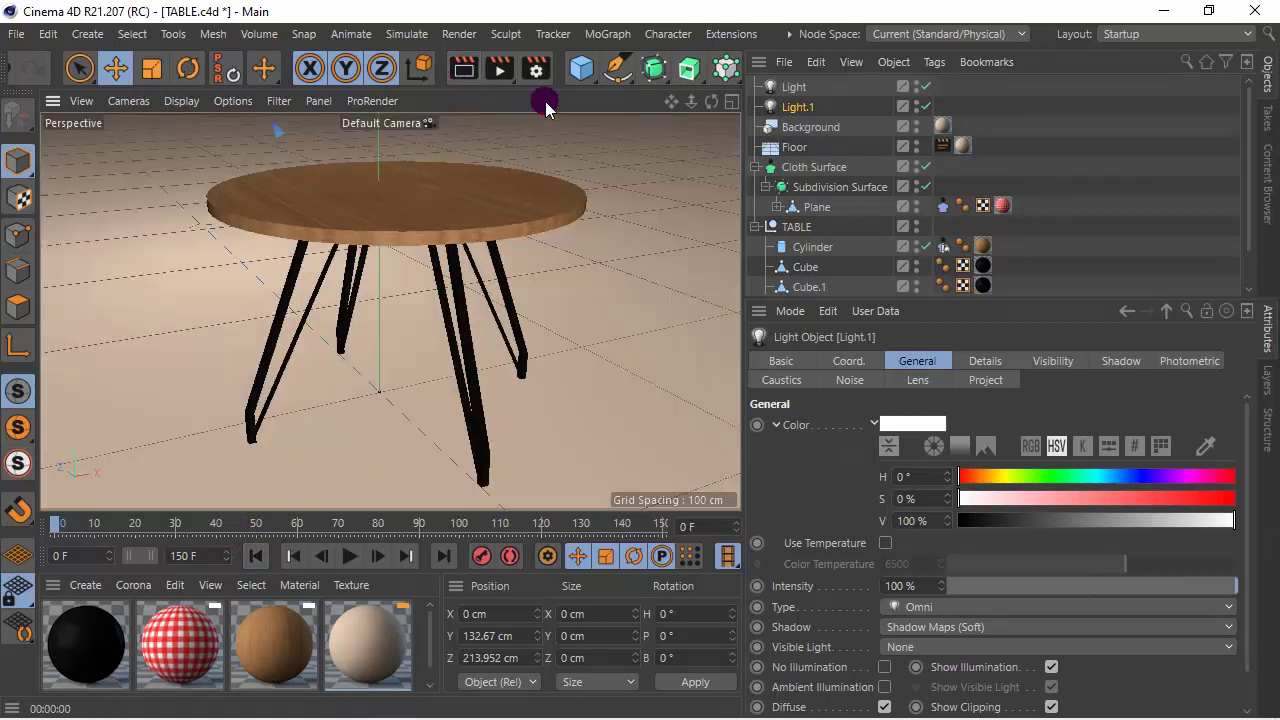
pyautogui.click(536, 68)
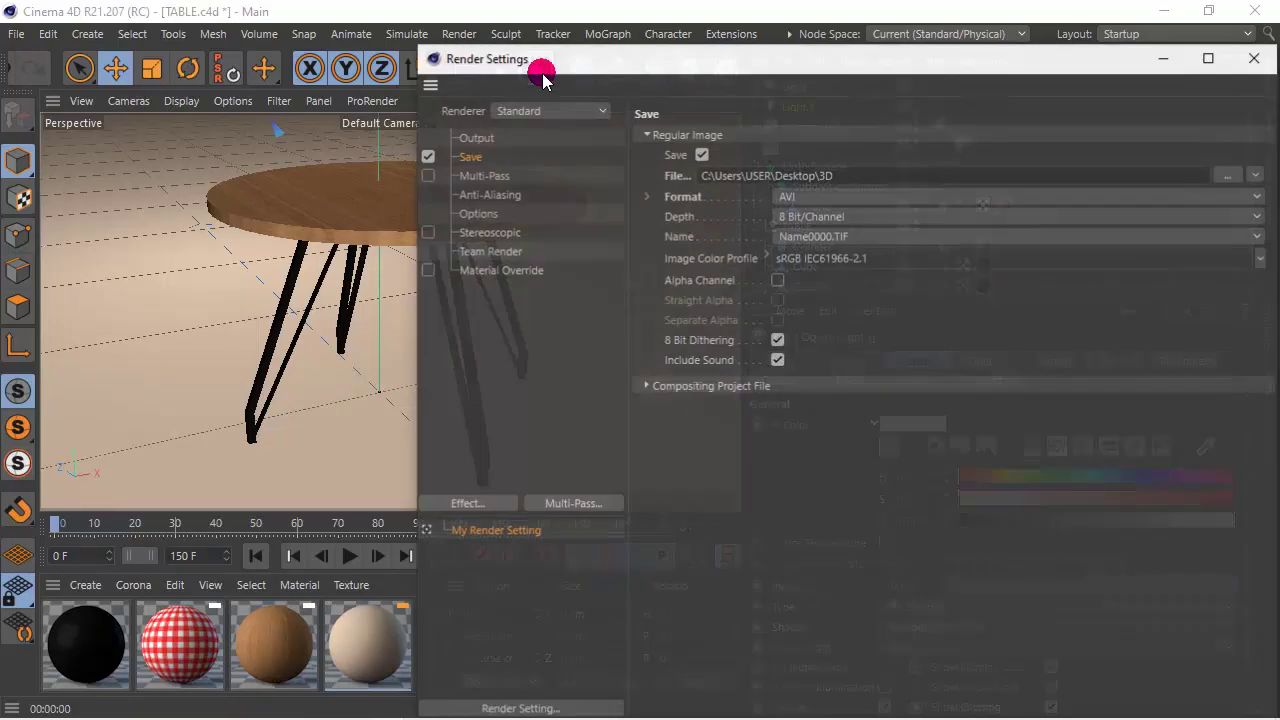
pyautogui.moveTo(890, 63); pyautogui.dragTo(504, 90)
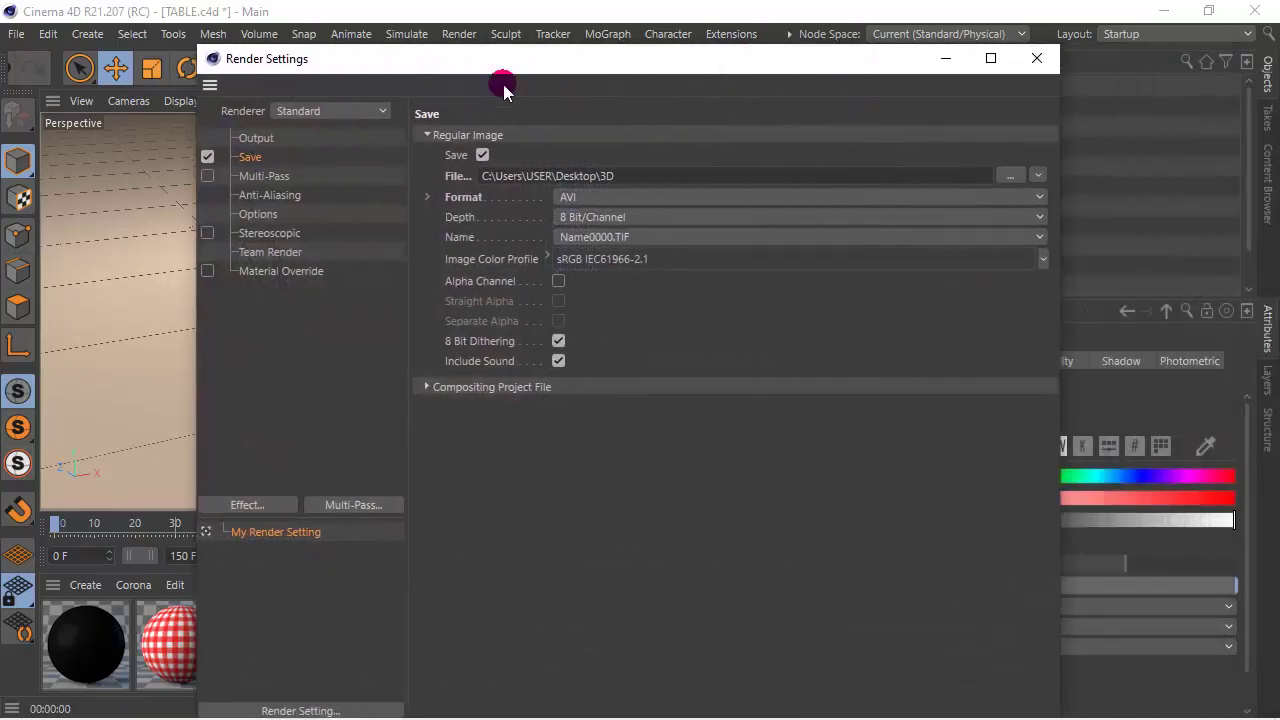
pyautogui.click(1037, 58)
# - Enlarge the Object Manager to show all table legs and select the Plane's Cloth tag
pyautogui.click(686, 354)
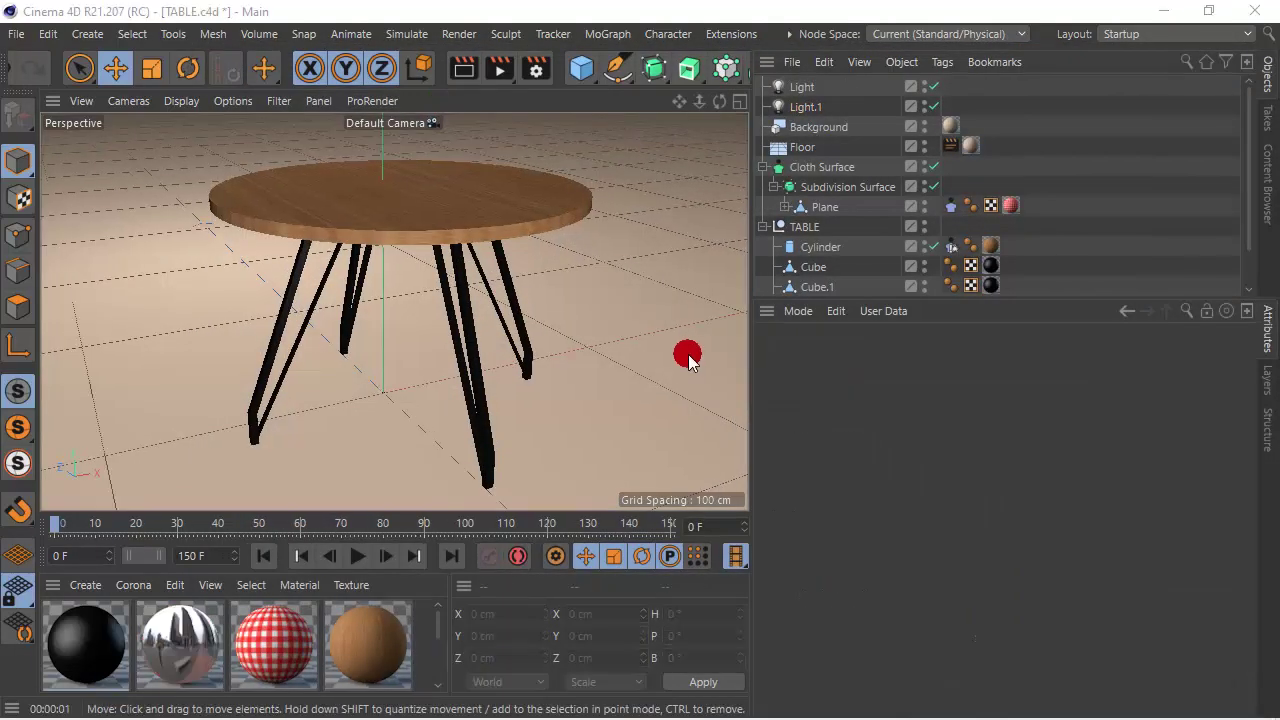
pyautogui.moveTo(890, 302); pyautogui.dragTo(887, 410)
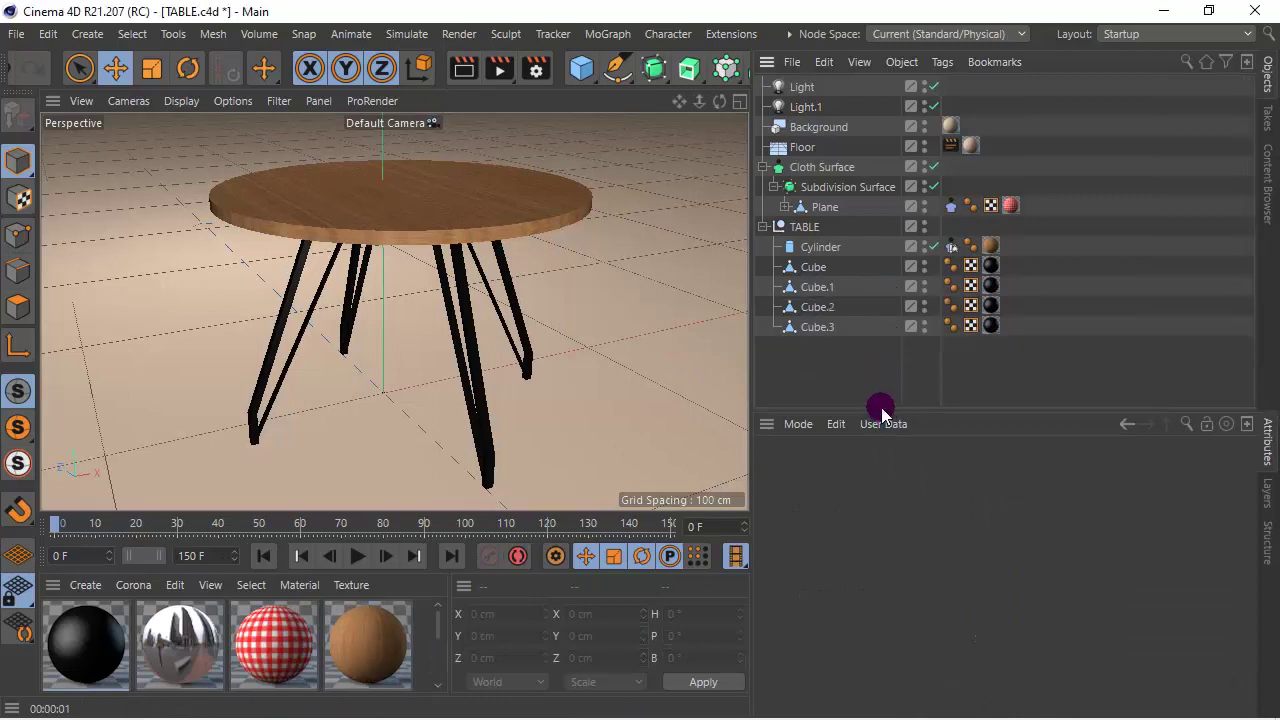
pyautogui.click(948, 214)
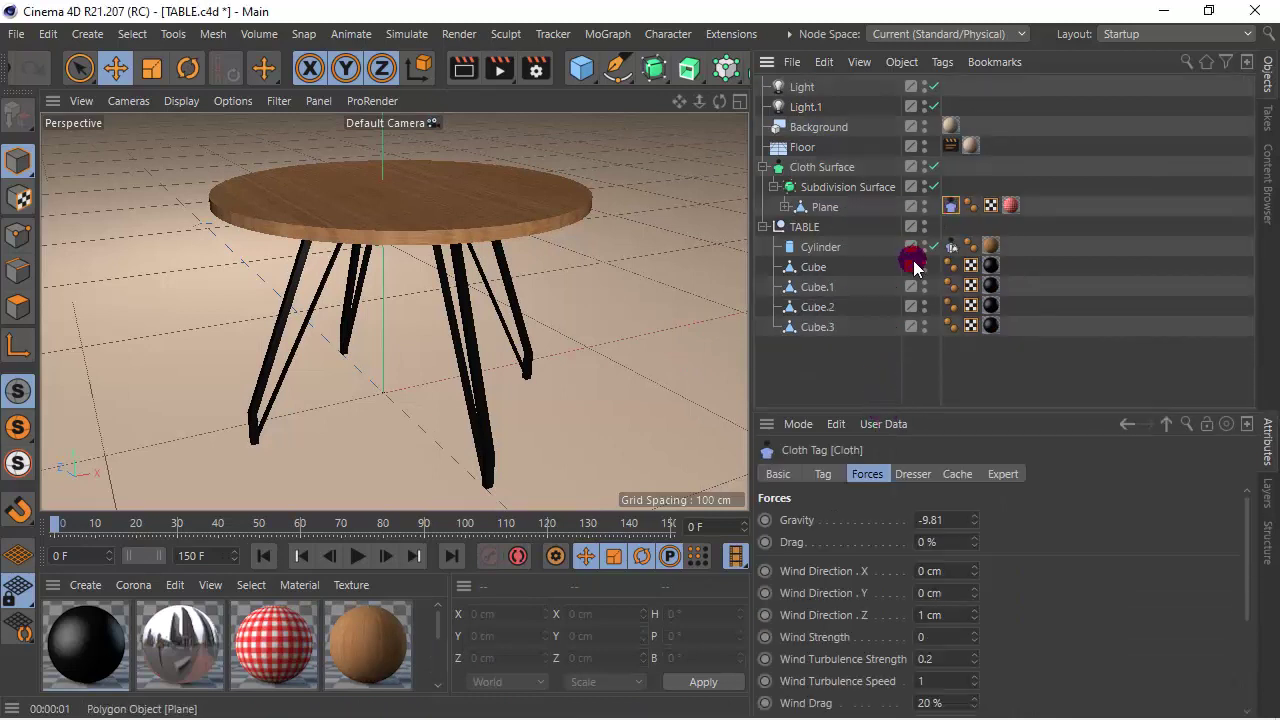
pyautogui.moveTo(909, 418); pyautogui.dragTo(917, 377)
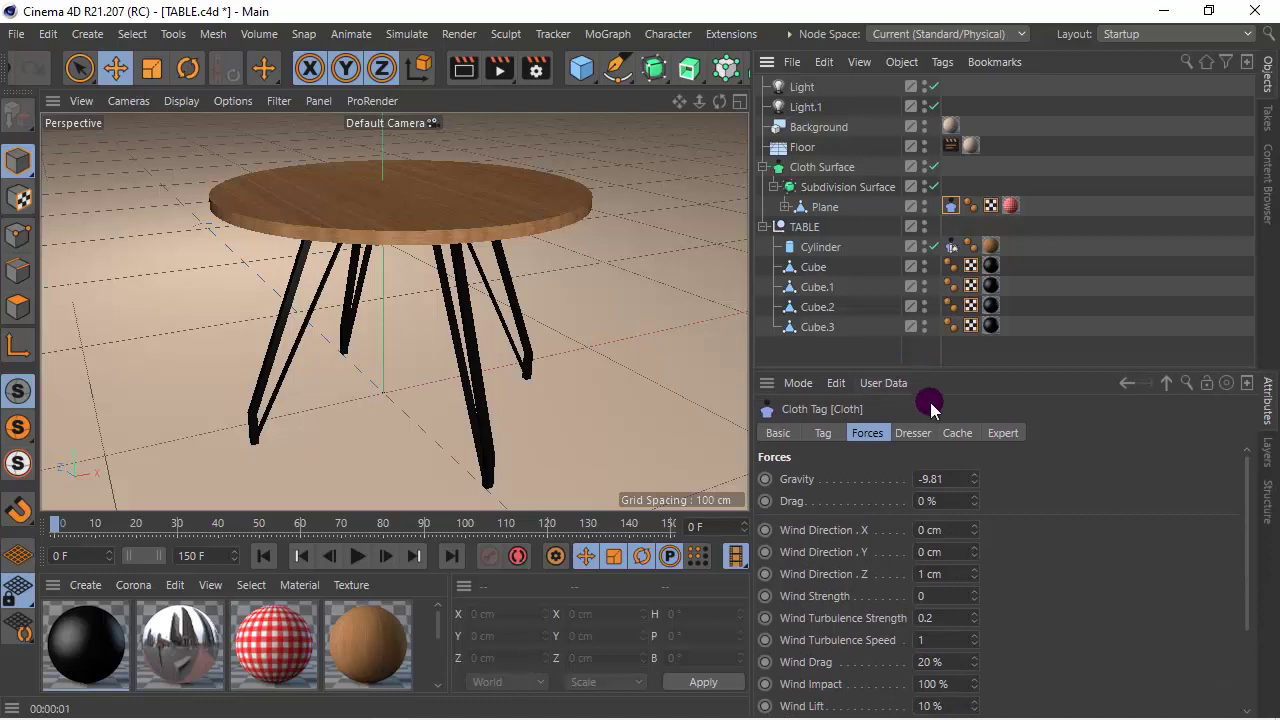
# - Browse the Cloth tag's Dresser and Forces settings, ending on Dresser, and rewind to frame 0
pyautogui.click(913, 432)
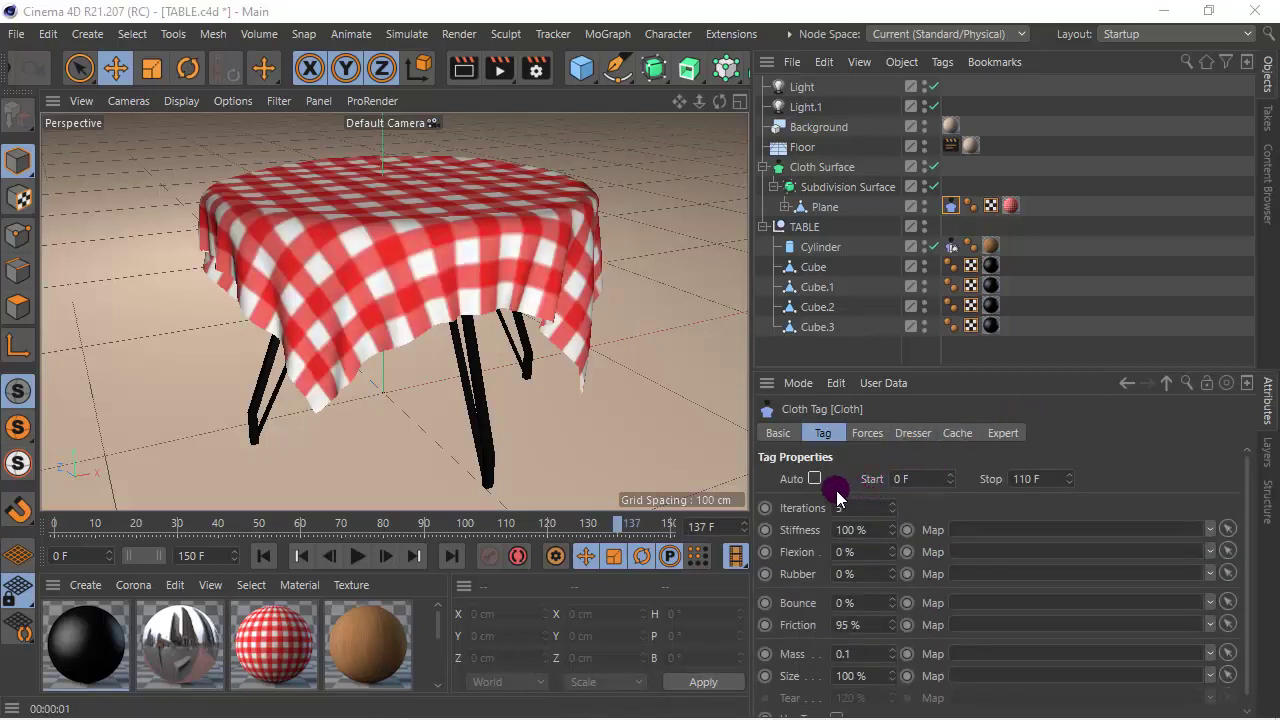
pyautogui.click(824, 440)
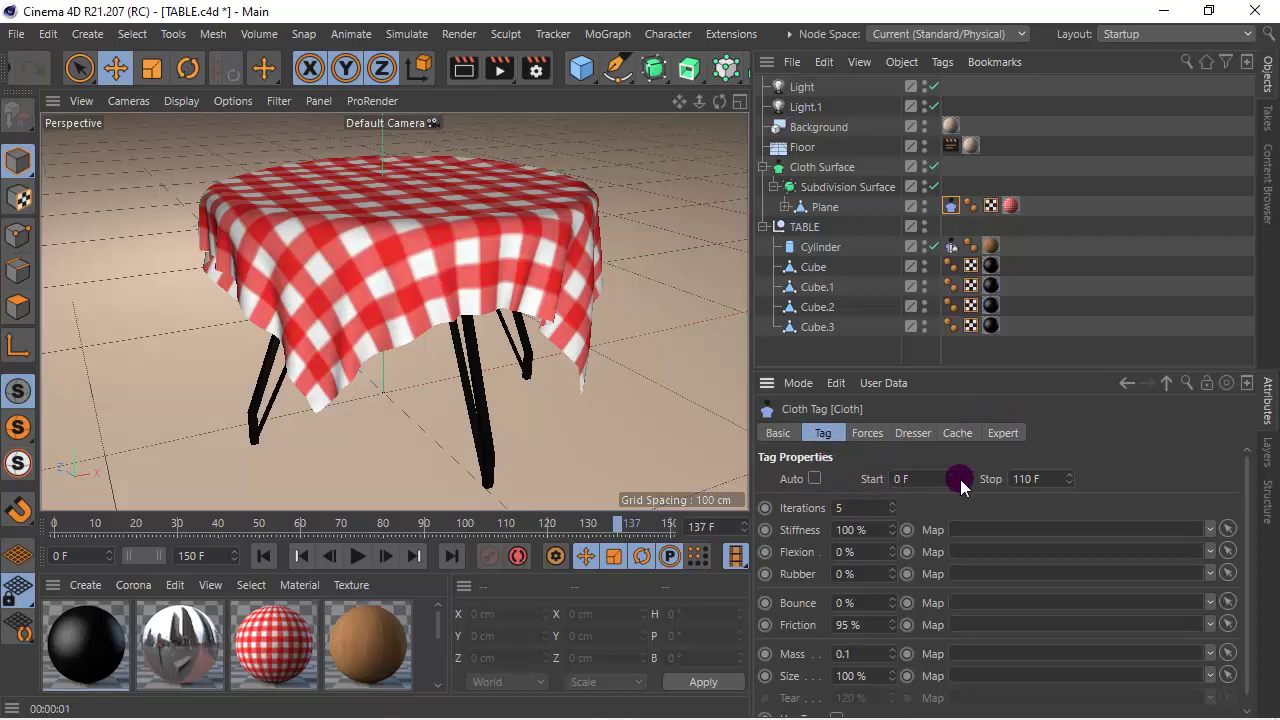
pyautogui.click(910, 435)
pyautogui.click(868, 433)
pyautogui.click(922, 435)
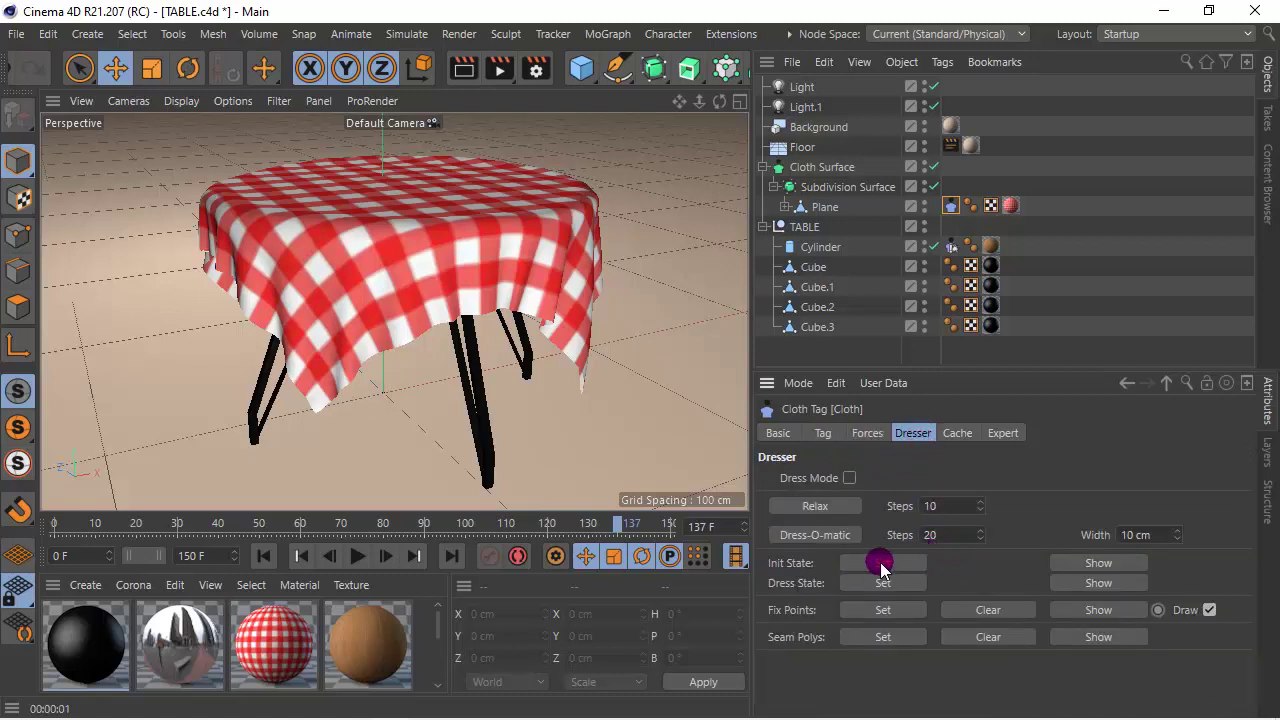
pyautogui.click(263, 555)
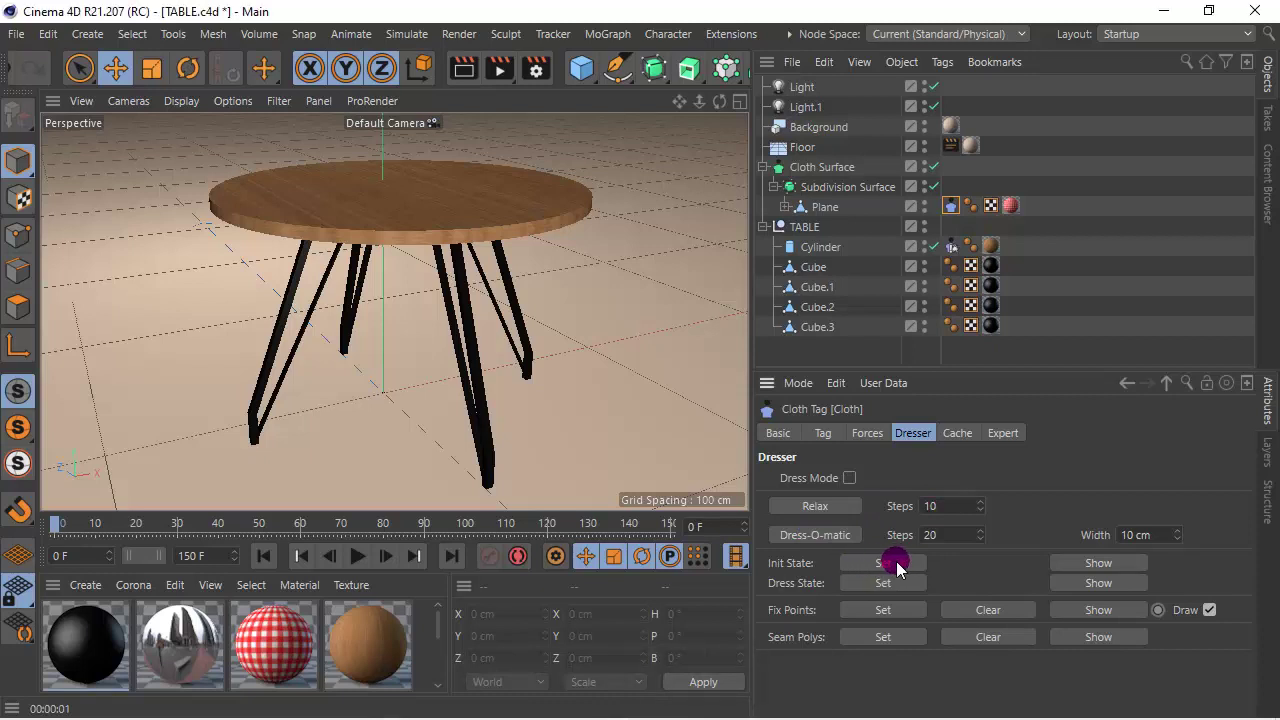
# - Calculate the Cloth tag's cache to 100% (3.4 MBytes) in the Cache tab
pyautogui.click(821, 433)
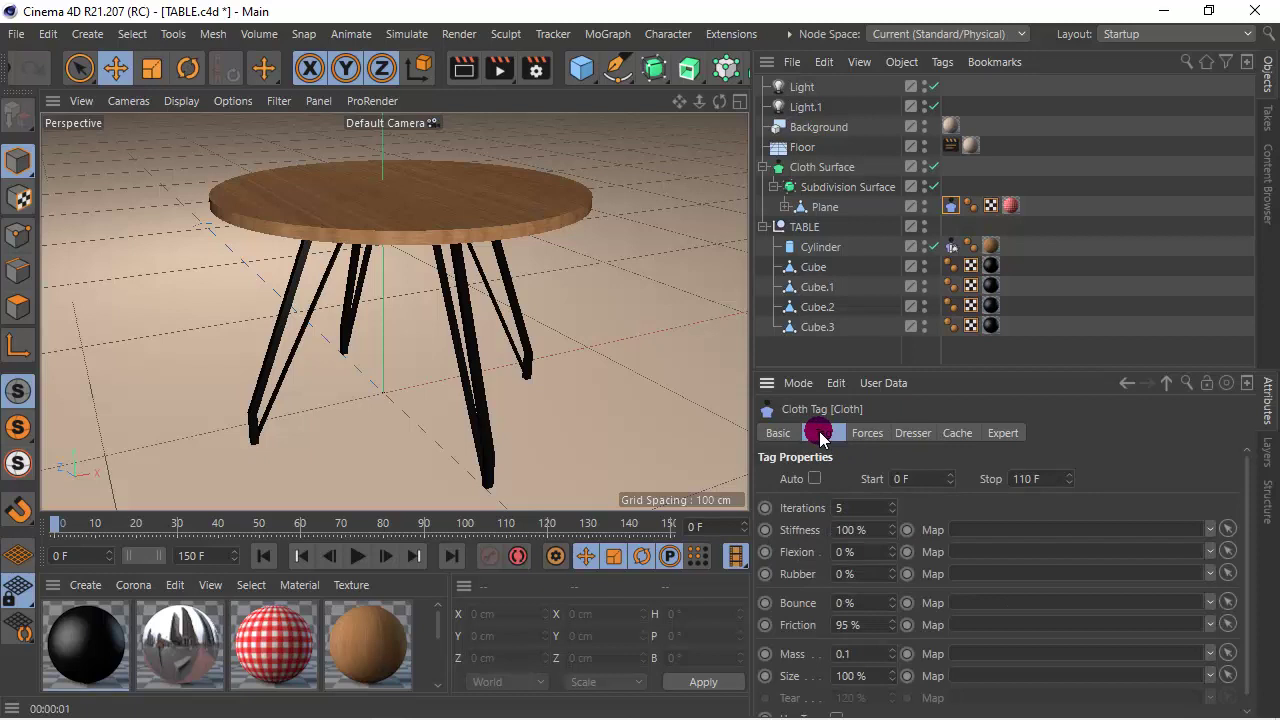
pyautogui.click(957, 433)
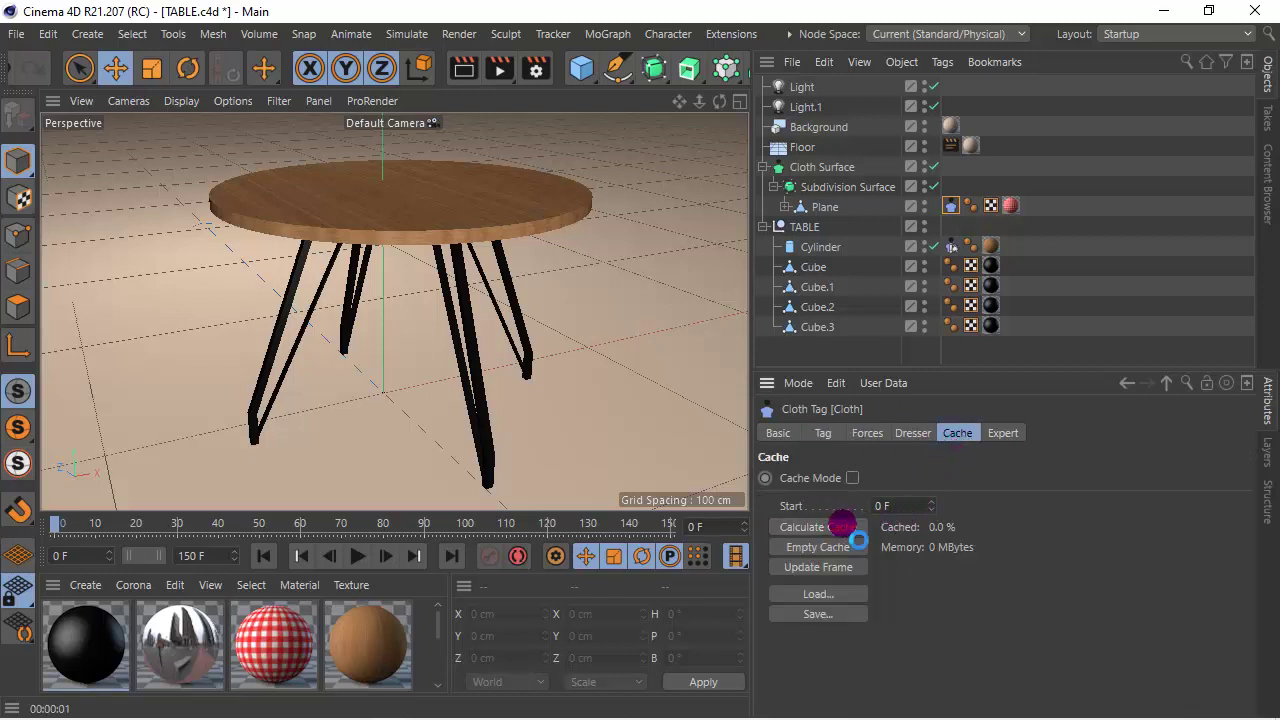
pyautogui.click(841, 525)
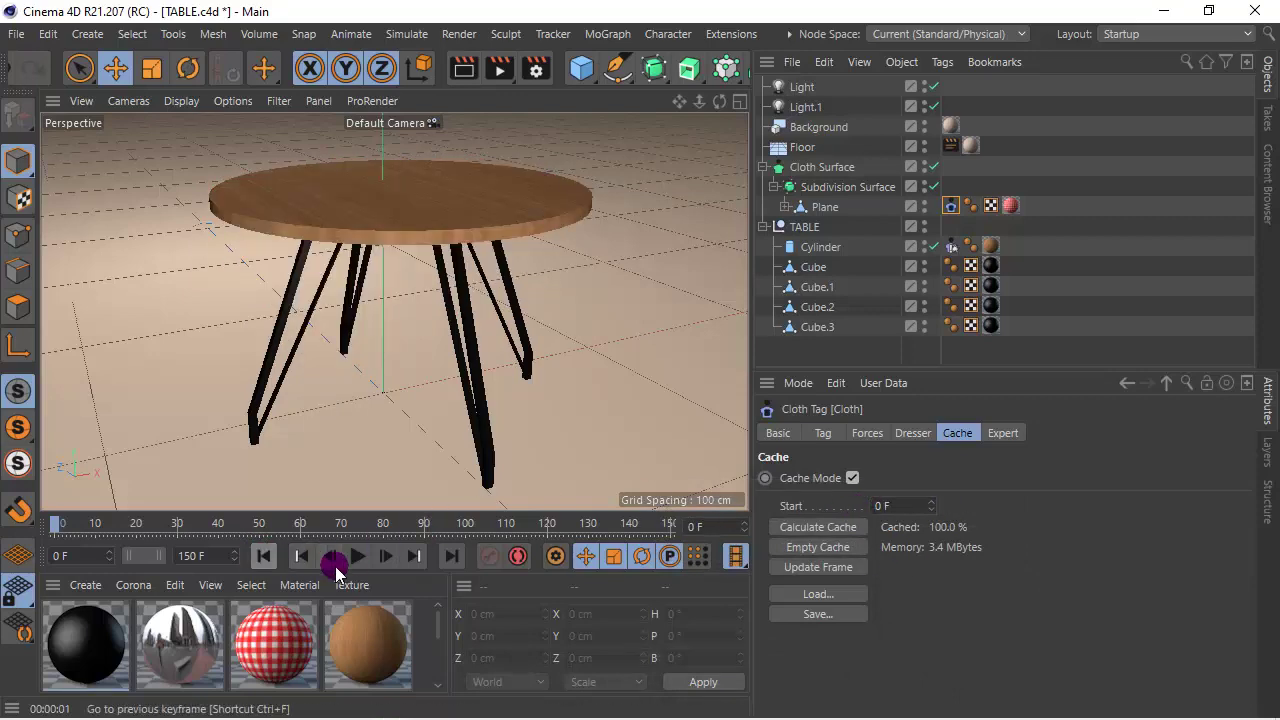
# - Play back the cached cloth drape, then stop and rewind to the first frame
pyautogui.click(356, 560)
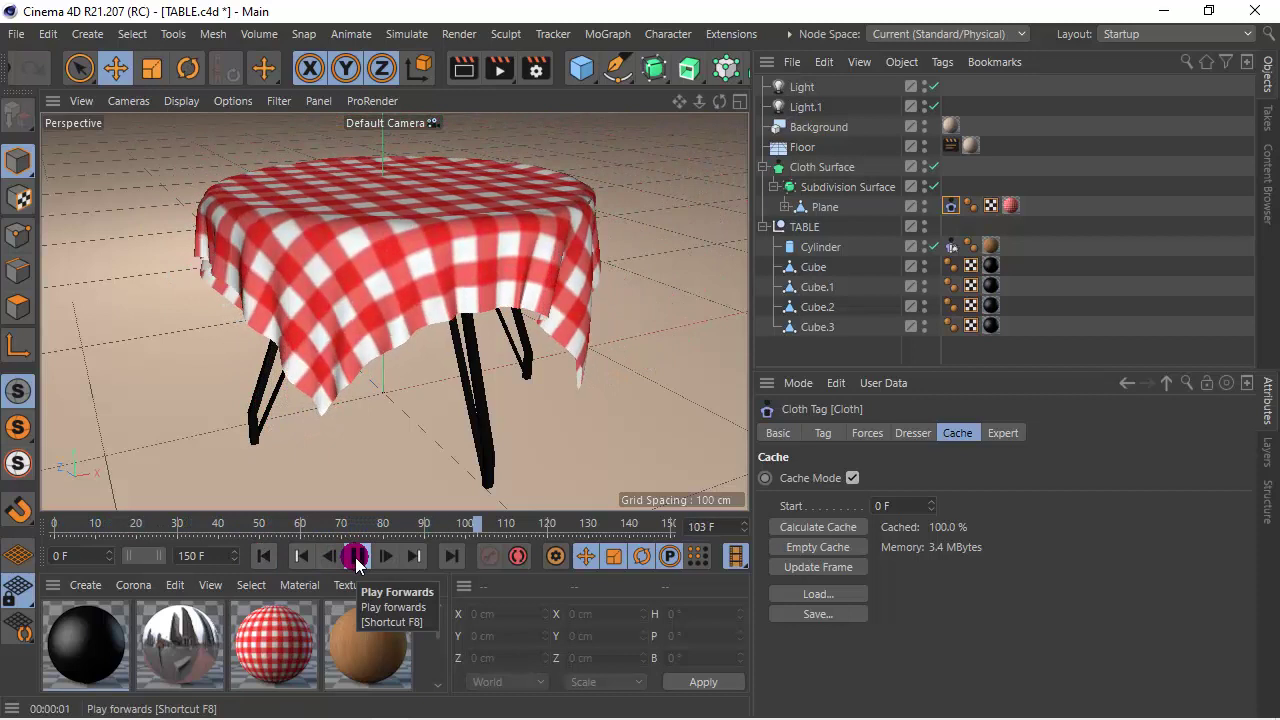
pyautogui.click(356, 560)
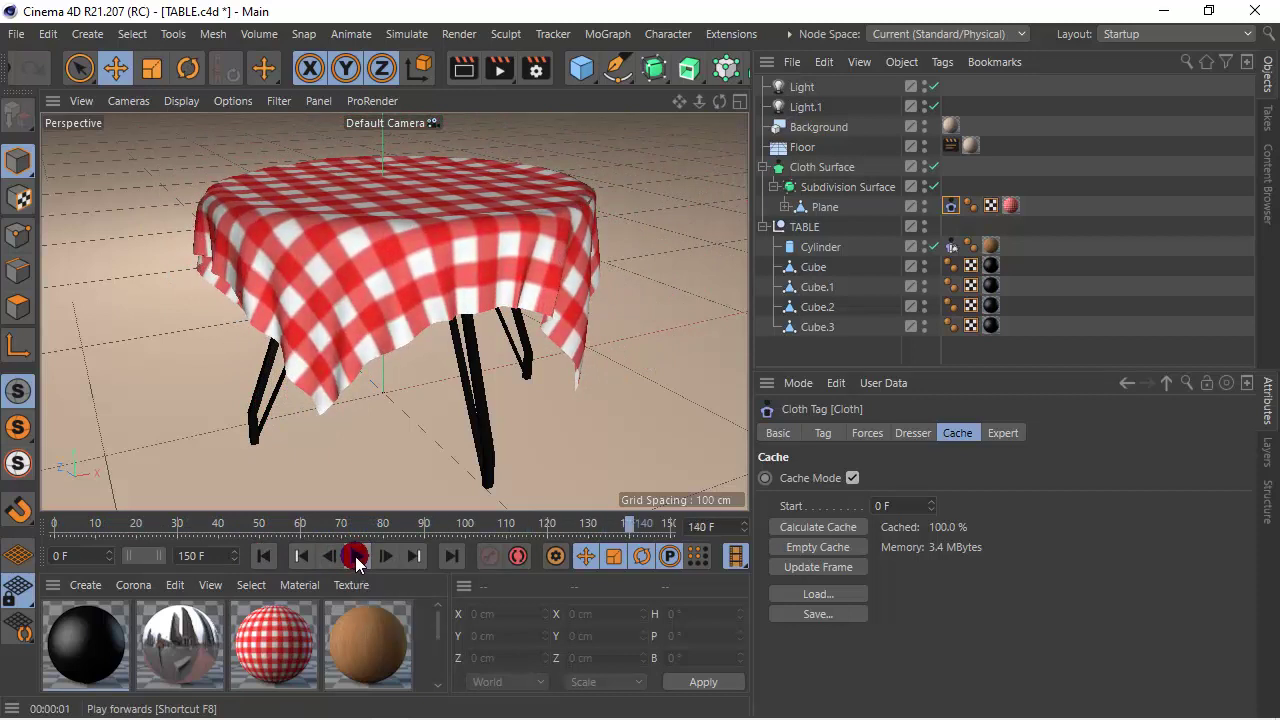
pyautogui.click(263, 556)
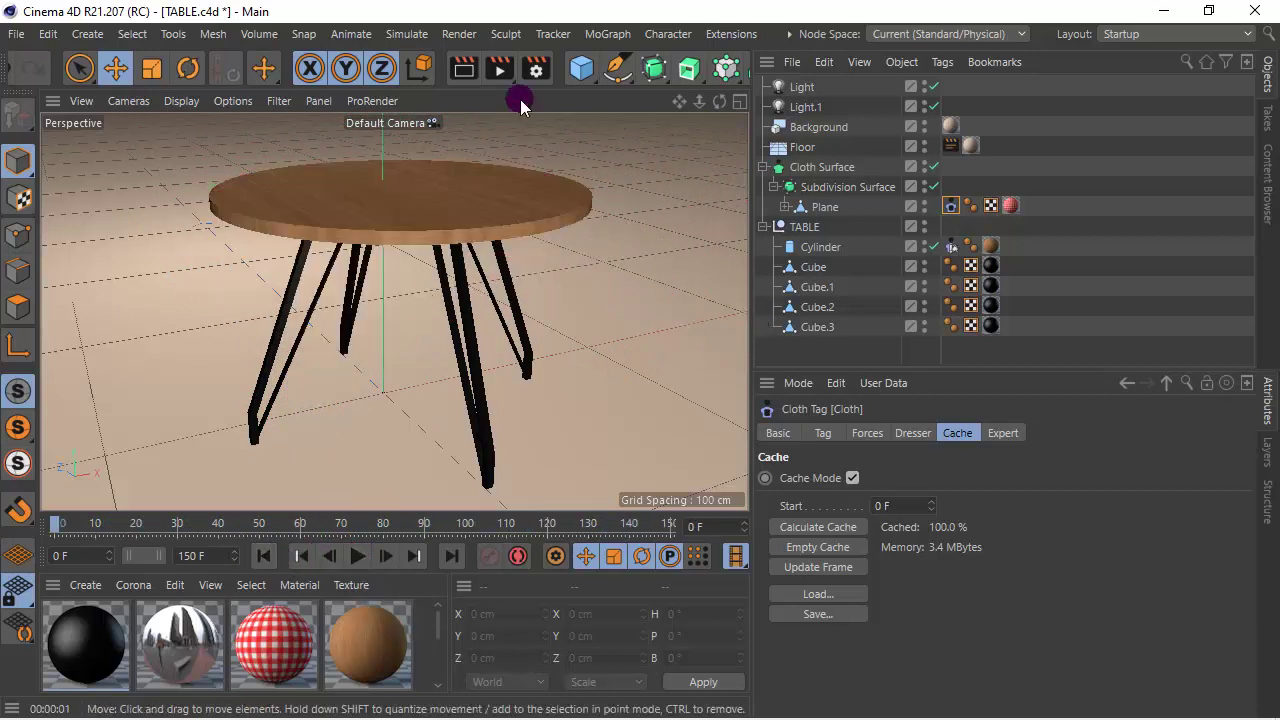